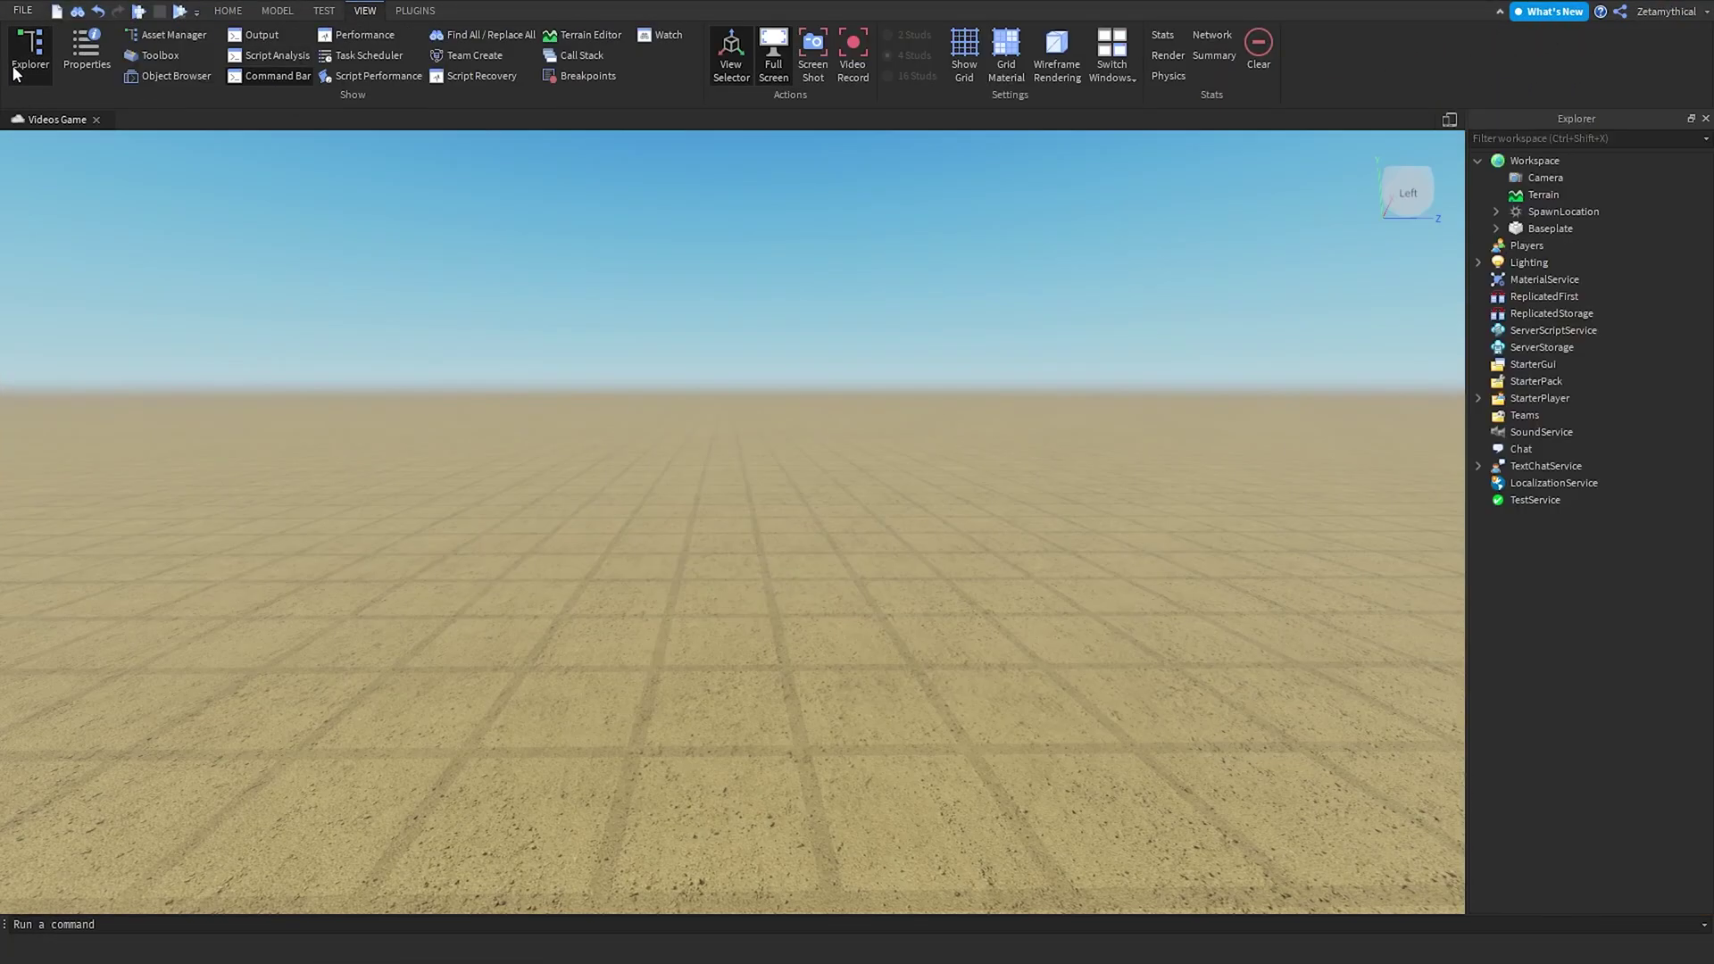
Show the Toolbox and Properties panels and insert Zeta's Menu Guis from My Models.
left_click(181, 60)
left_click(86, 50)
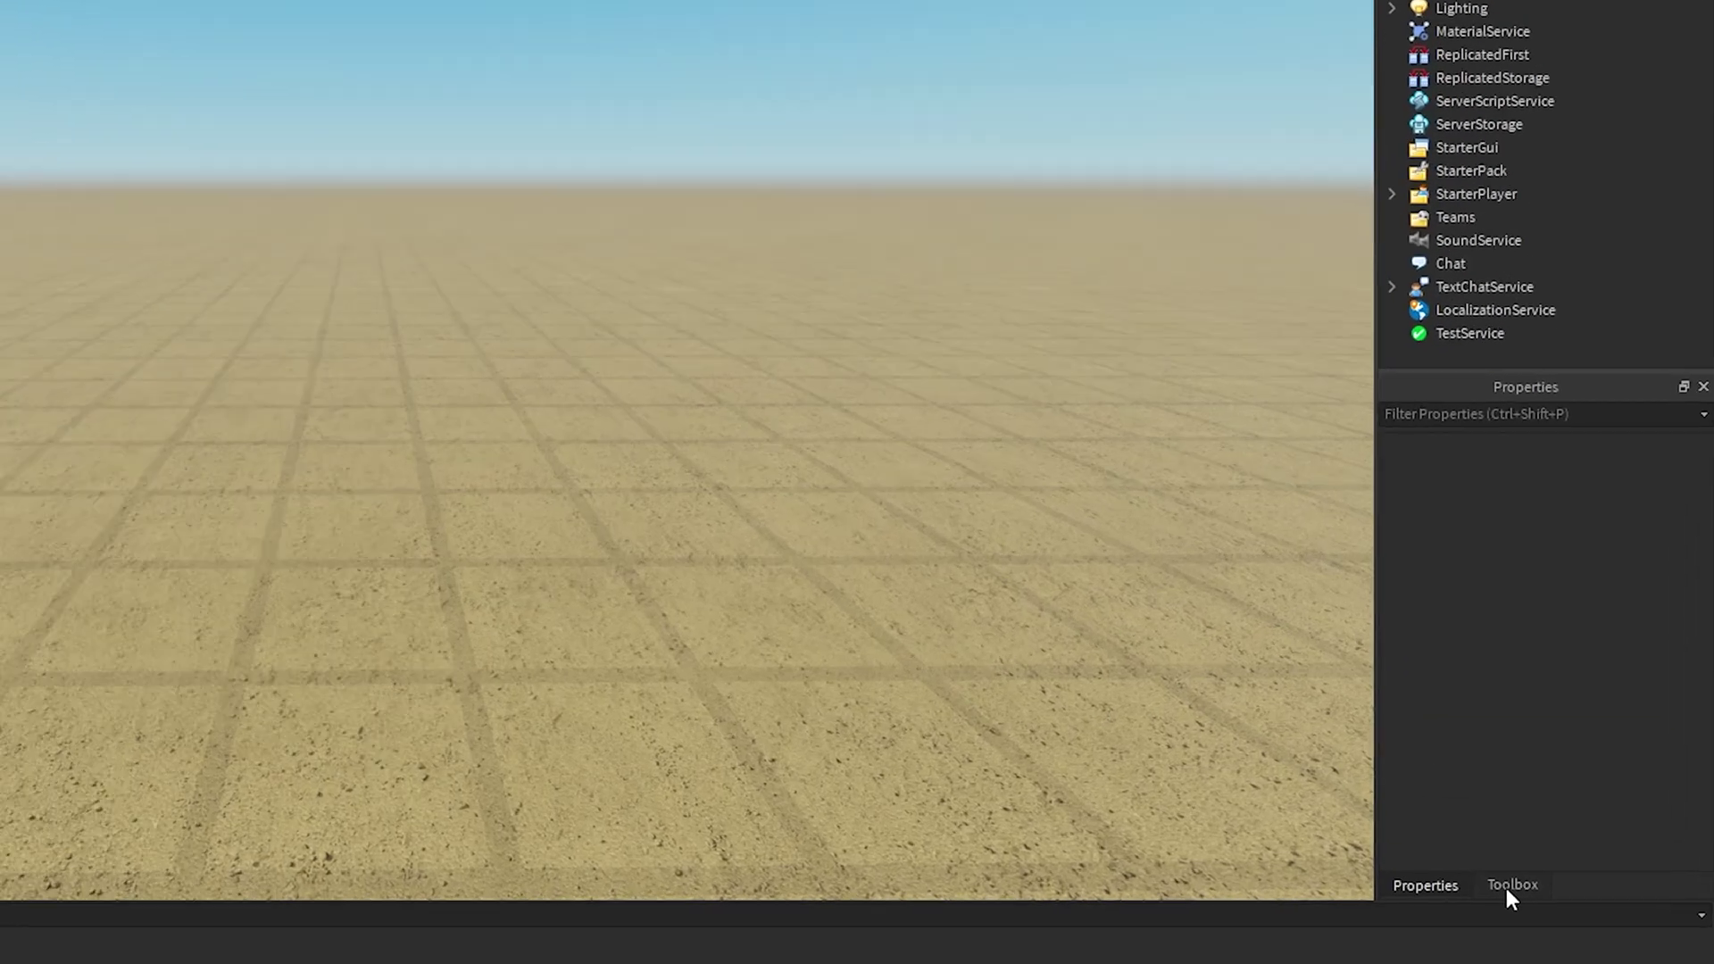
left_click(1566, 903)
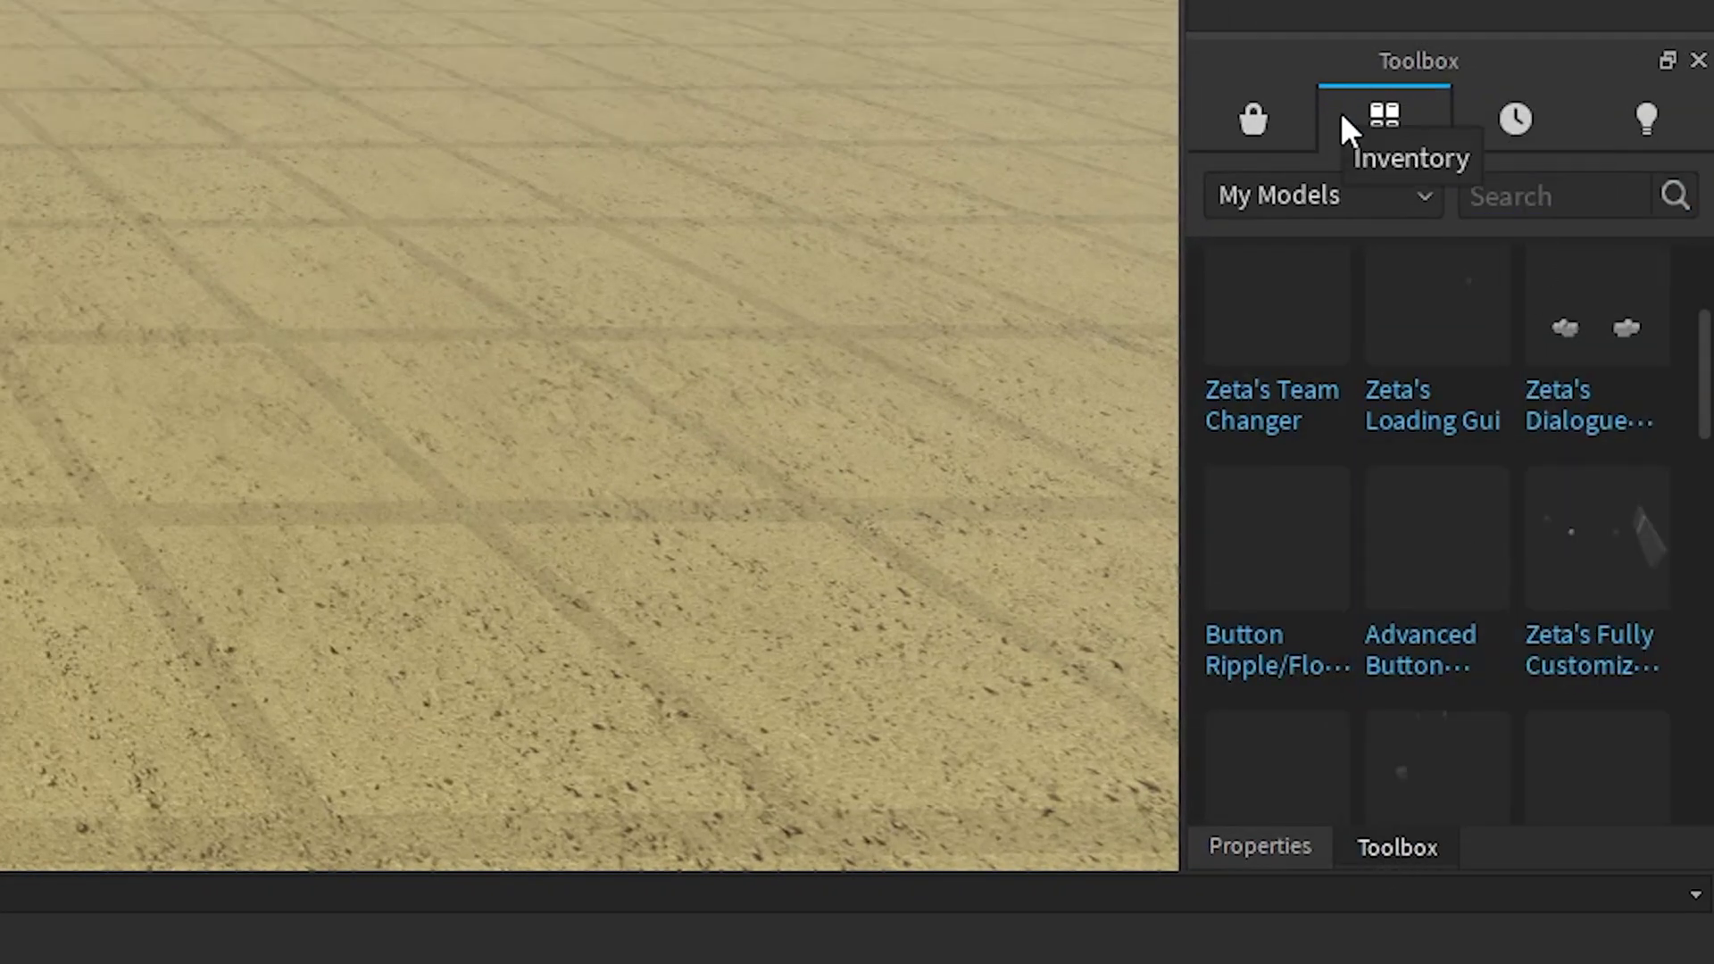
mouse_move(1587, 615)
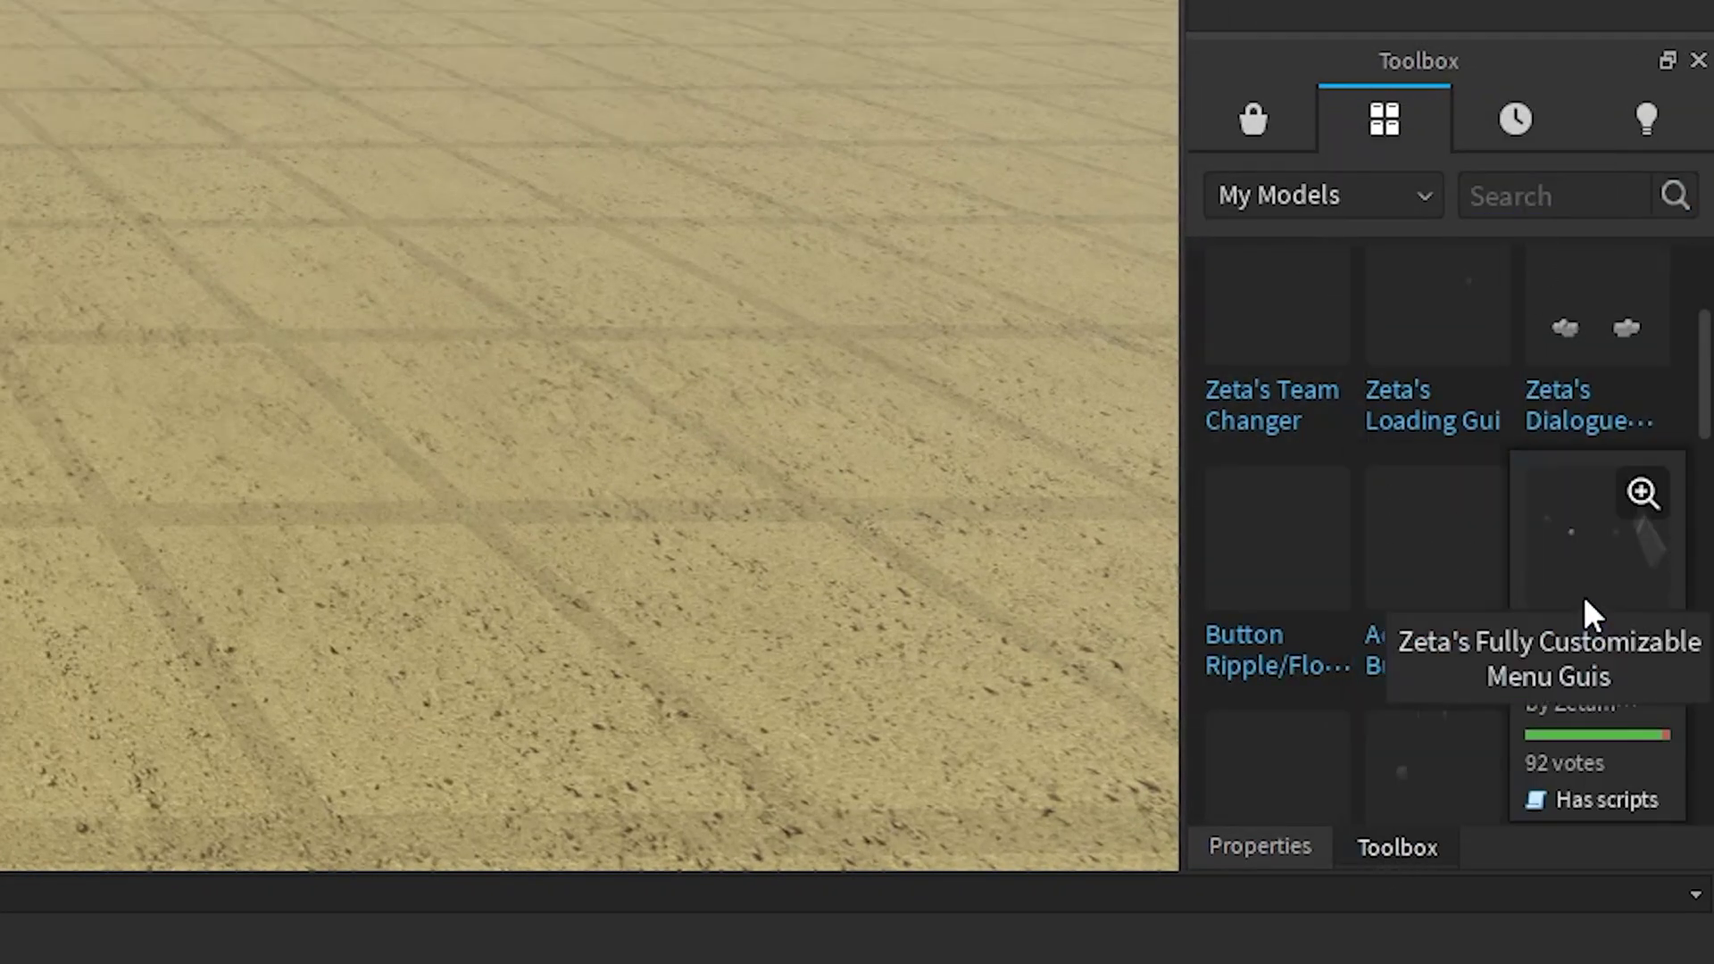
left_click(1587, 615)
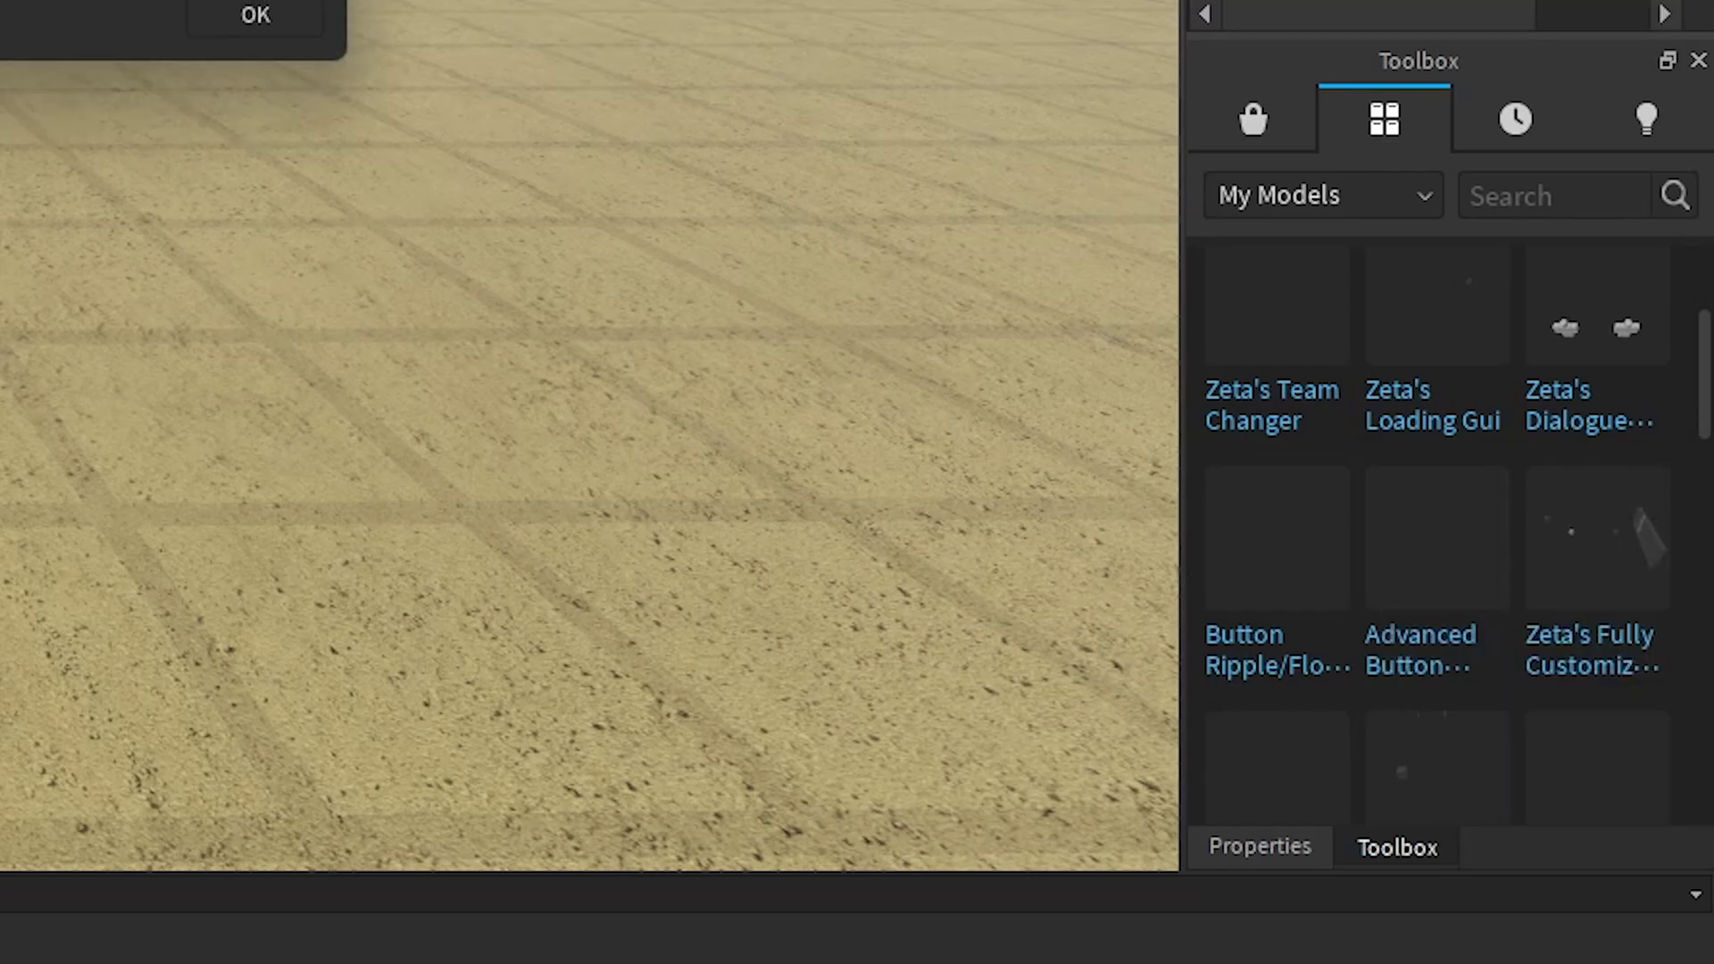
left_click(234, 26)
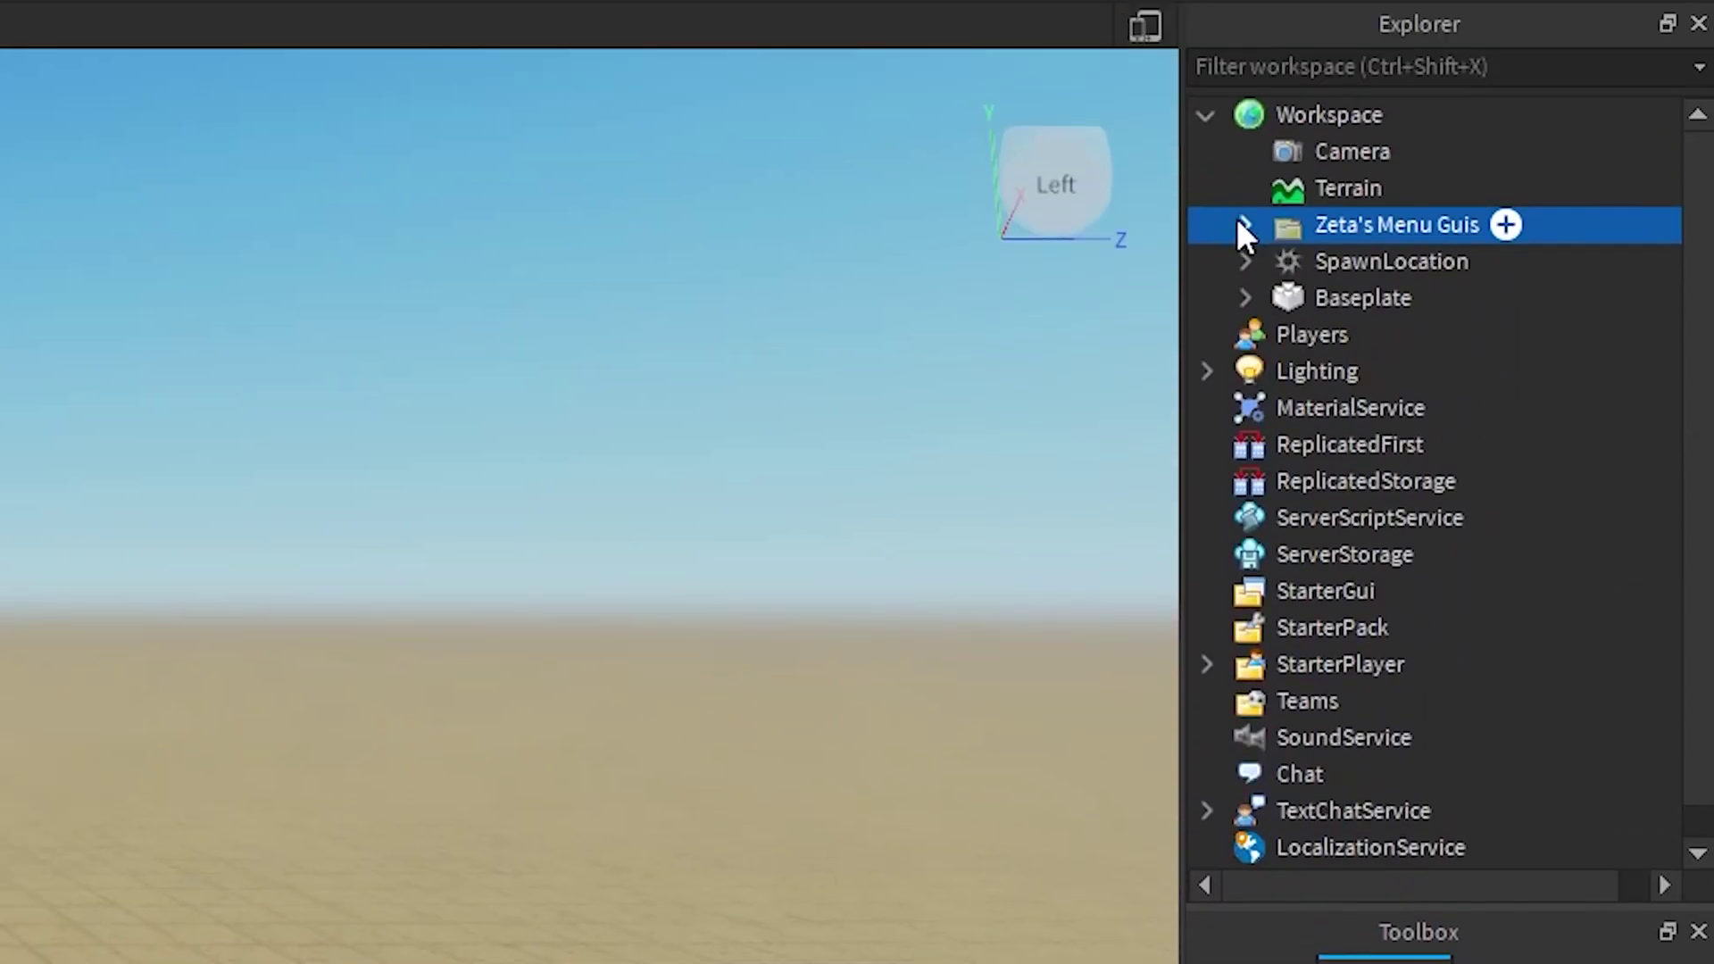
Delete the V1 version folder from the Zeta's Menu Guis kit.
left_click(1242, 225)
right_click_drag(1121, 283, 771, 400)
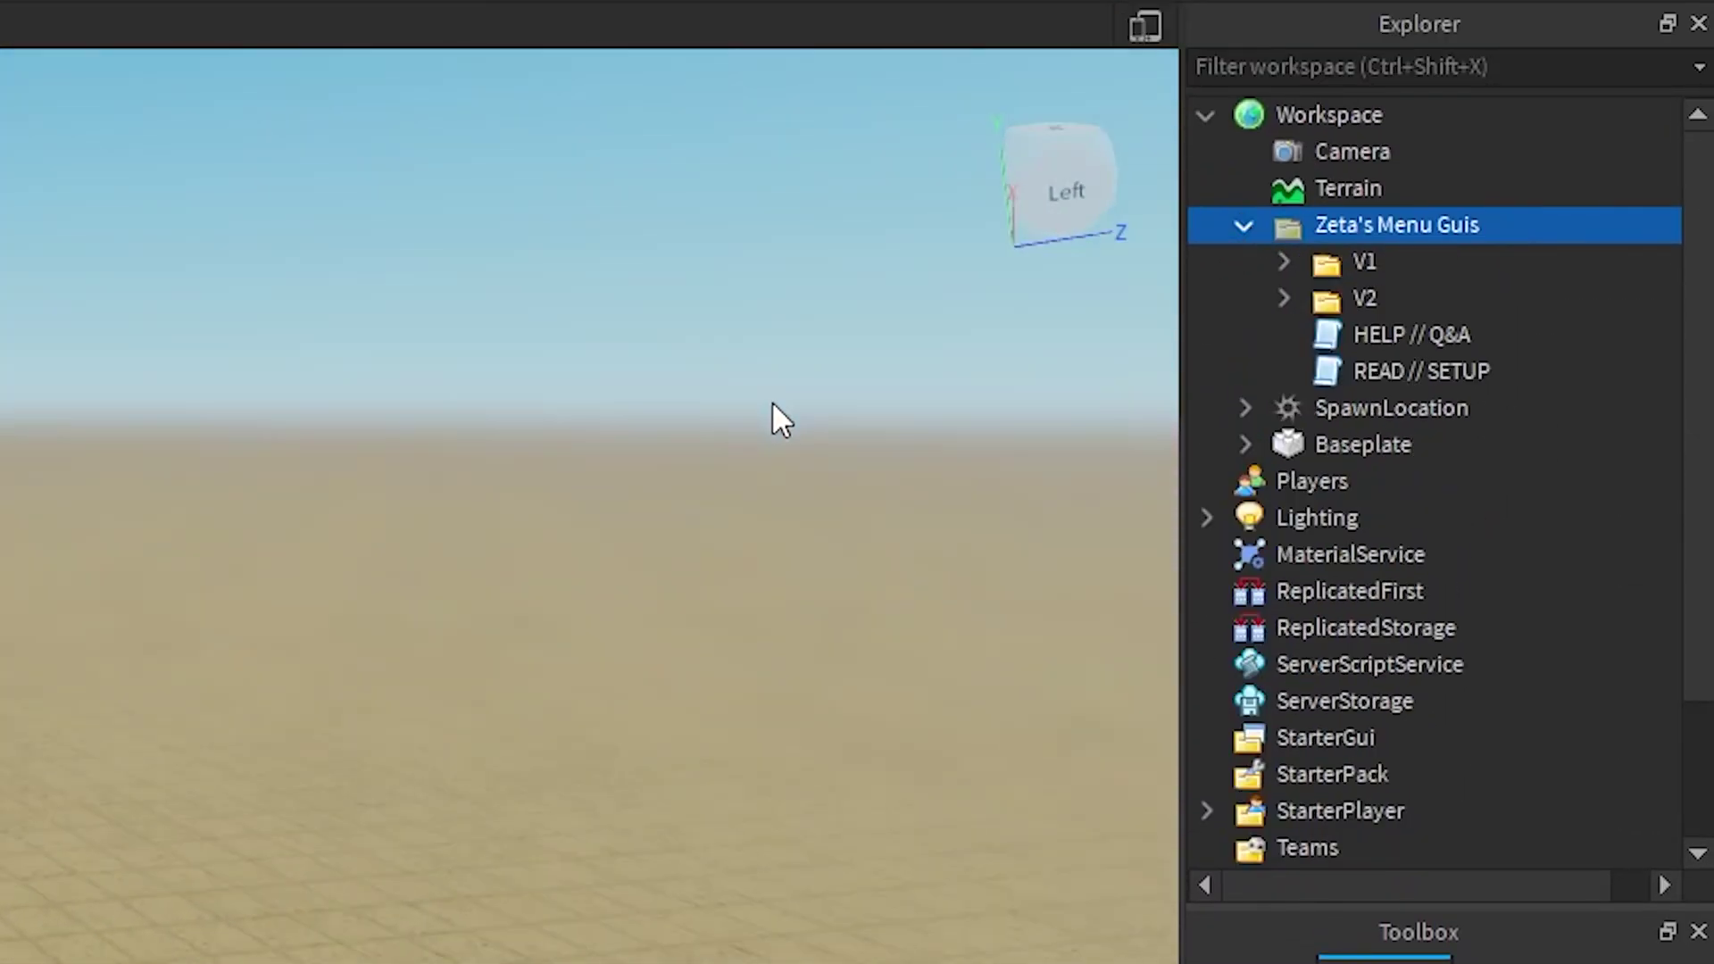
left_click(1355, 262)
right_click(1350, 259)
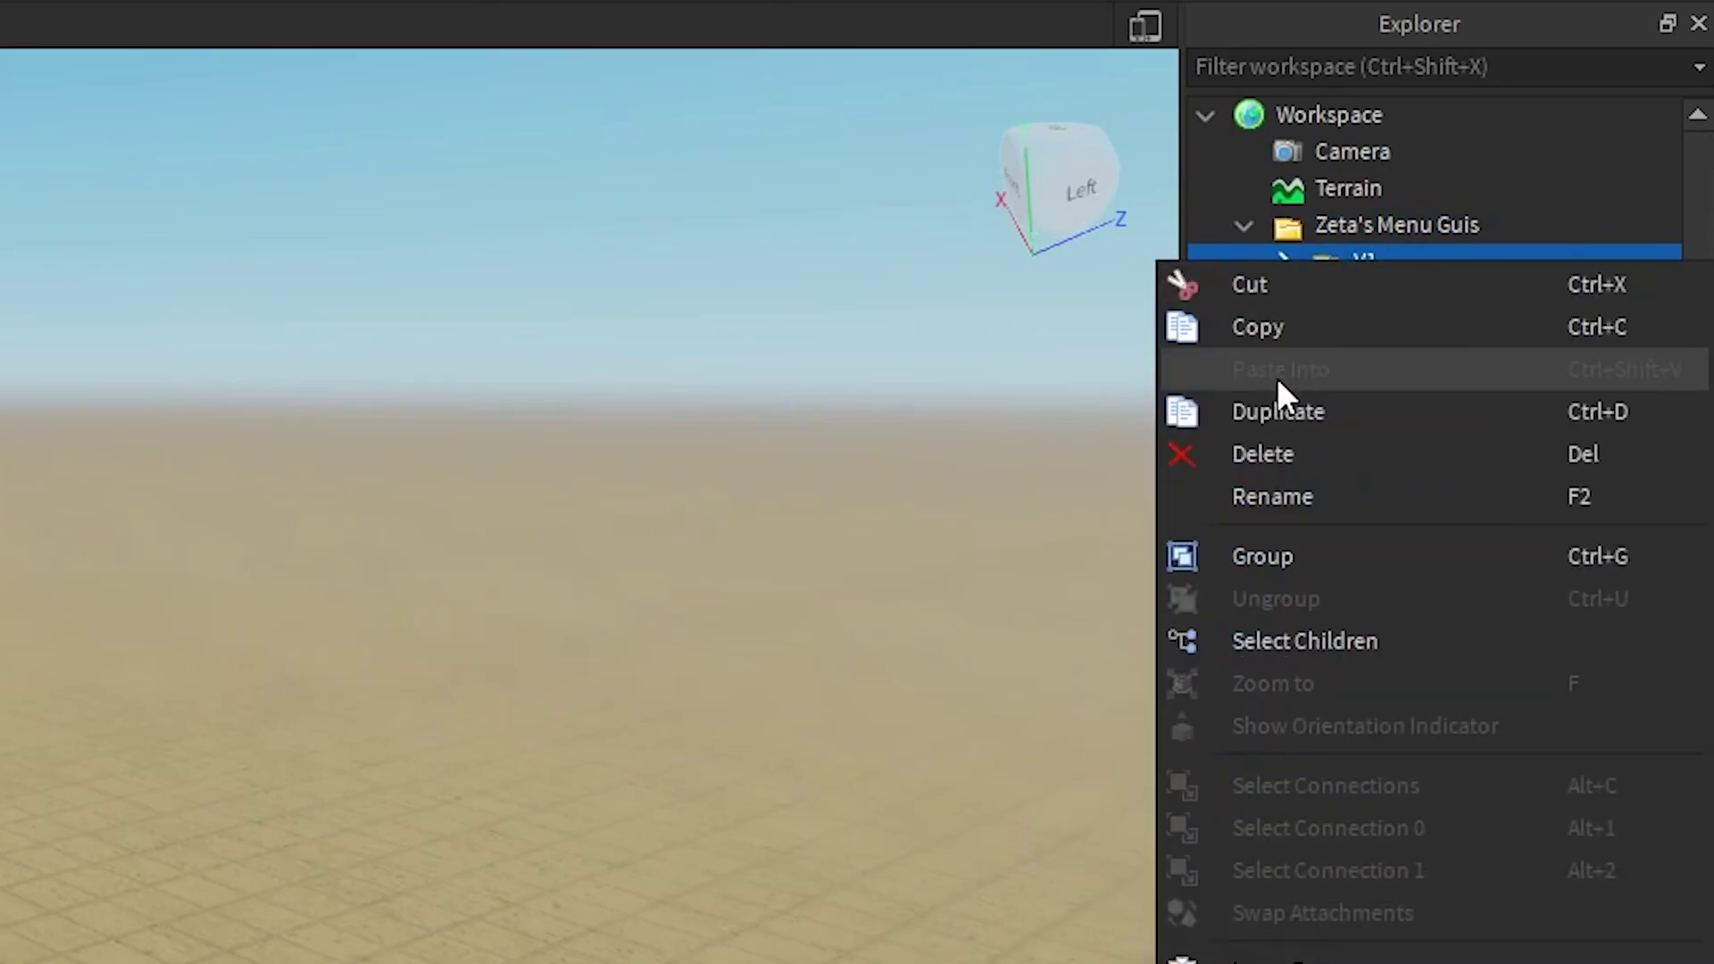
left_click(1240, 457)
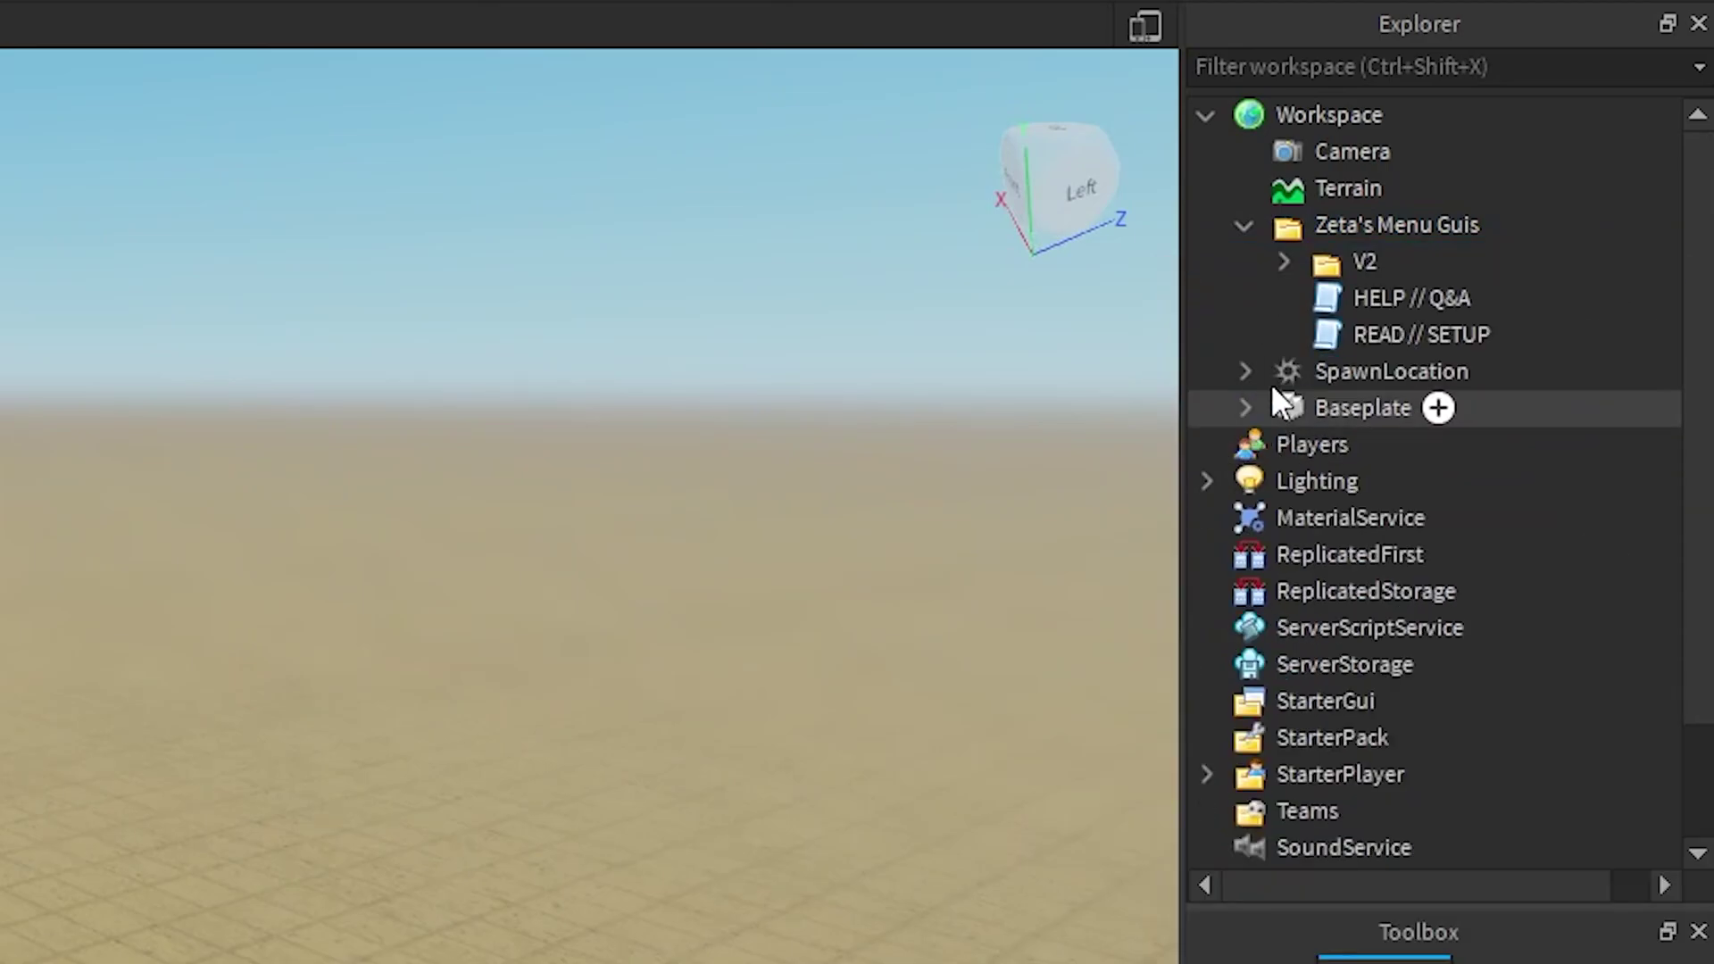
Move V2's Menu ScreenGui into StarterGui and its Menu folder into Workspace, then delete the kit.
left_click(1282, 261)
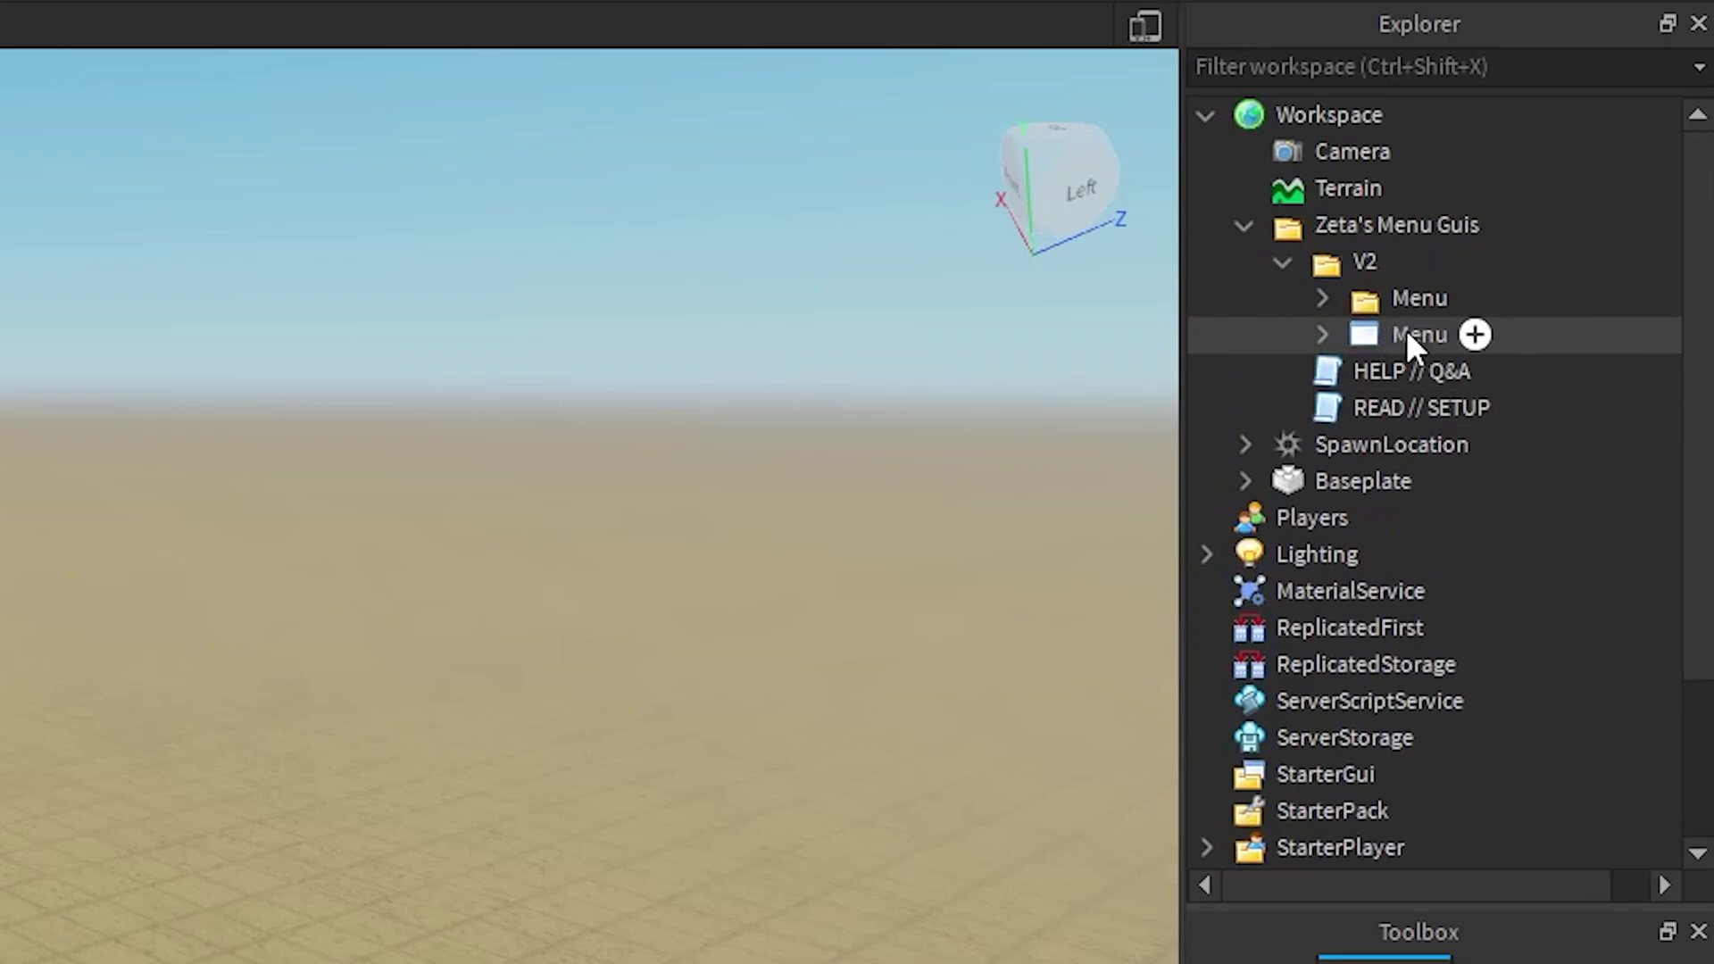
left_click_drag(1406, 332, 1315, 781)
left_click_drag(1380, 298, 1286, 114)
left_click_drag(1340, 225, 1349, 282)
right_click(1362, 268)
left_click(1323, 224)
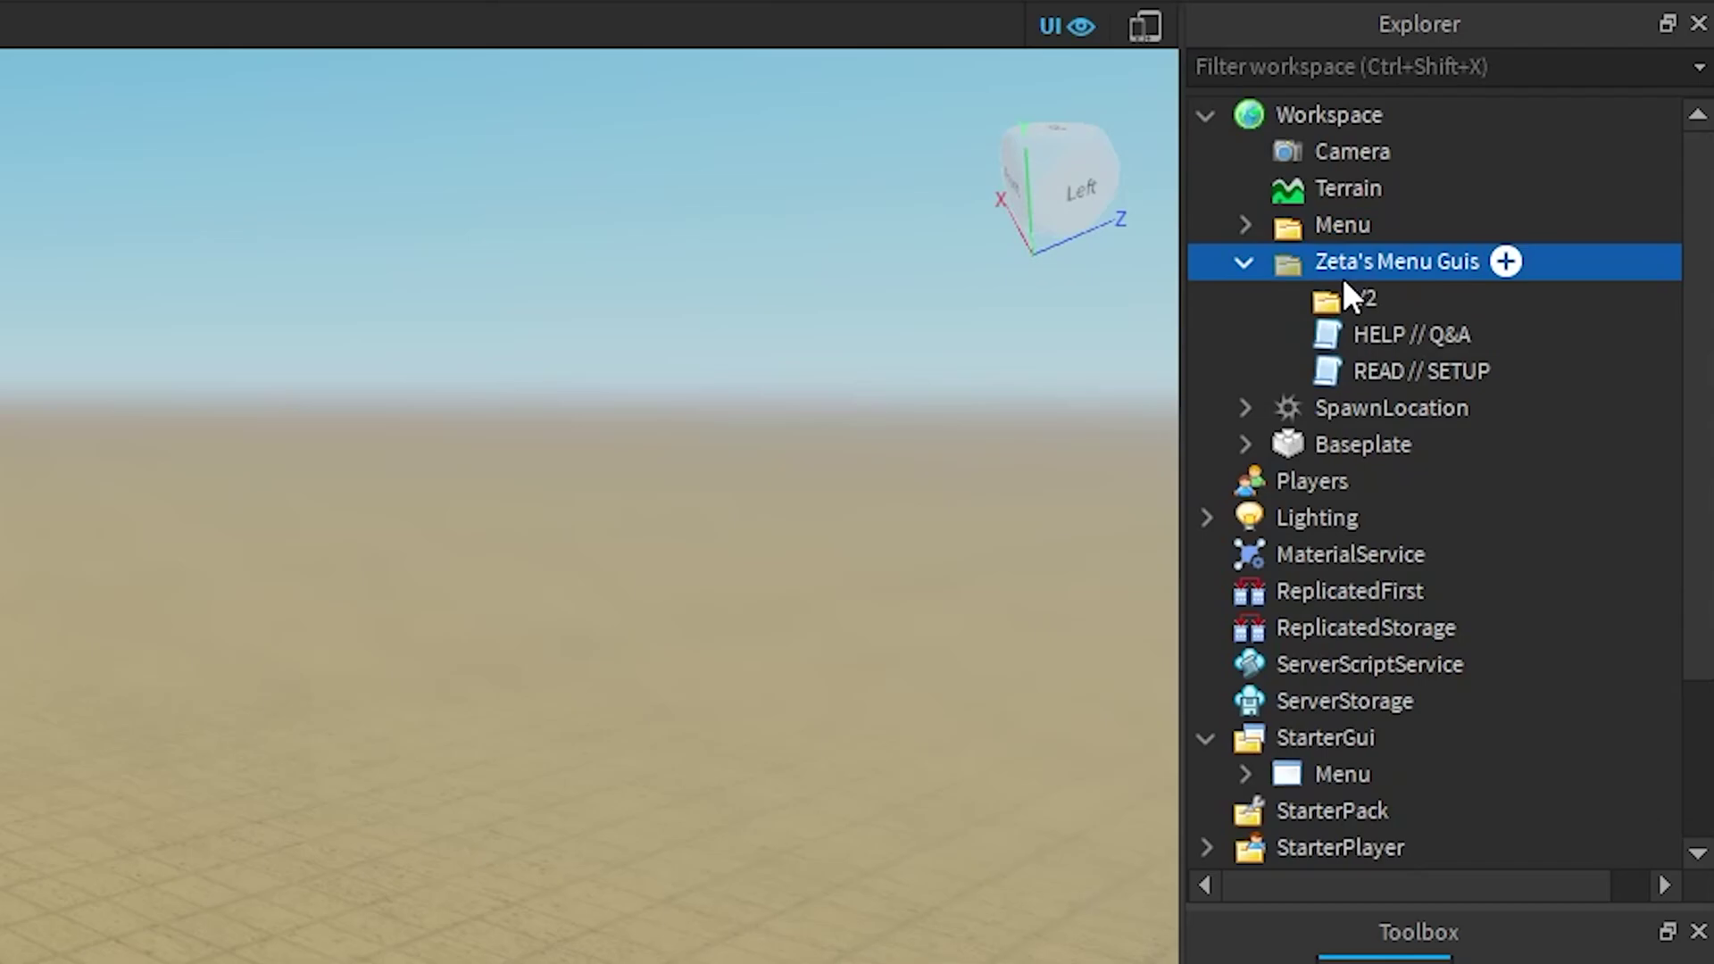
key("Delete")
Select the Menu ScreenGui under StarterGui and tick Enabled so the Credits panel appears.
left_click(1246, 774)
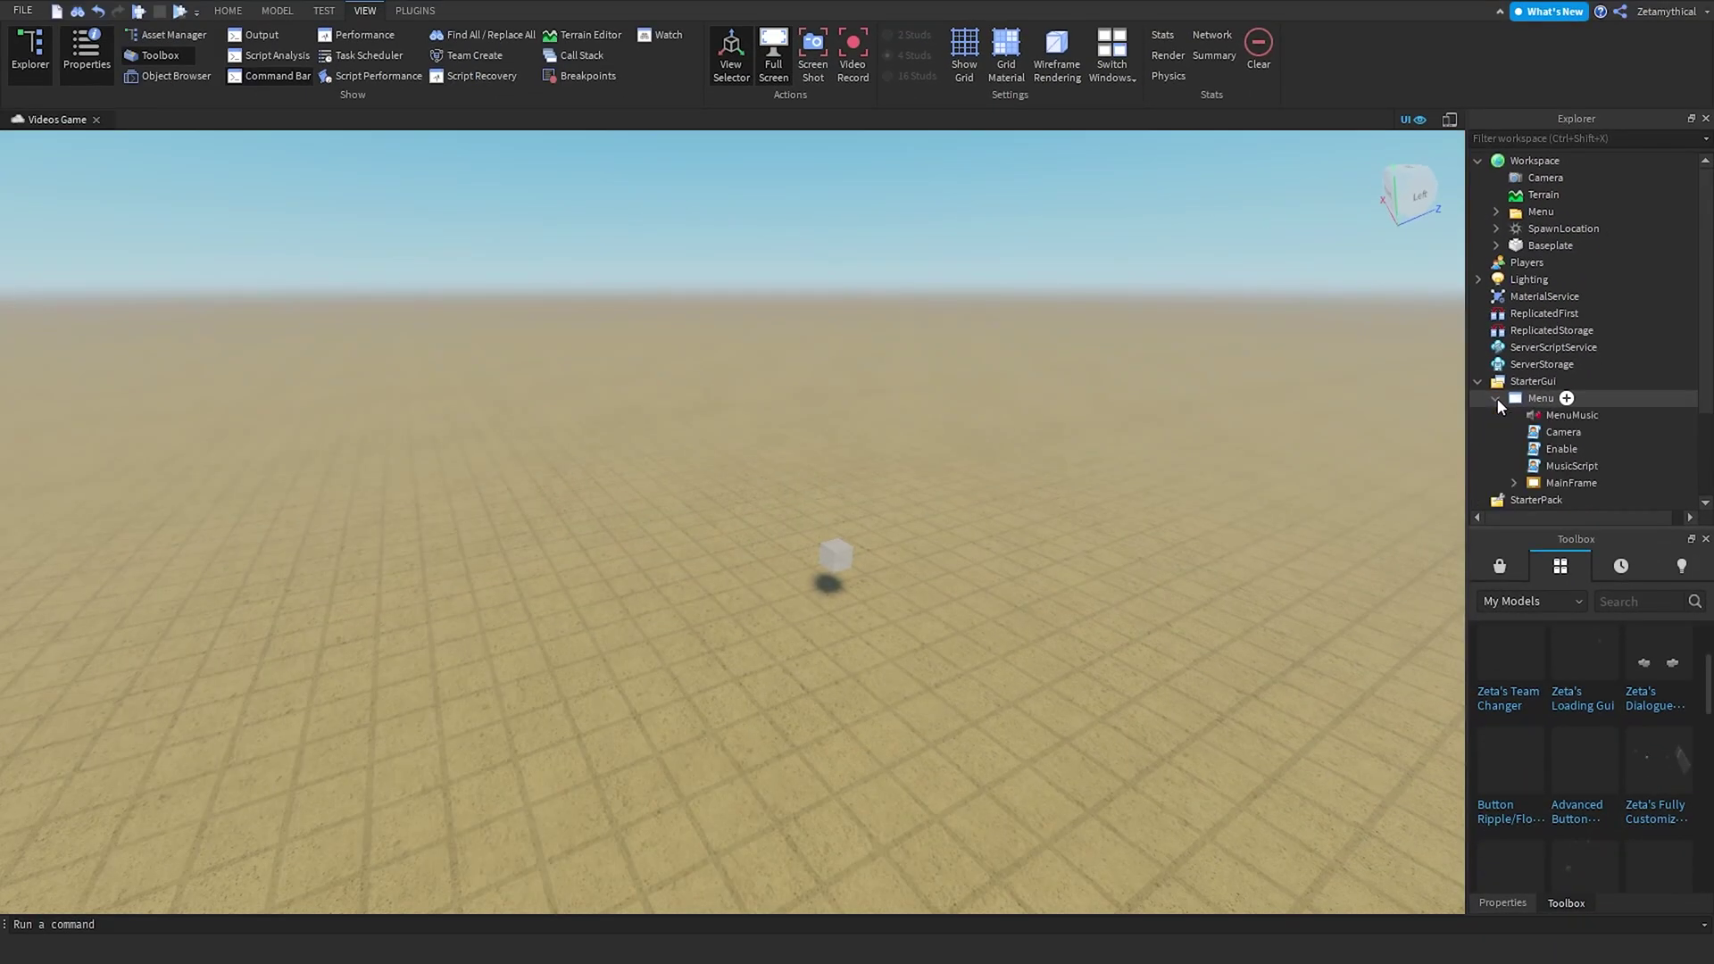
scroll(1497, 398, "down", 3)
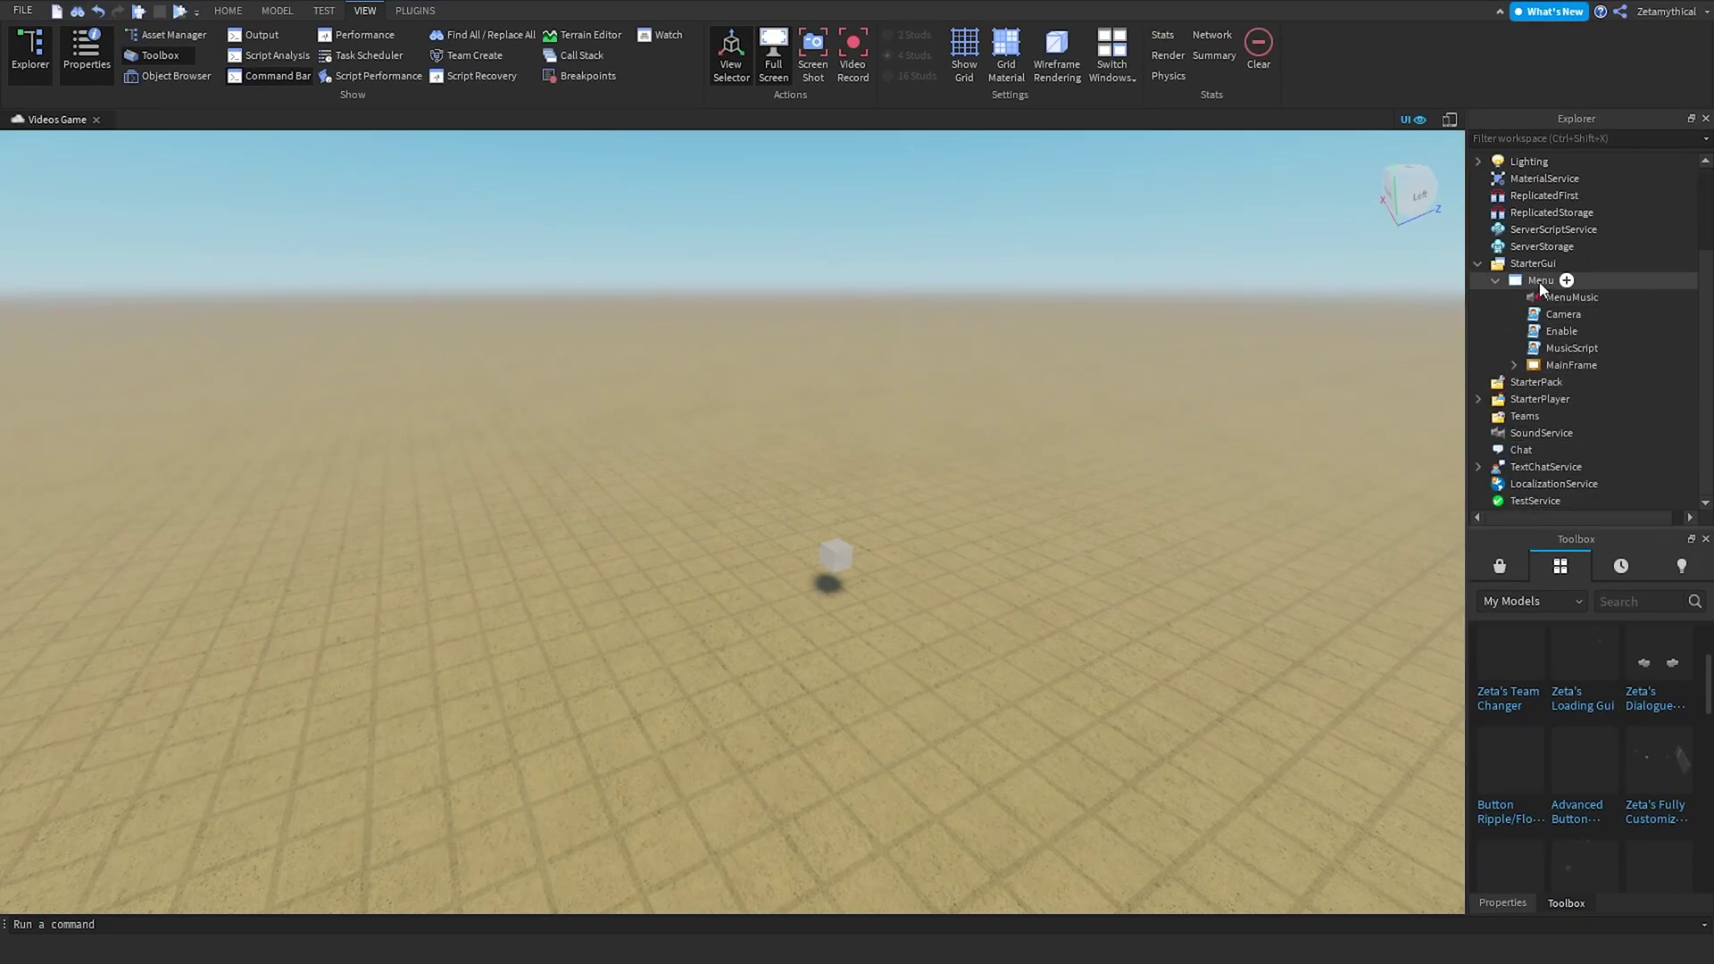
left_click(1539, 281)
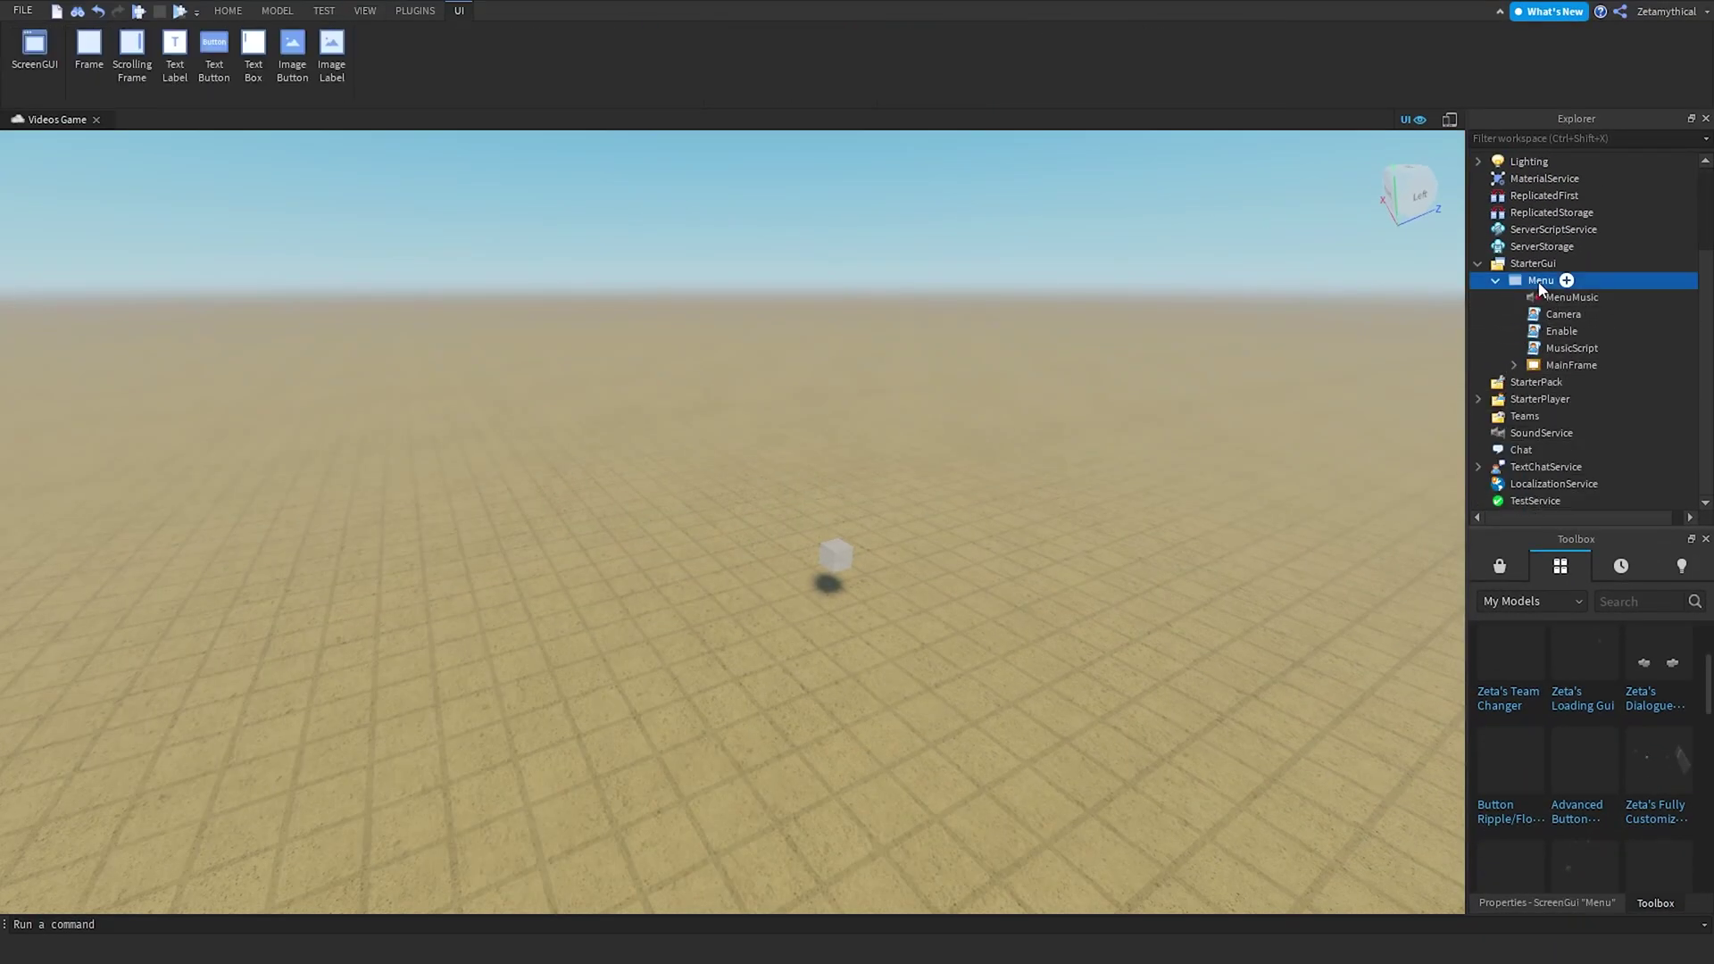
left_click(1706, 544)
left_click(1595, 733)
scroll(1596, 746, "down", 1)
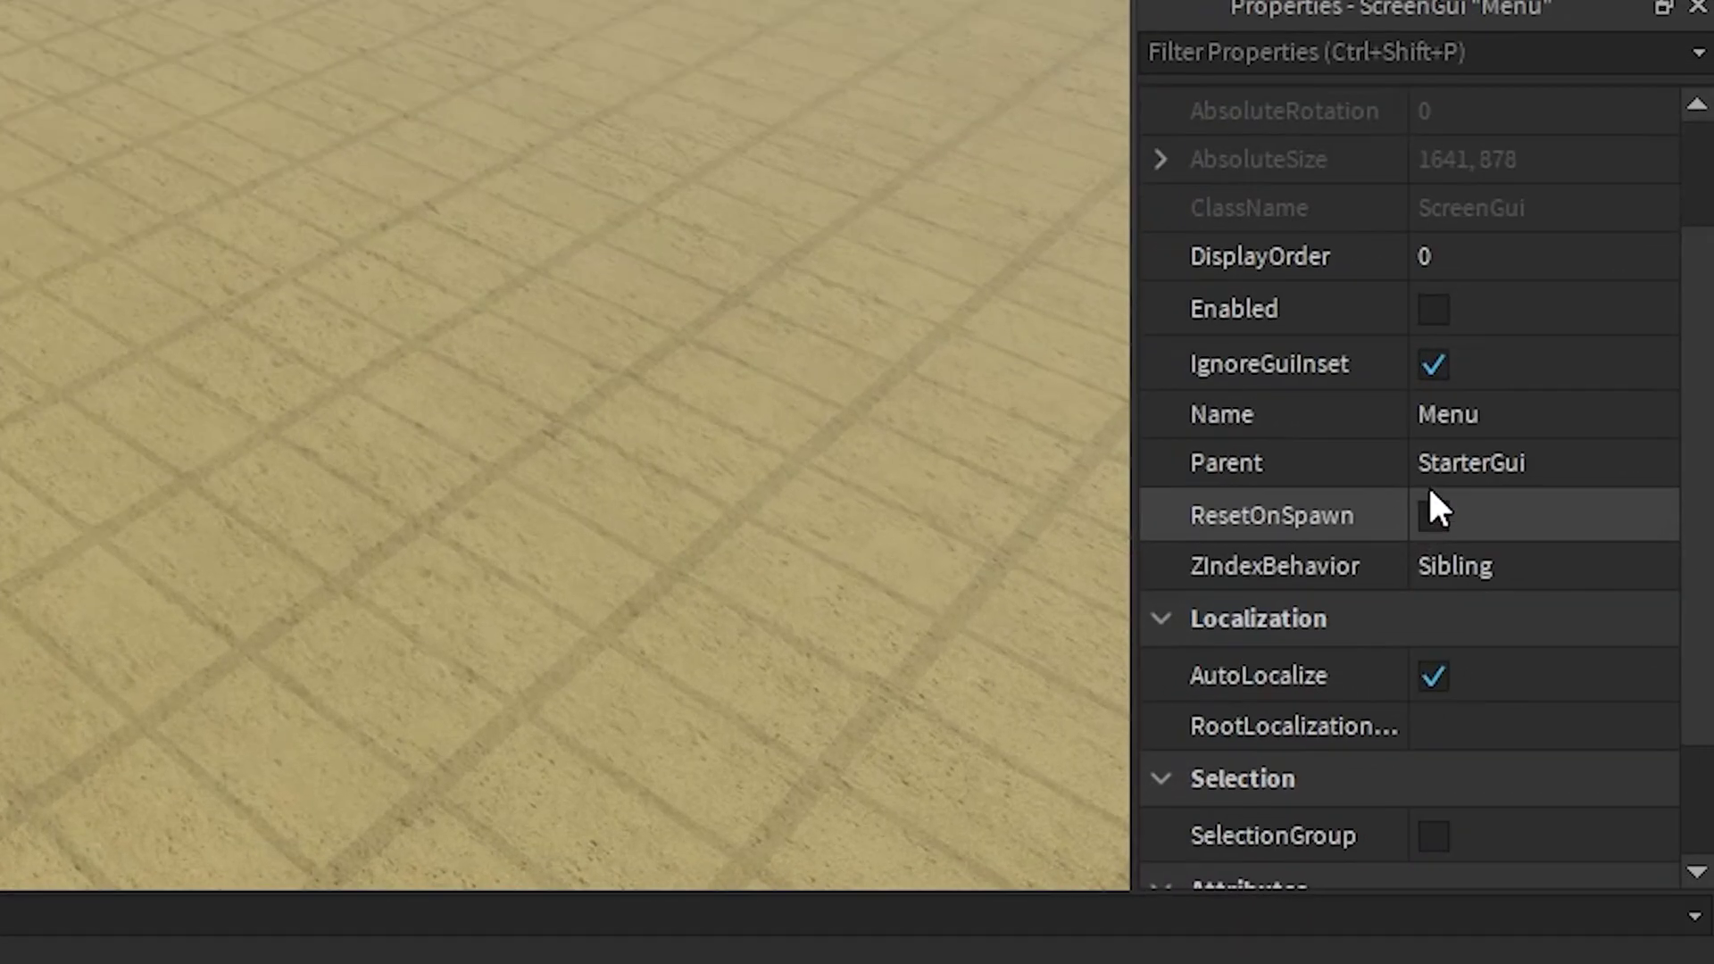
left_click(1433, 310)
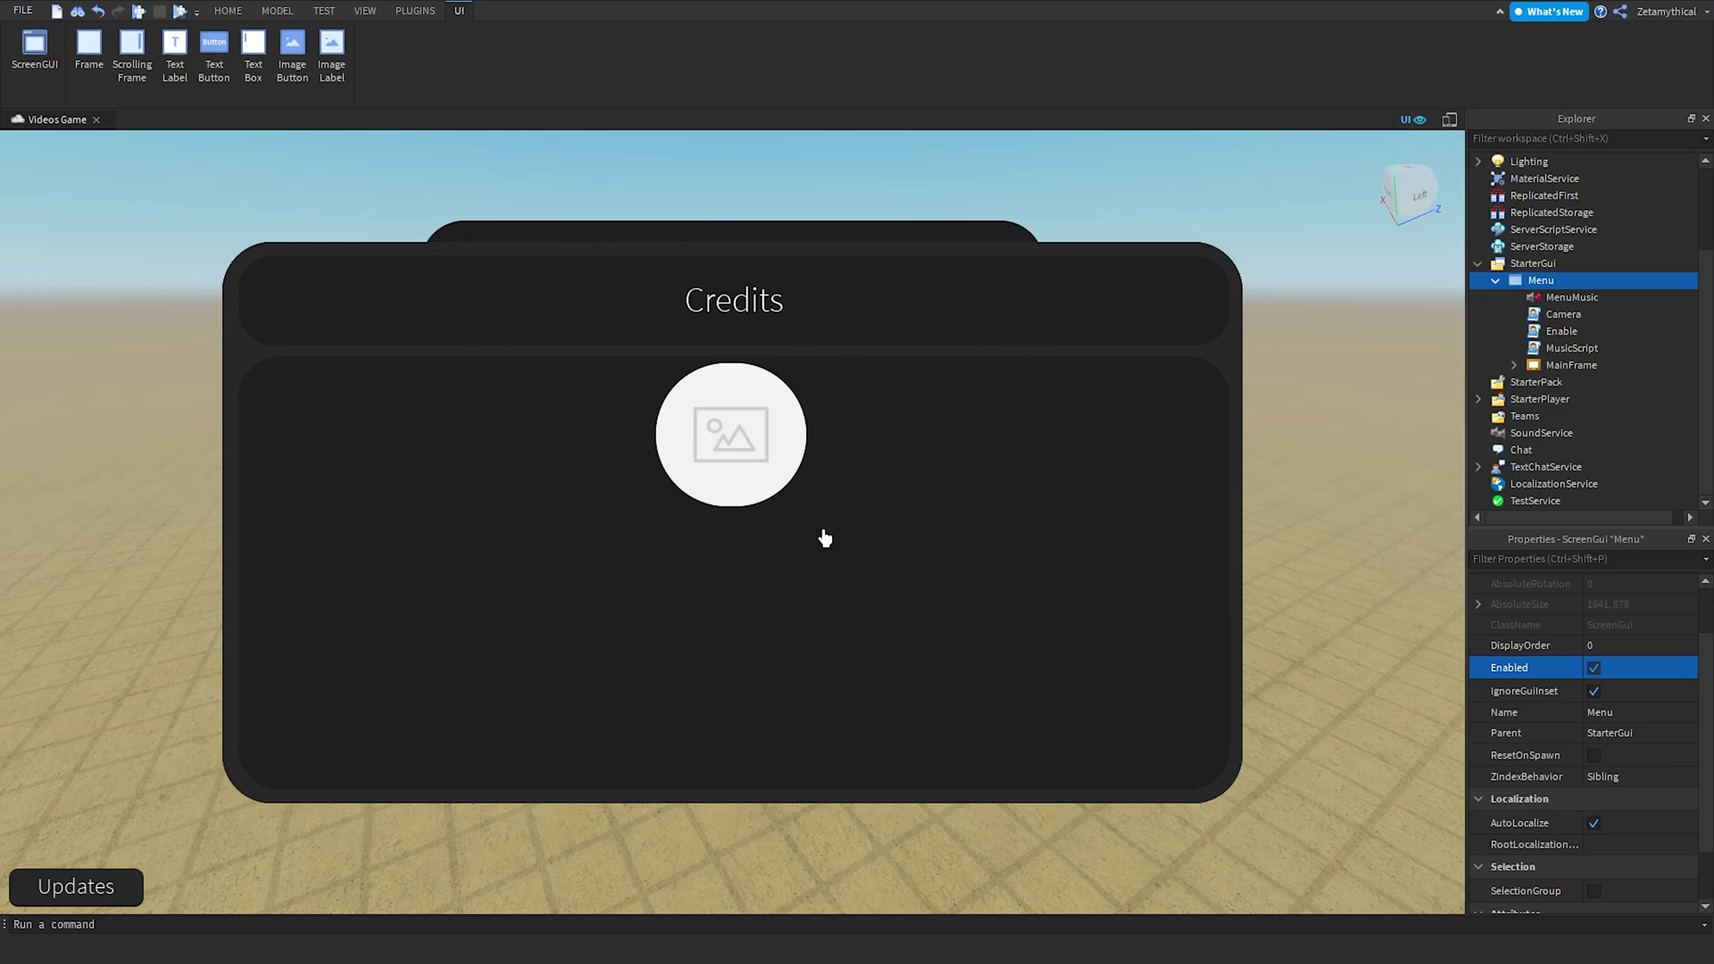
Expand MainFrame and view MusicScript's SoundId line, which uses the placeholder rbxassetid://0.
left_click(1514, 365)
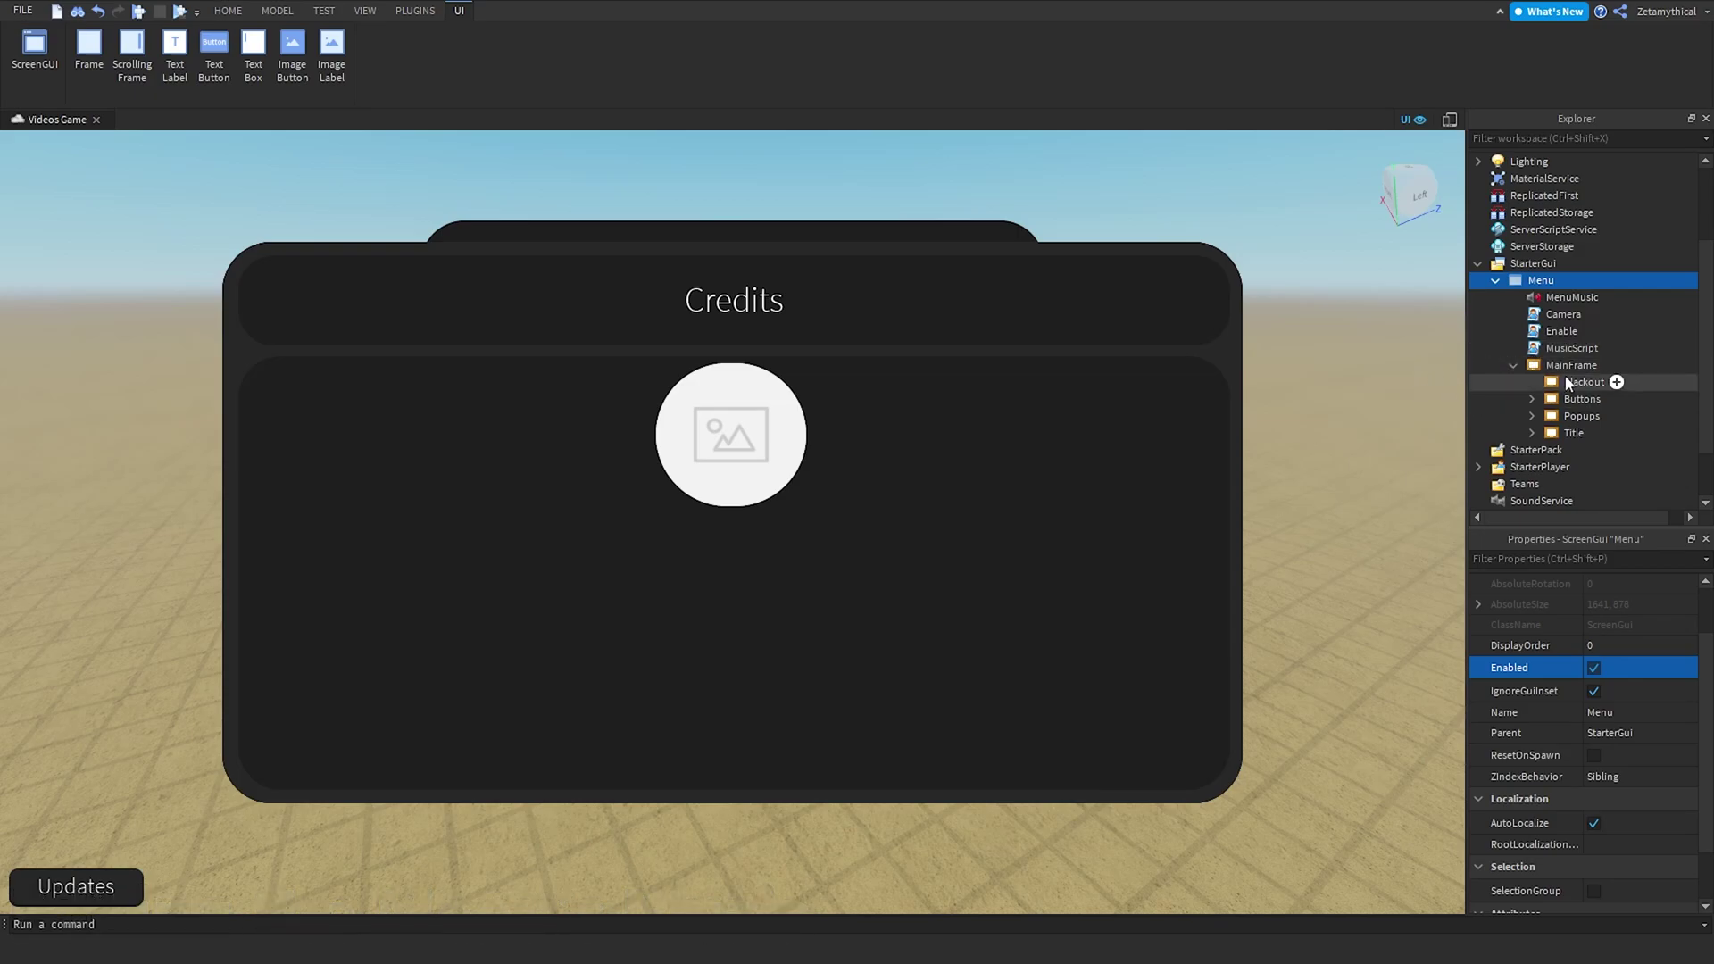
double_click(1571, 348)
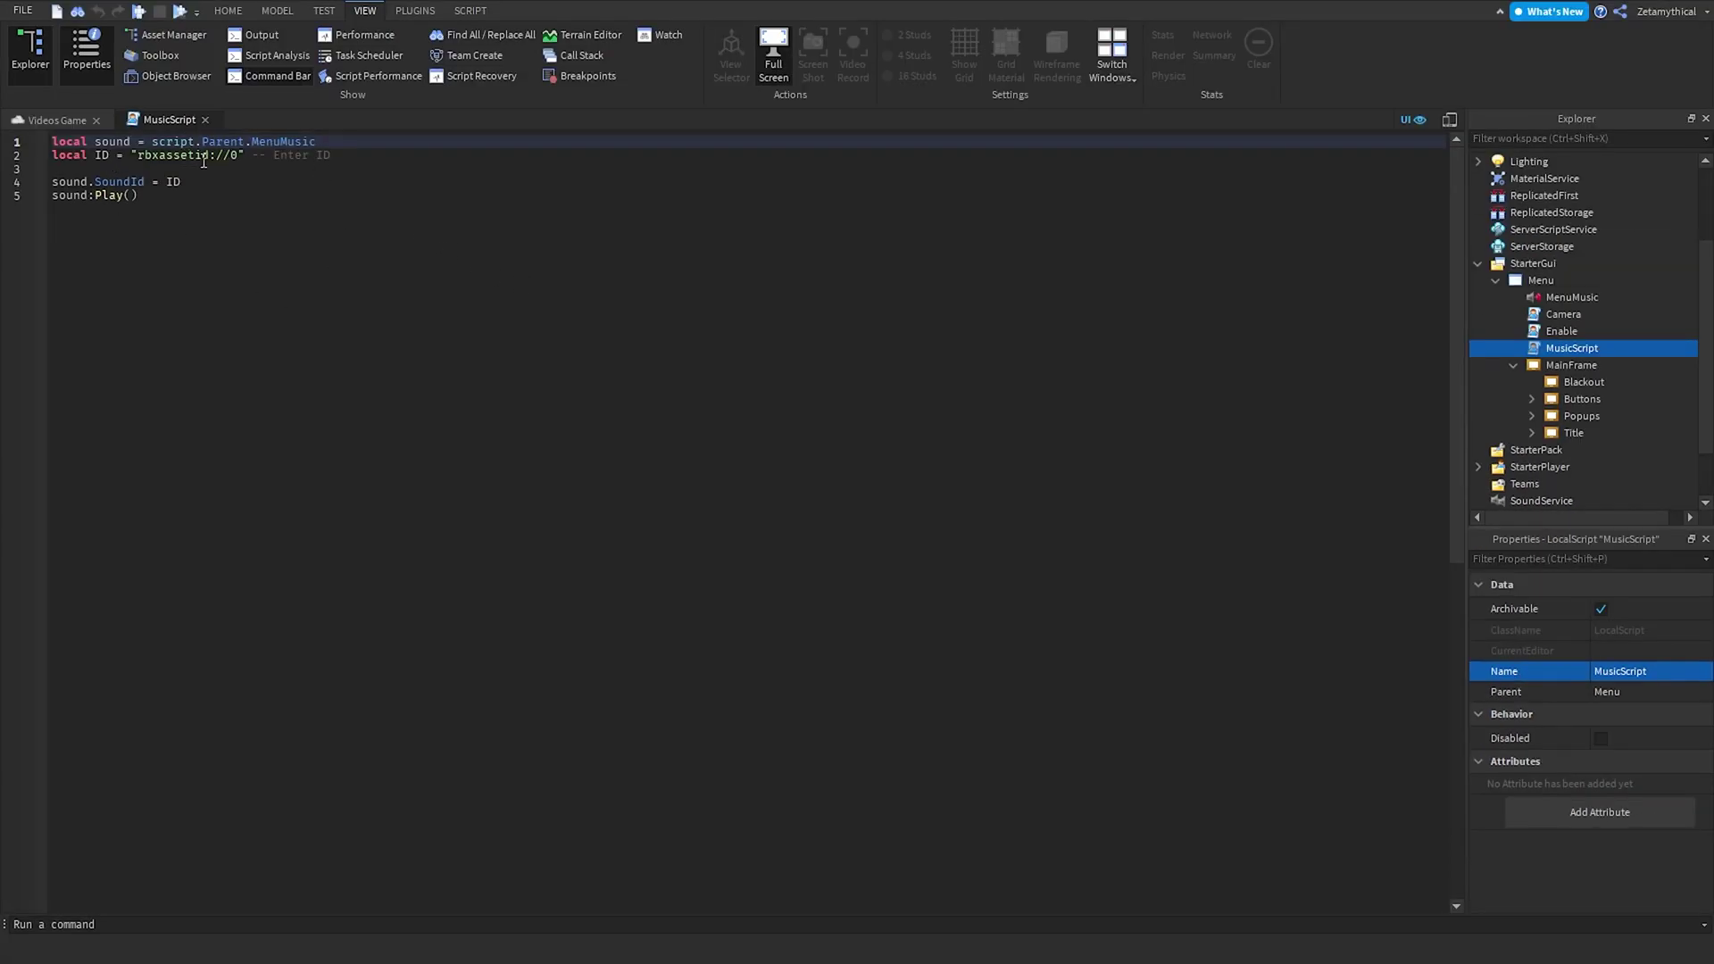
Close MusicScript, then untick Visible on the BackButton through Updates popup frames.
key("ctrl+w")
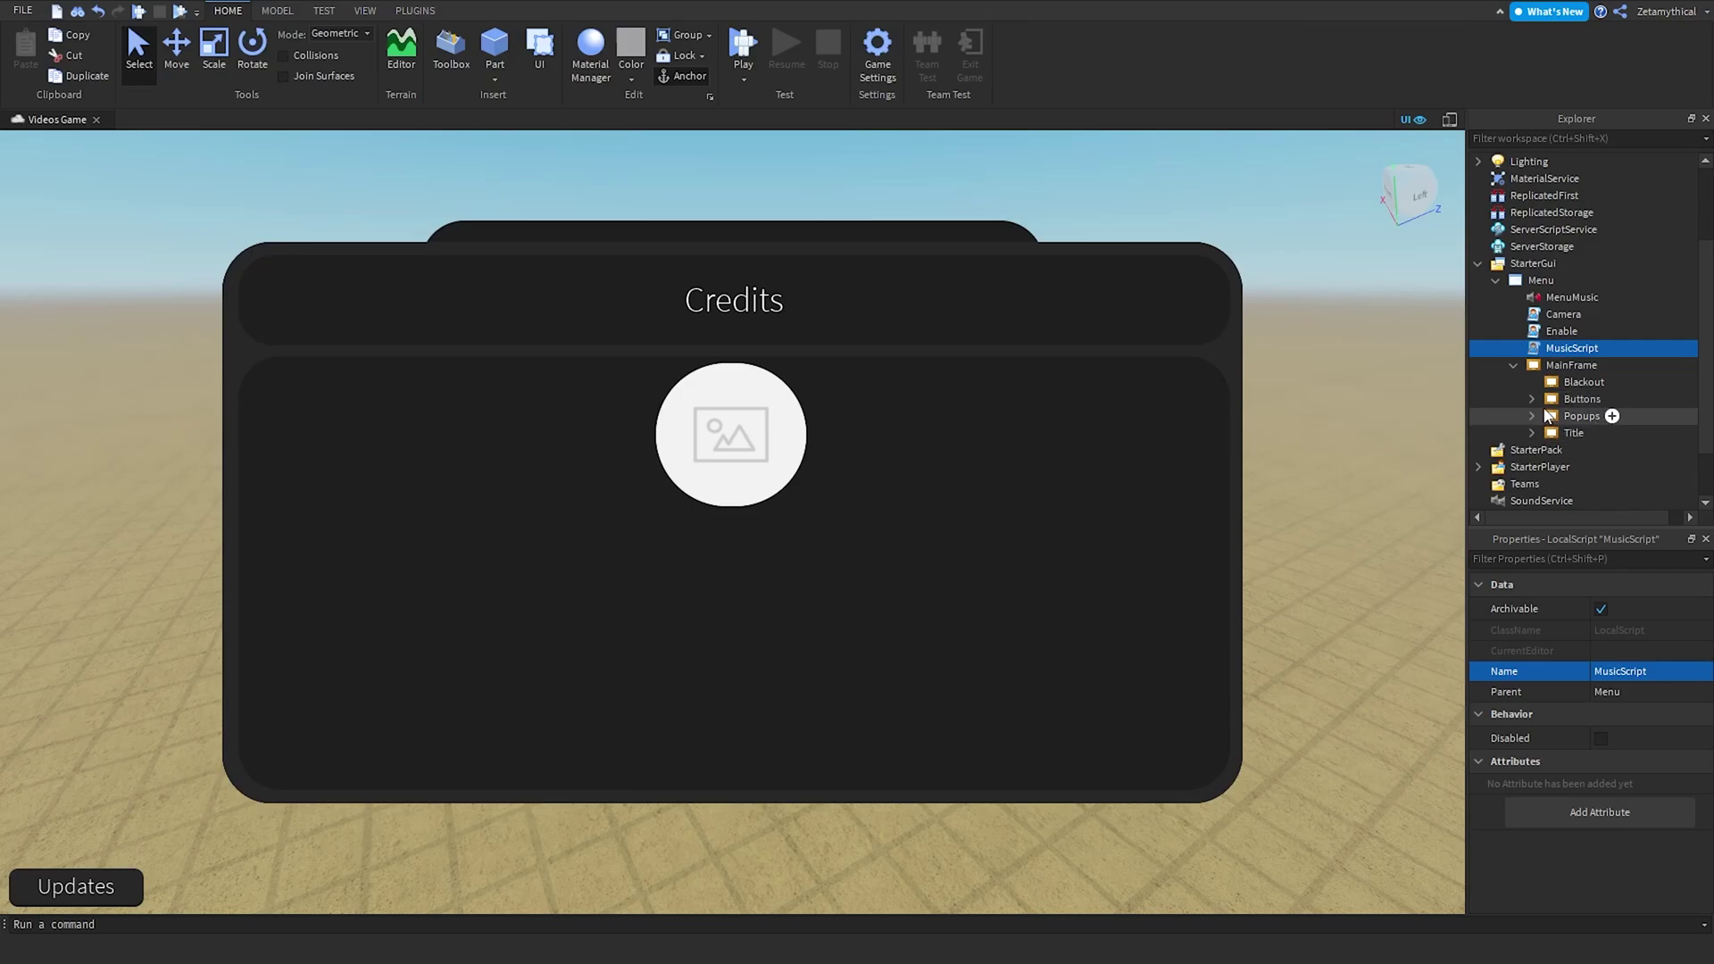
left_click(1527, 418)
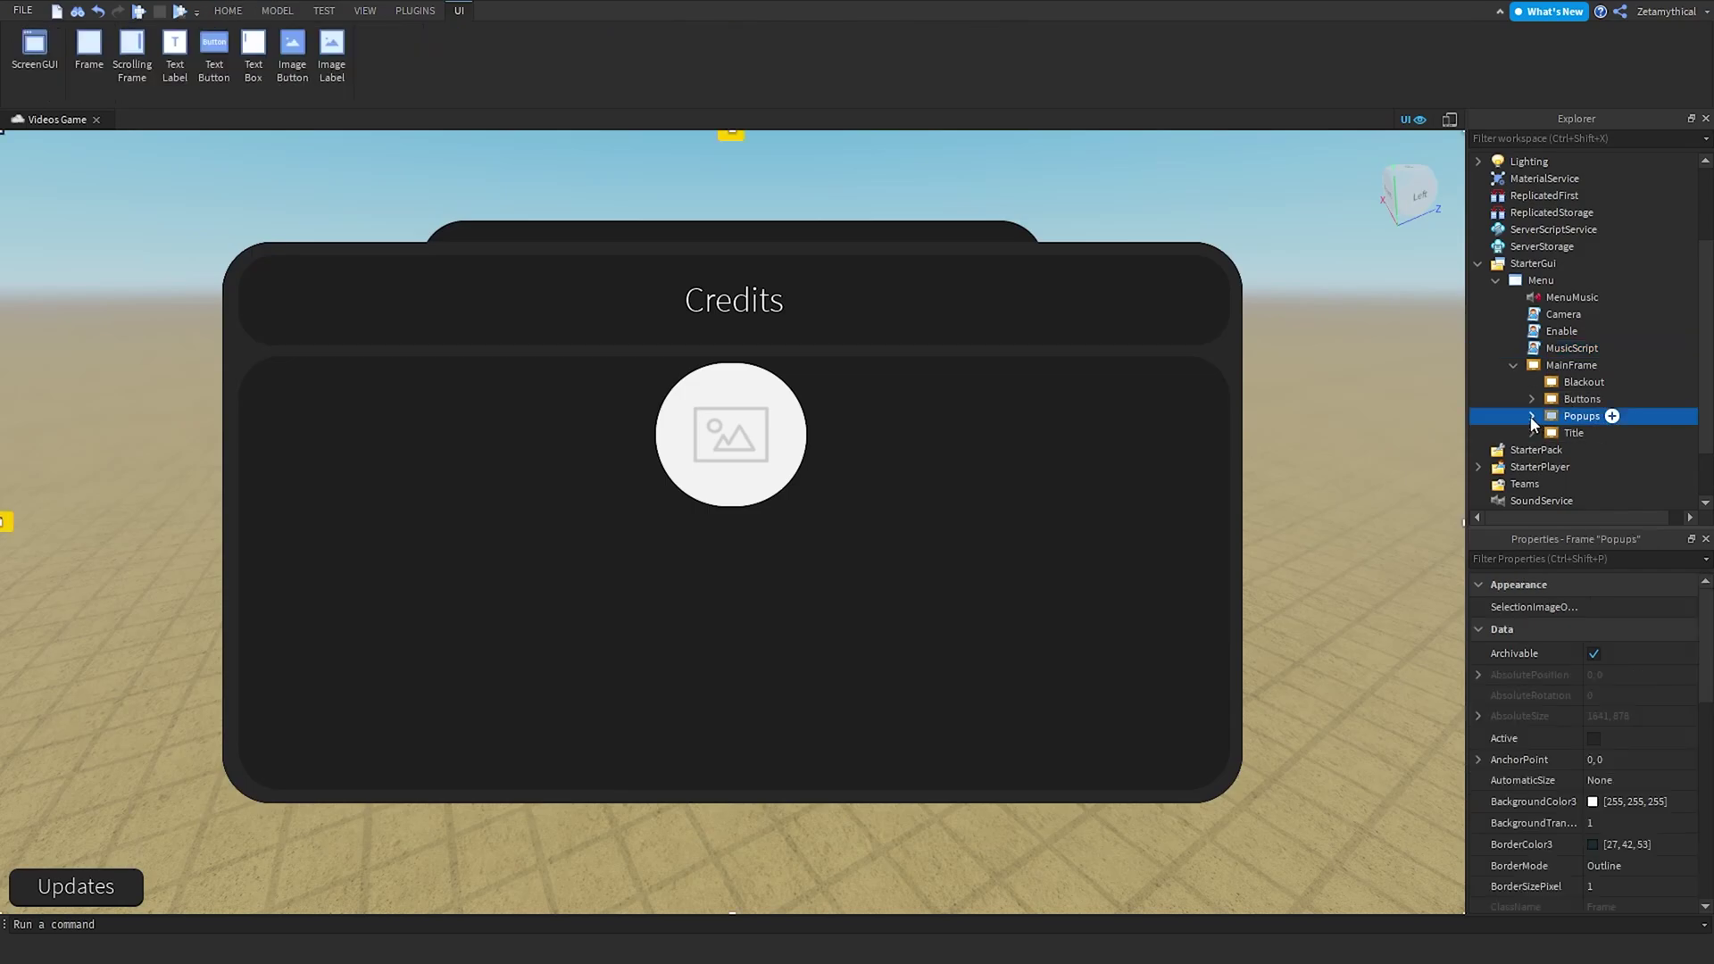
left_click(1532, 417)
scroll(1532, 419, "down", 3)
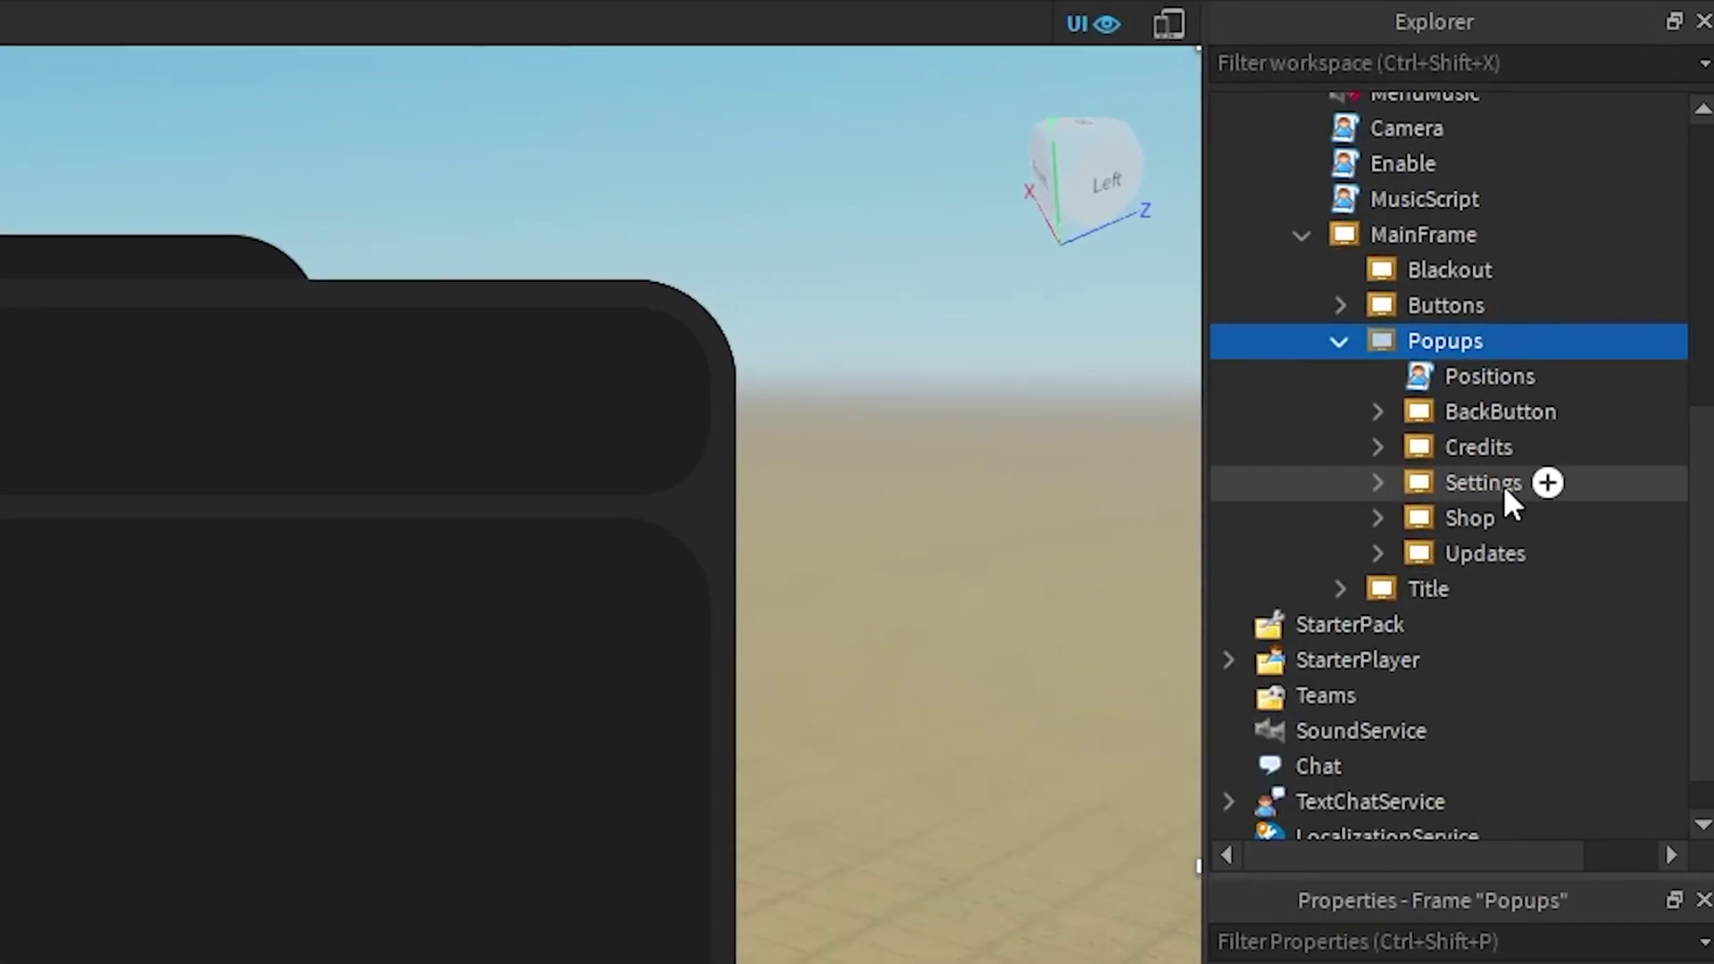
left_click(1436, 554)
left_click(1442, 446, "shift")
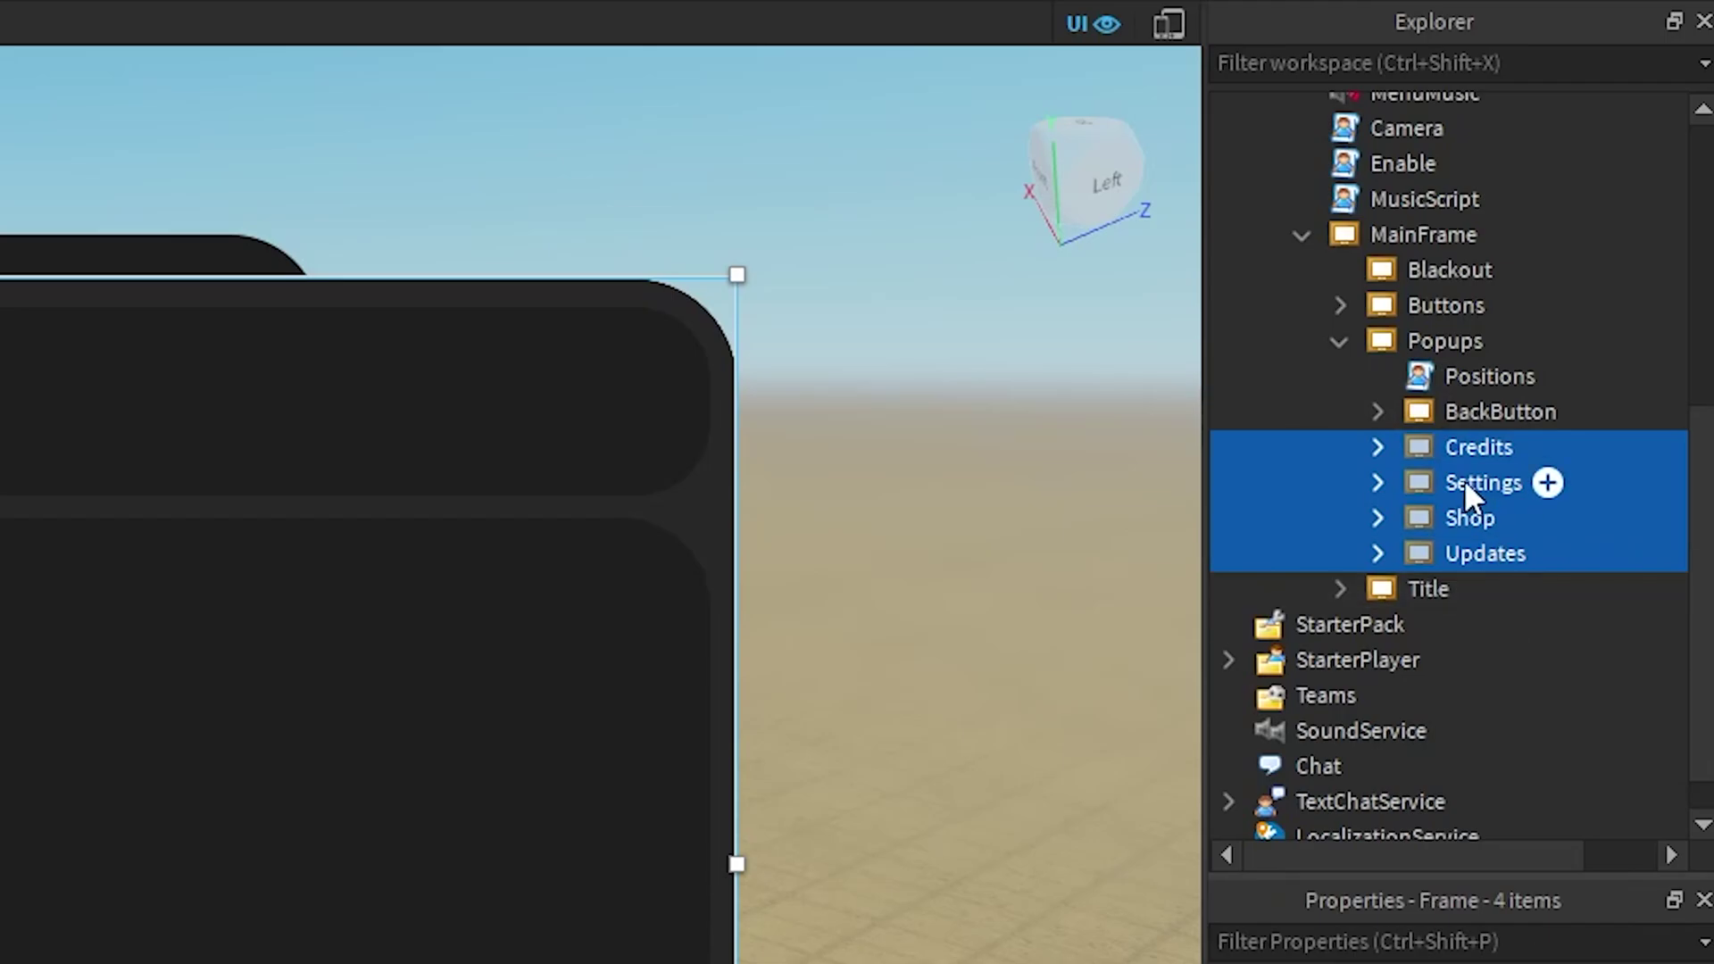
left_click(1423, 585)
left_click(1437, 554)
left_click(1446, 415, "shift")
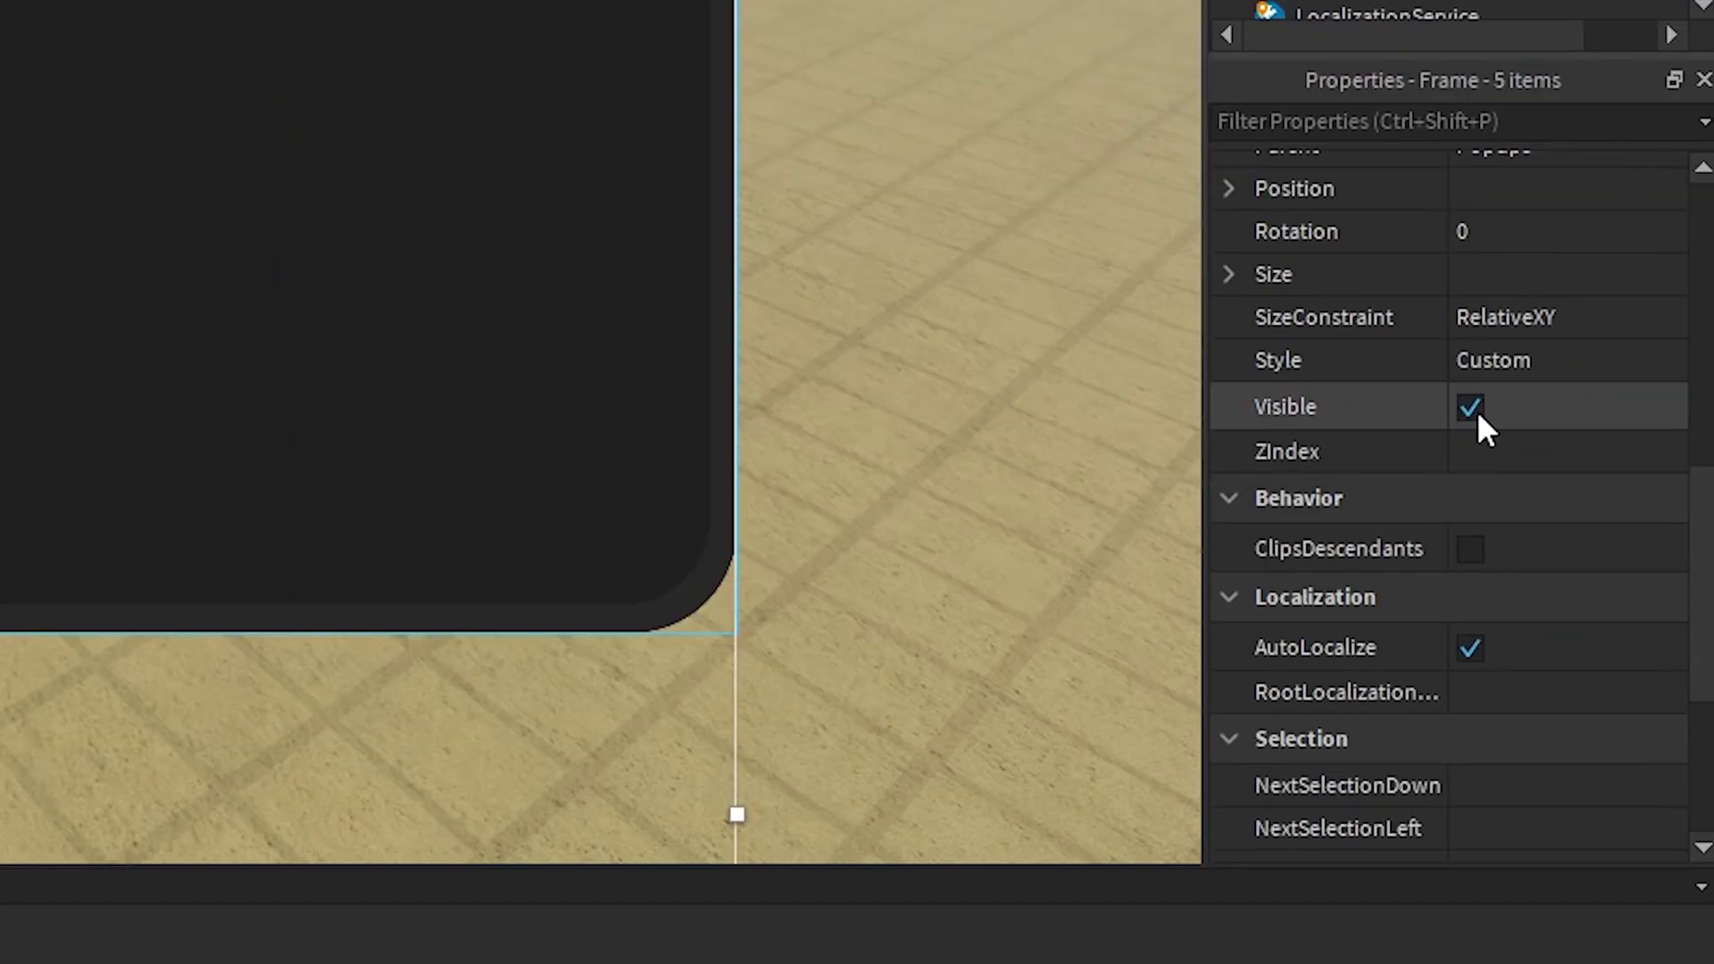
left_click(1470, 408)
left_click(934, 180)
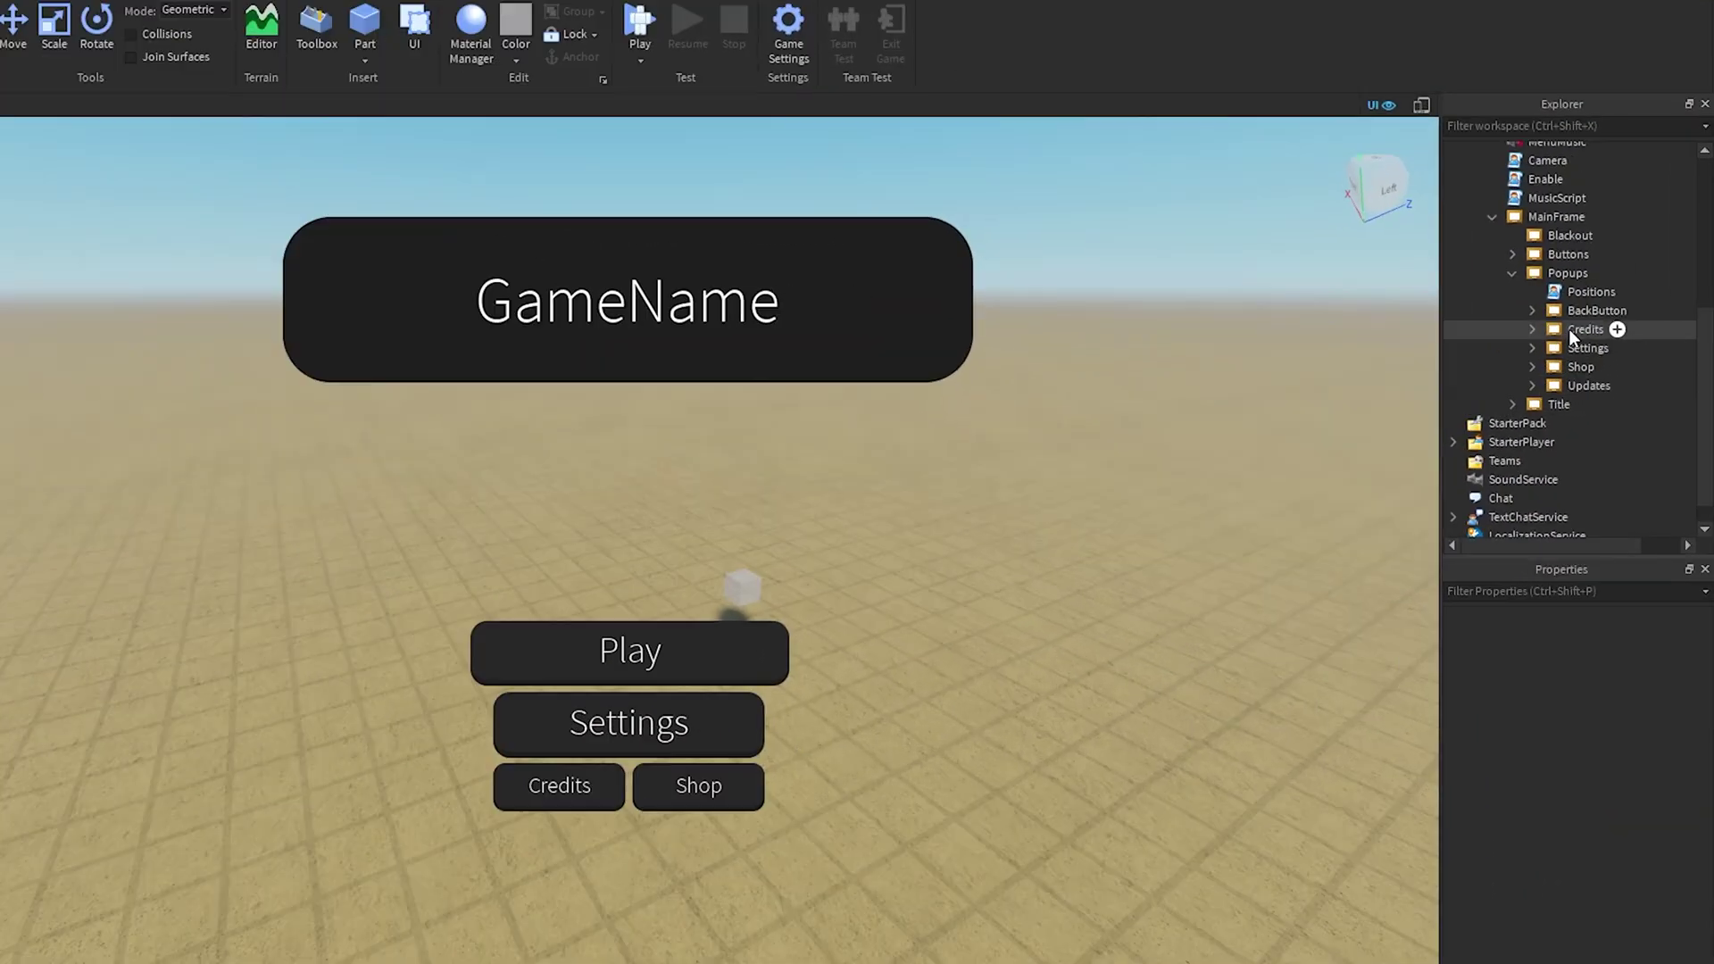
Tick Visible on the Credits popup, then expand Credits, Content and Icon in Explorer.
left_click(1571, 337)
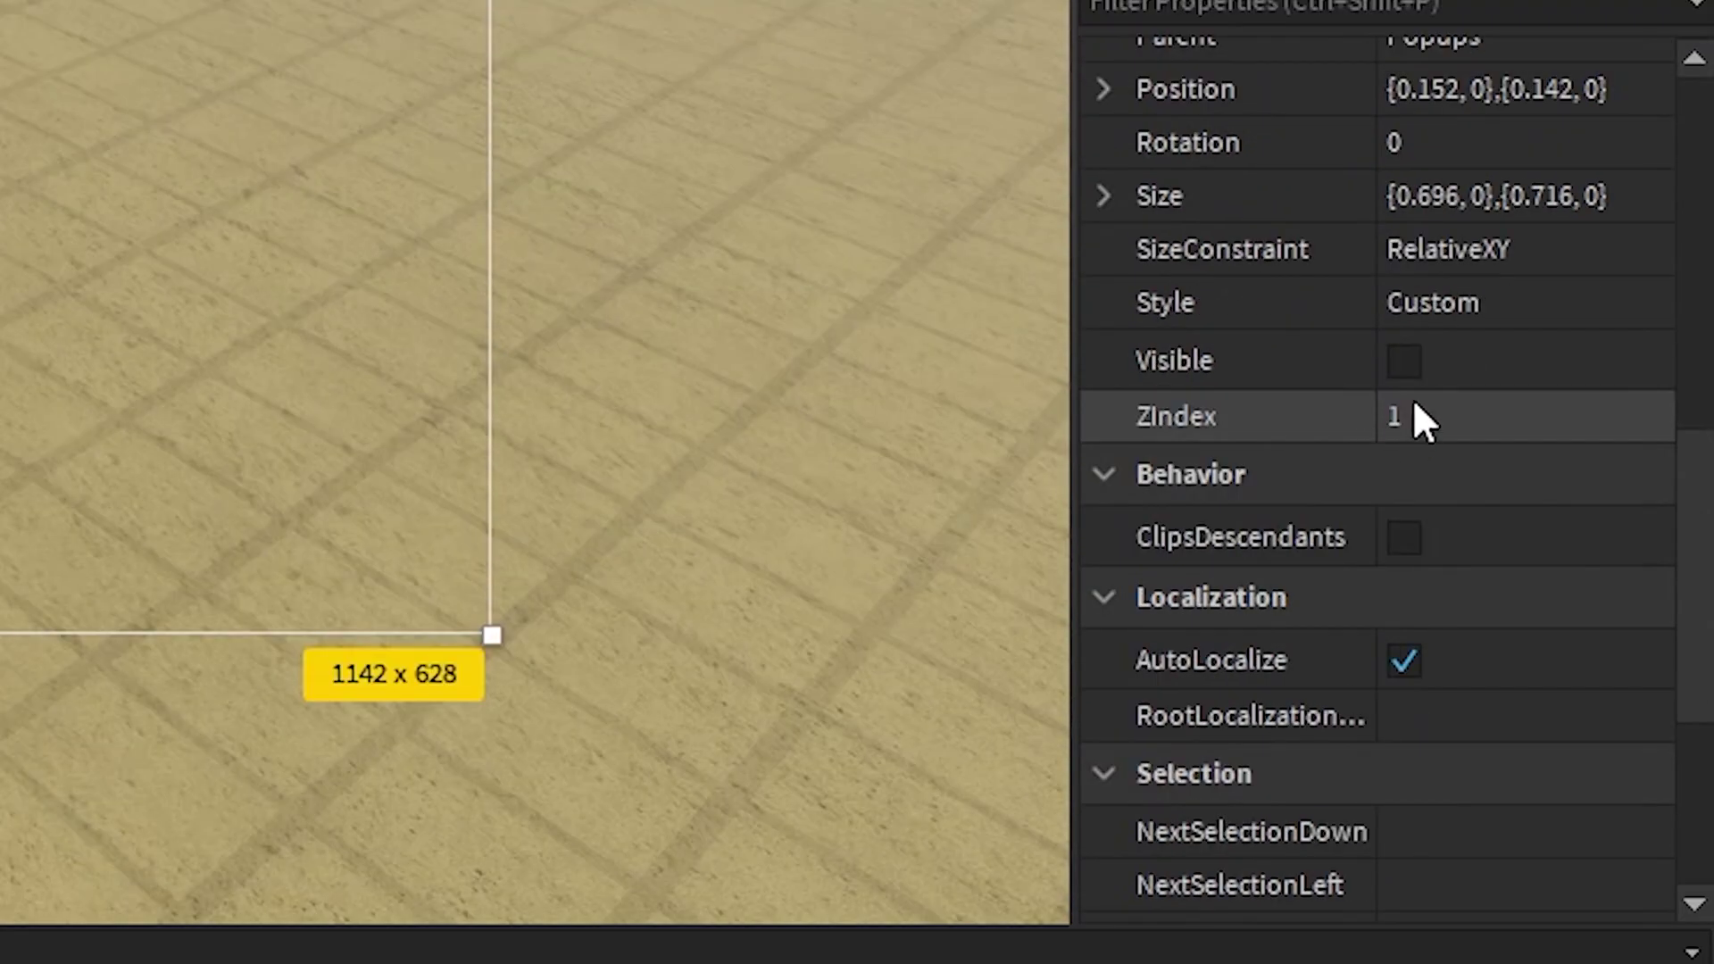
left_click(1403, 361)
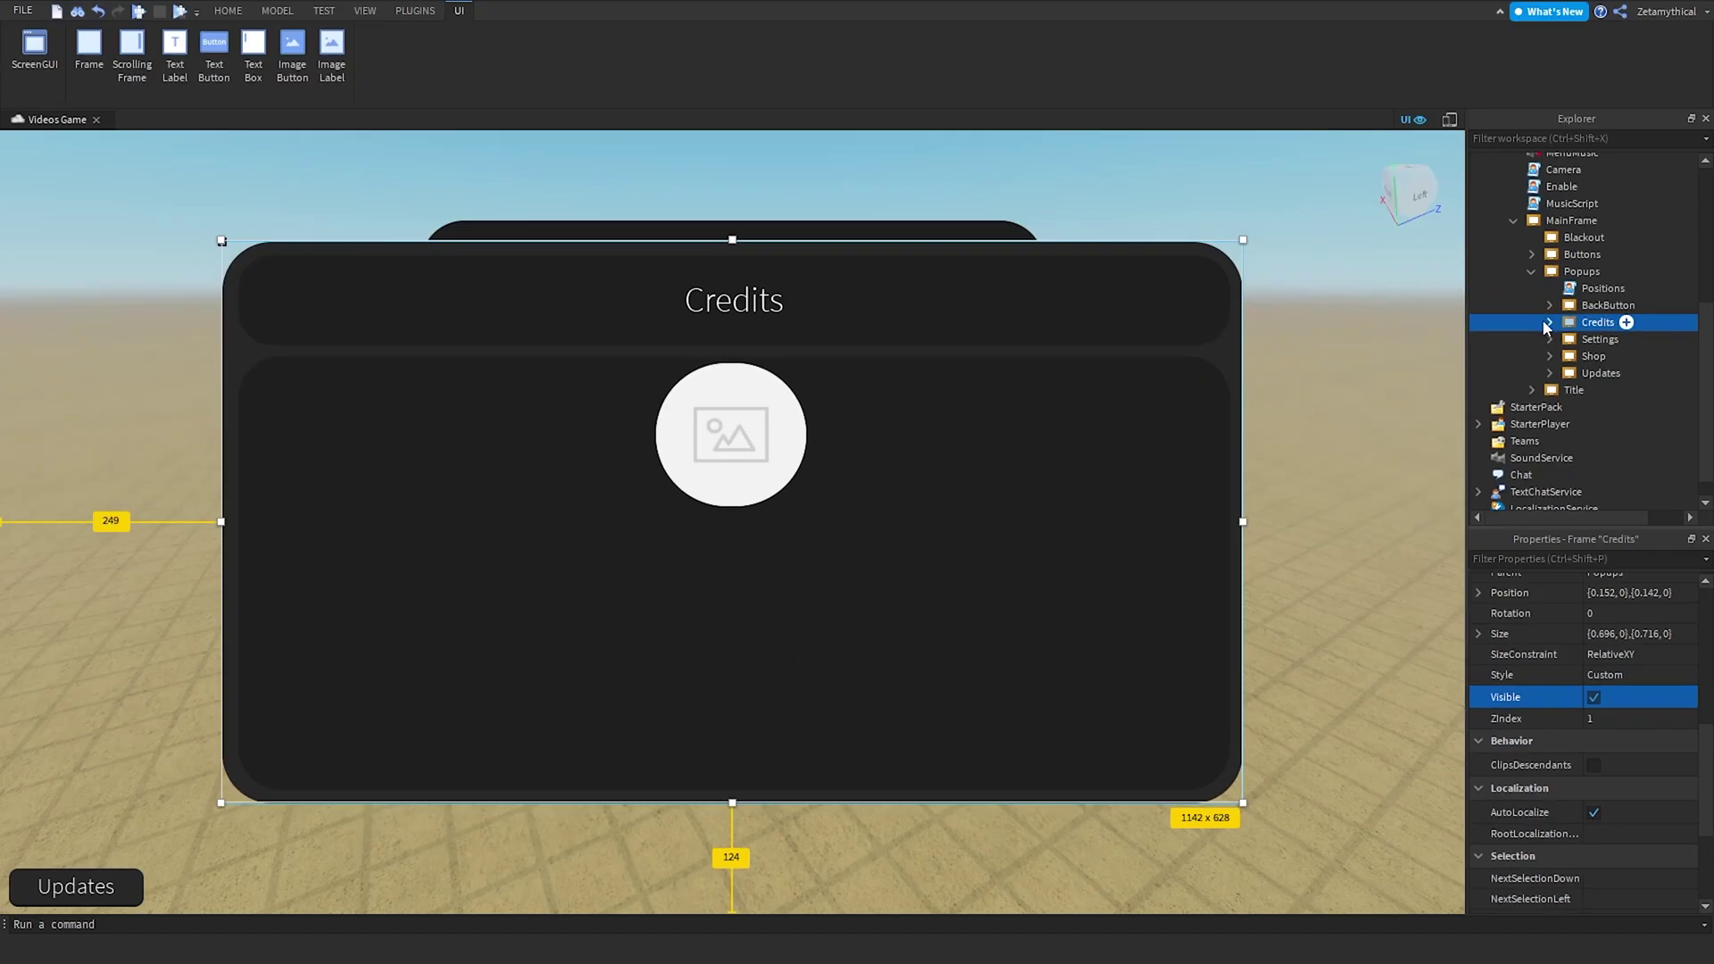
left_click(1547, 321)
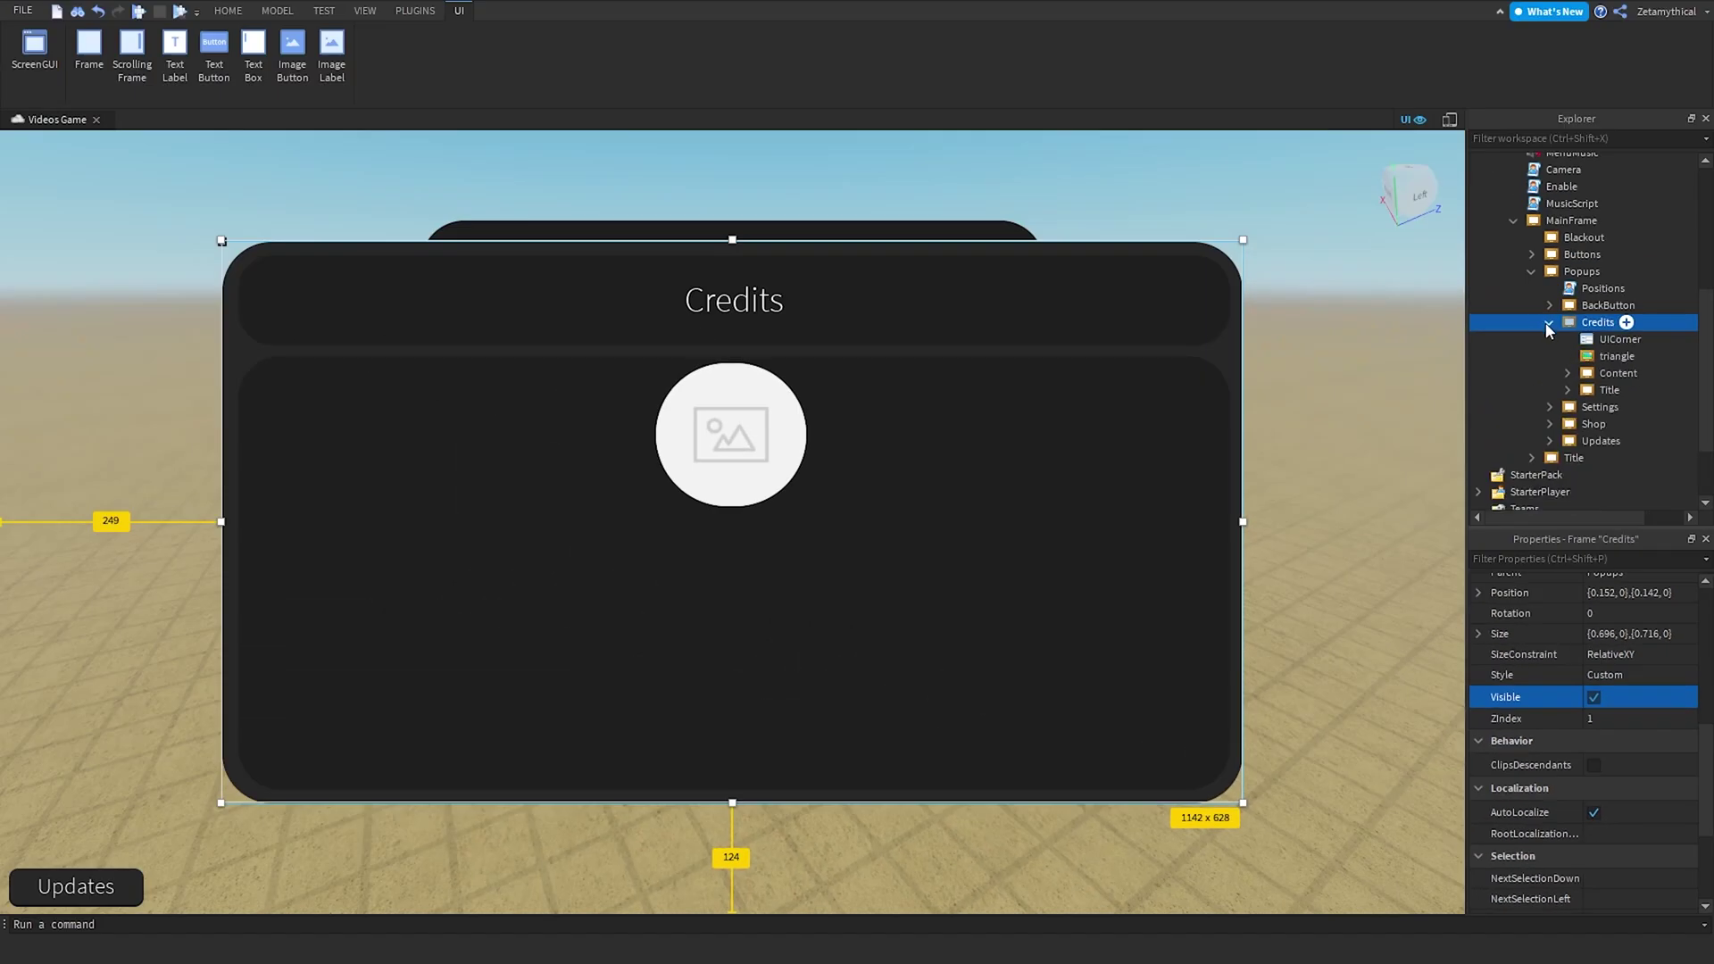
left_click(1566, 374)
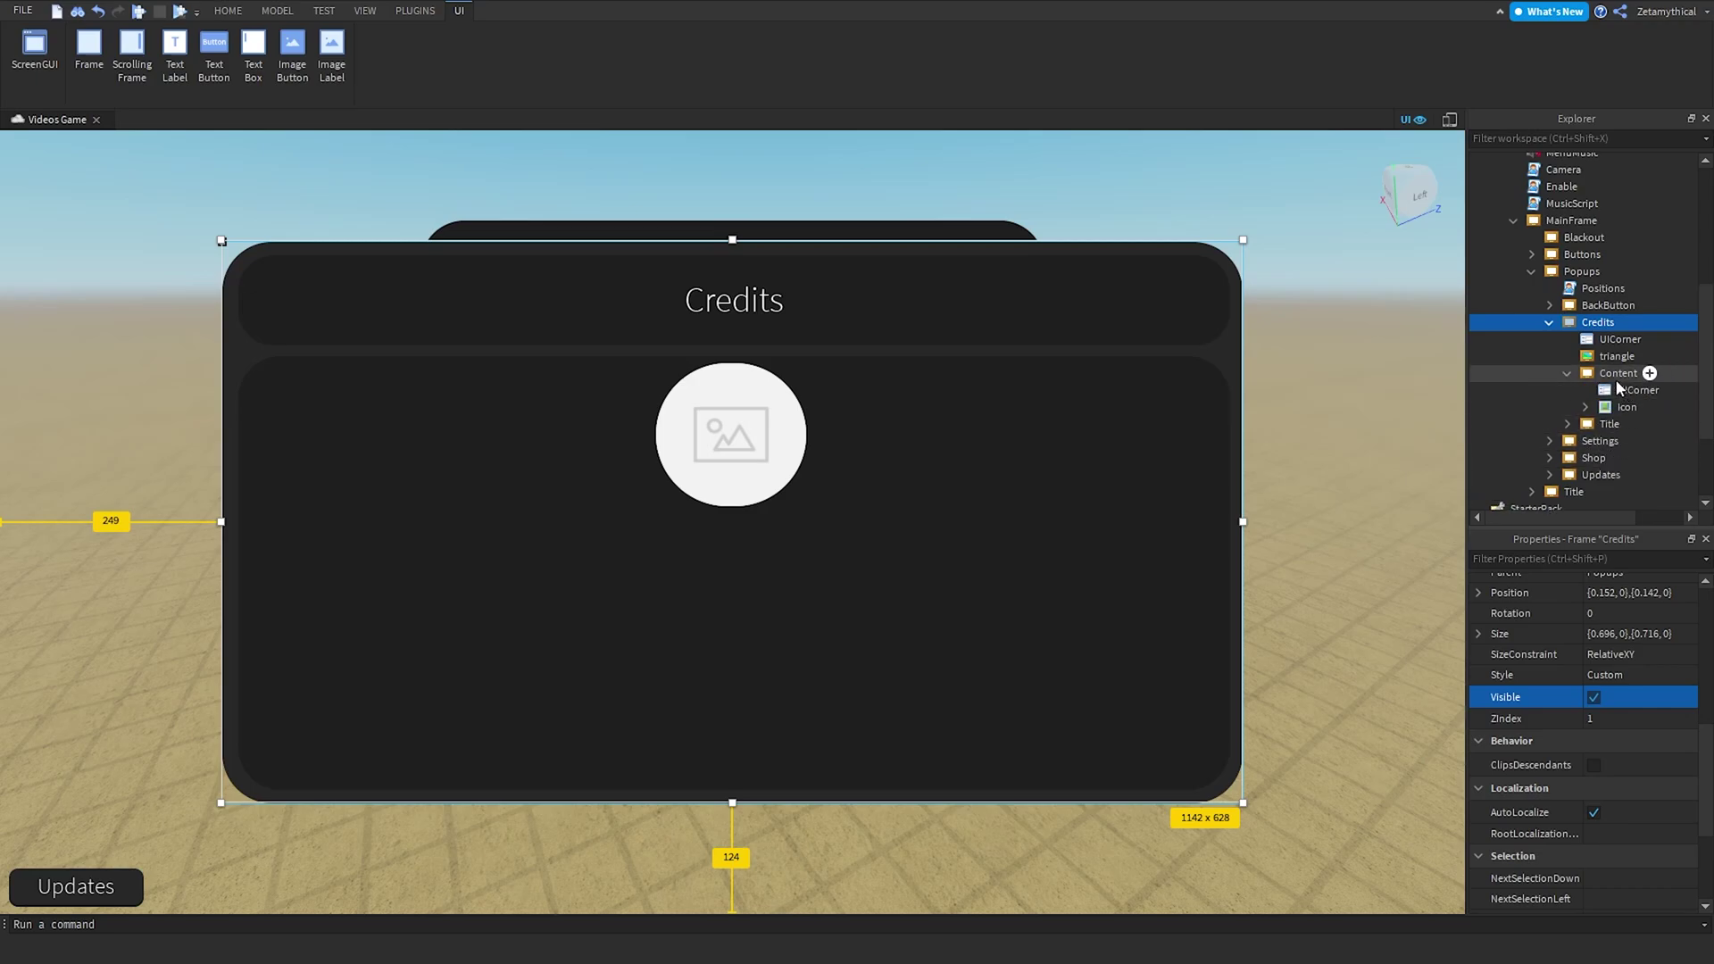
left_click(1610, 375)
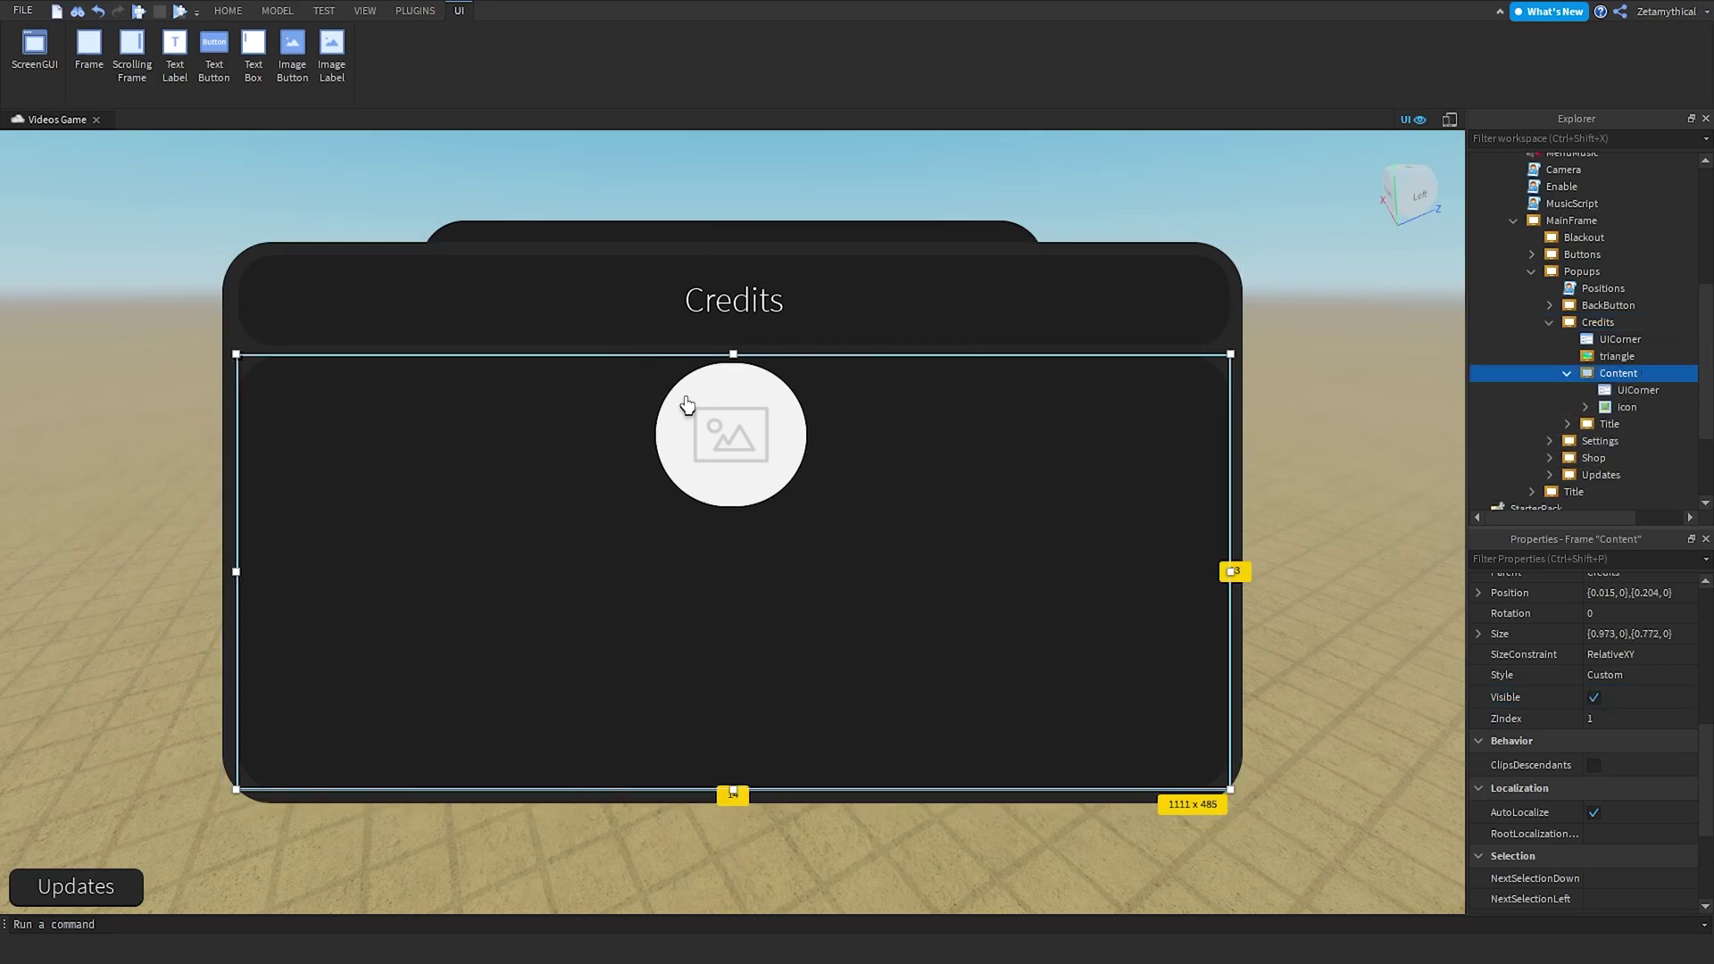
left_click(1586, 407)
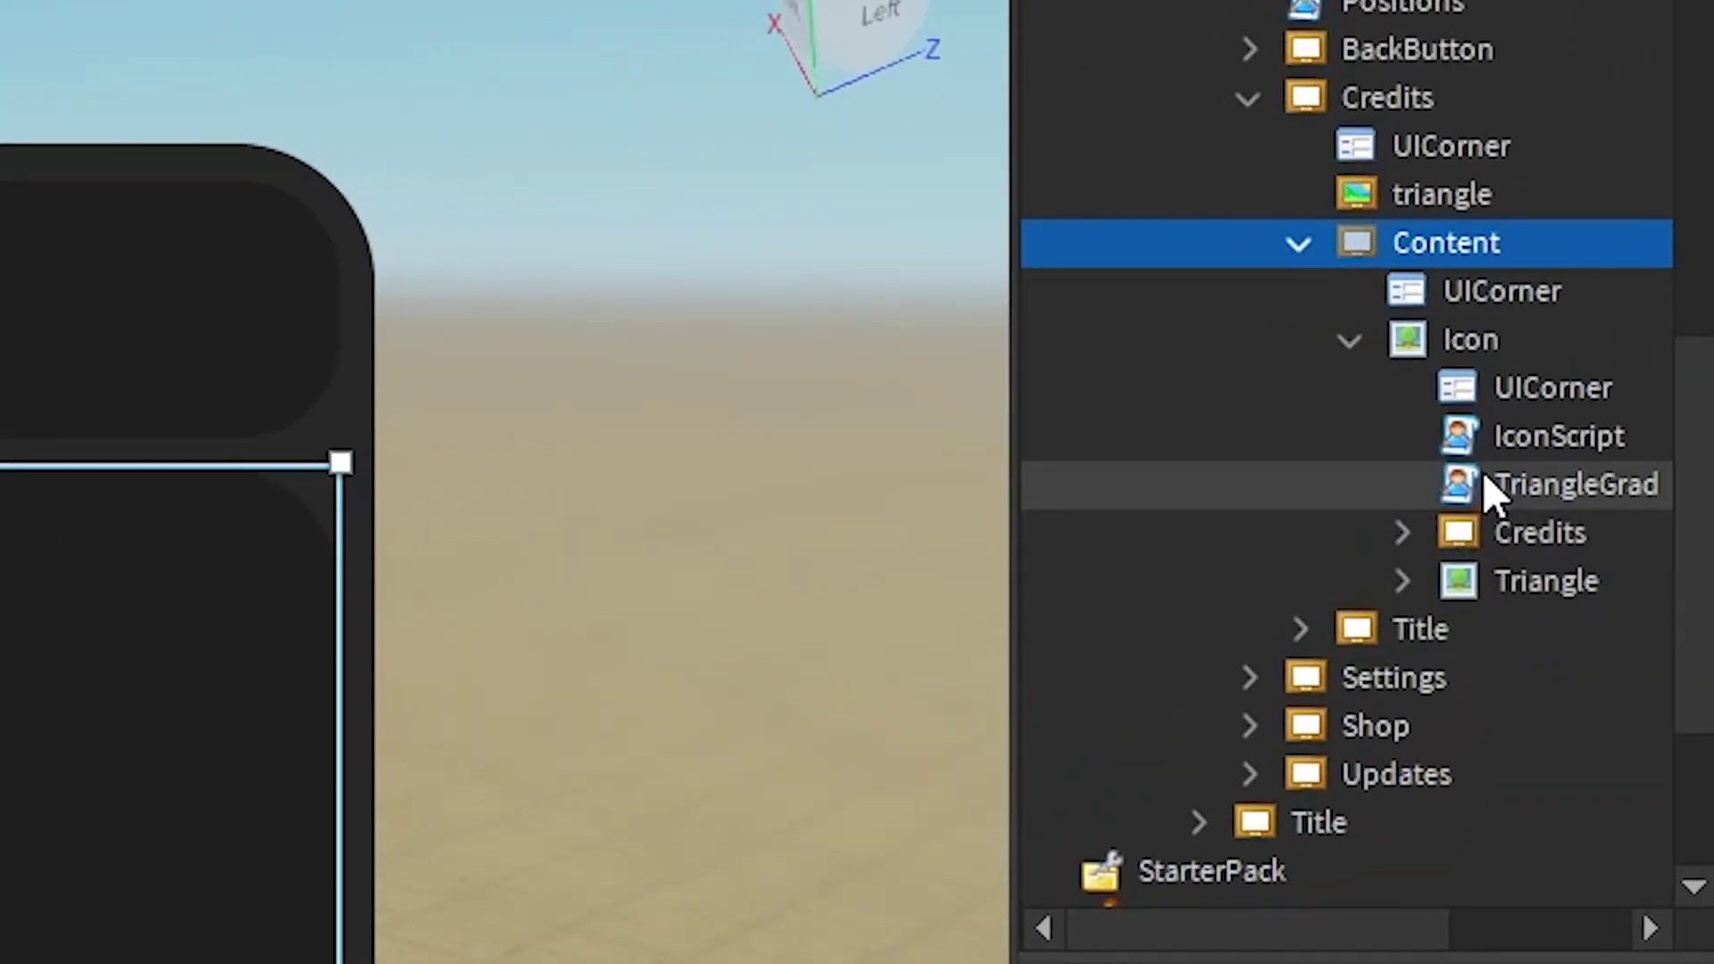
In IconScript, try a user ID in GetUserThumbnailAsync, then undo back to the 000 placeholder.
double_click(1464, 435)
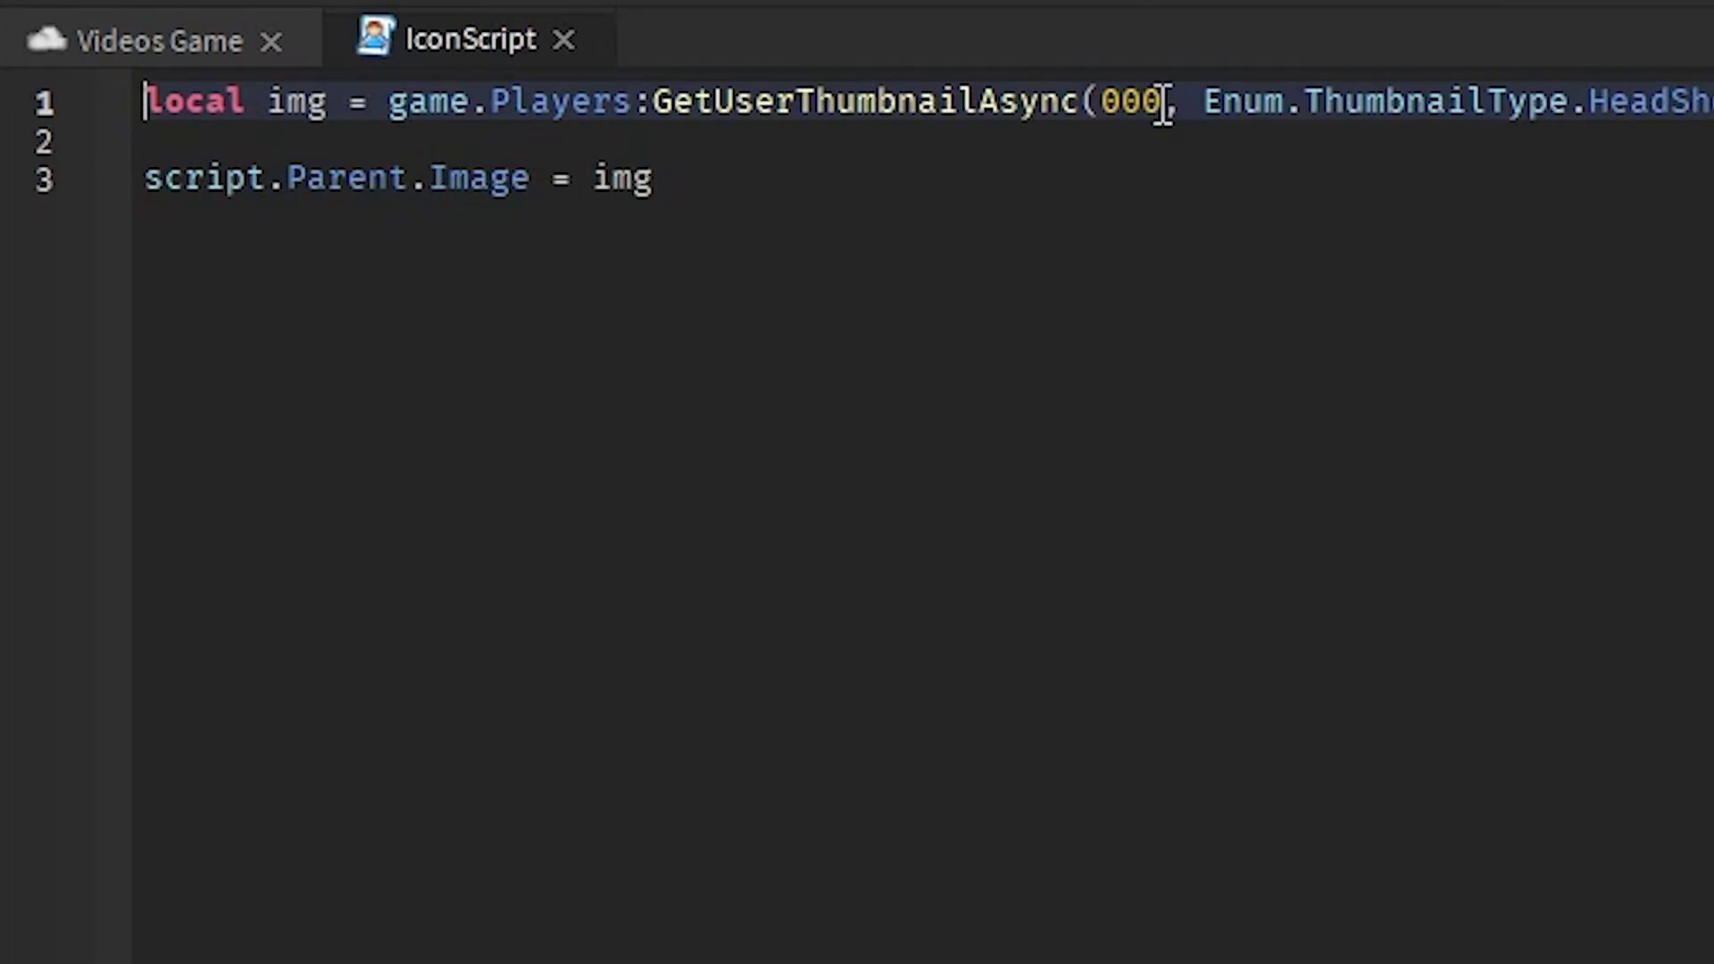
left_click_drag(1163, 105, 1107, 106)
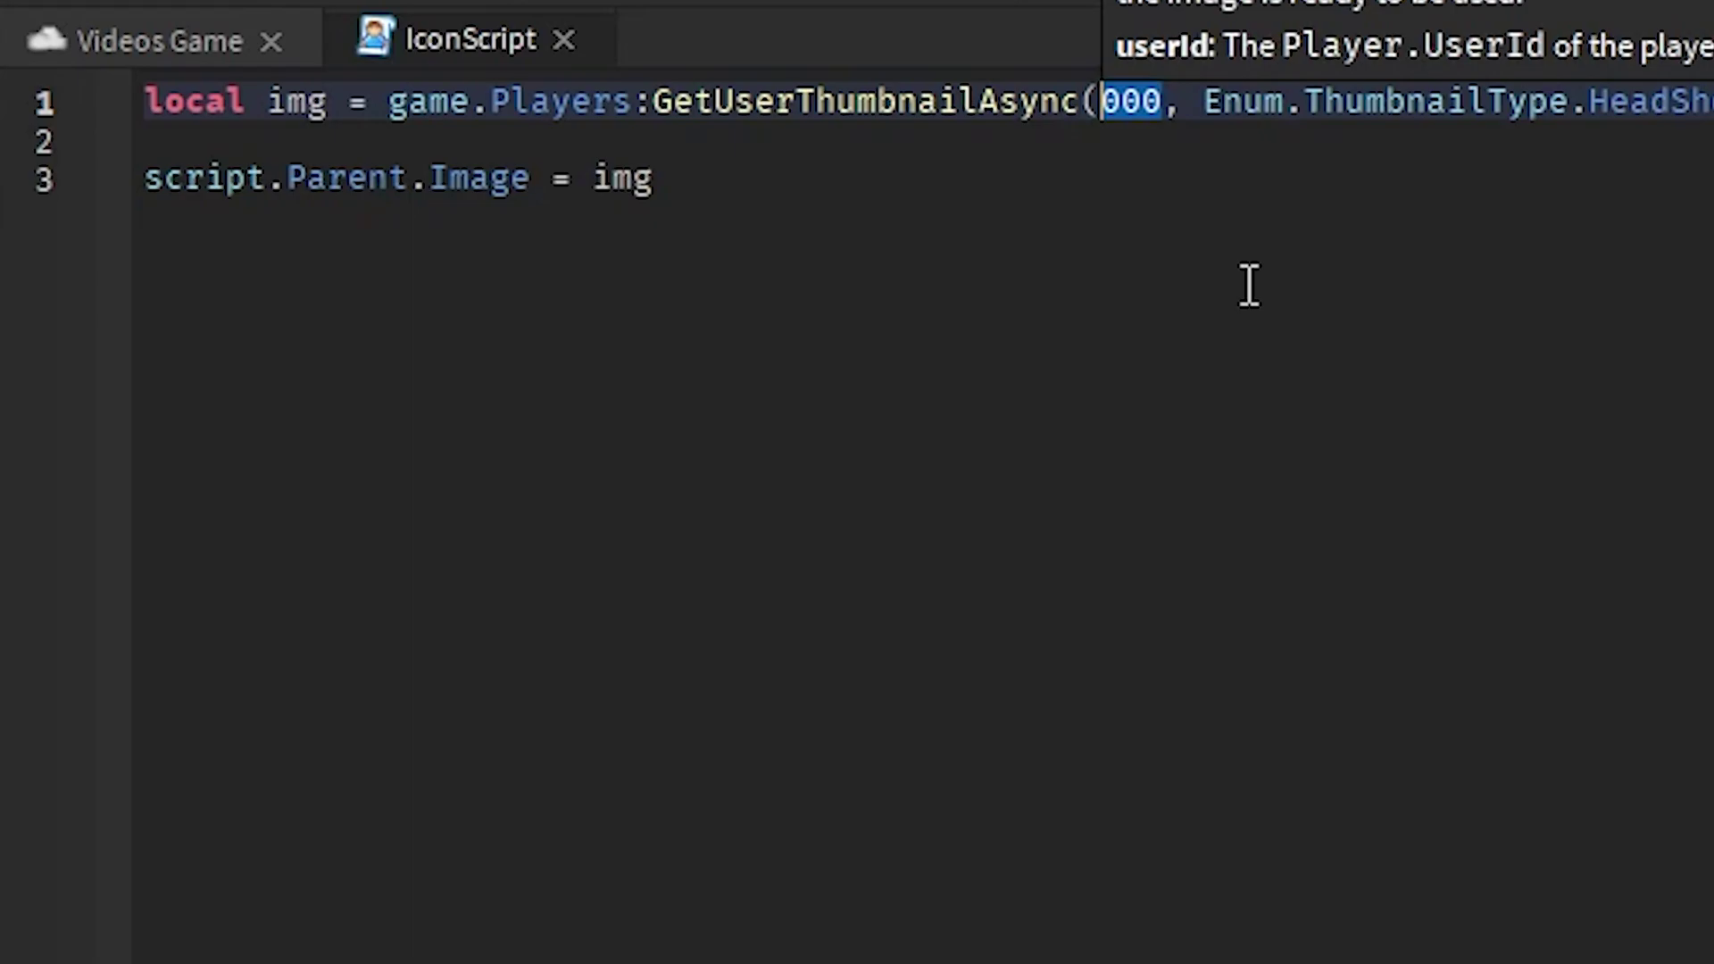
type("8754386784")
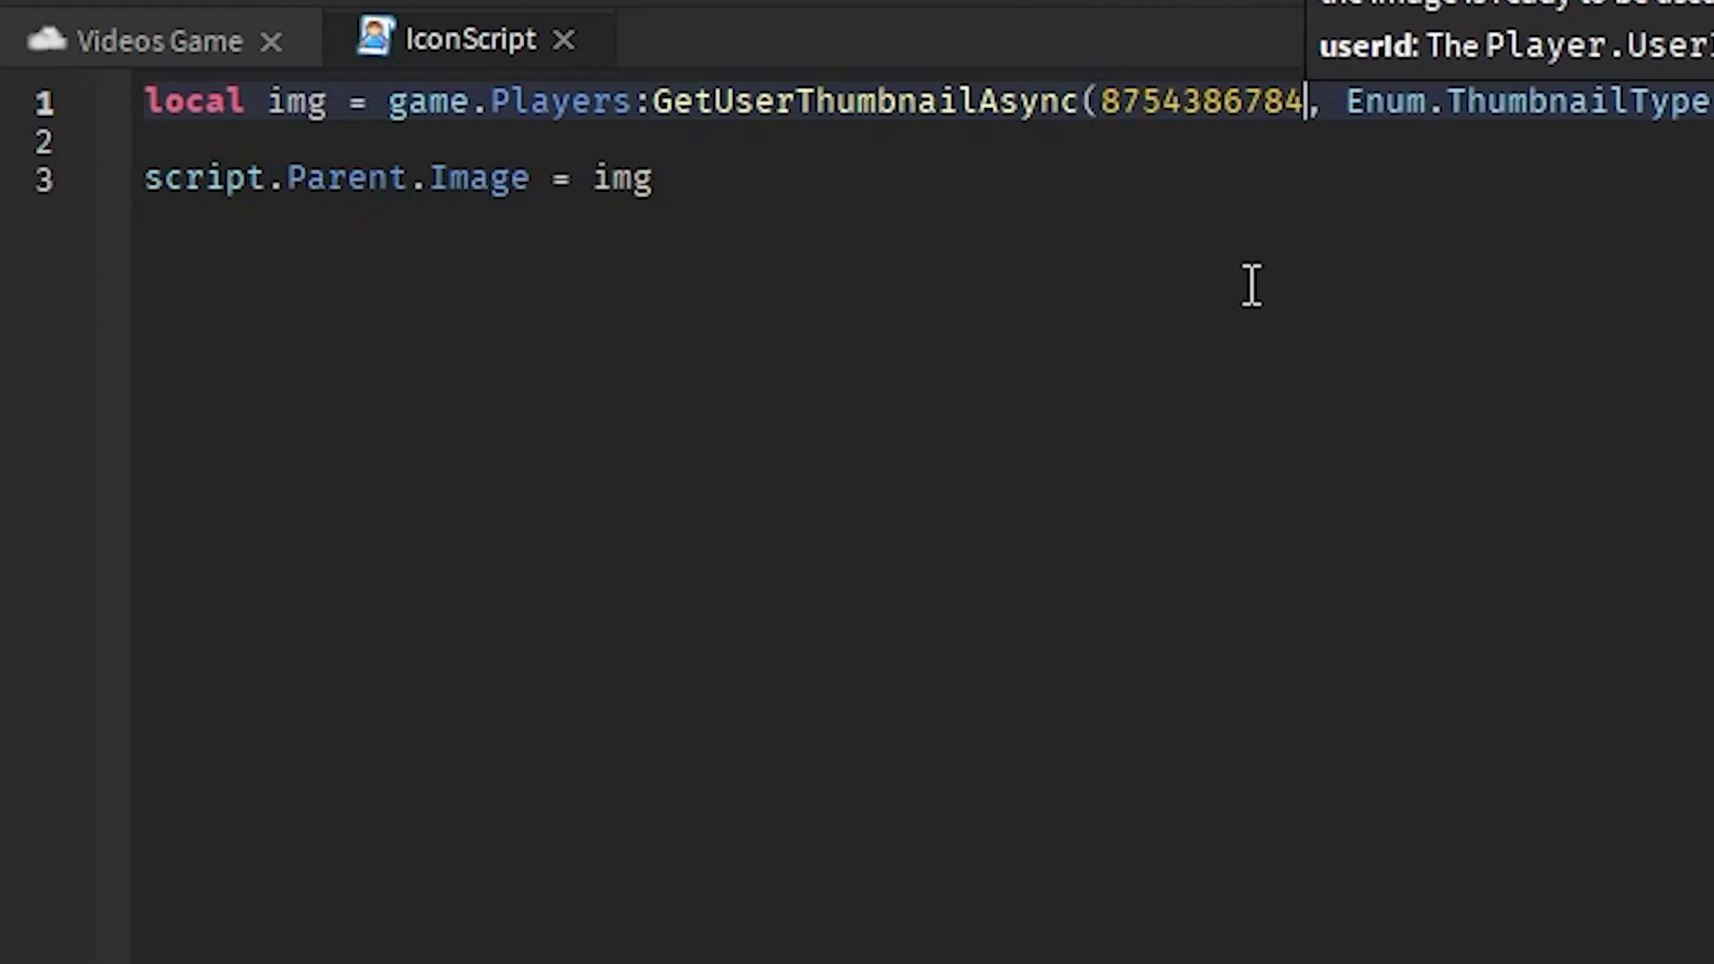
key("ctrl+z")
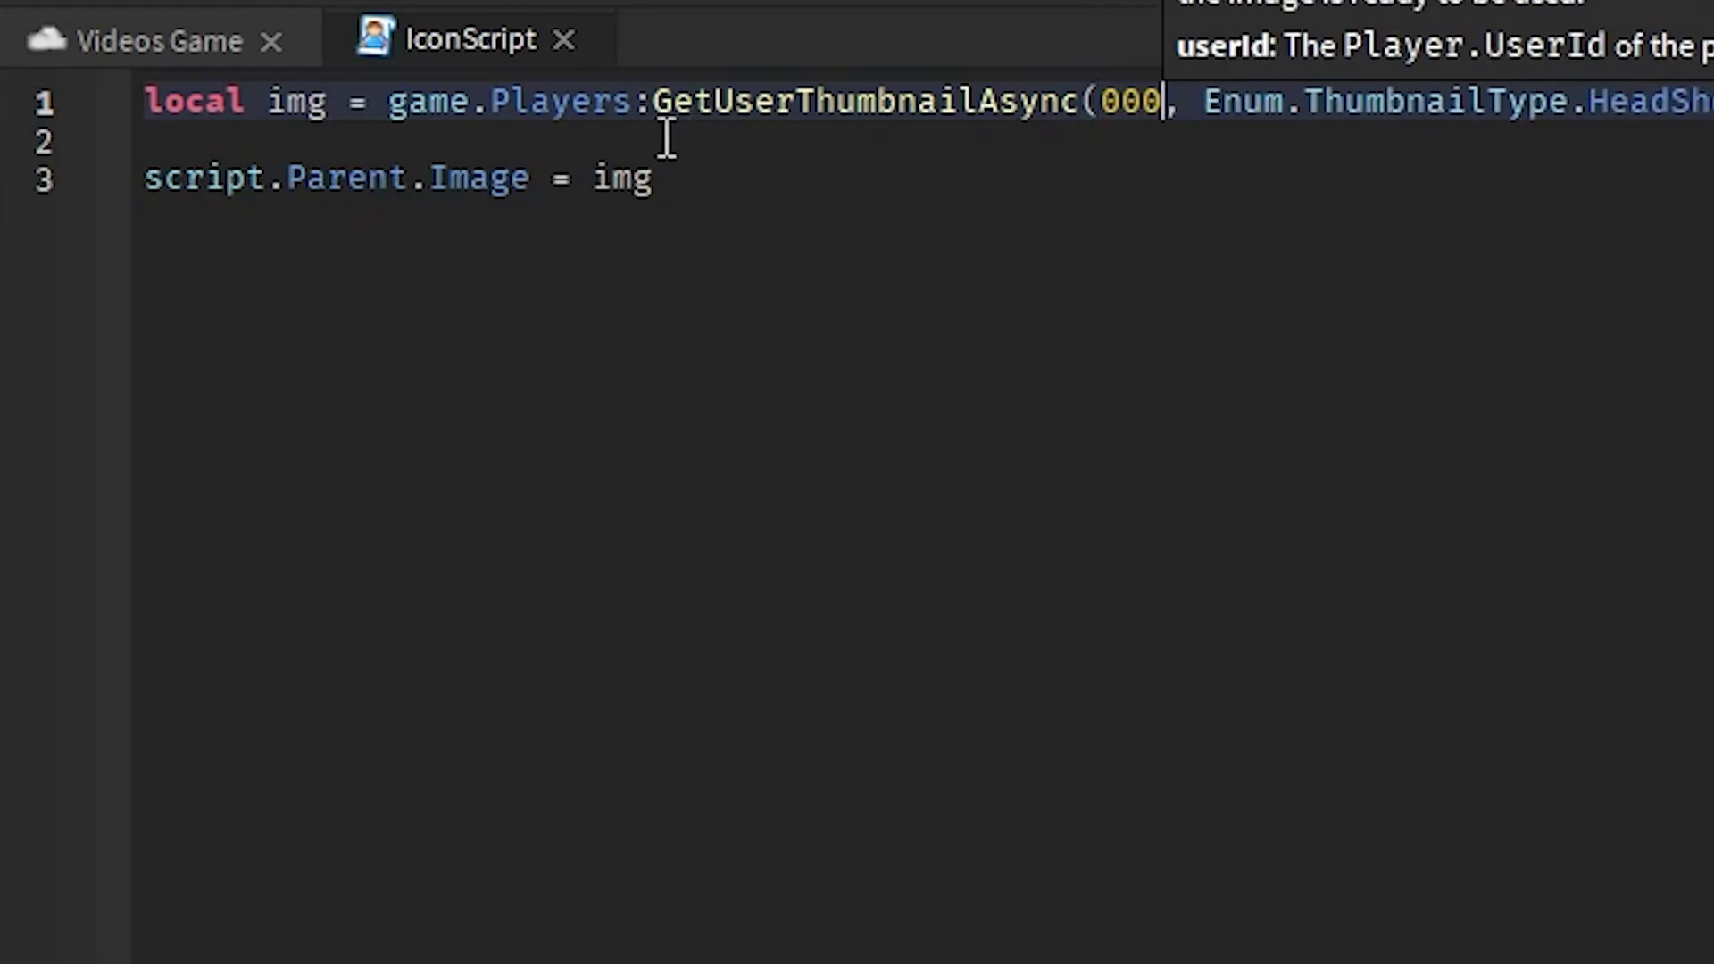
Close IconScript and set the first Credits TextLabel's text to 'Made this gui and game'.
left_click(105, 40)
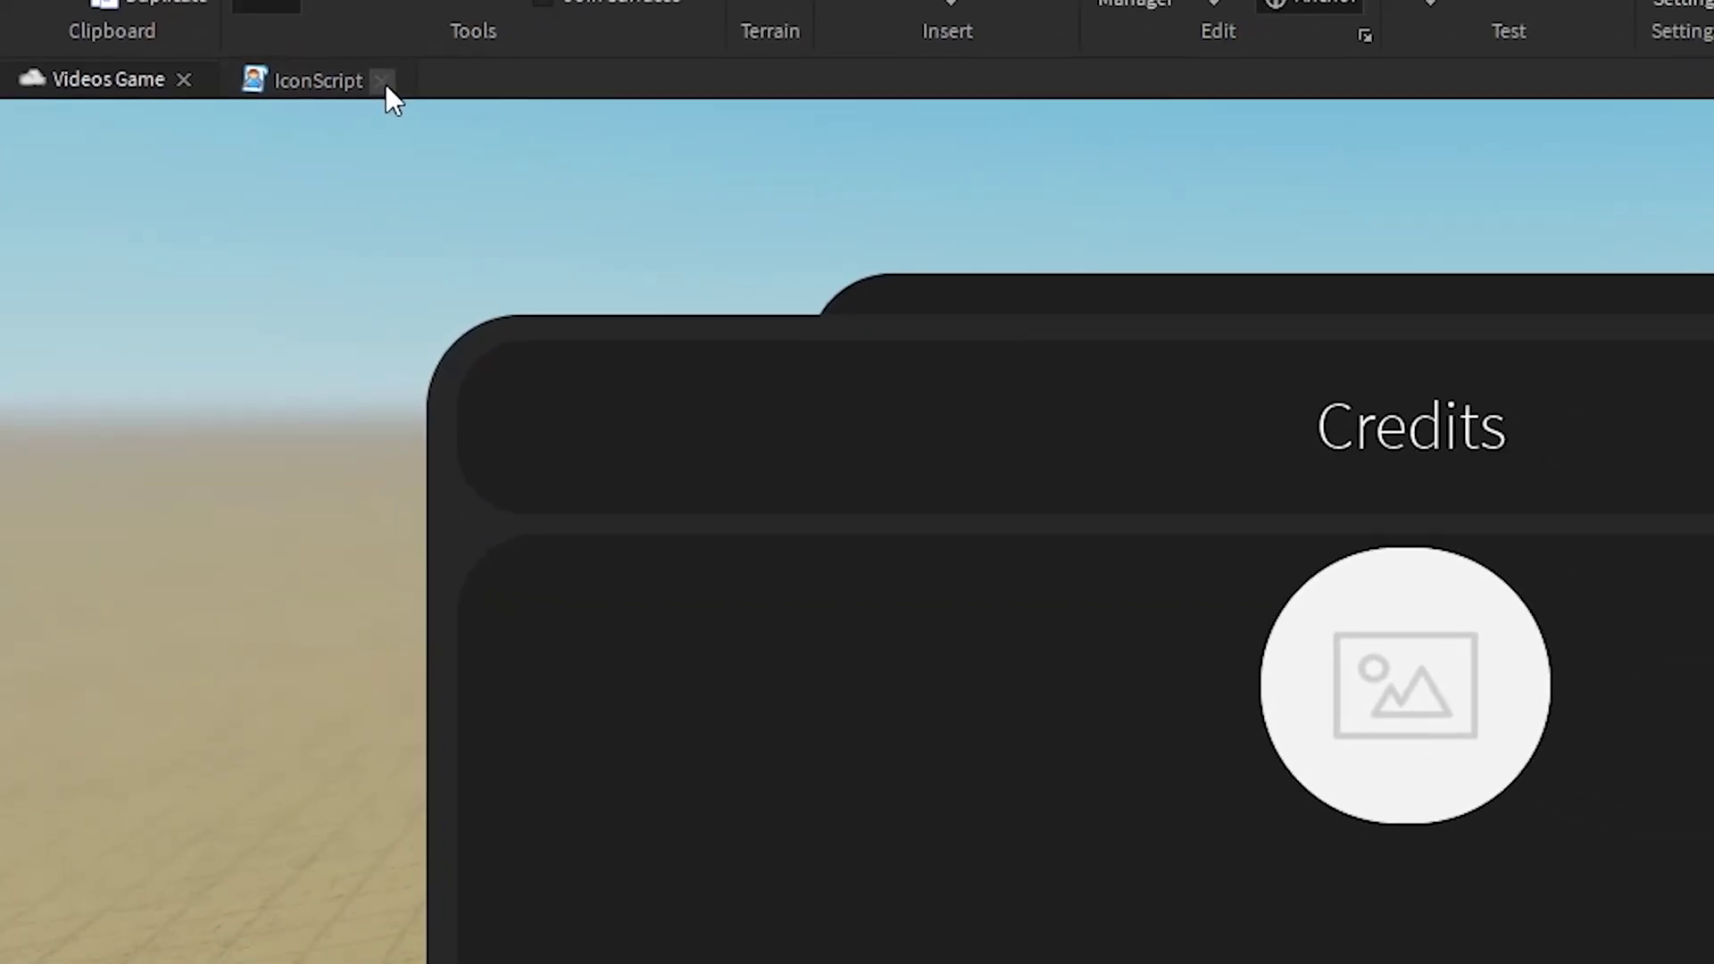
left_click(383, 82)
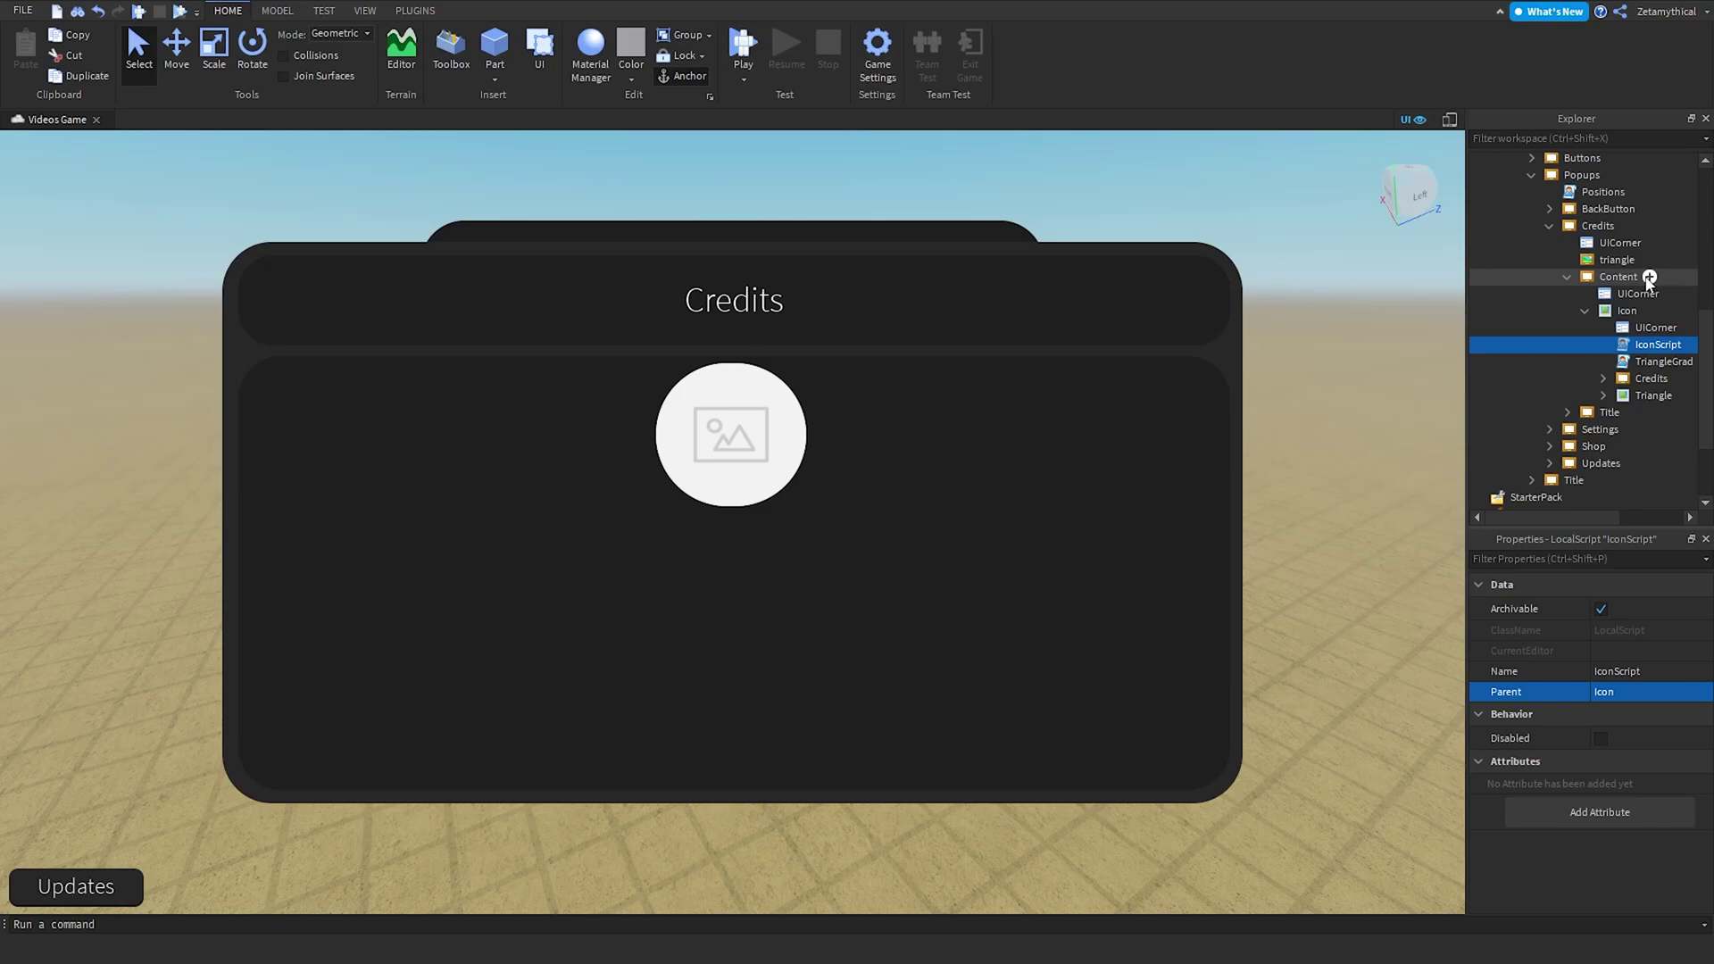
scroll(1604, 381, "down", 5)
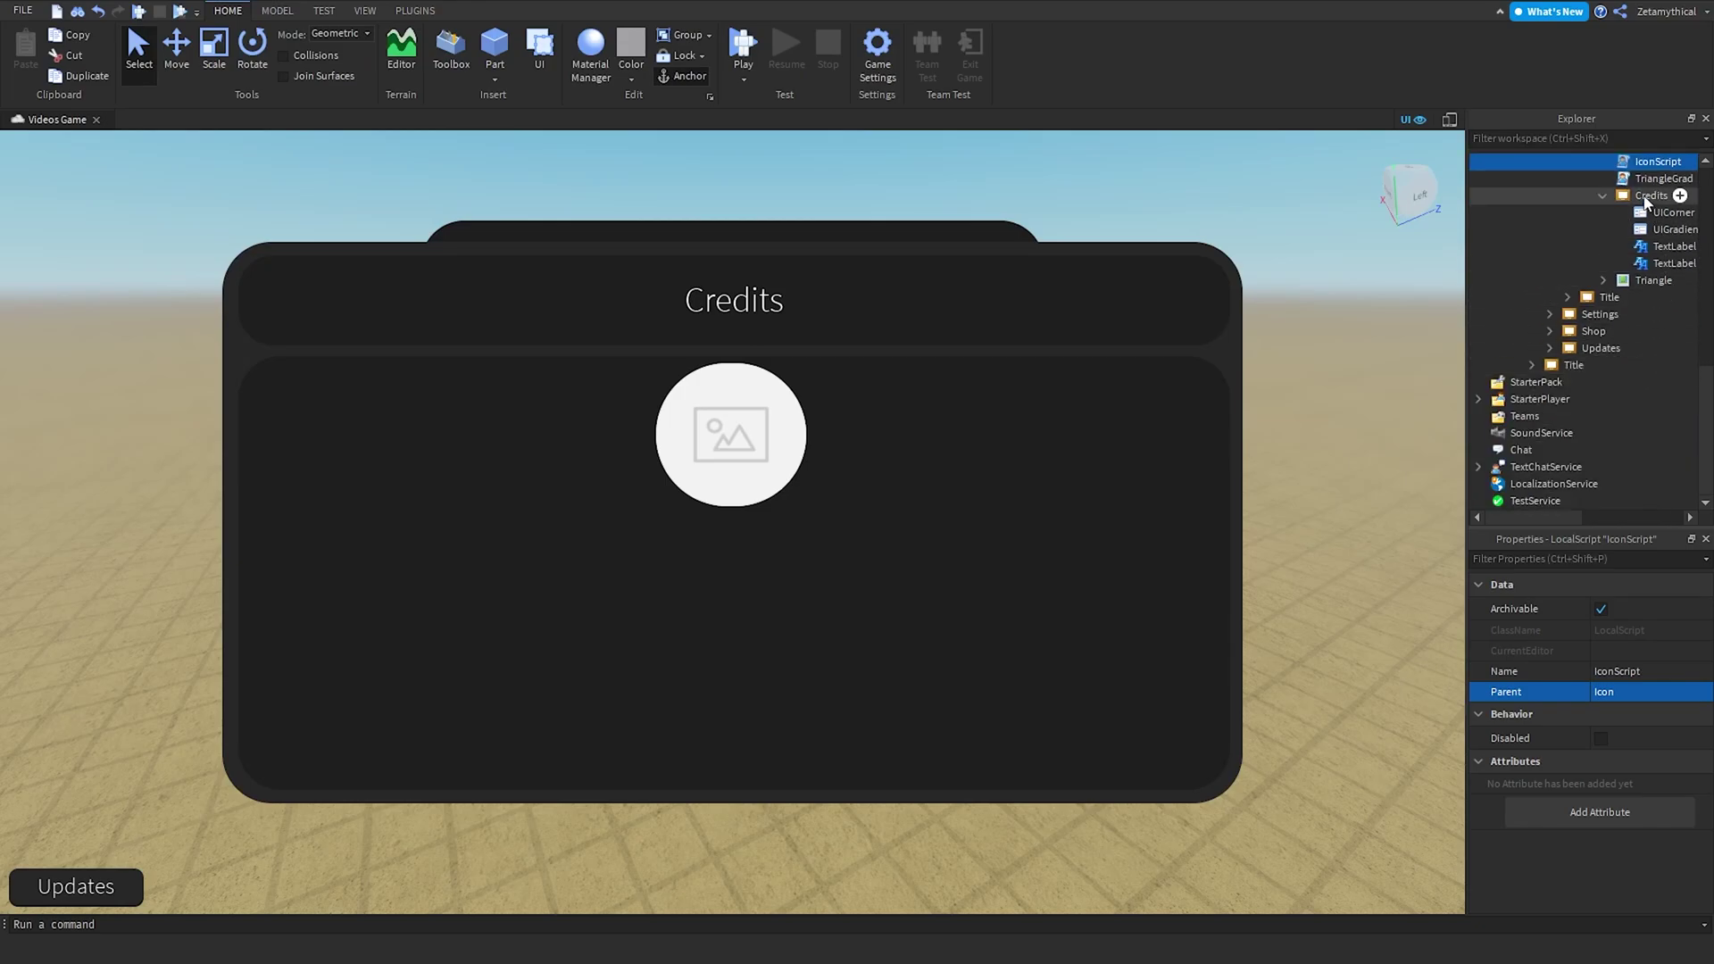
left_click(1654, 244)
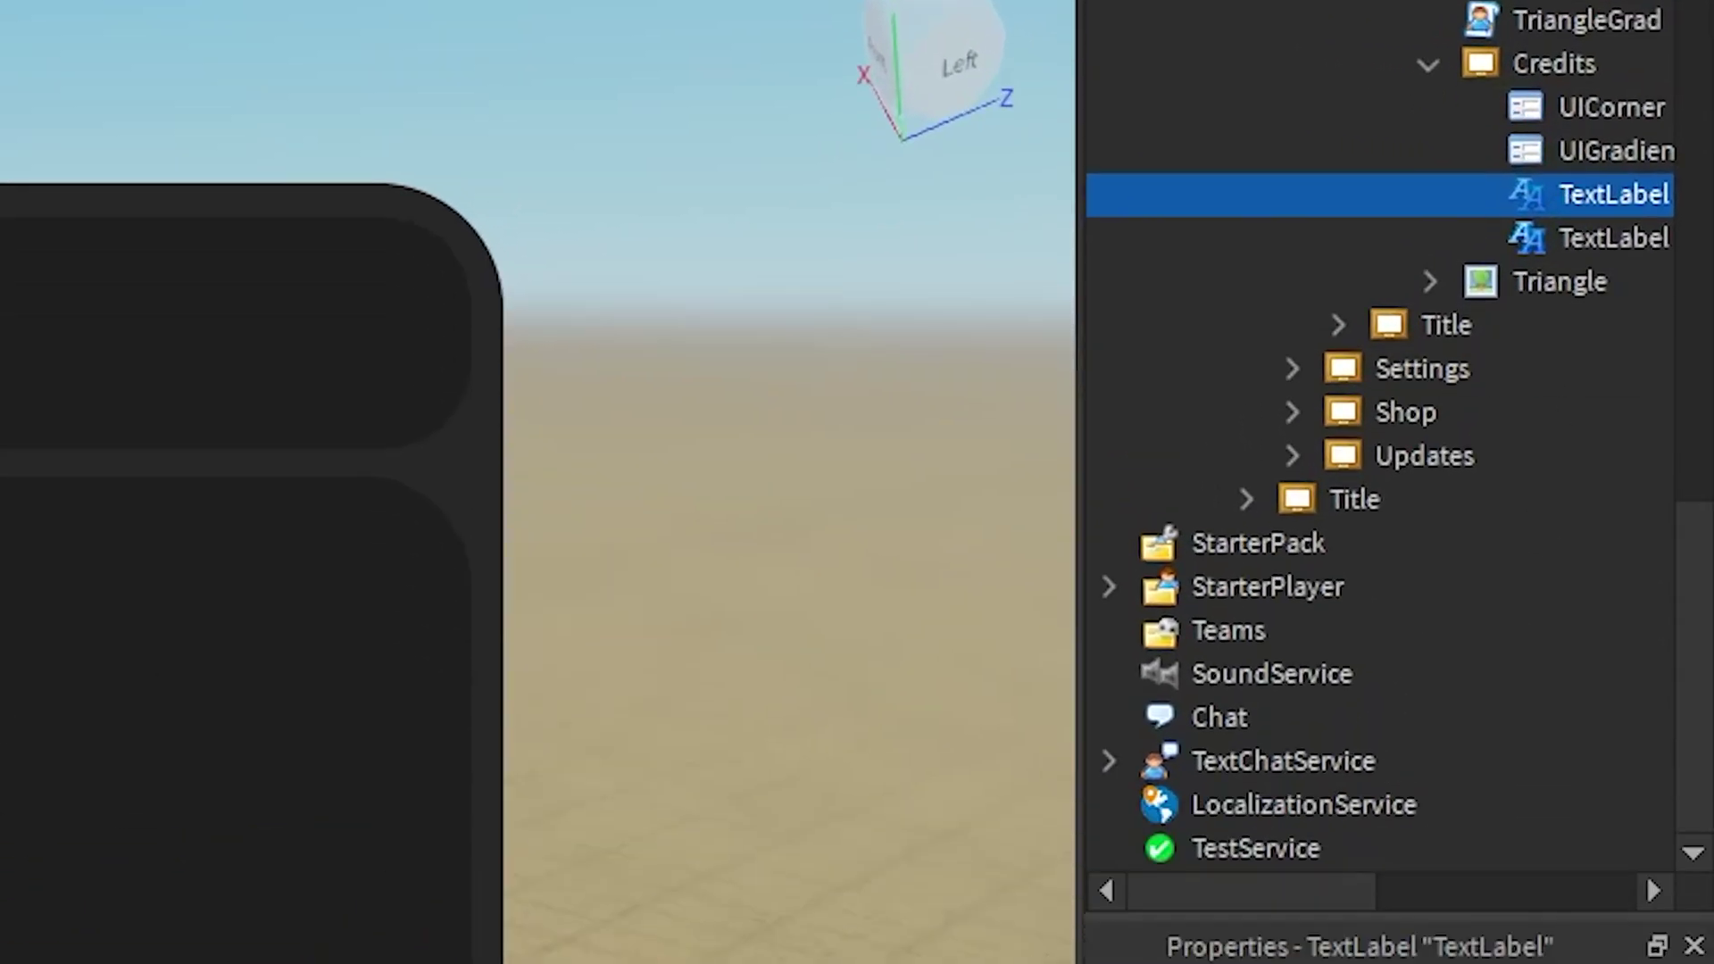
left_click(1455, 479)
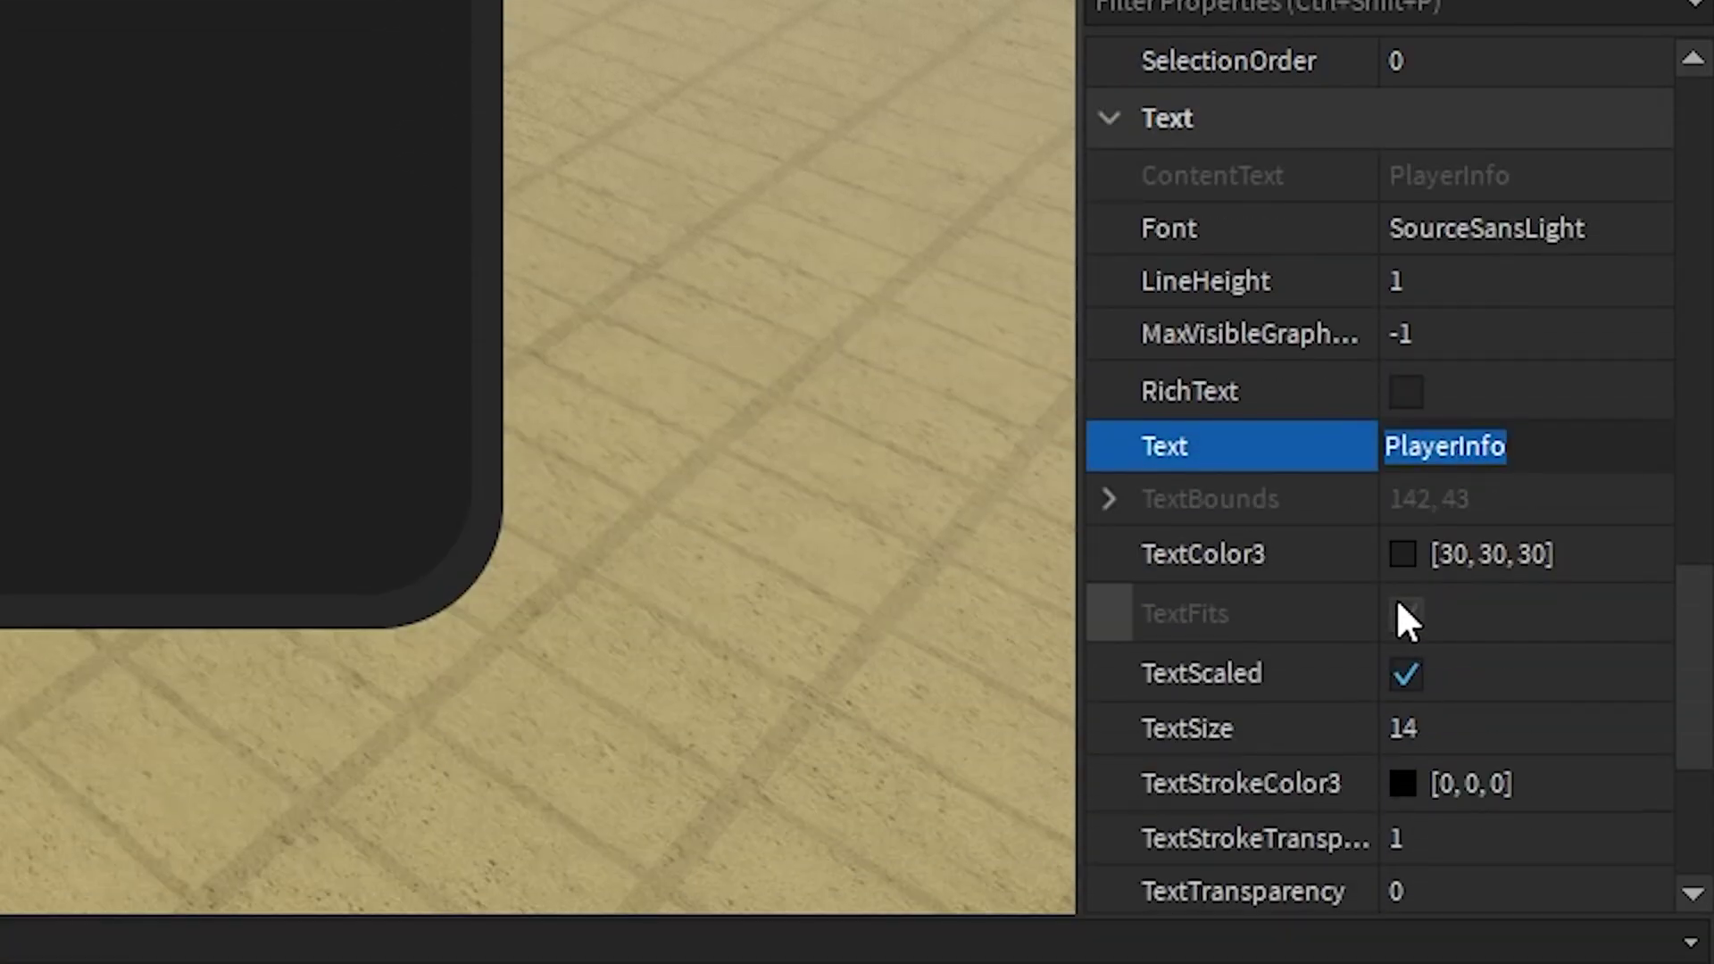
key("BackSpace")
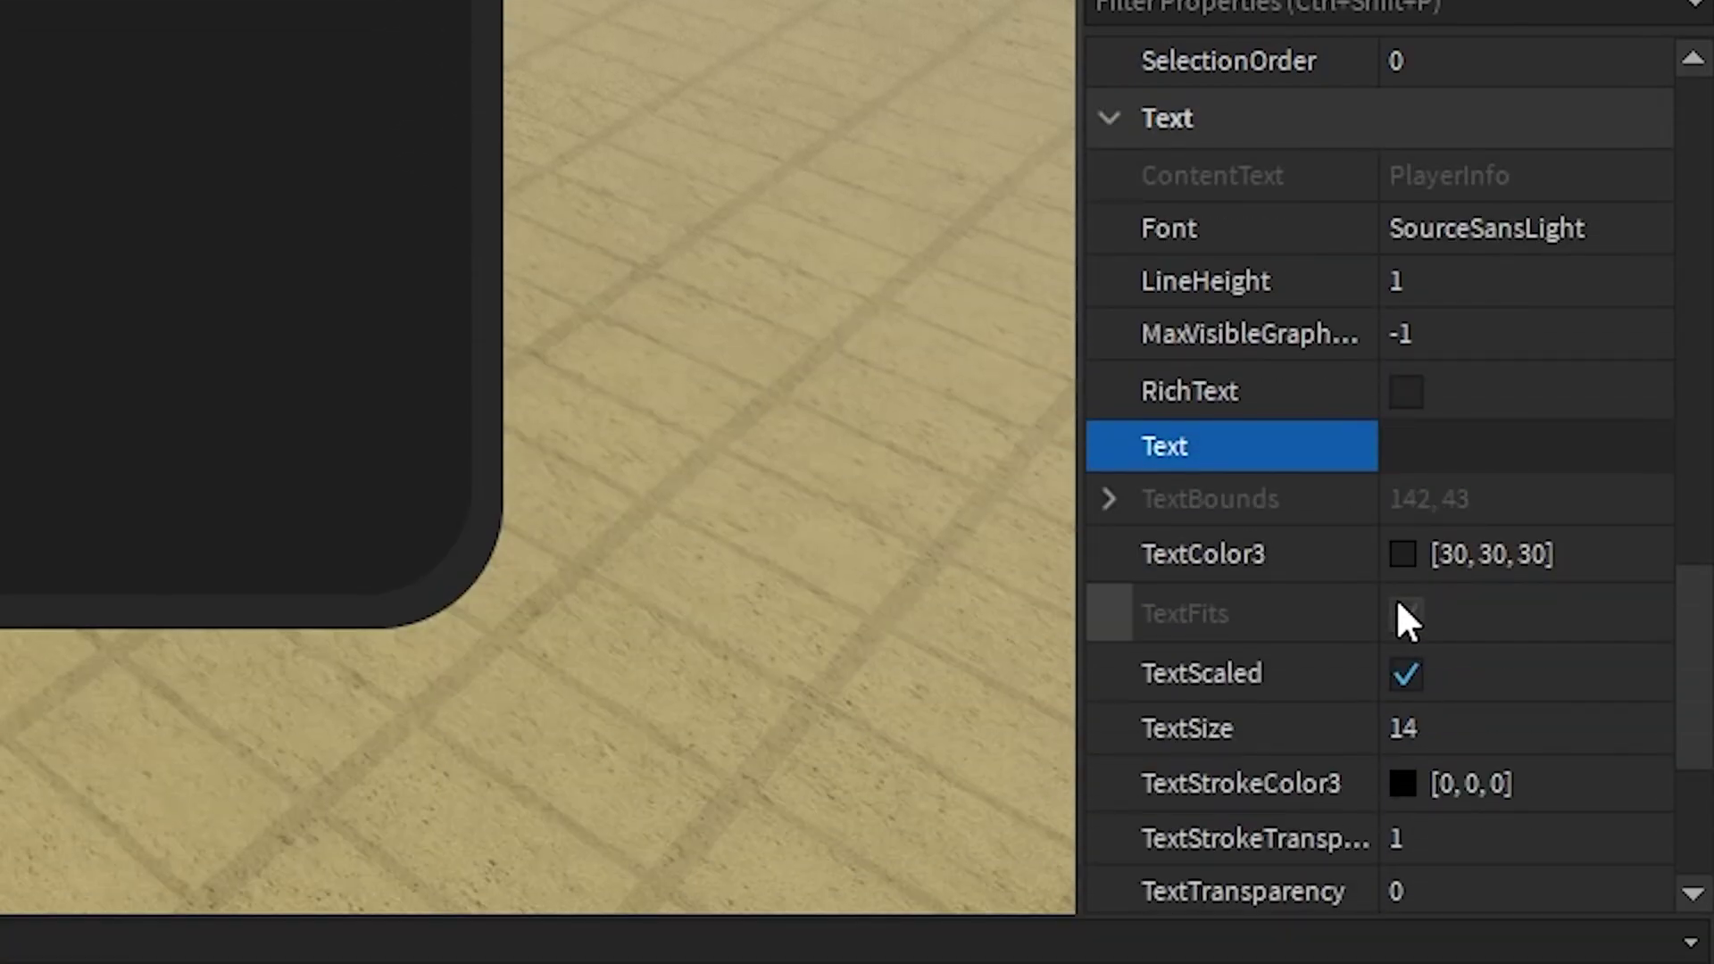
type("Made this")
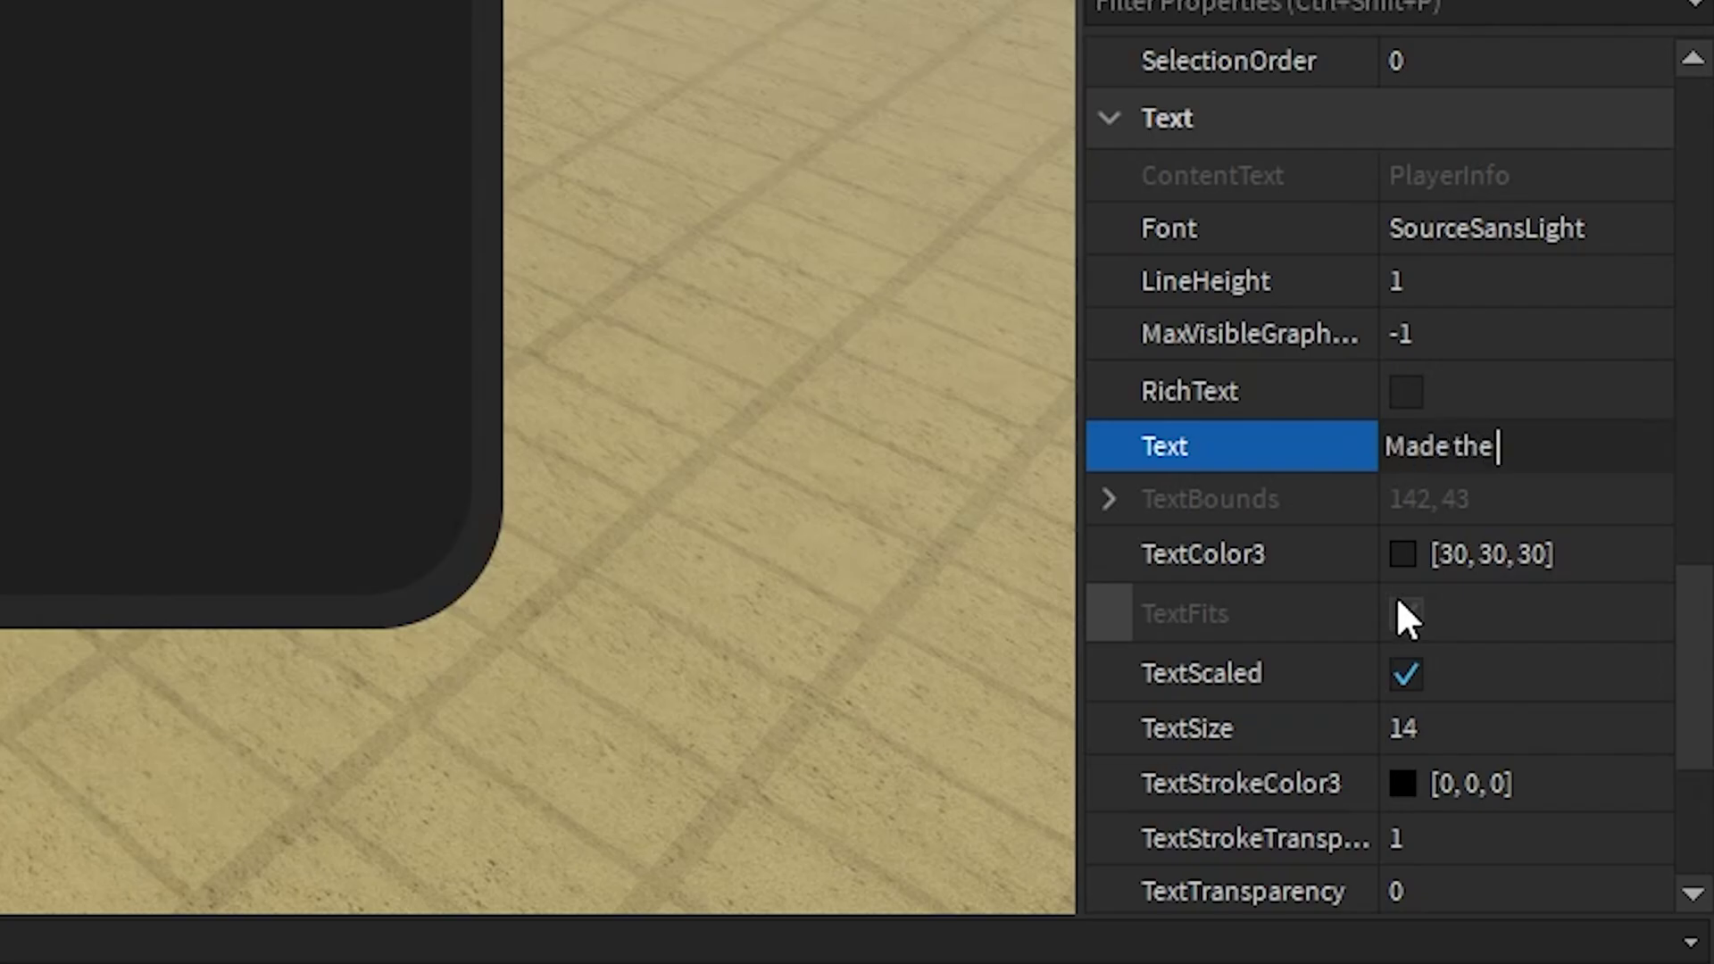
type(" gui and game")
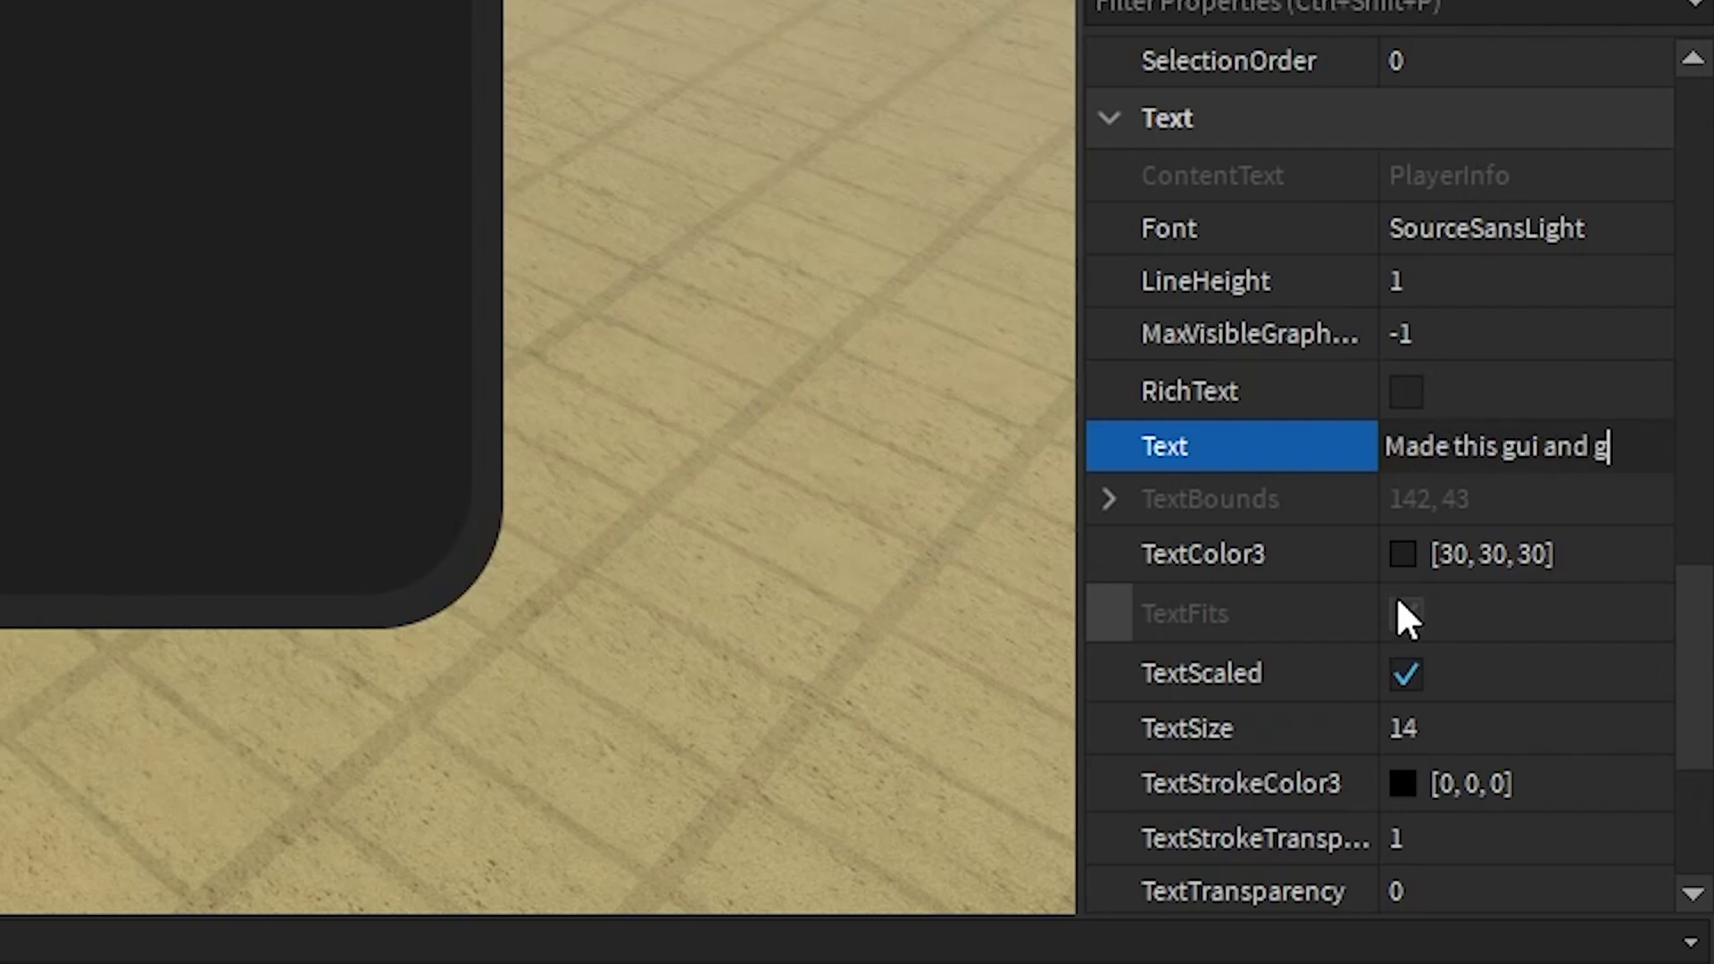
key("Return")
Set the second Credits TextLabel's text to the creator's username, then reselect the Content frame.
left_click(1599, 222)
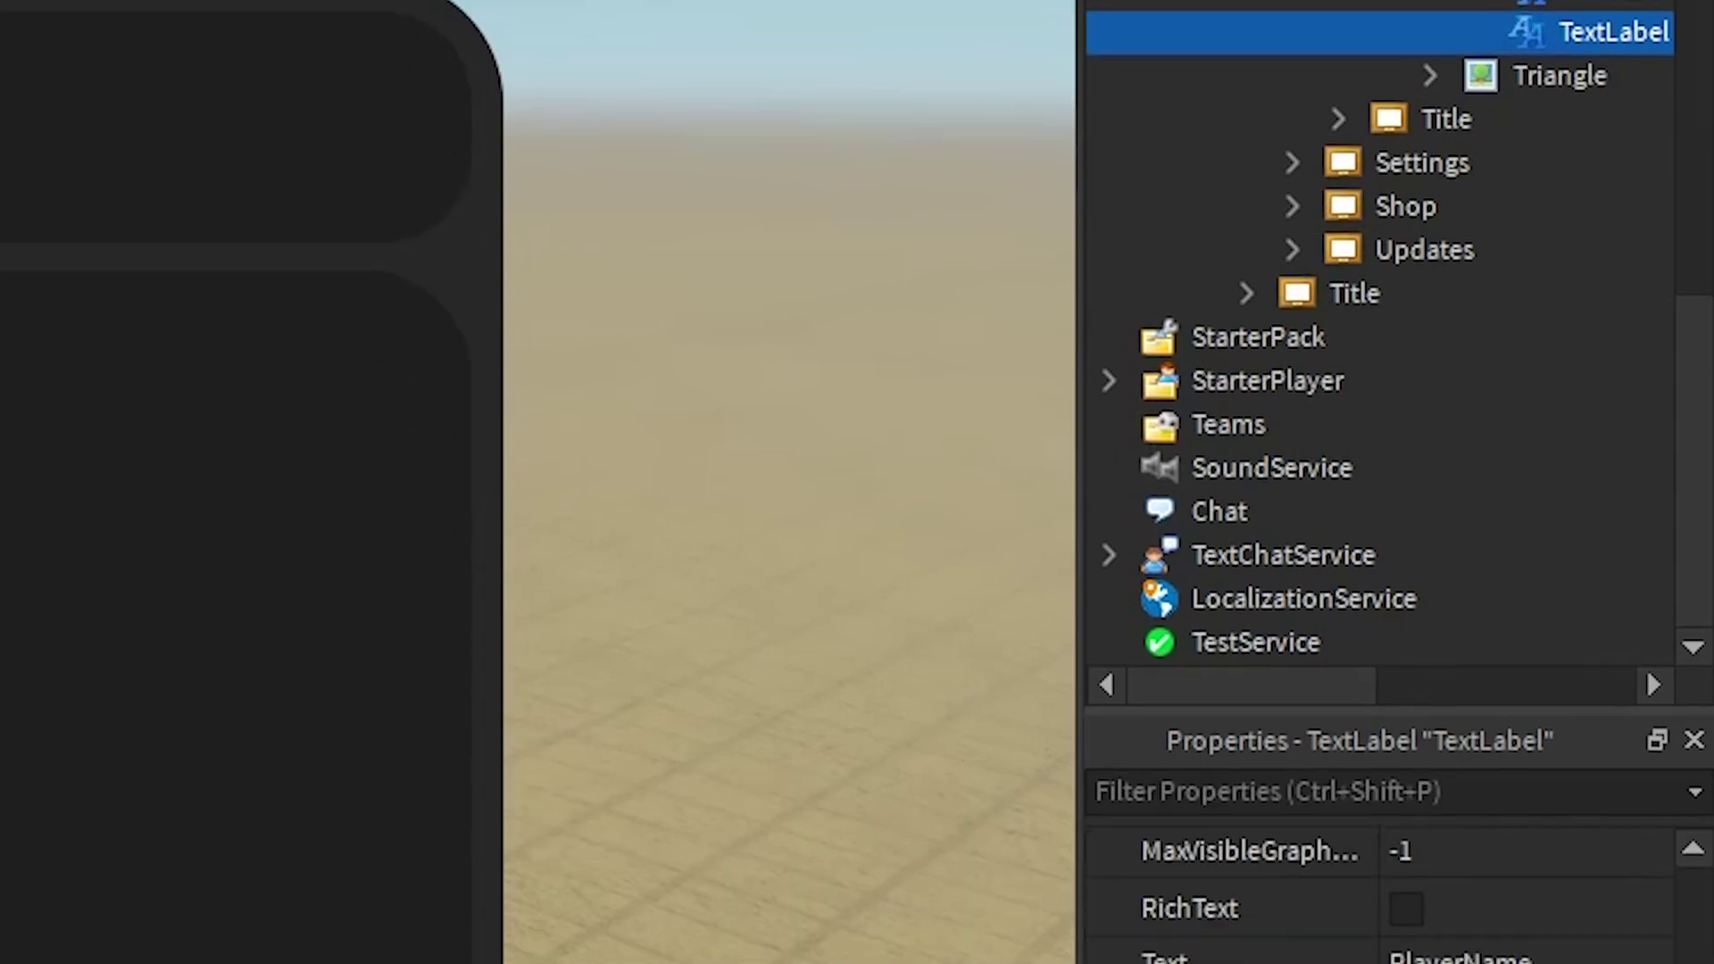
left_click(1484, 105)
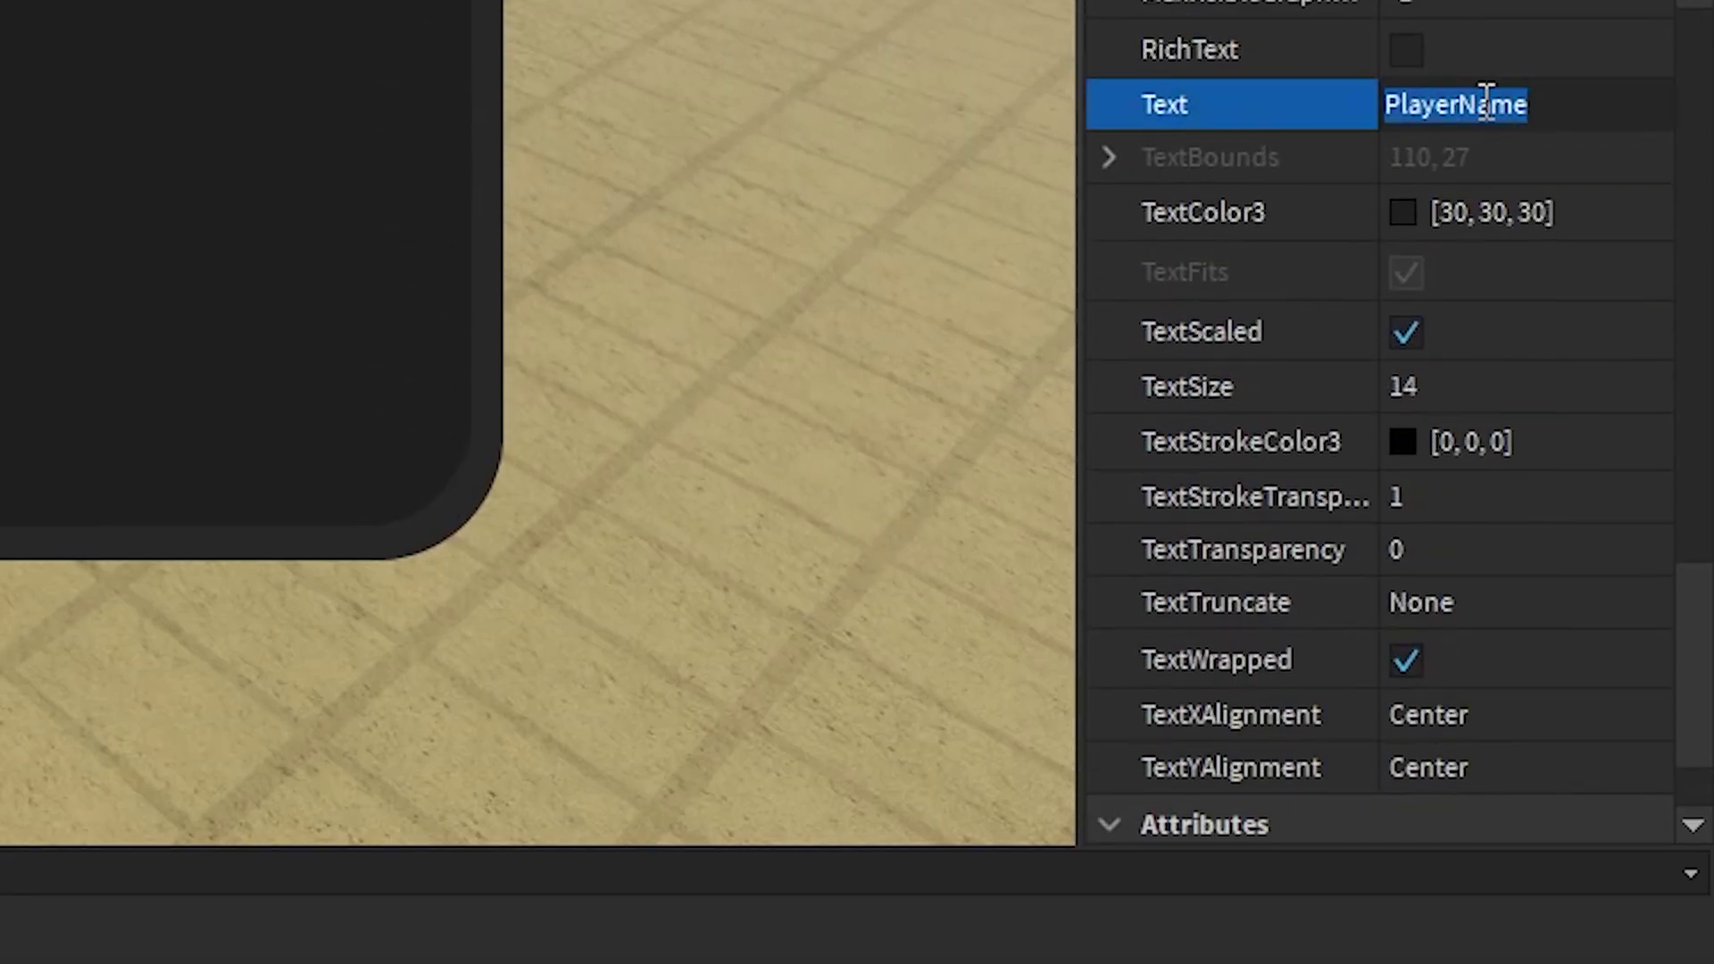
type("Zetamythica")
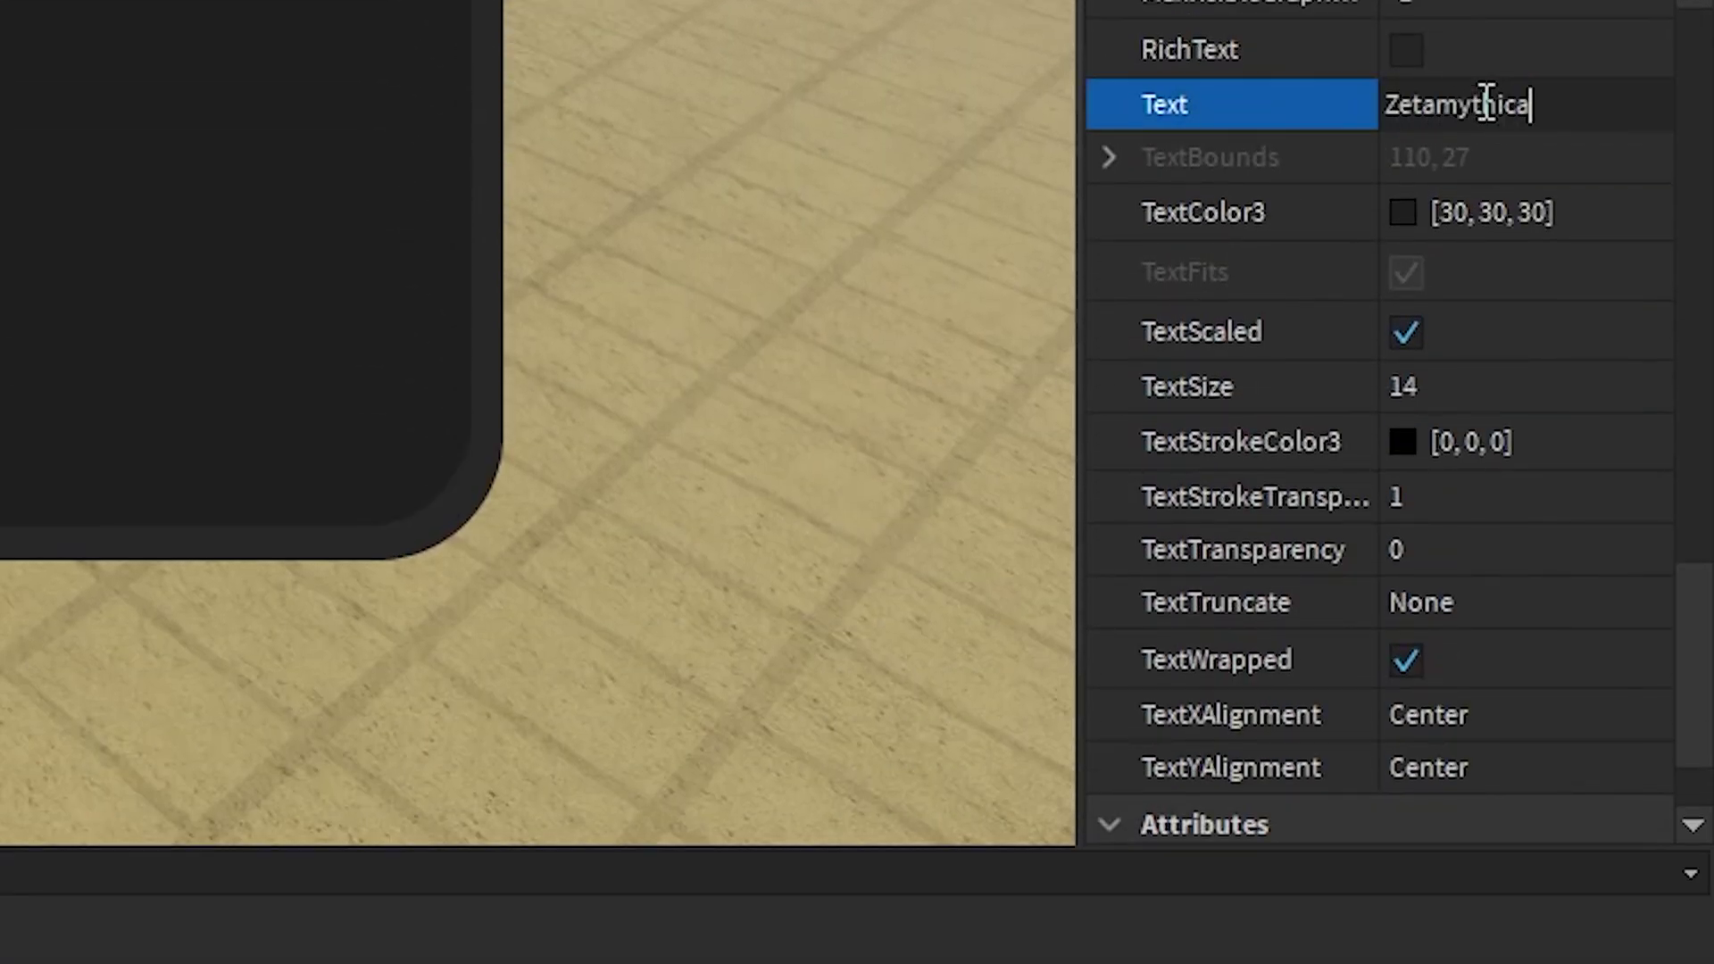
type("l")
key("Return")
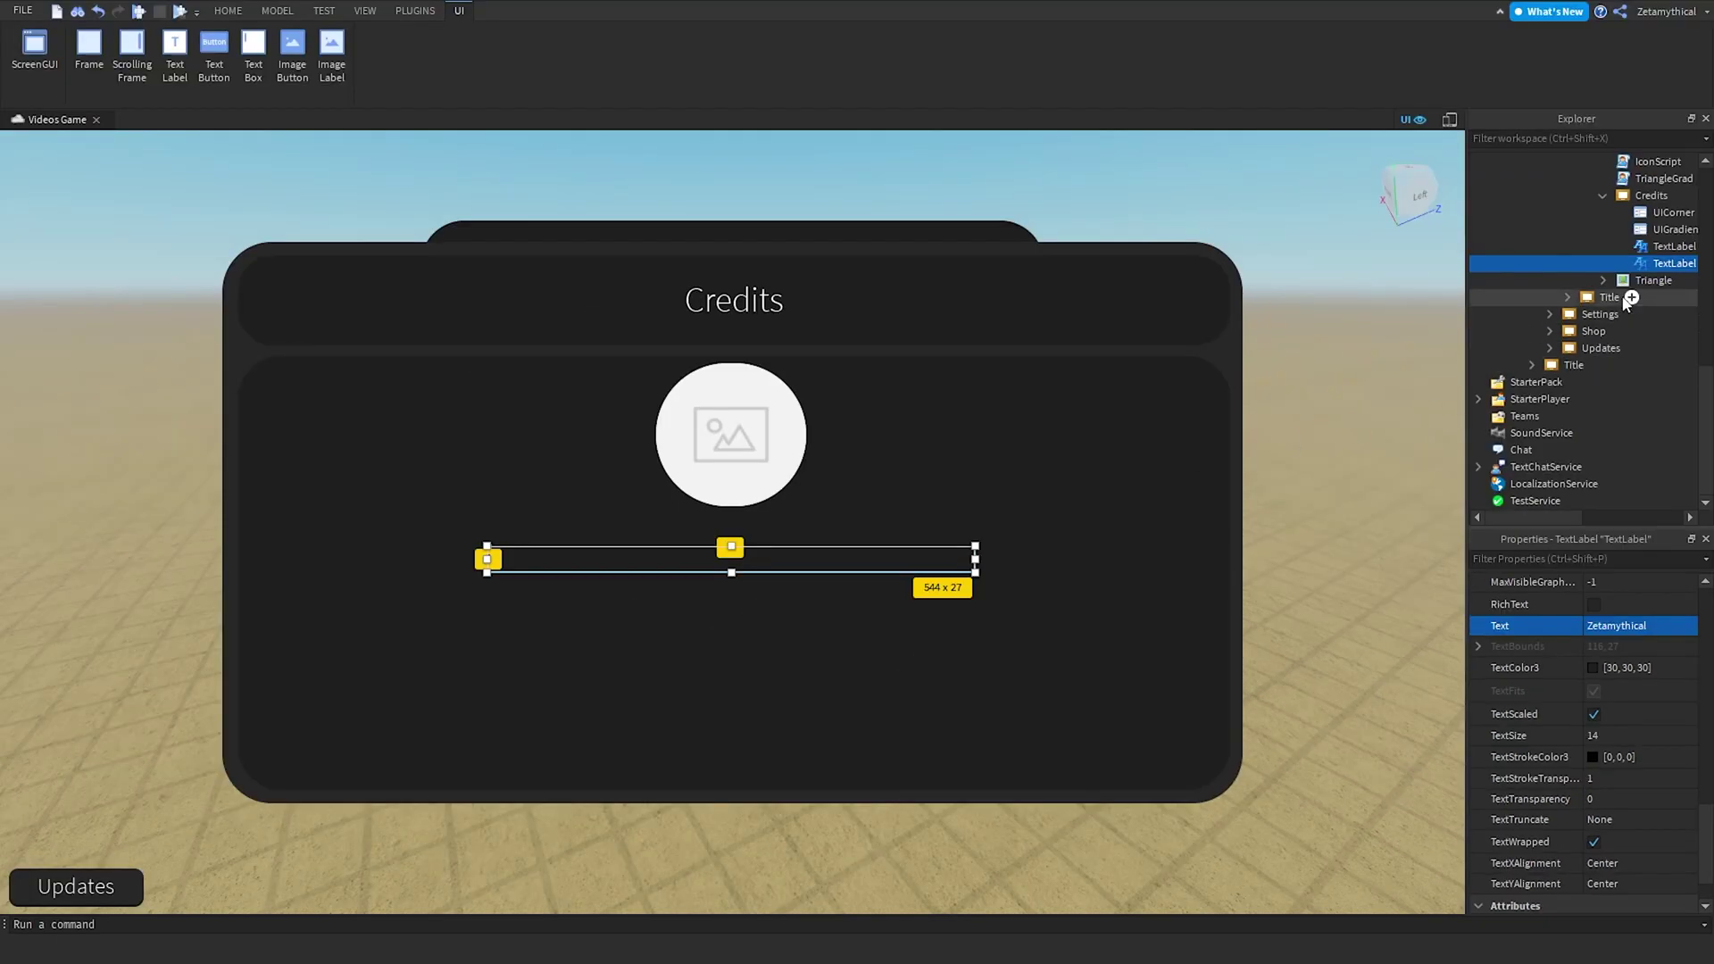
scroll(1624, 301, "up", 5)
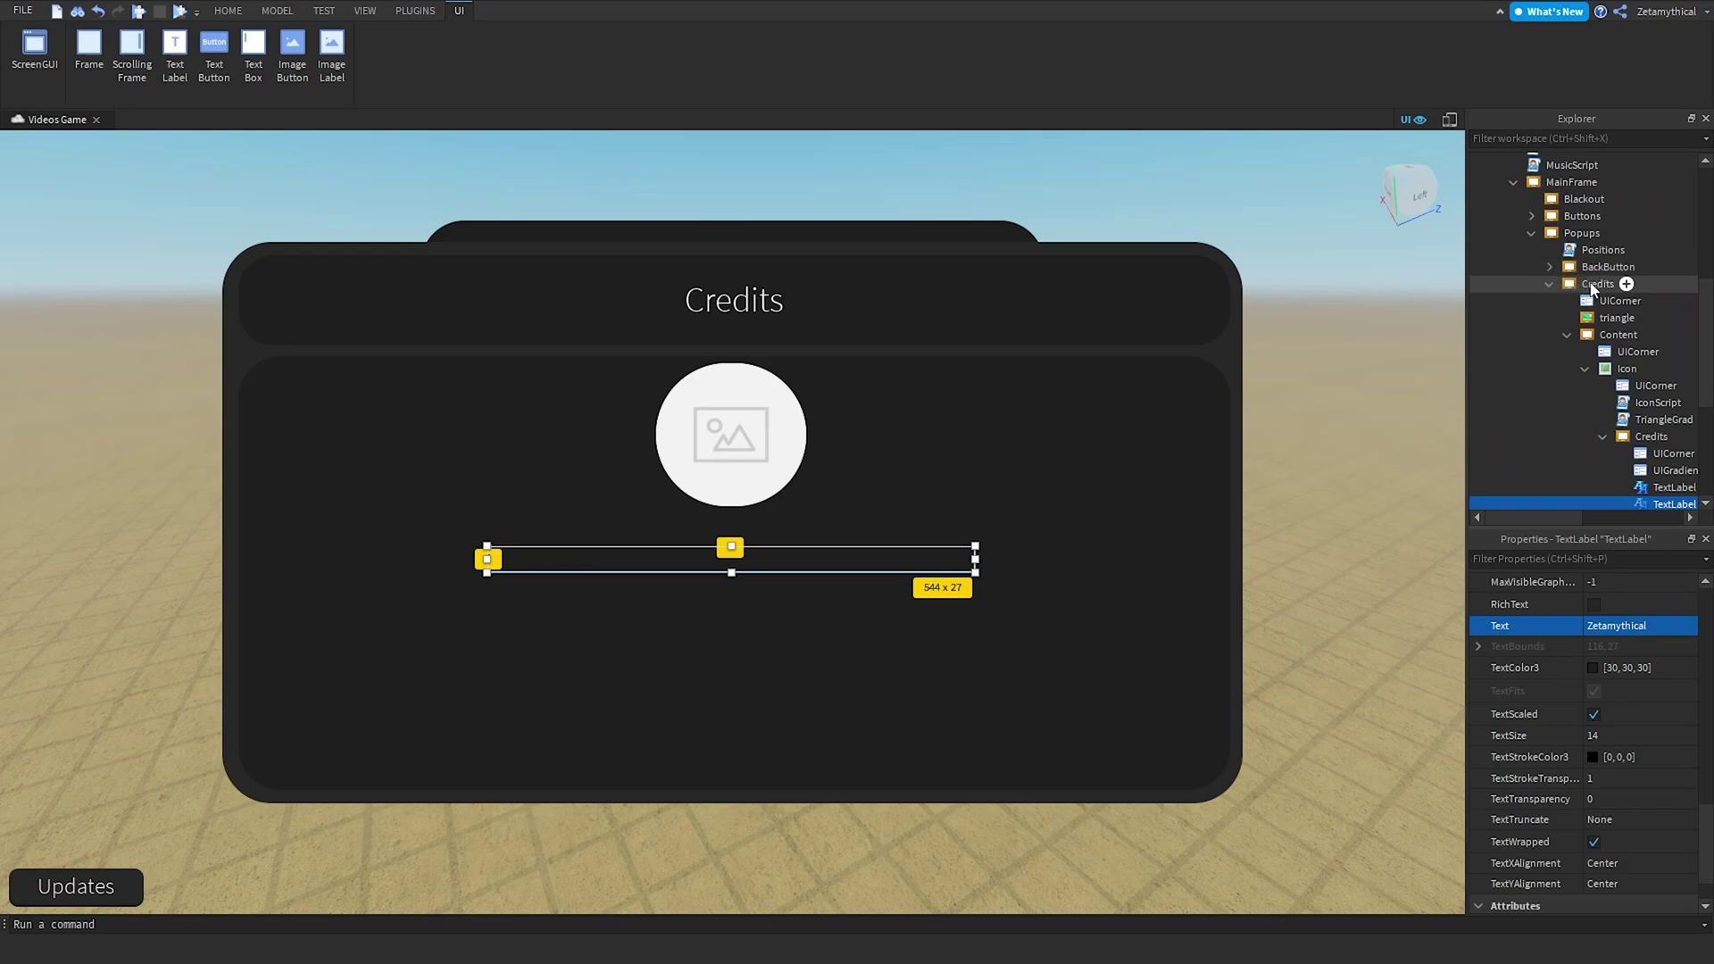
left_click(1595, 284)
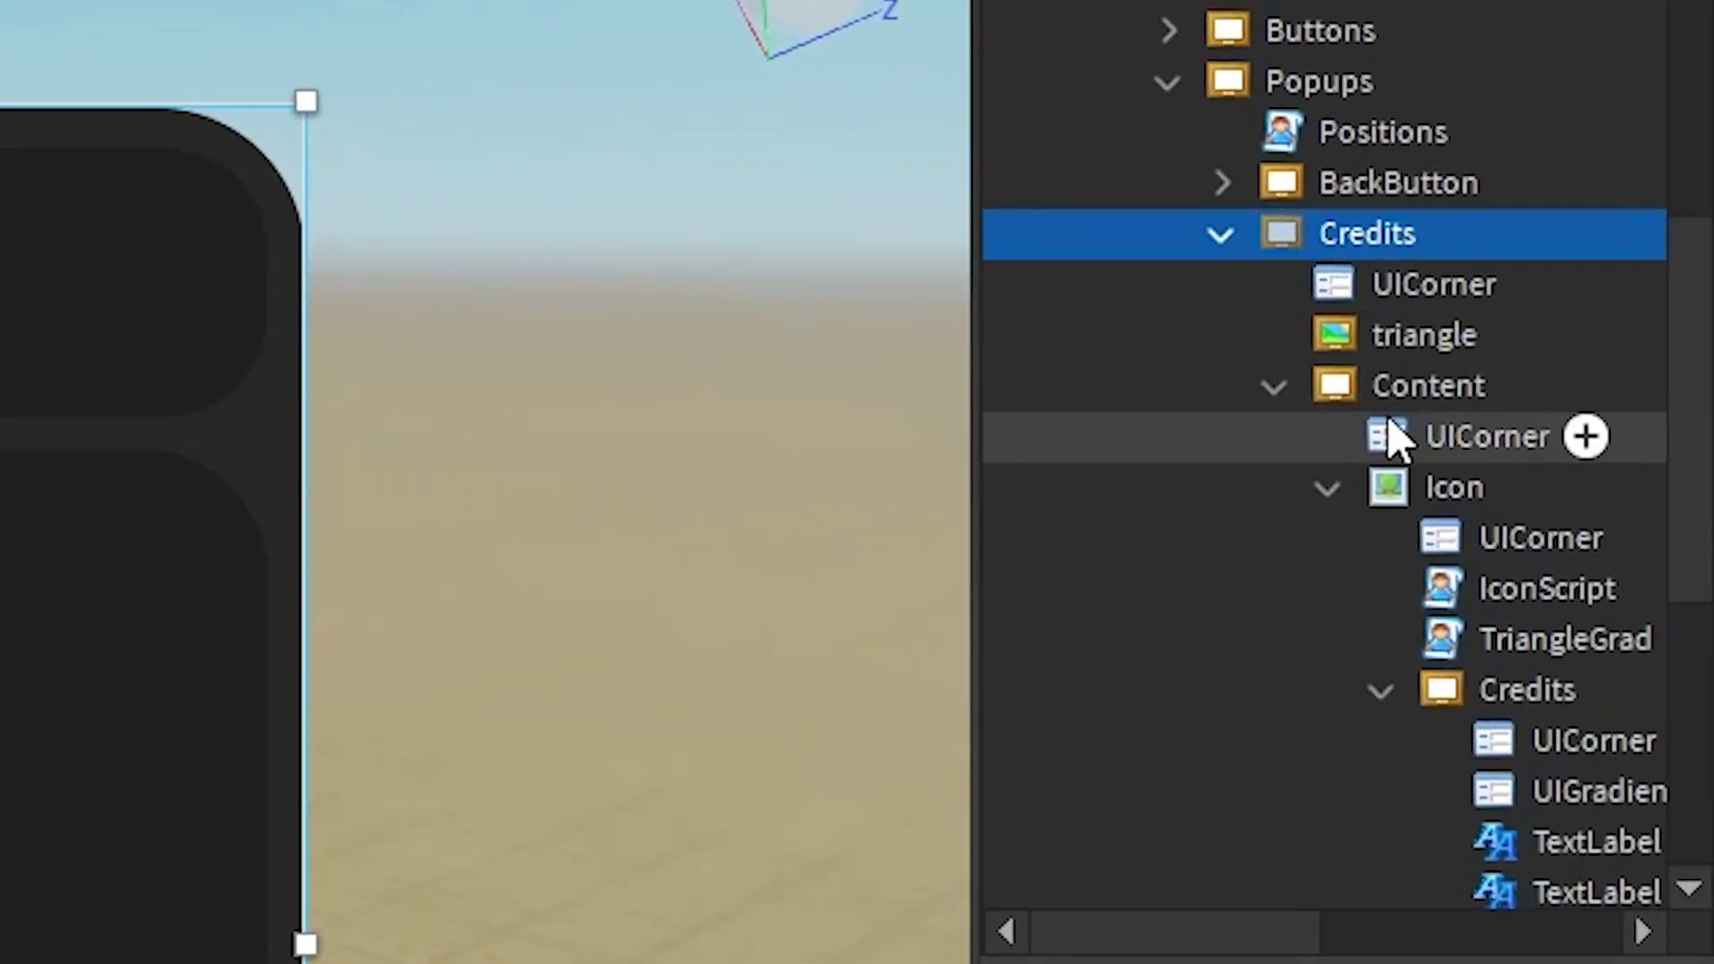
left_click(1606, 338)
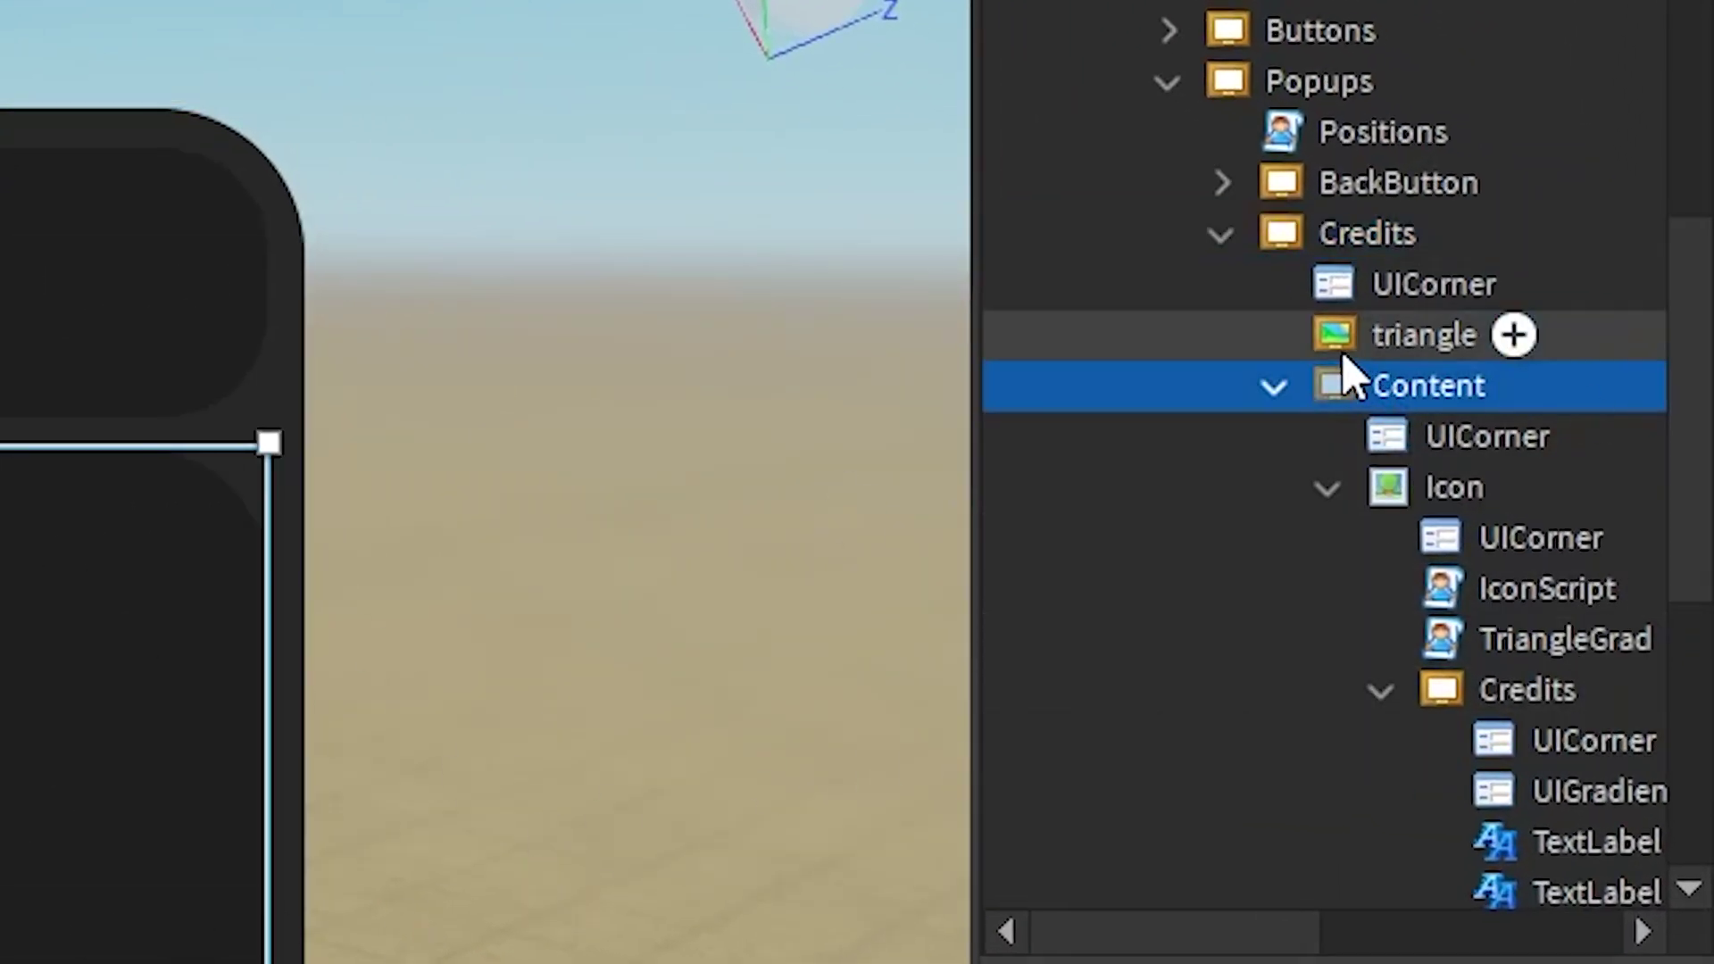
Duplicate the Credits Content frame.
left_click(1275, 386)
double_click(1380, 387)
right_click(1361, 394)
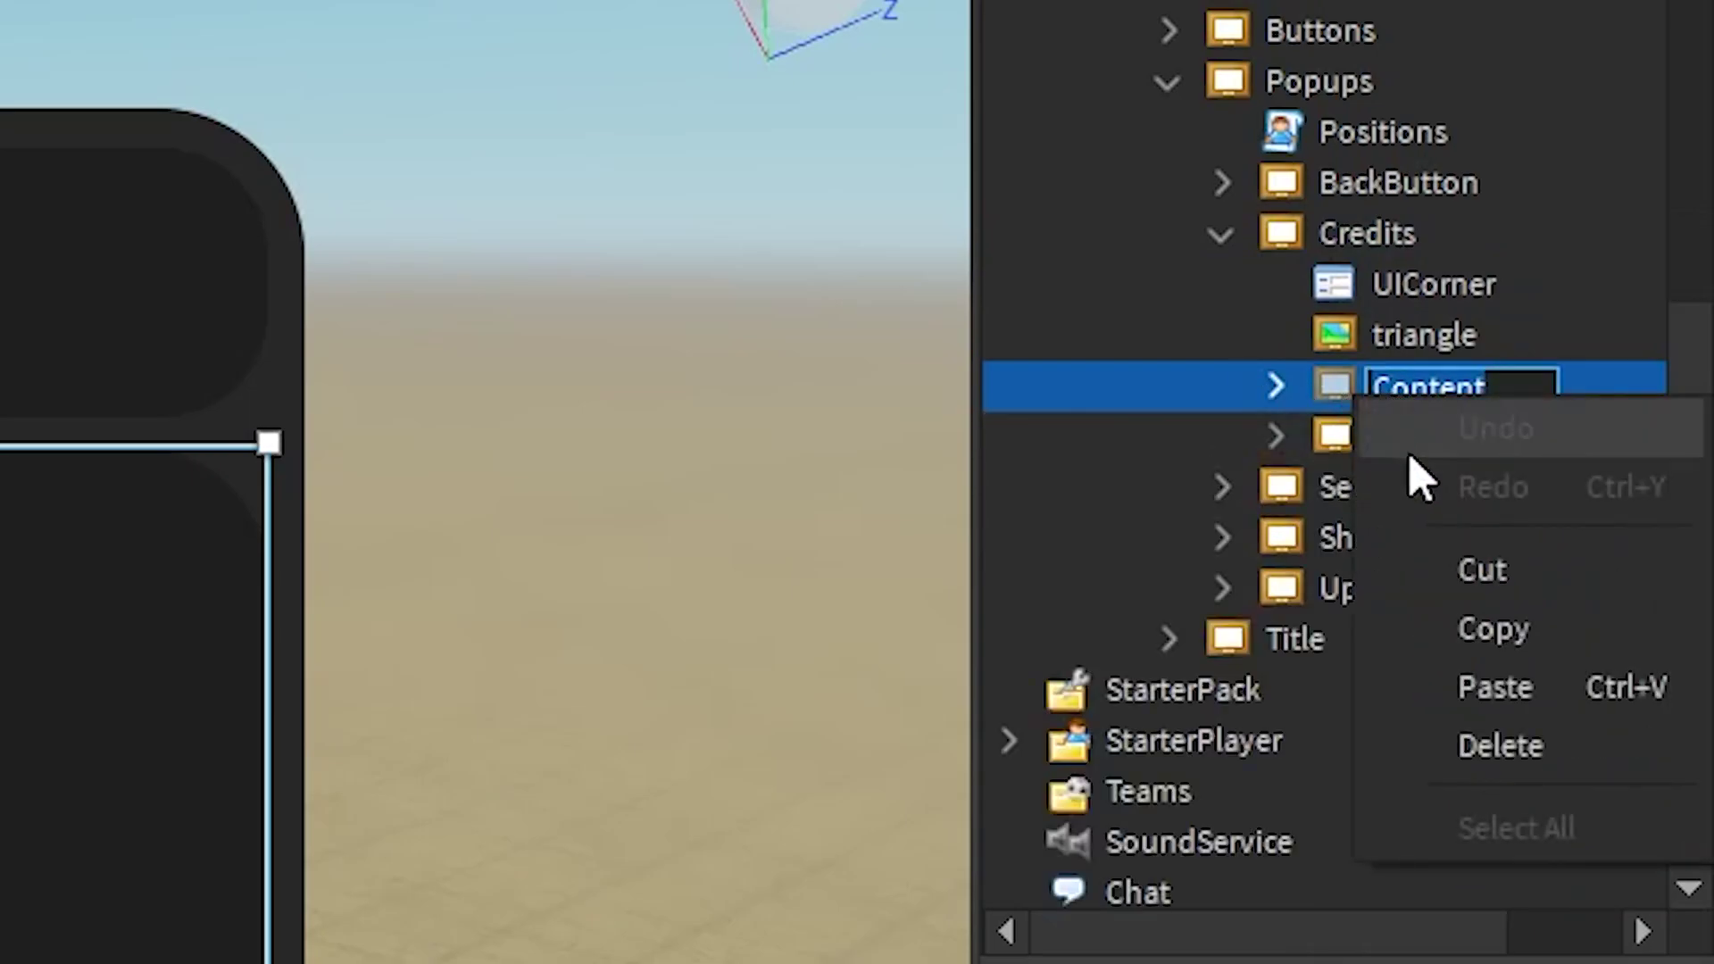
key("Escape")
left_click(1339, 355)
right_click(1339, 380)
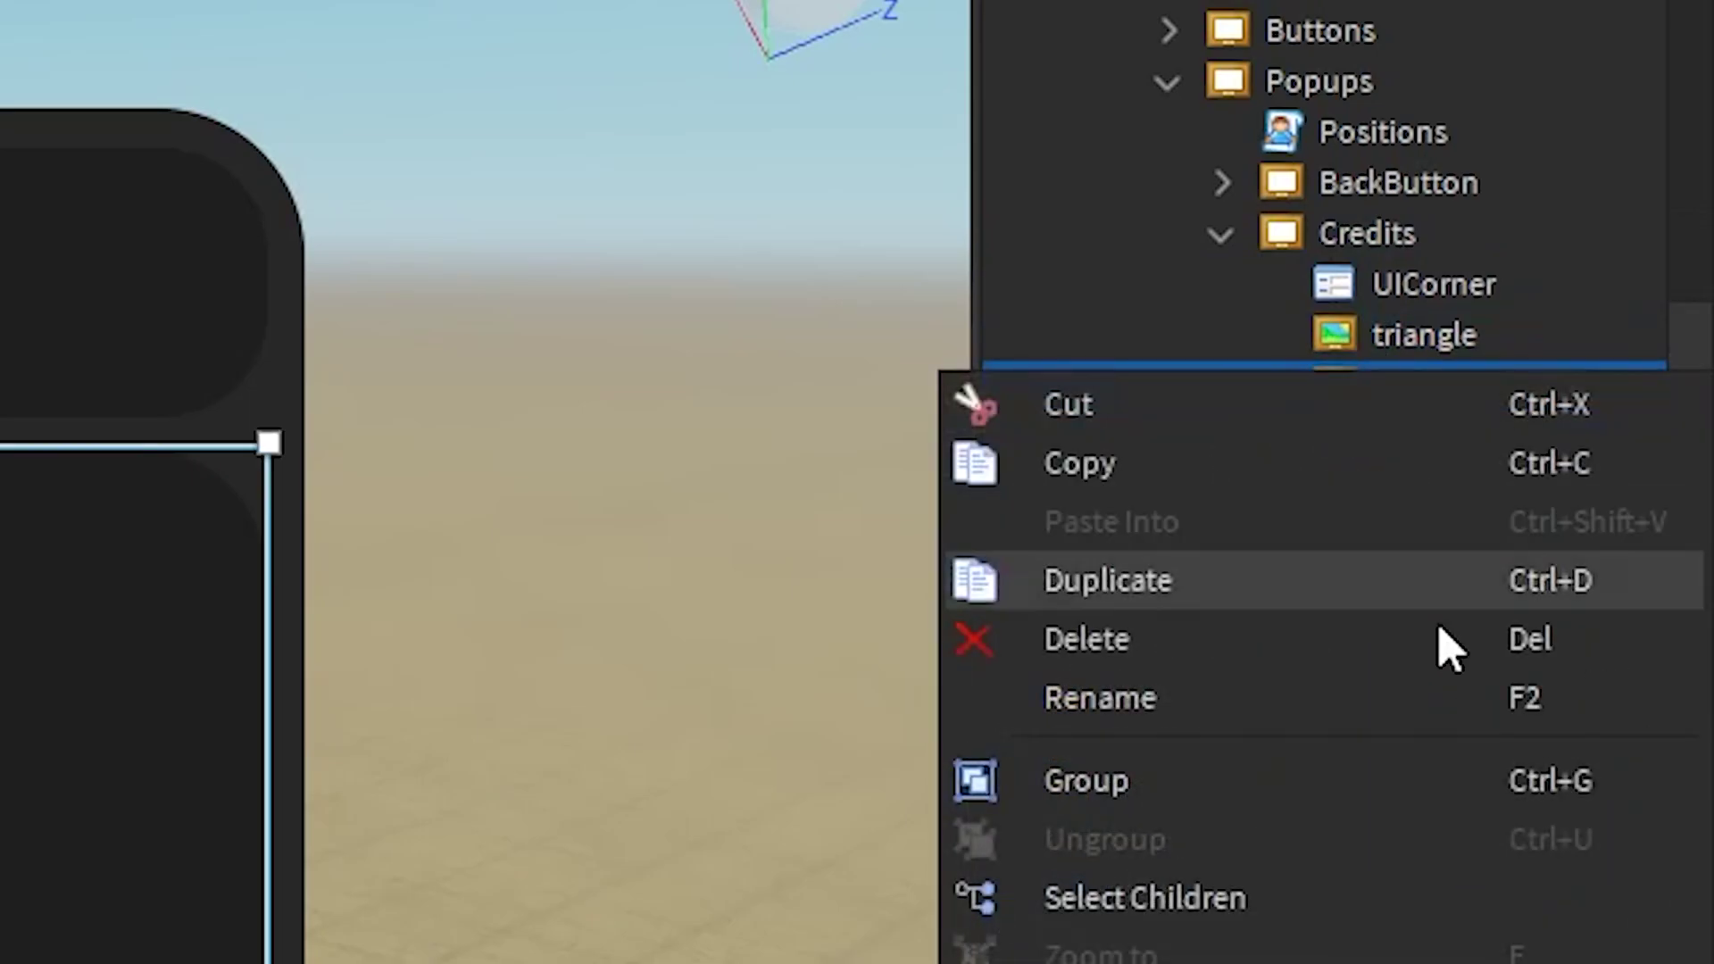
left_click(1133, 607)
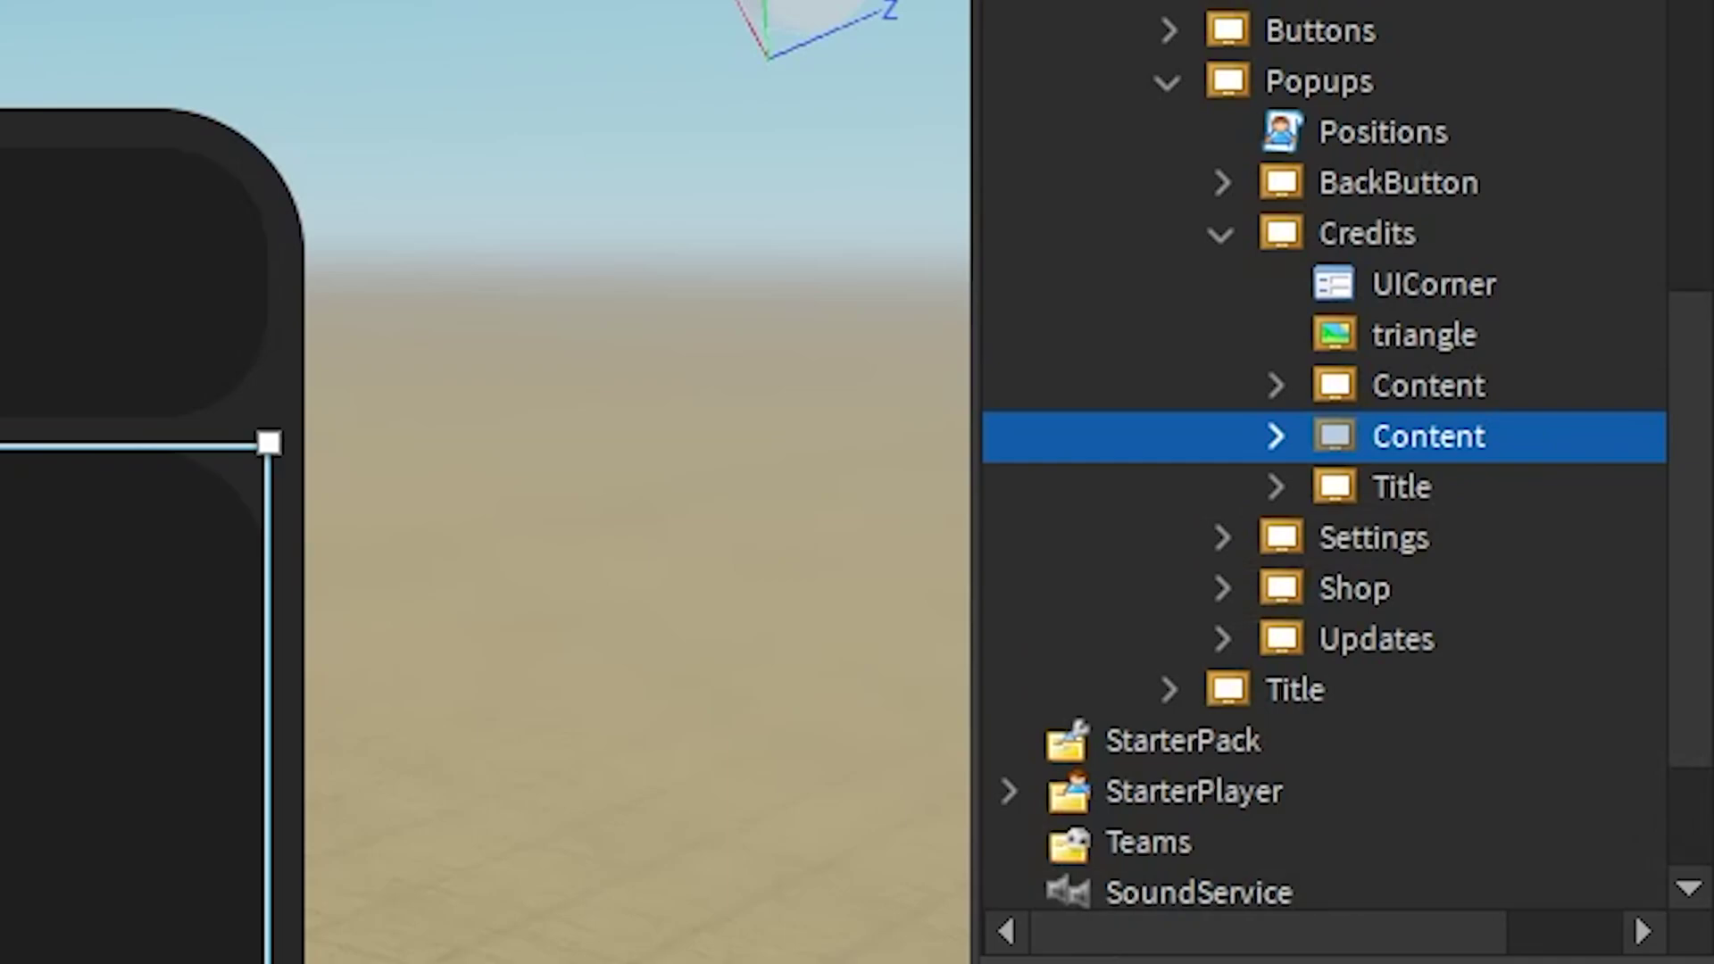
Set the copy's Position X scale to 0 and its BackgroundTransparency to 1.
left_click(1054, 523)
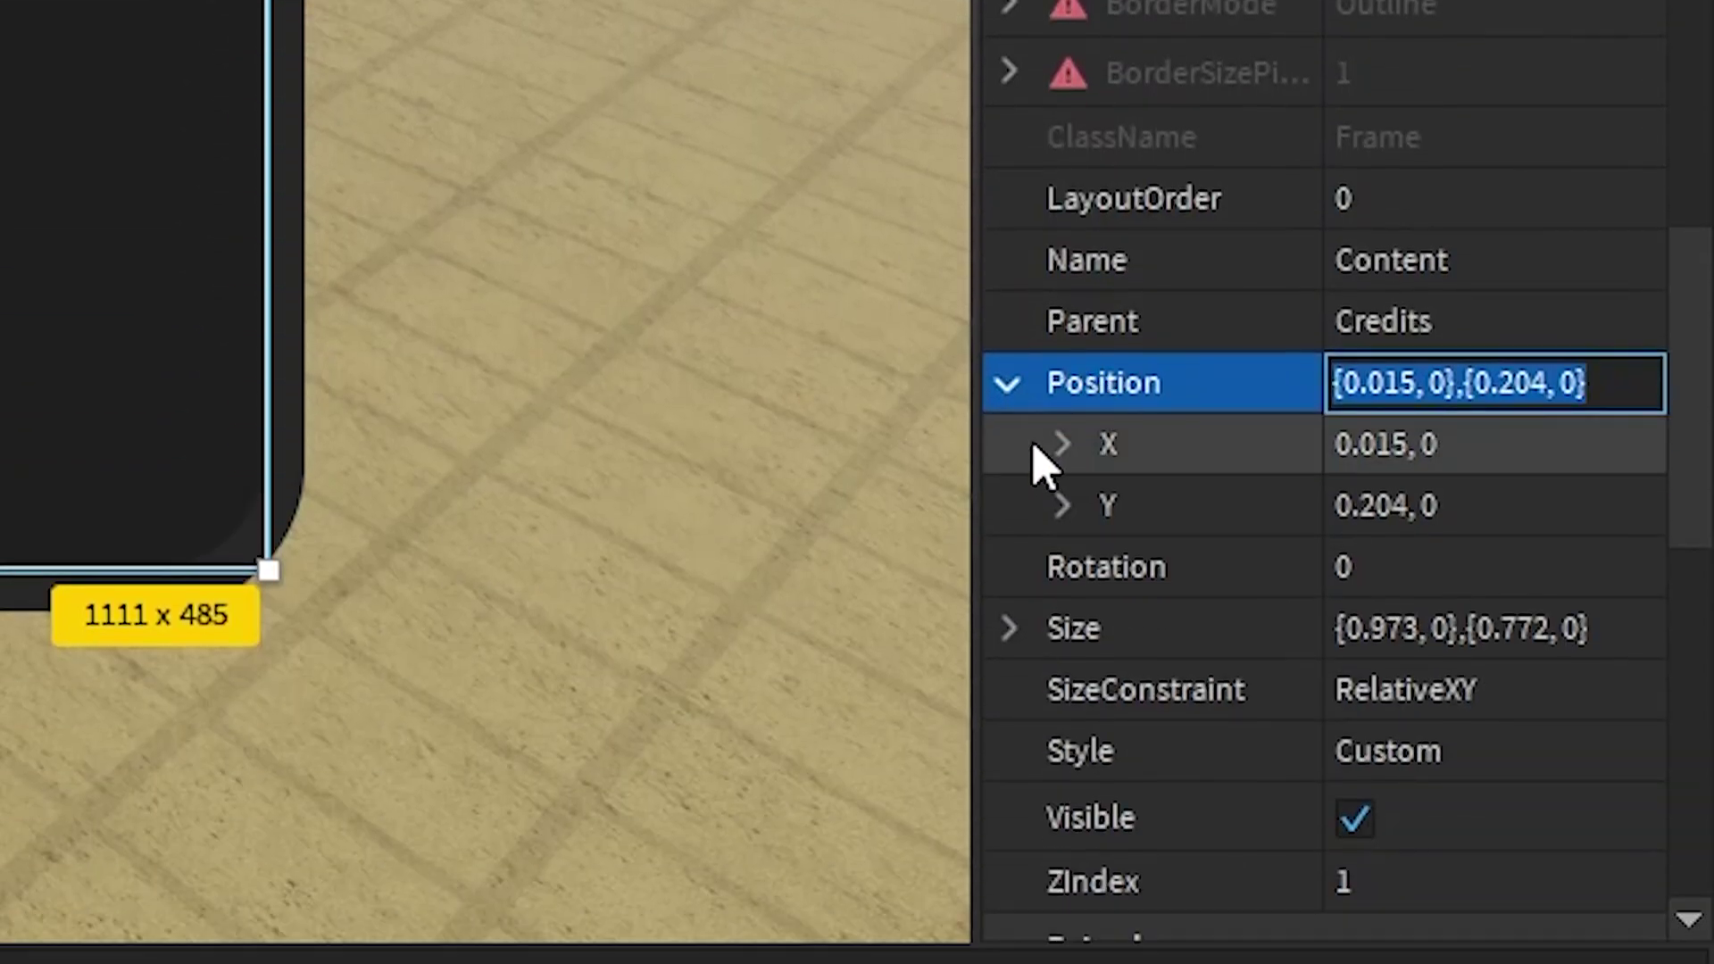
left_click(1032, 451)
left_click(1065, 446)
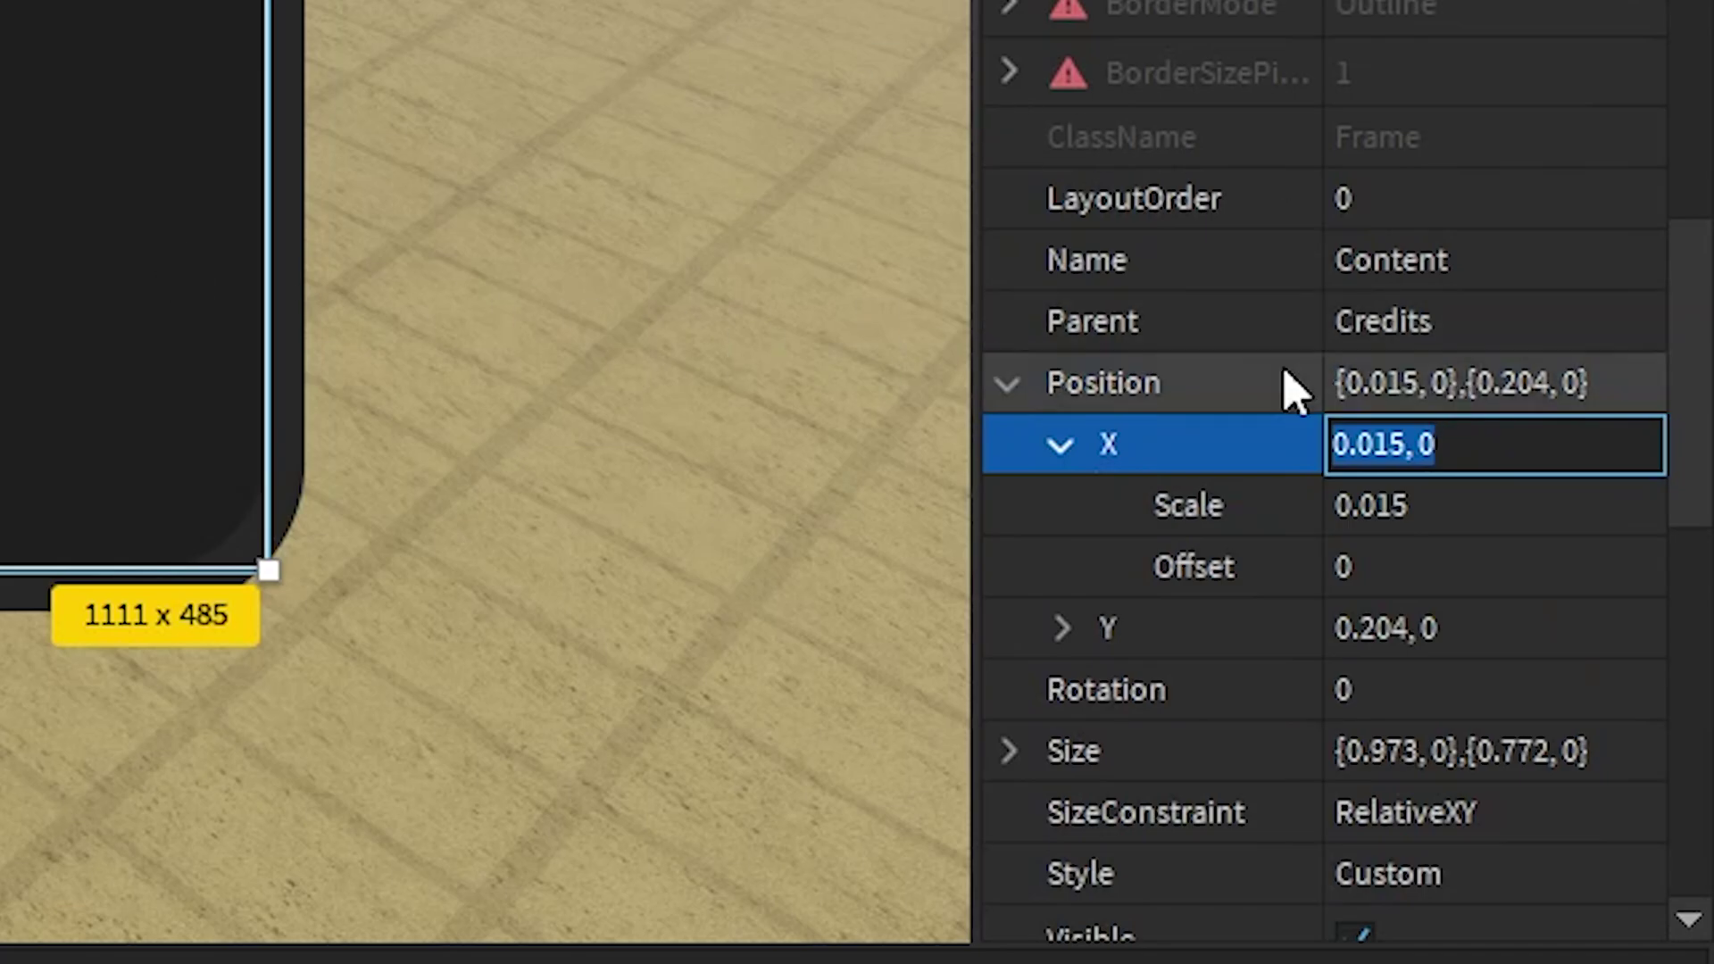
left_click(1545, 500)
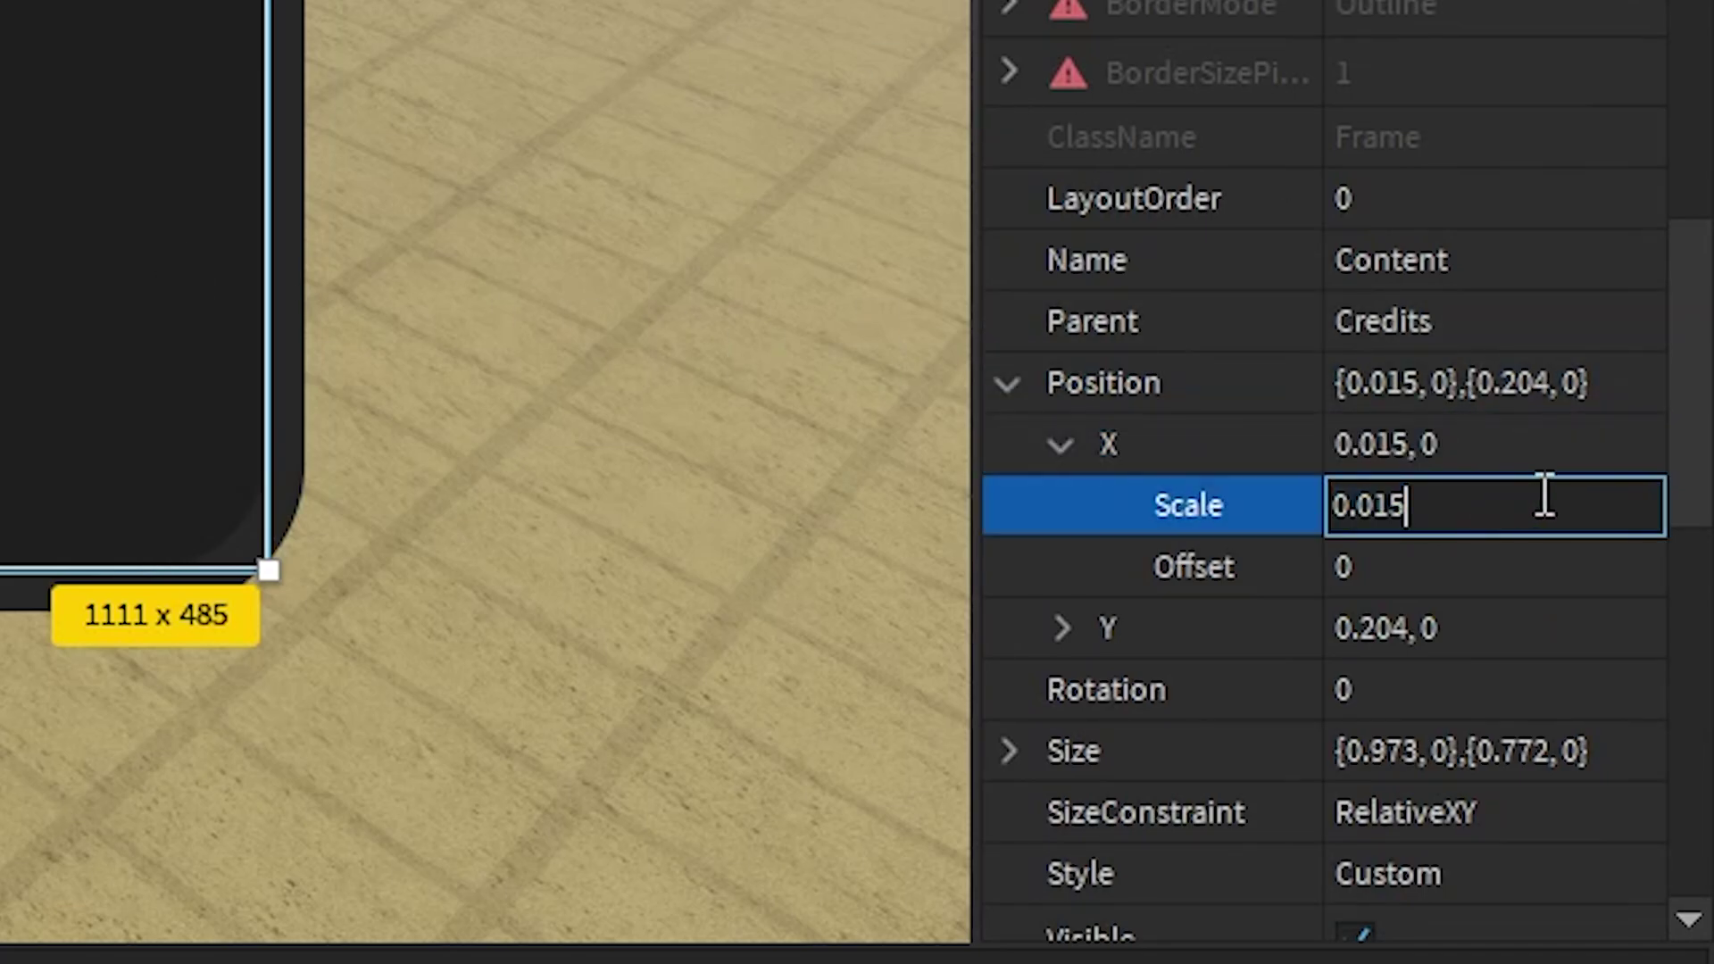
key("BackSpace")
key("BackSpace")
key("BackSpace")
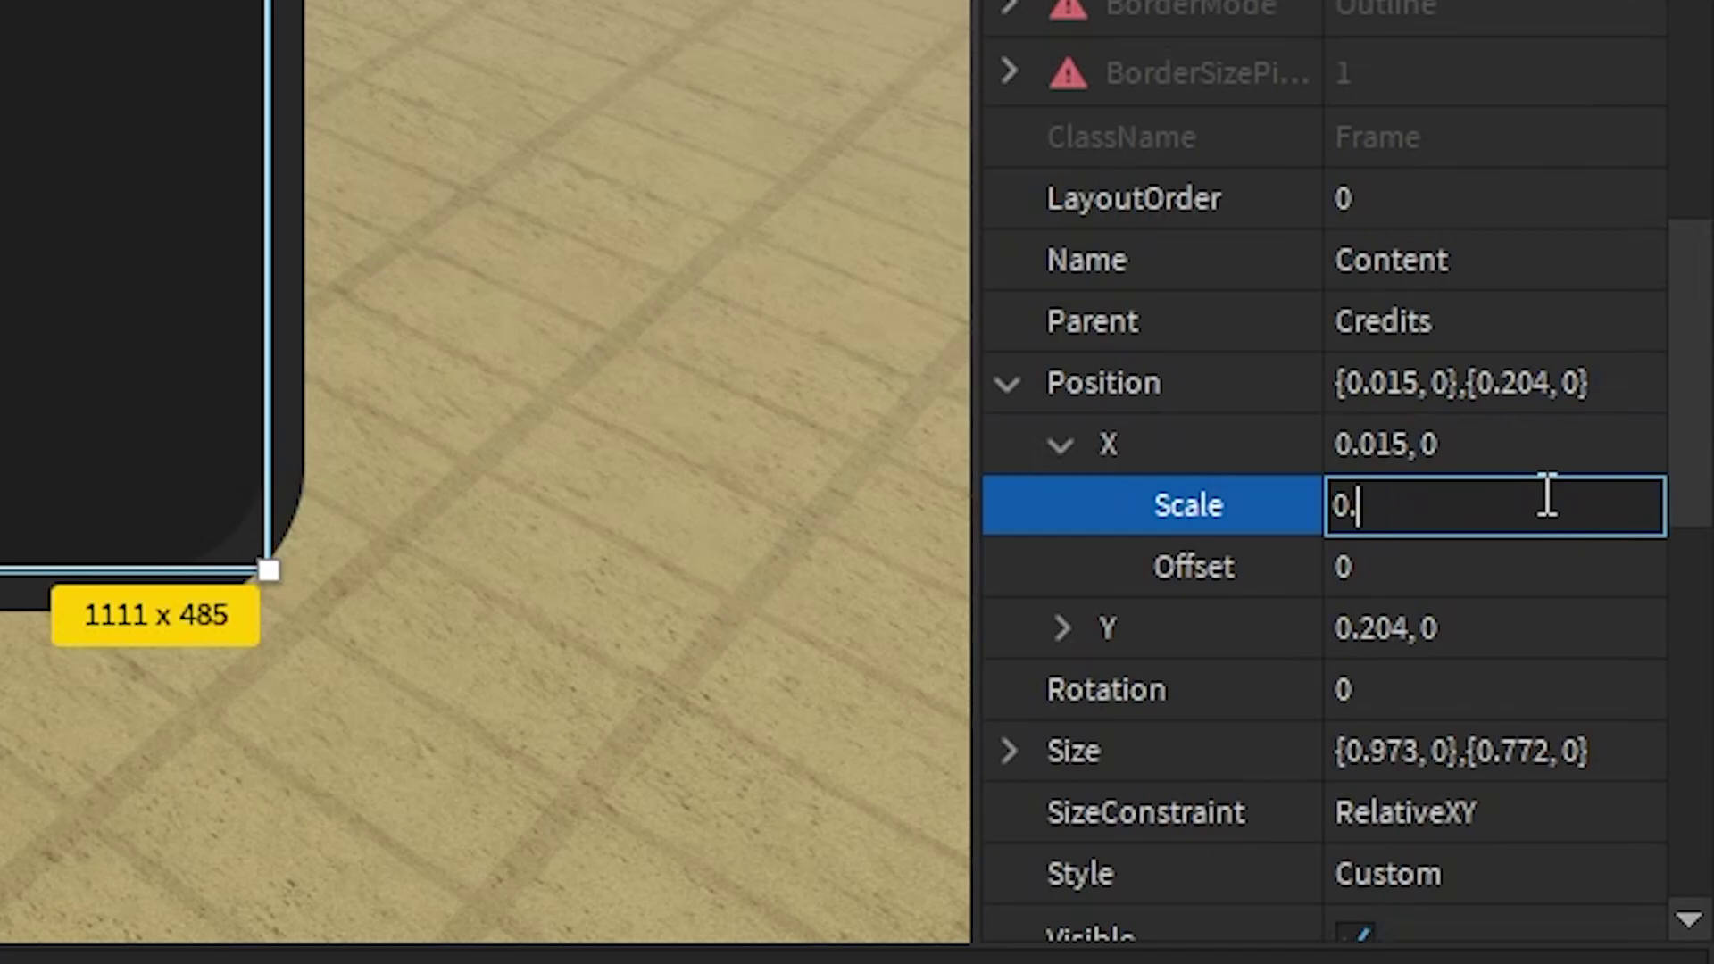
key("Return")
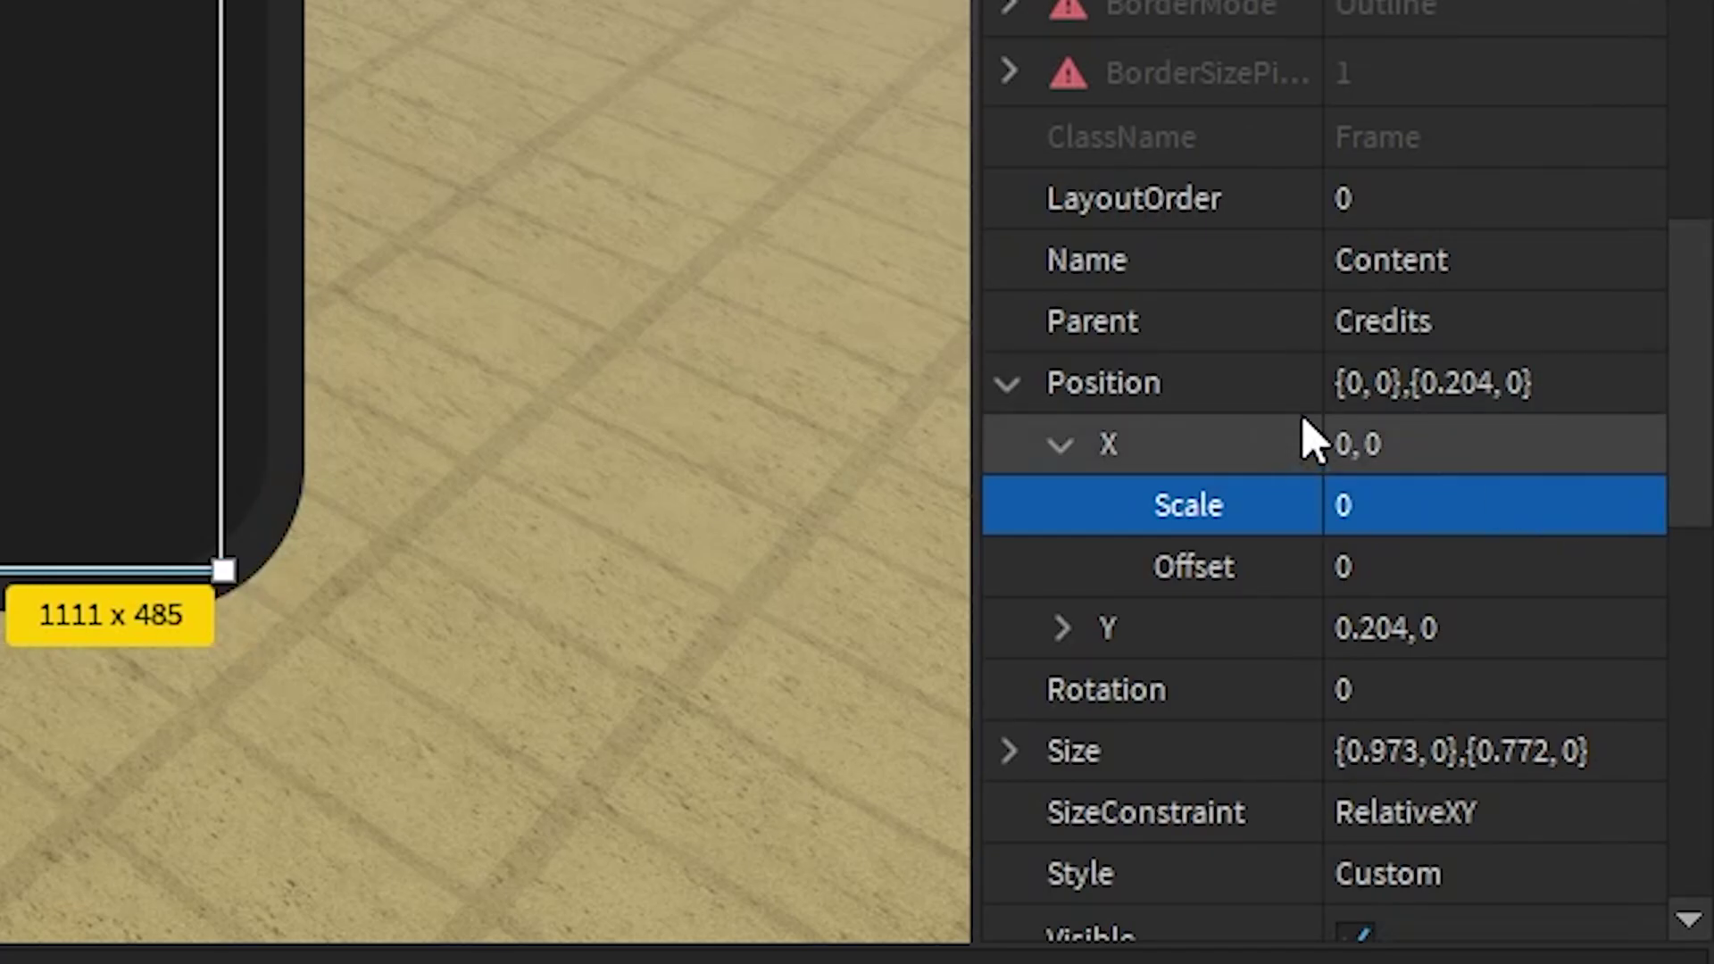
scroll(1317, 438, "down", 5)
scroll(1328, 410, "up", 8)
left_click(1357, 470)
type("1")
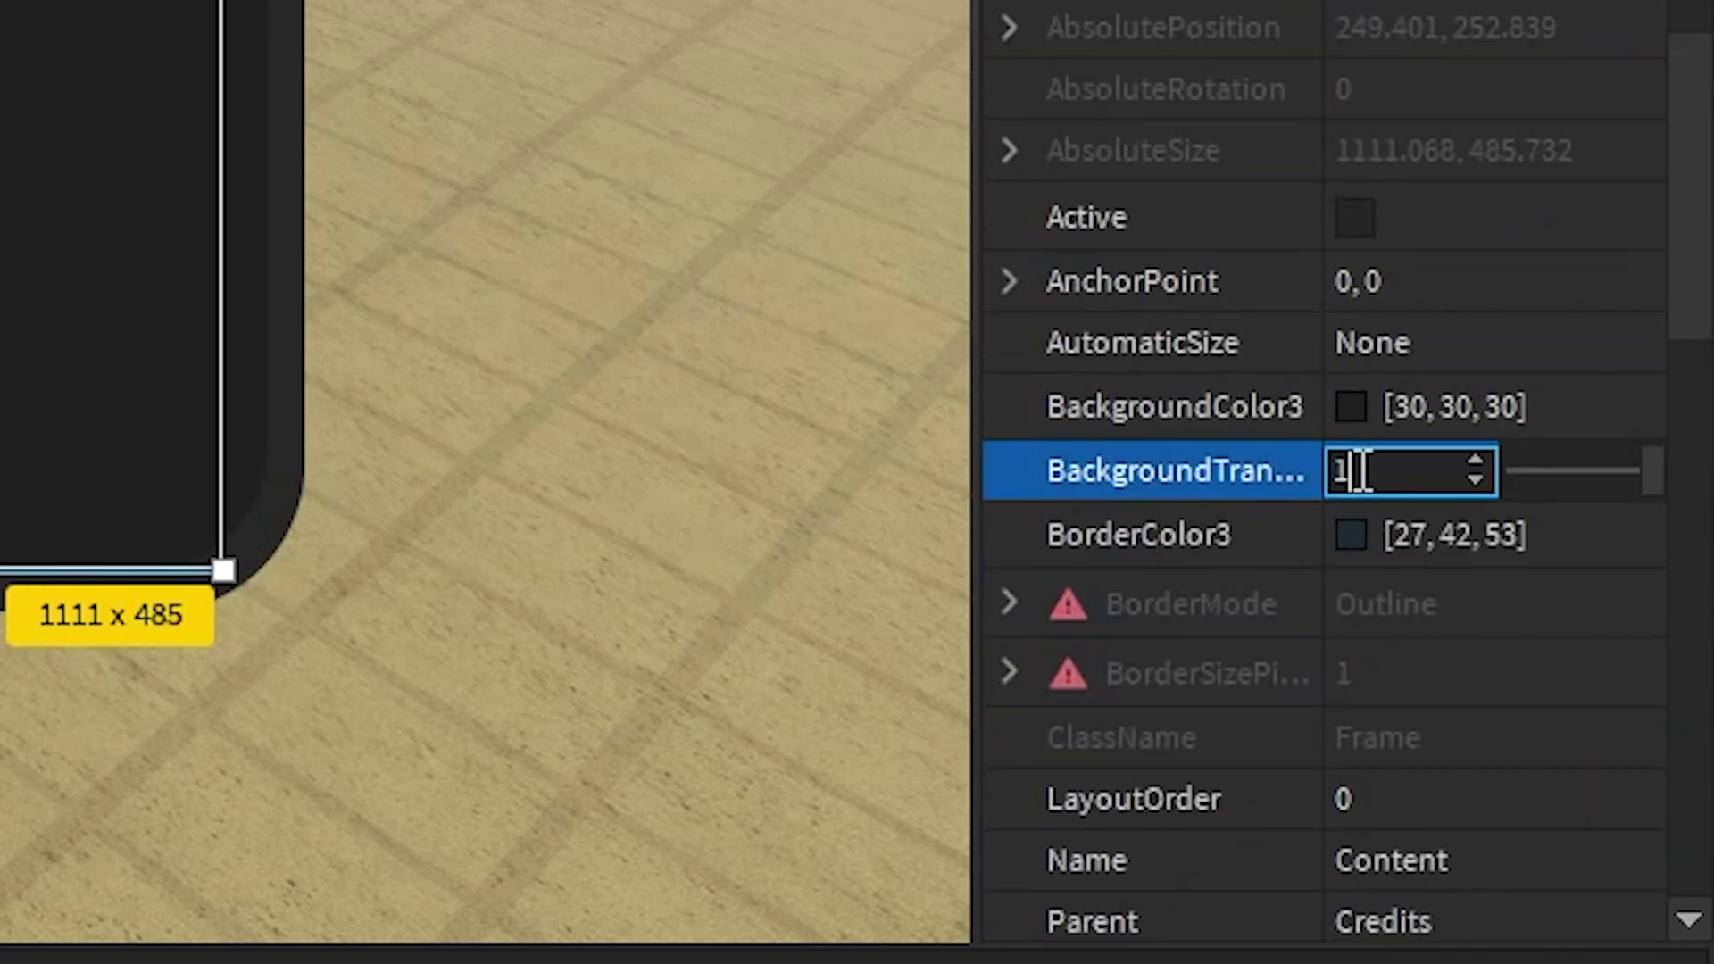
key("Return")
Shift the copy left by setting its Position X scale to -0.2.
scroll(1366, 536, "down", 10)
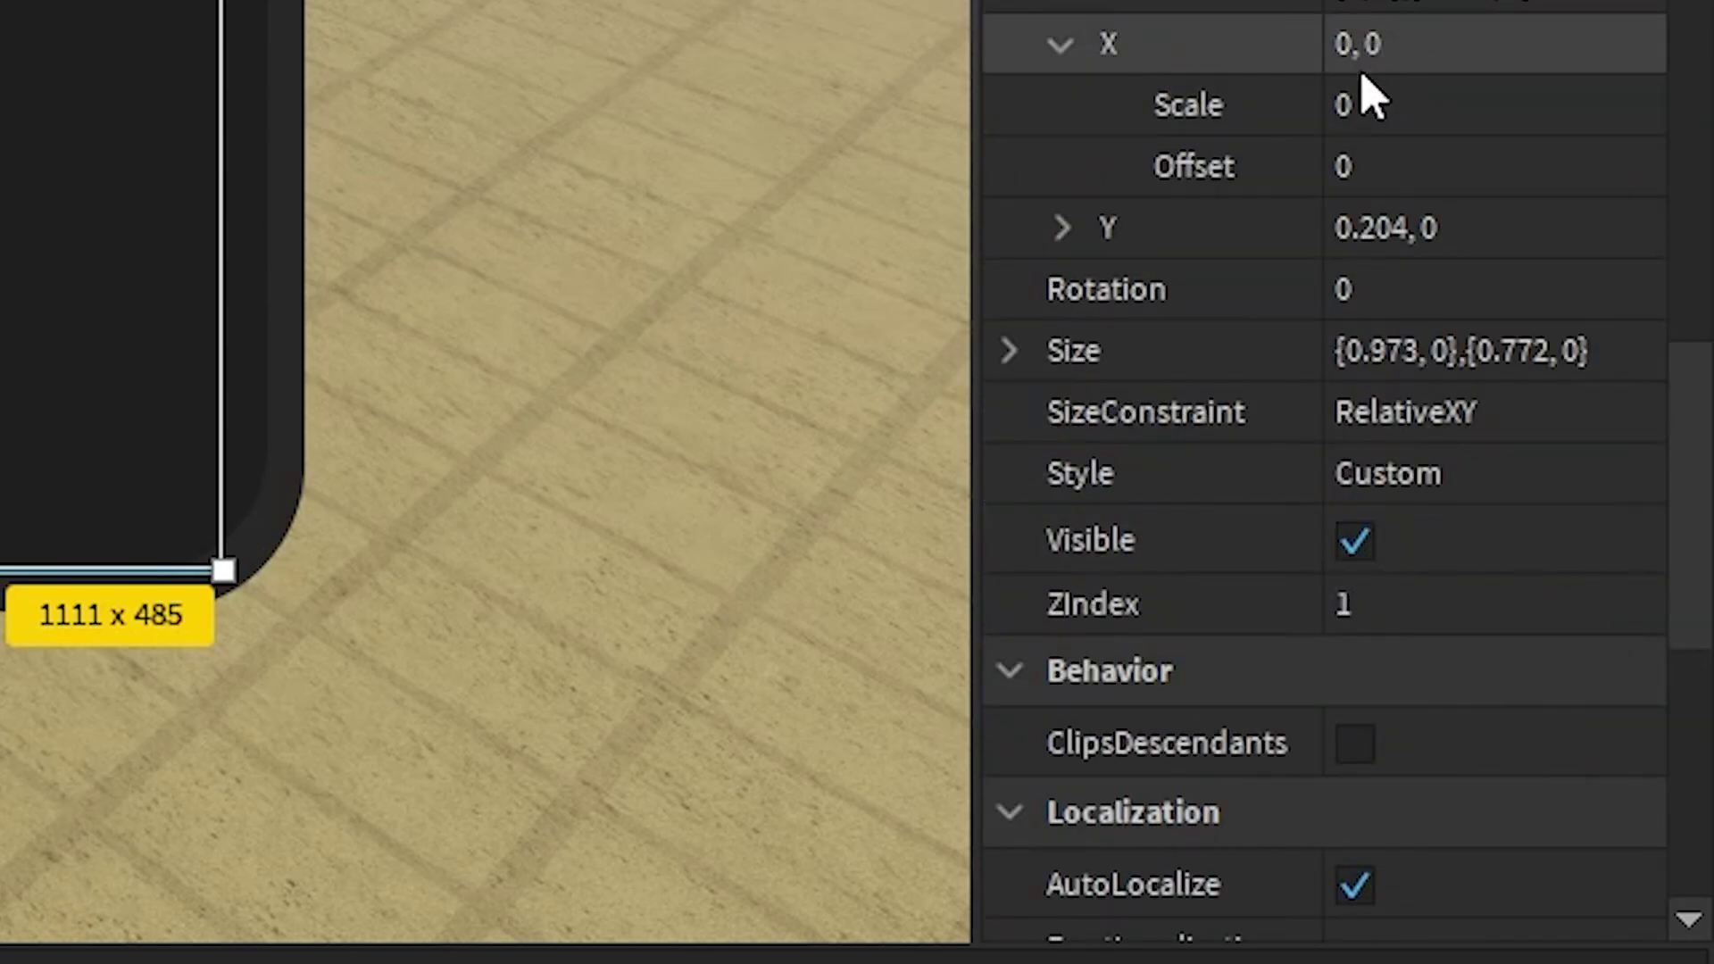
left_click(1384, 92)
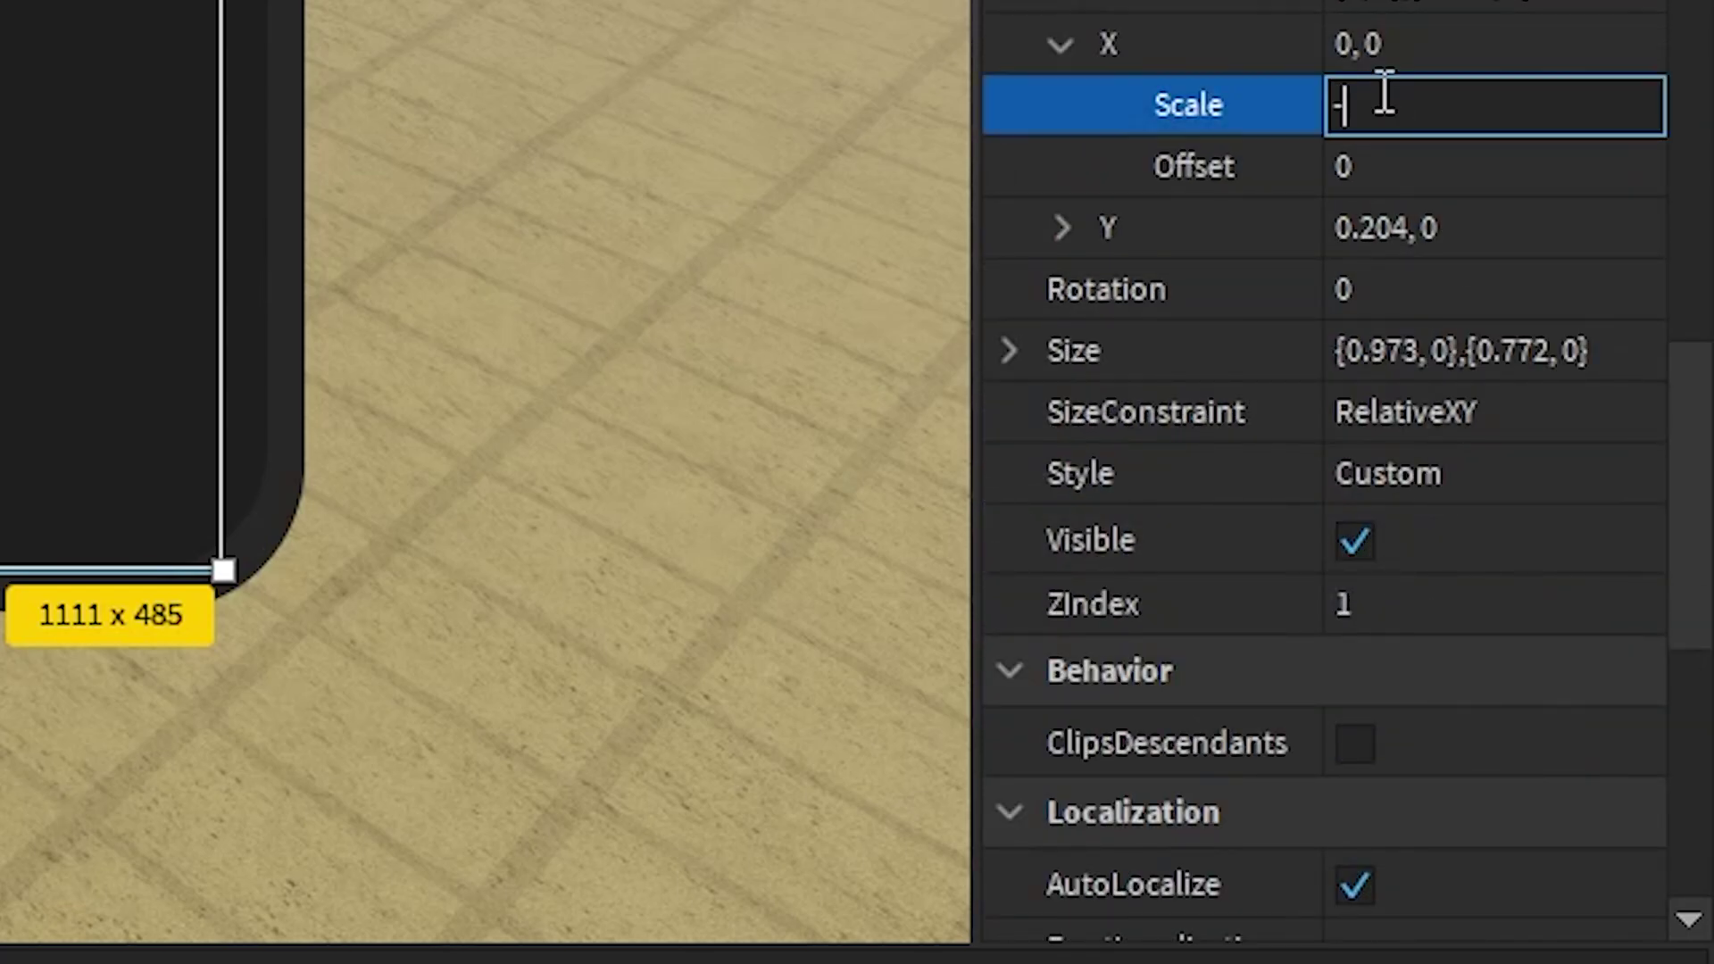
key("Return")
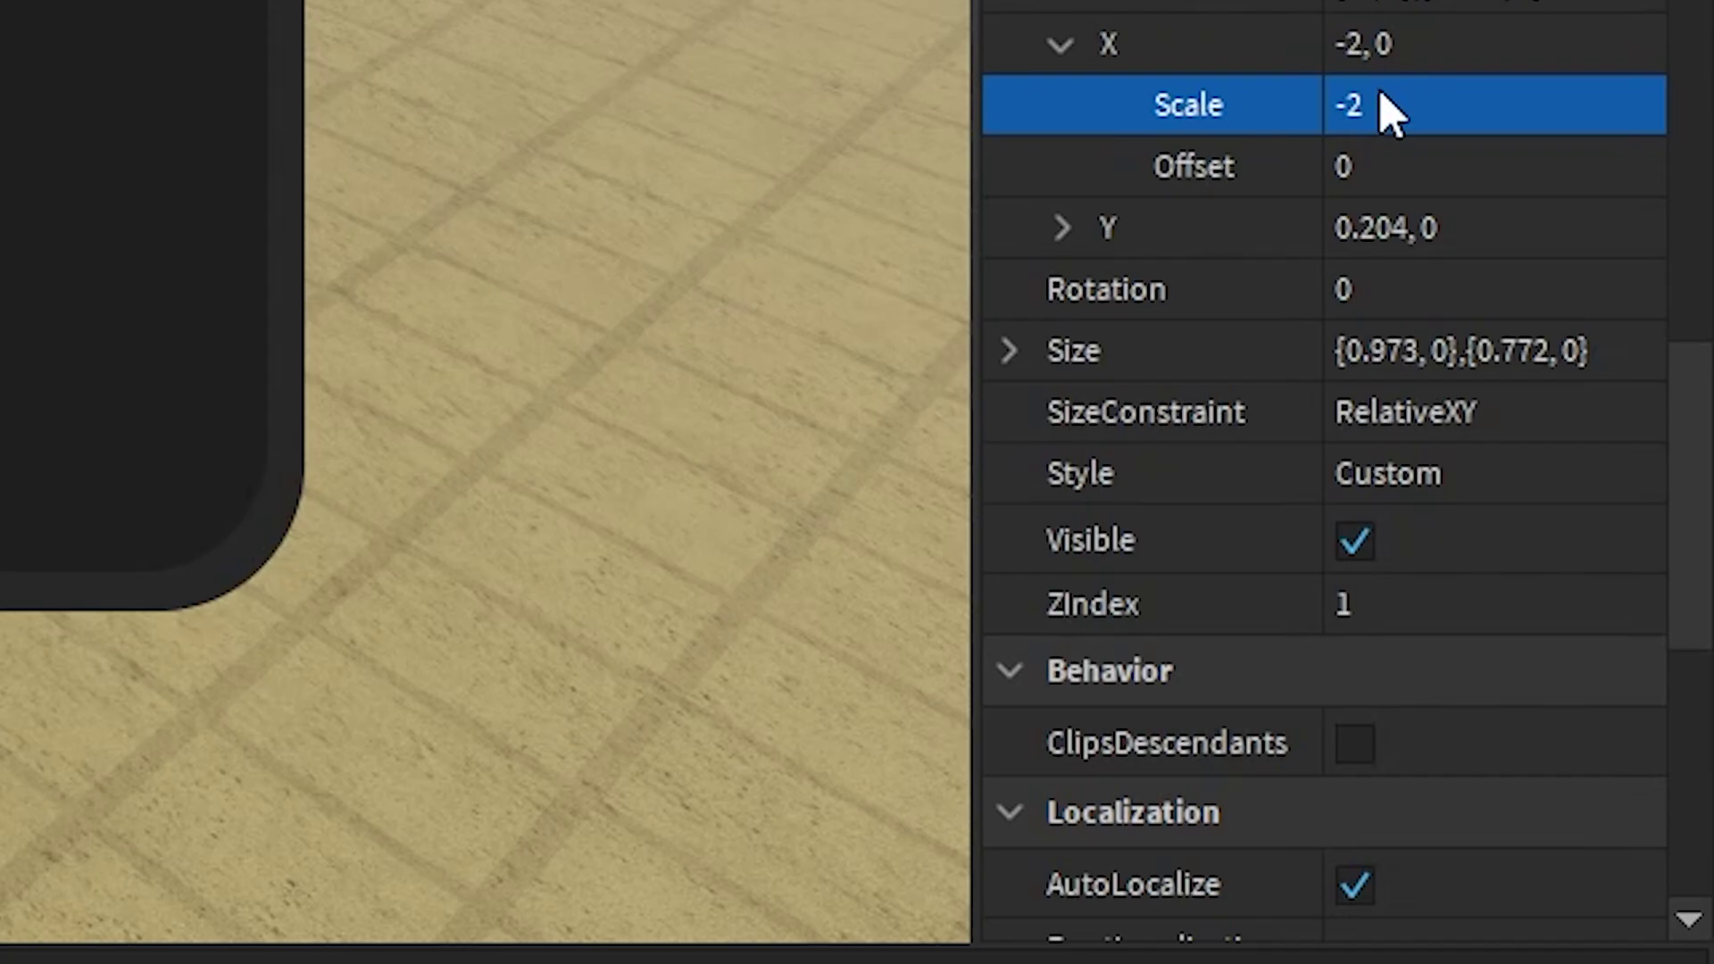
left_click(1425, 116)
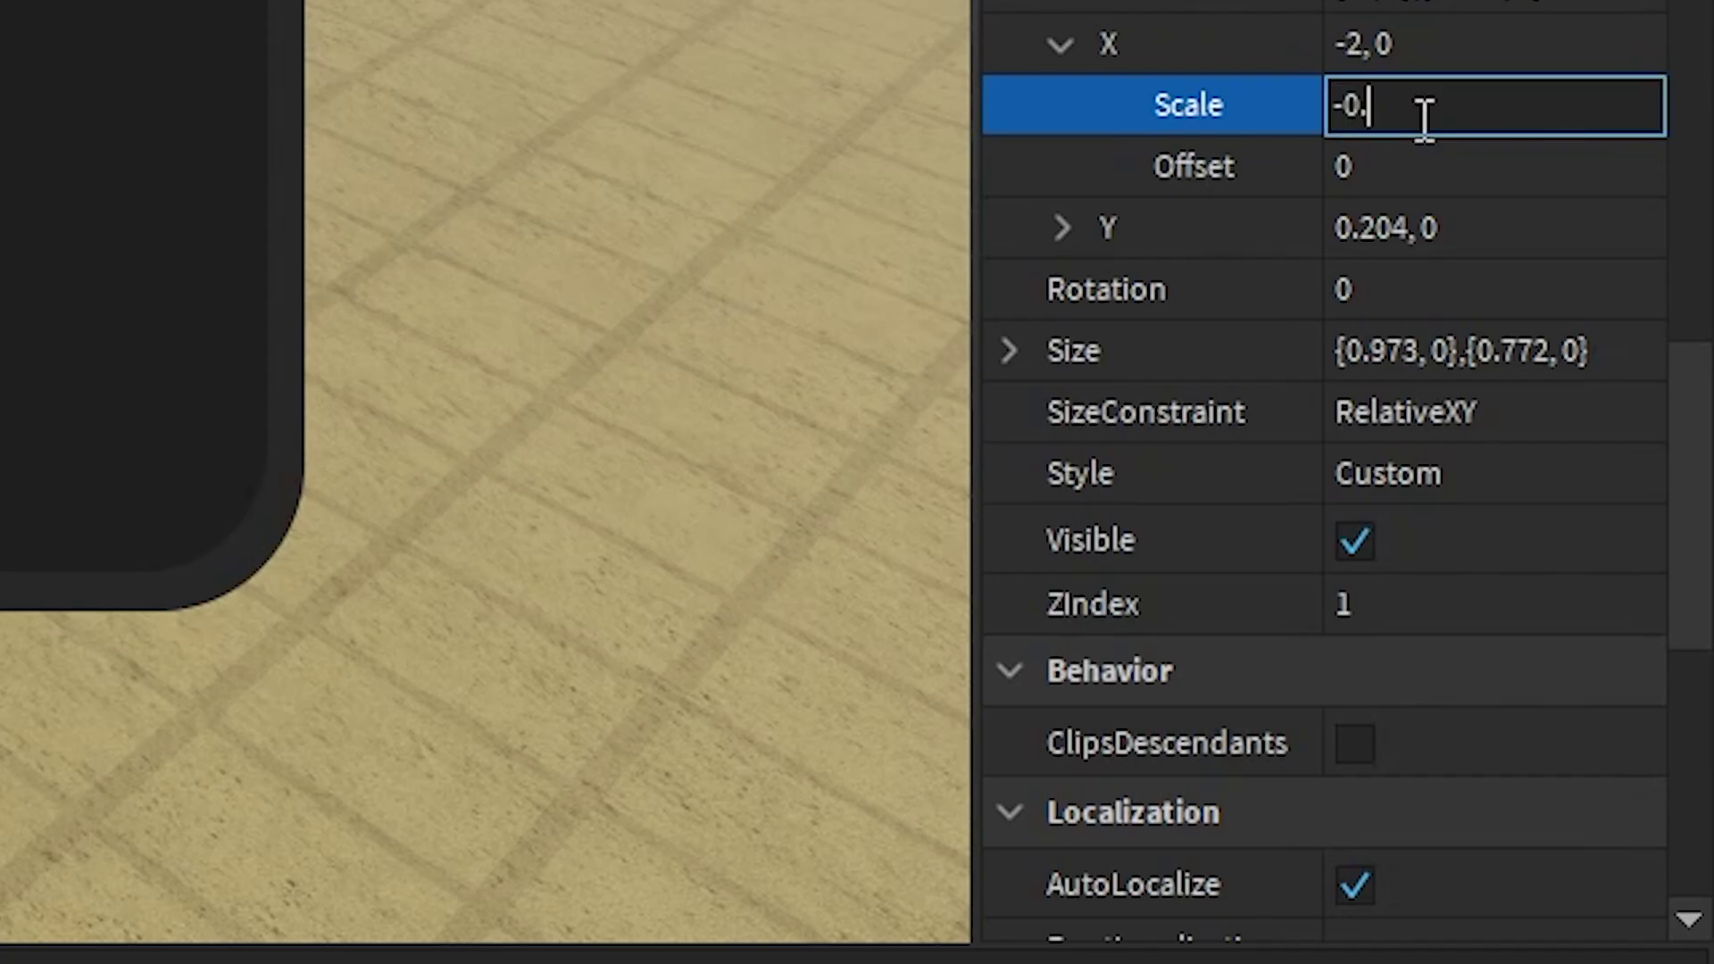
type("-0.25")
key("BackSpace")
key("Return")
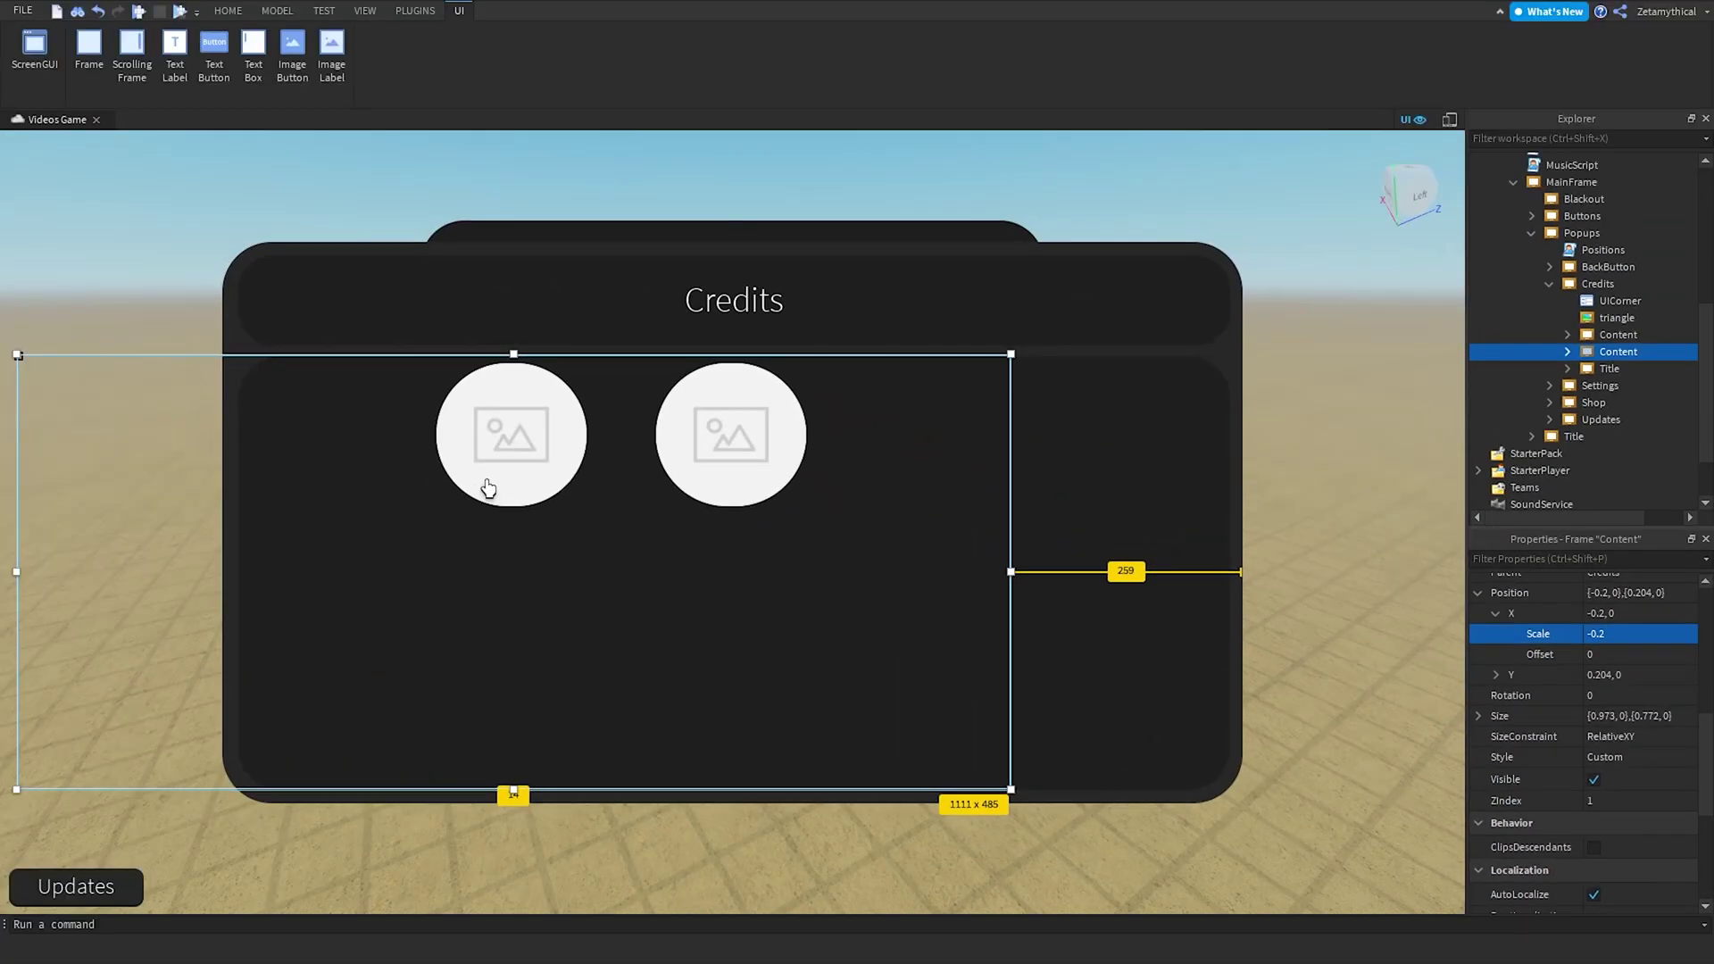
Select the Credits frame under Popups and untick its Visible property.
left_click(1567, 351)
scroll(1571, 340, "down", 3)
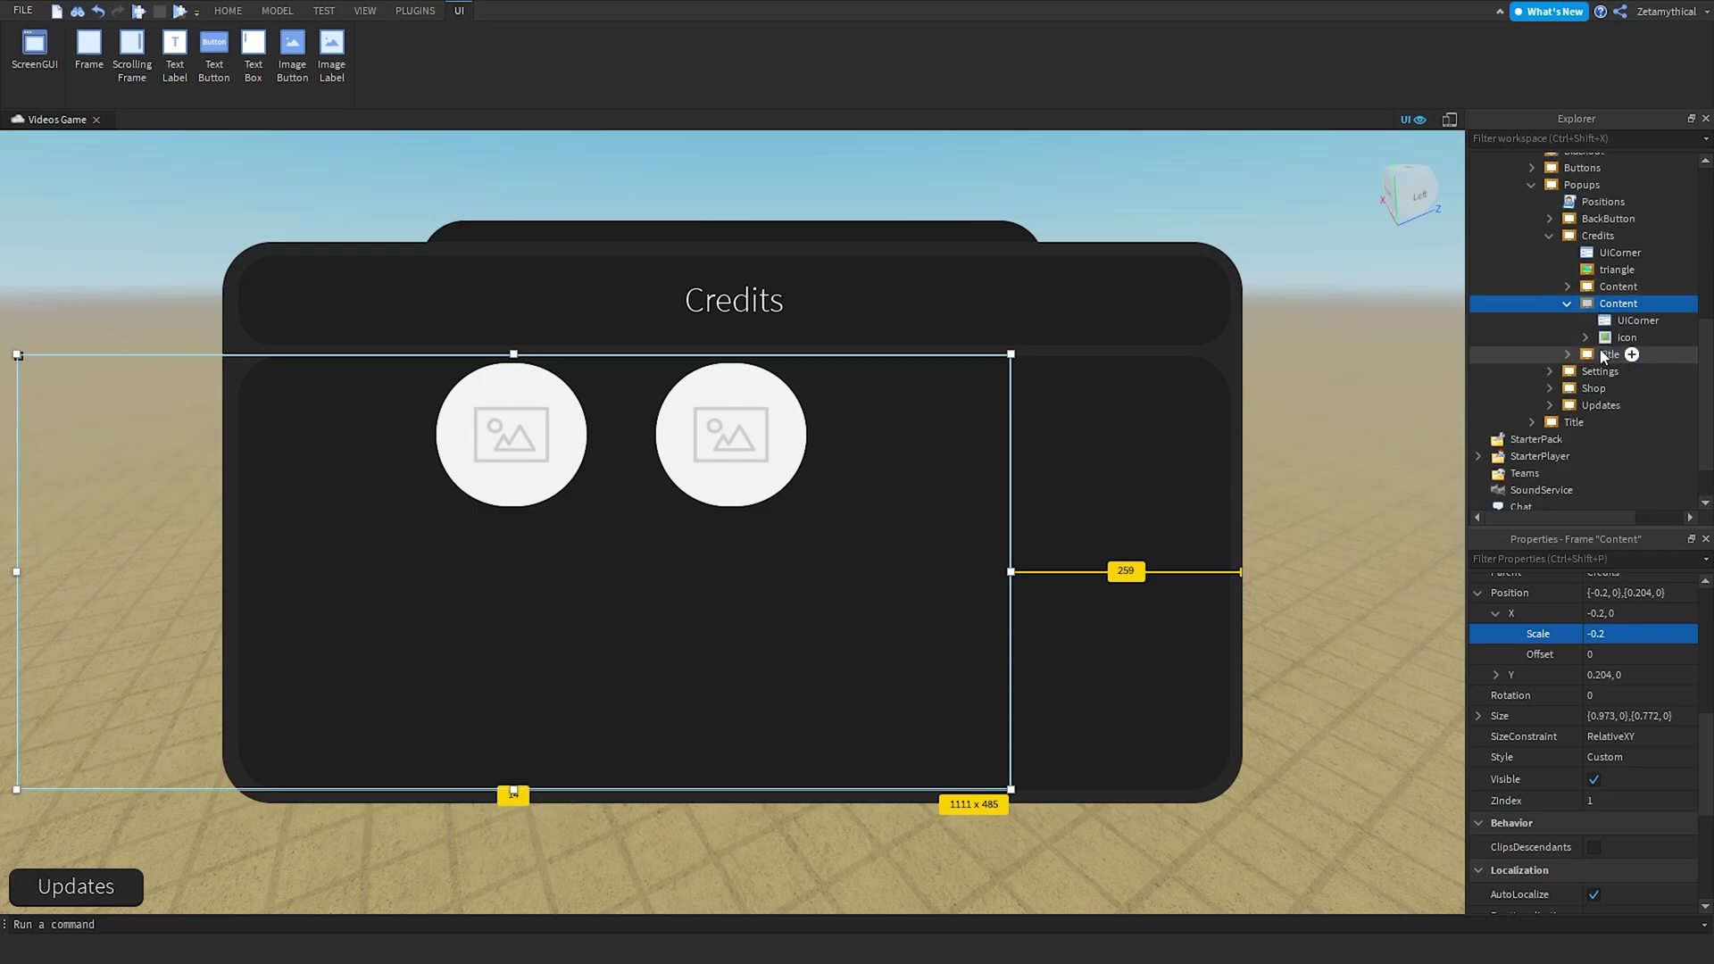
left_click(1585, 274)
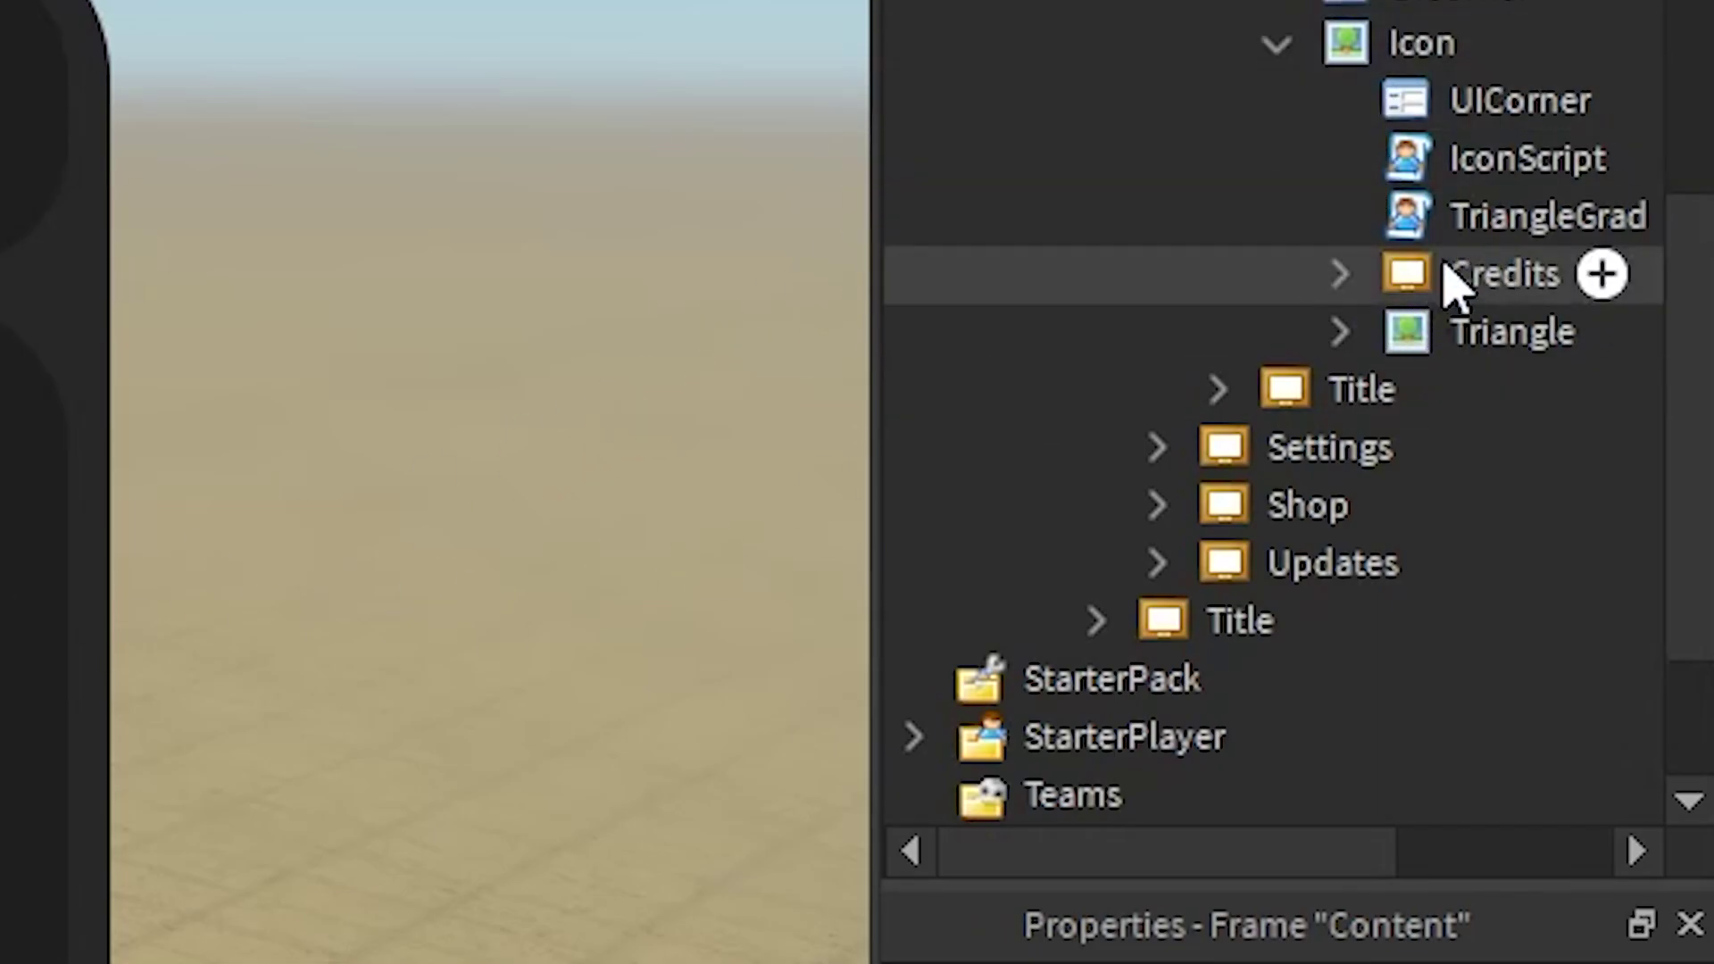
scroll(1340, 205, "up", 3)
left_click(1217, 259)
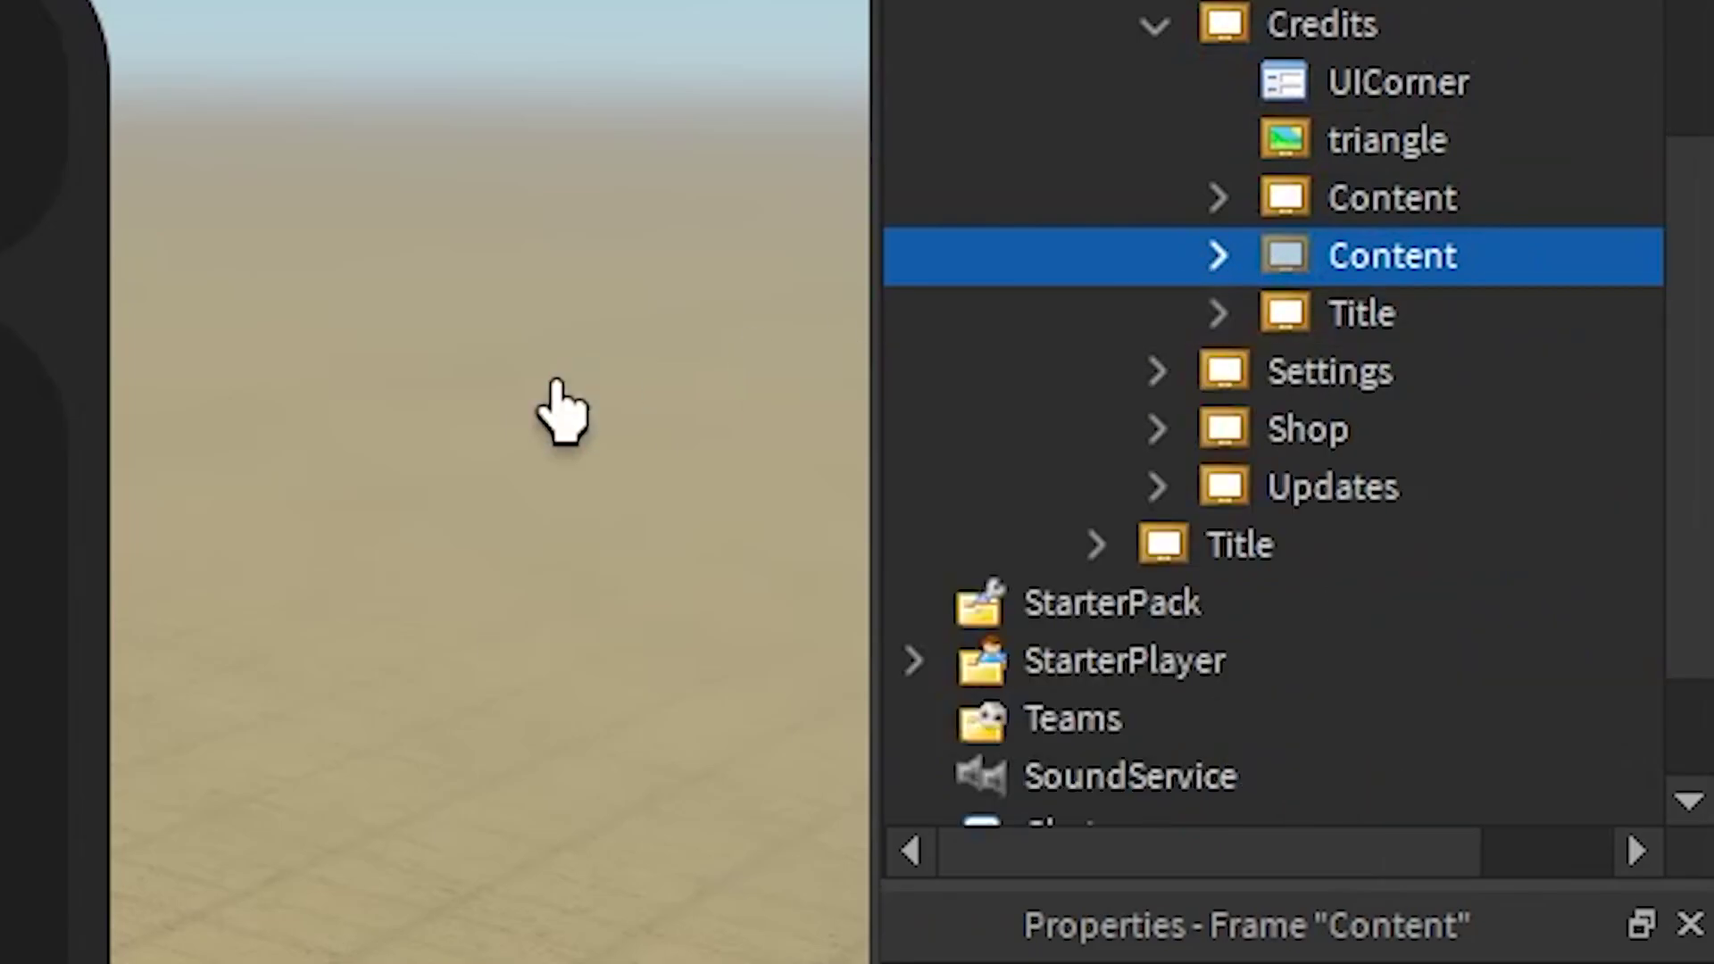
left_click(563, 411)
left_click(441, 700)
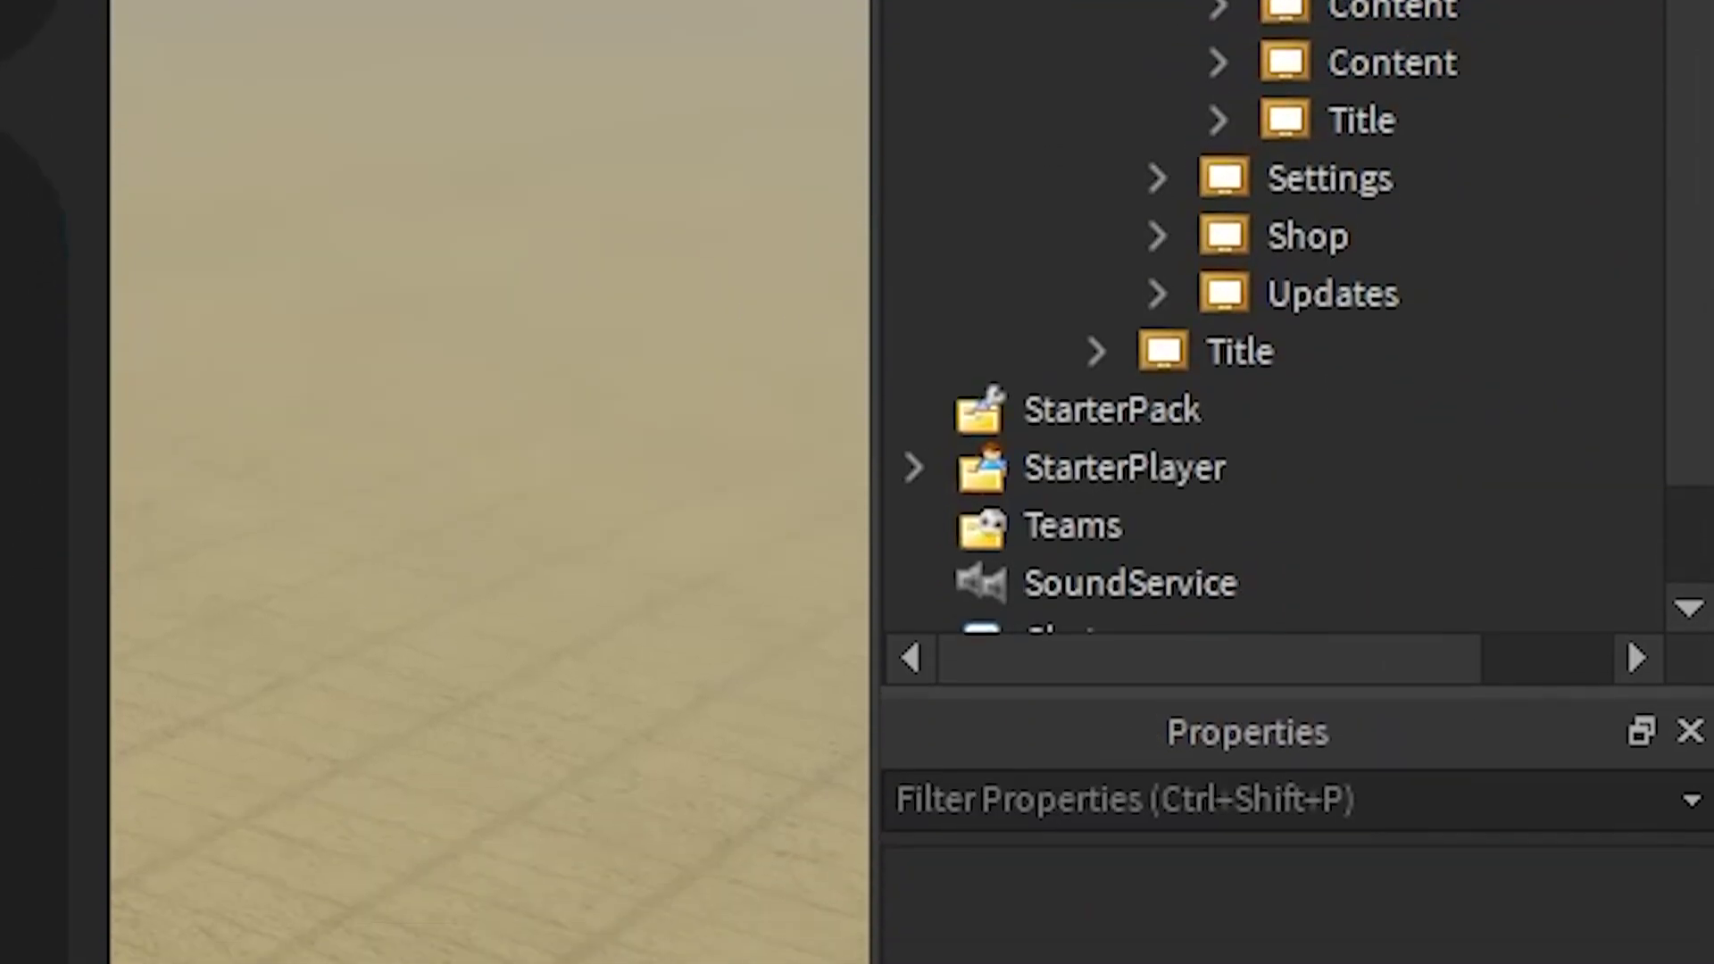
scroll(1167, 337, "down", 8)
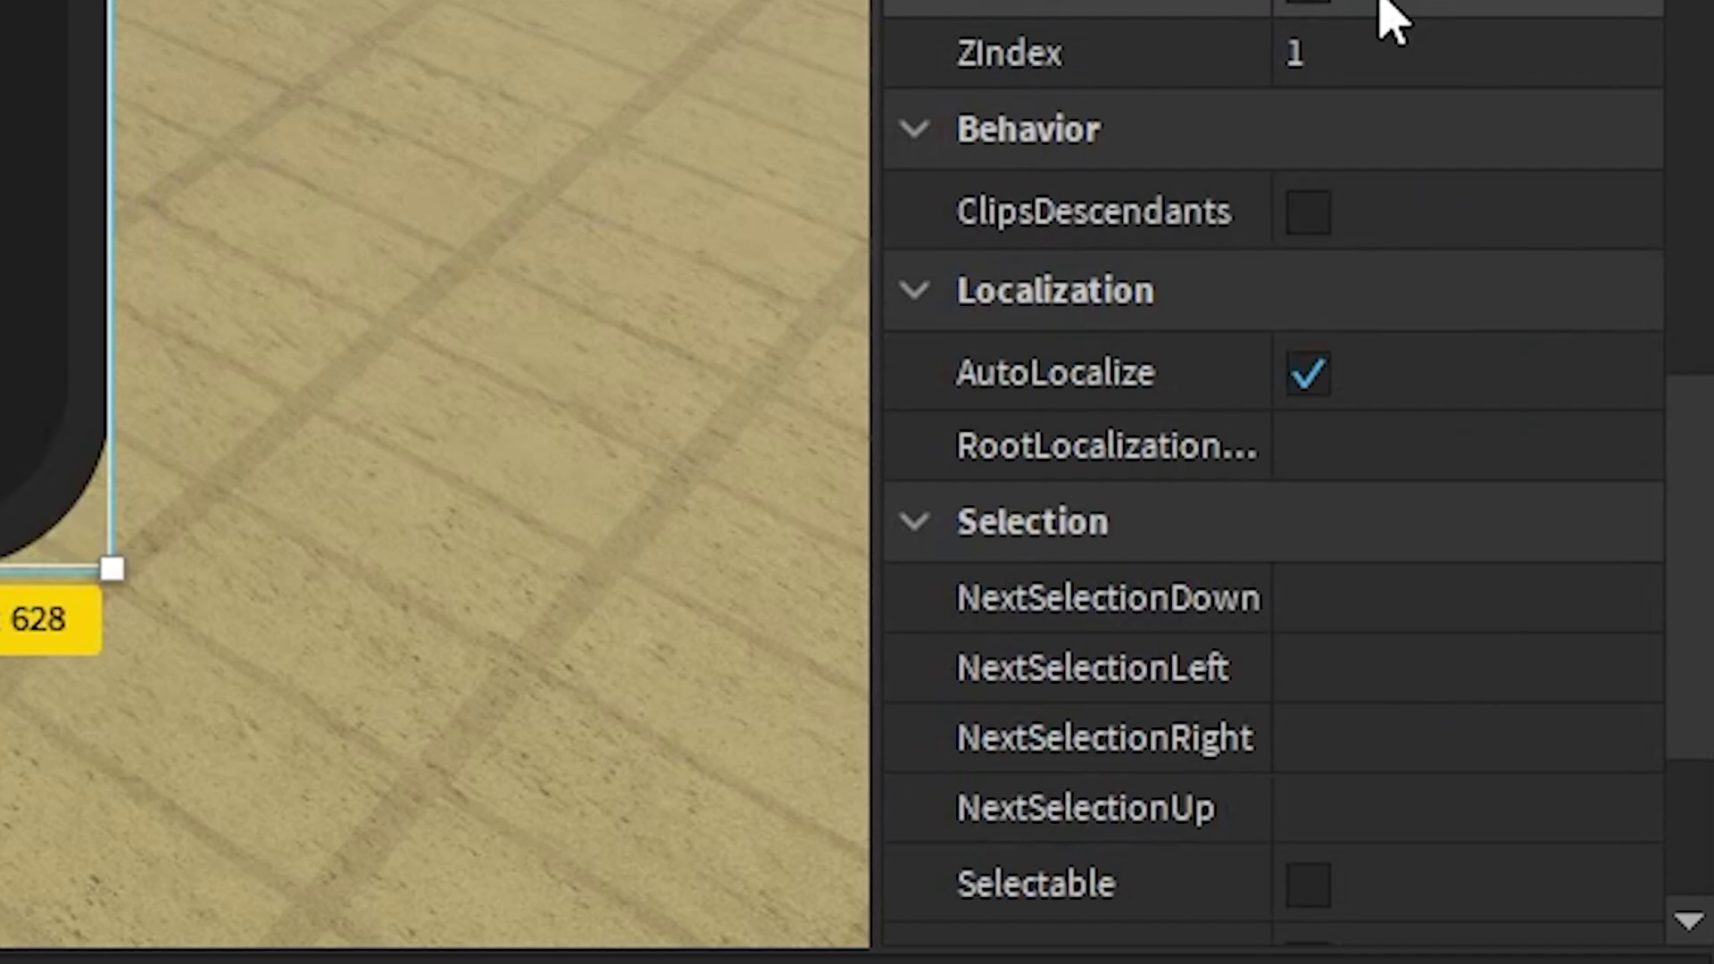
left_click(1309, 75)
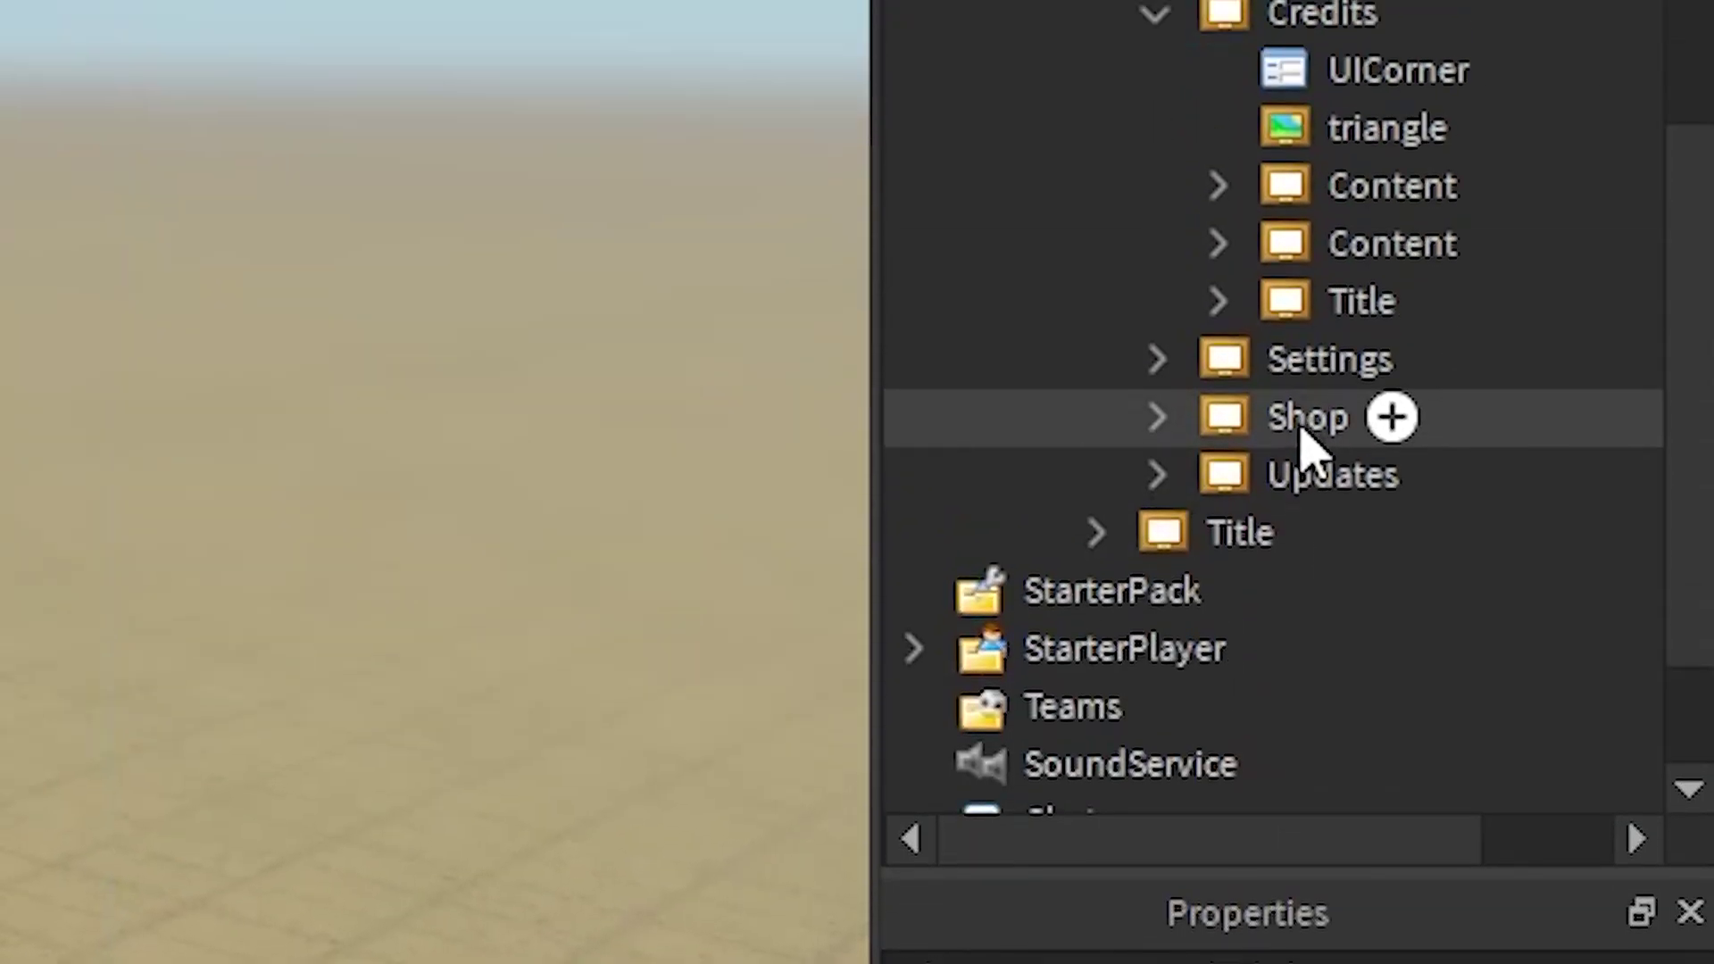
left_click(1294, 536)
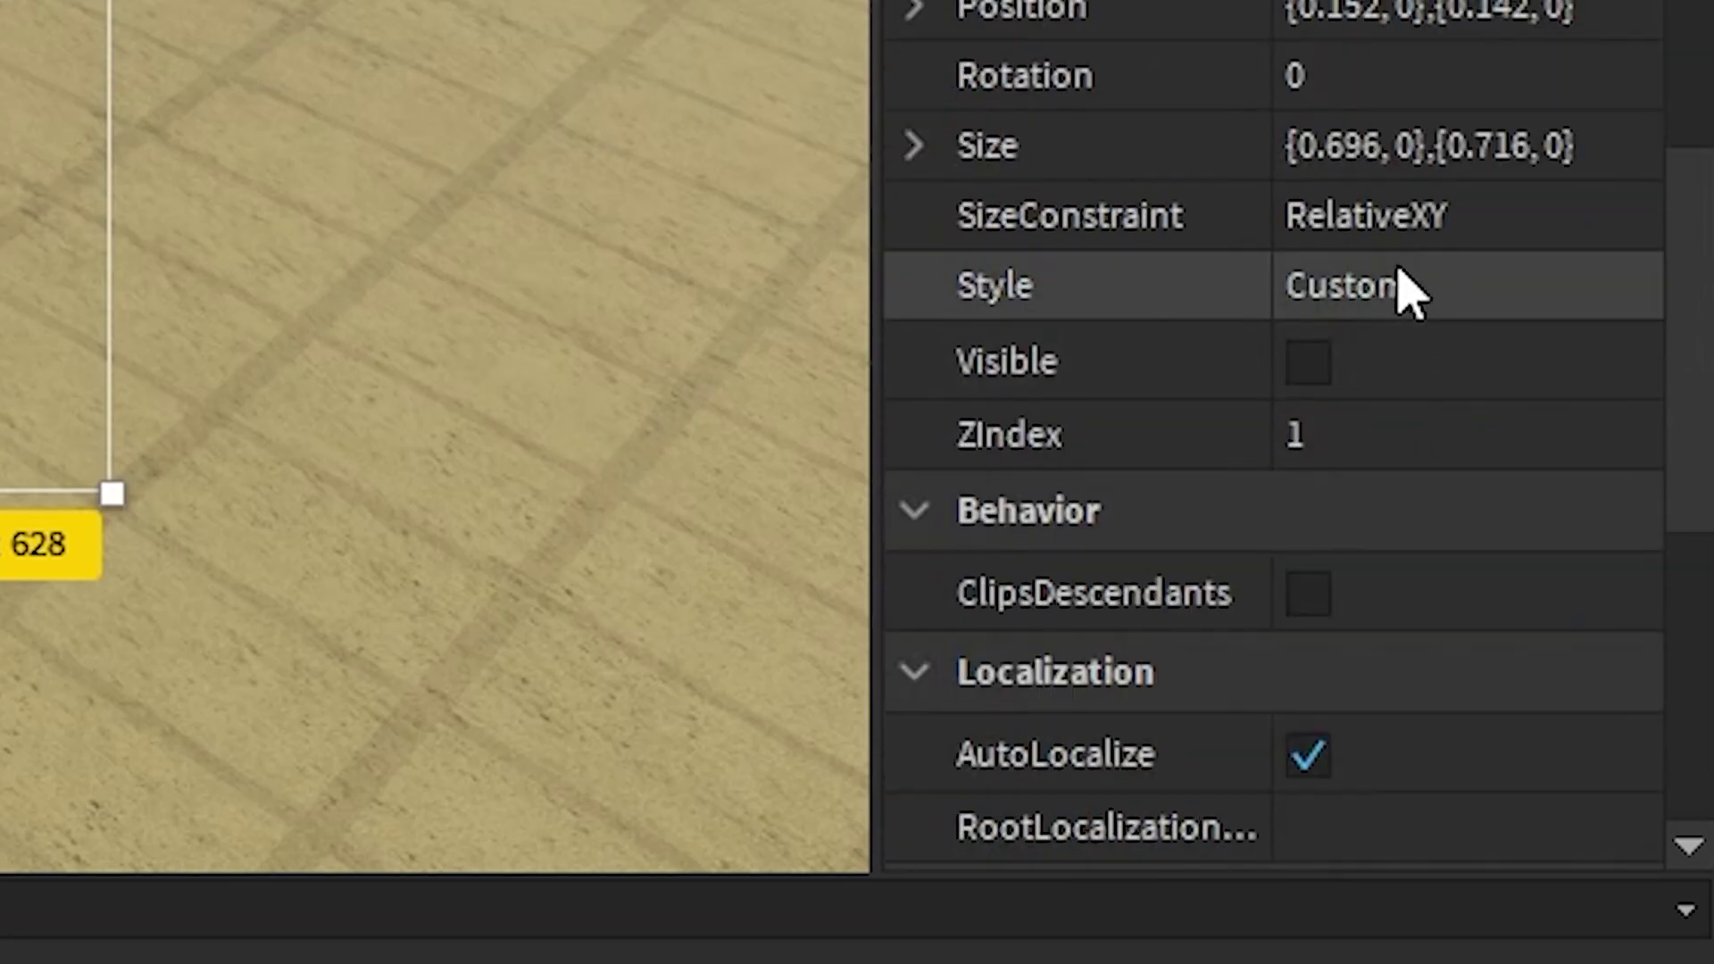
Make the Shop popup visible and expand its Content, Gamepasses and GamepassScrollFrame.
left_click(1308, 363)
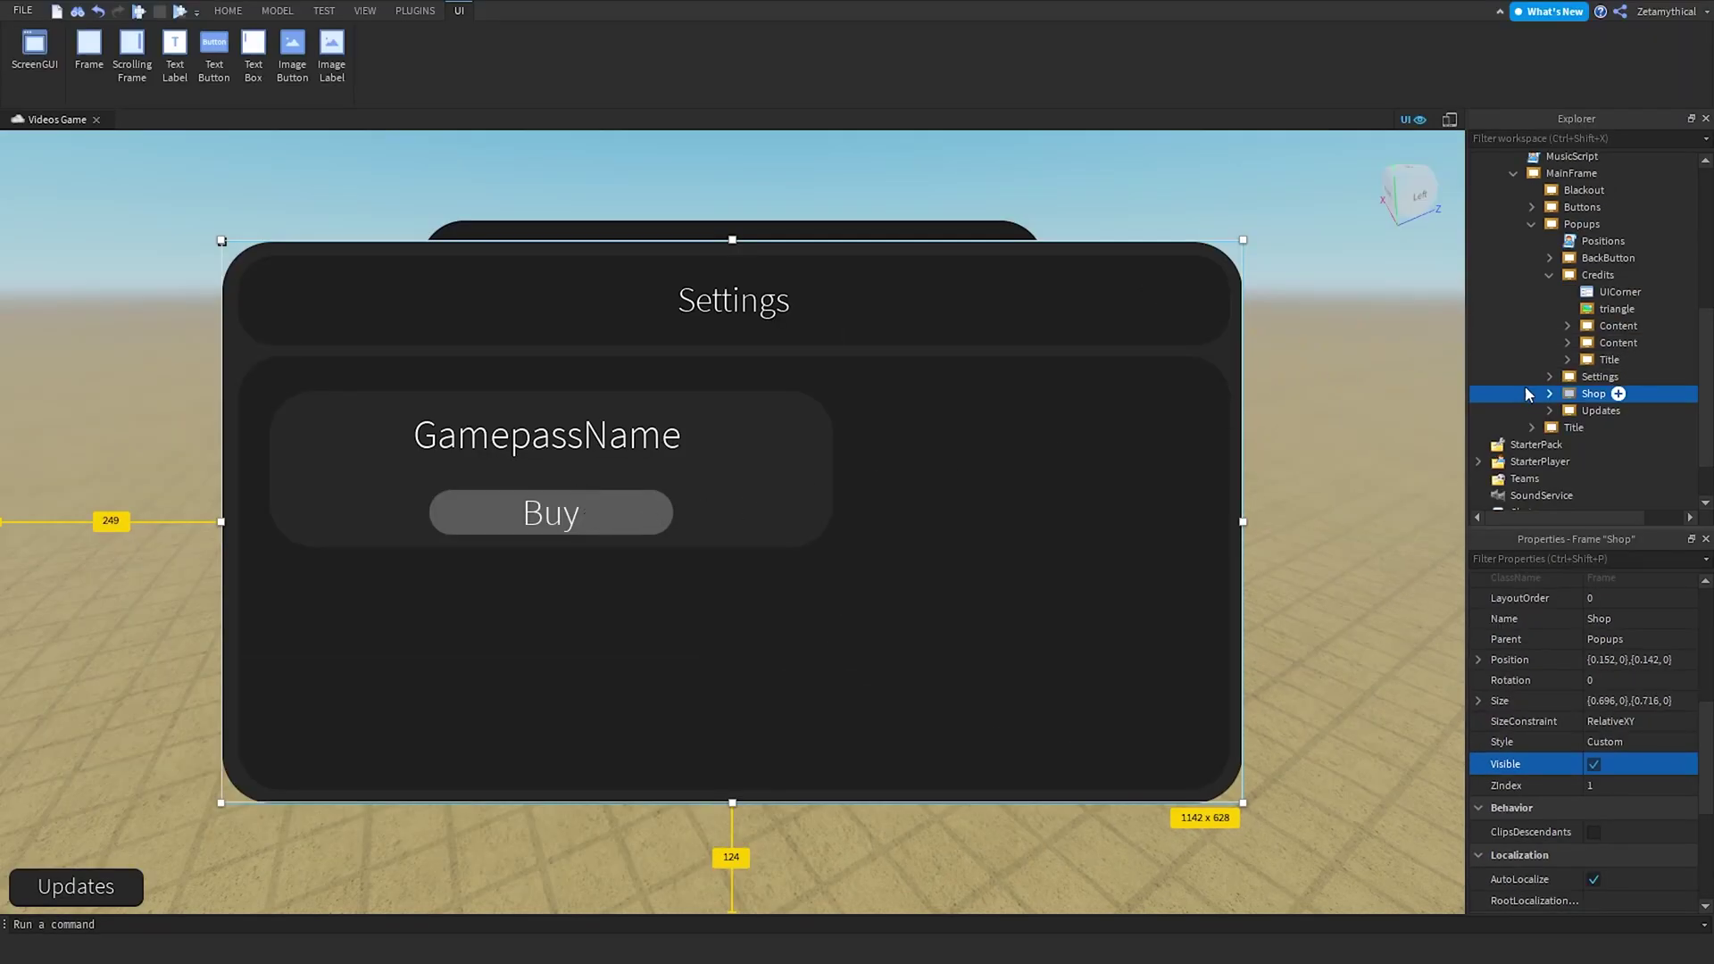
left_click(1549, 393)
scroll(1548, 395, "down", 2)
left_click(1567, 314)
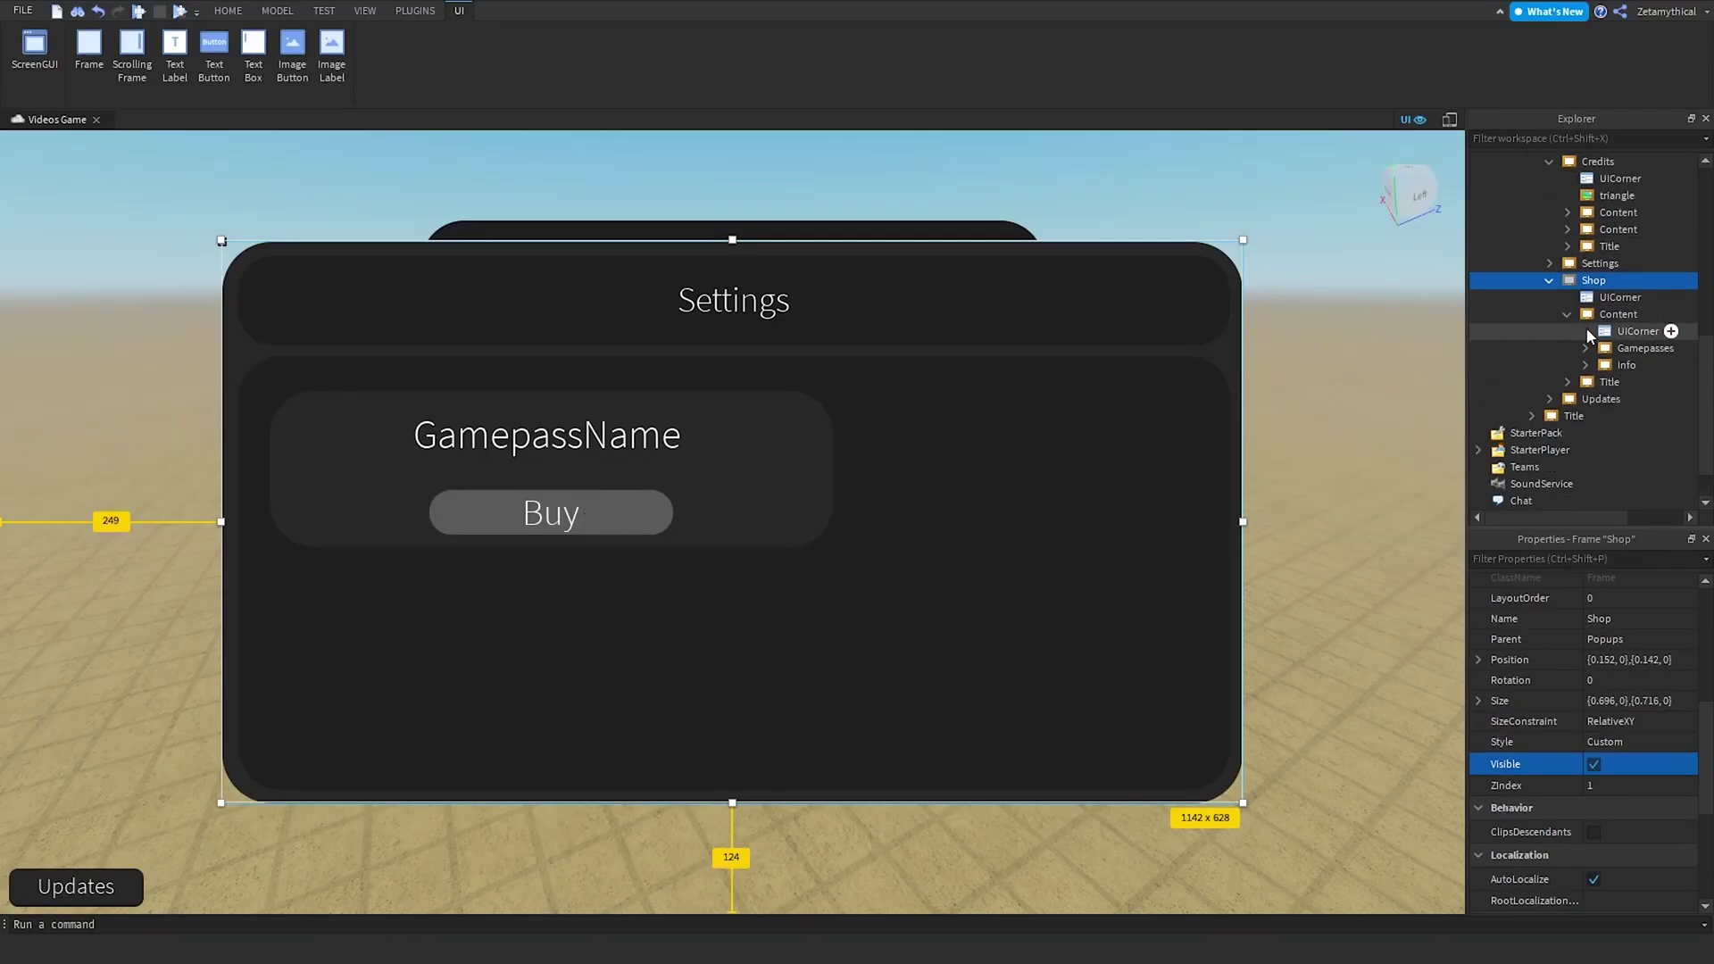
left_click(1585, 347)
left_click(1639, 383)
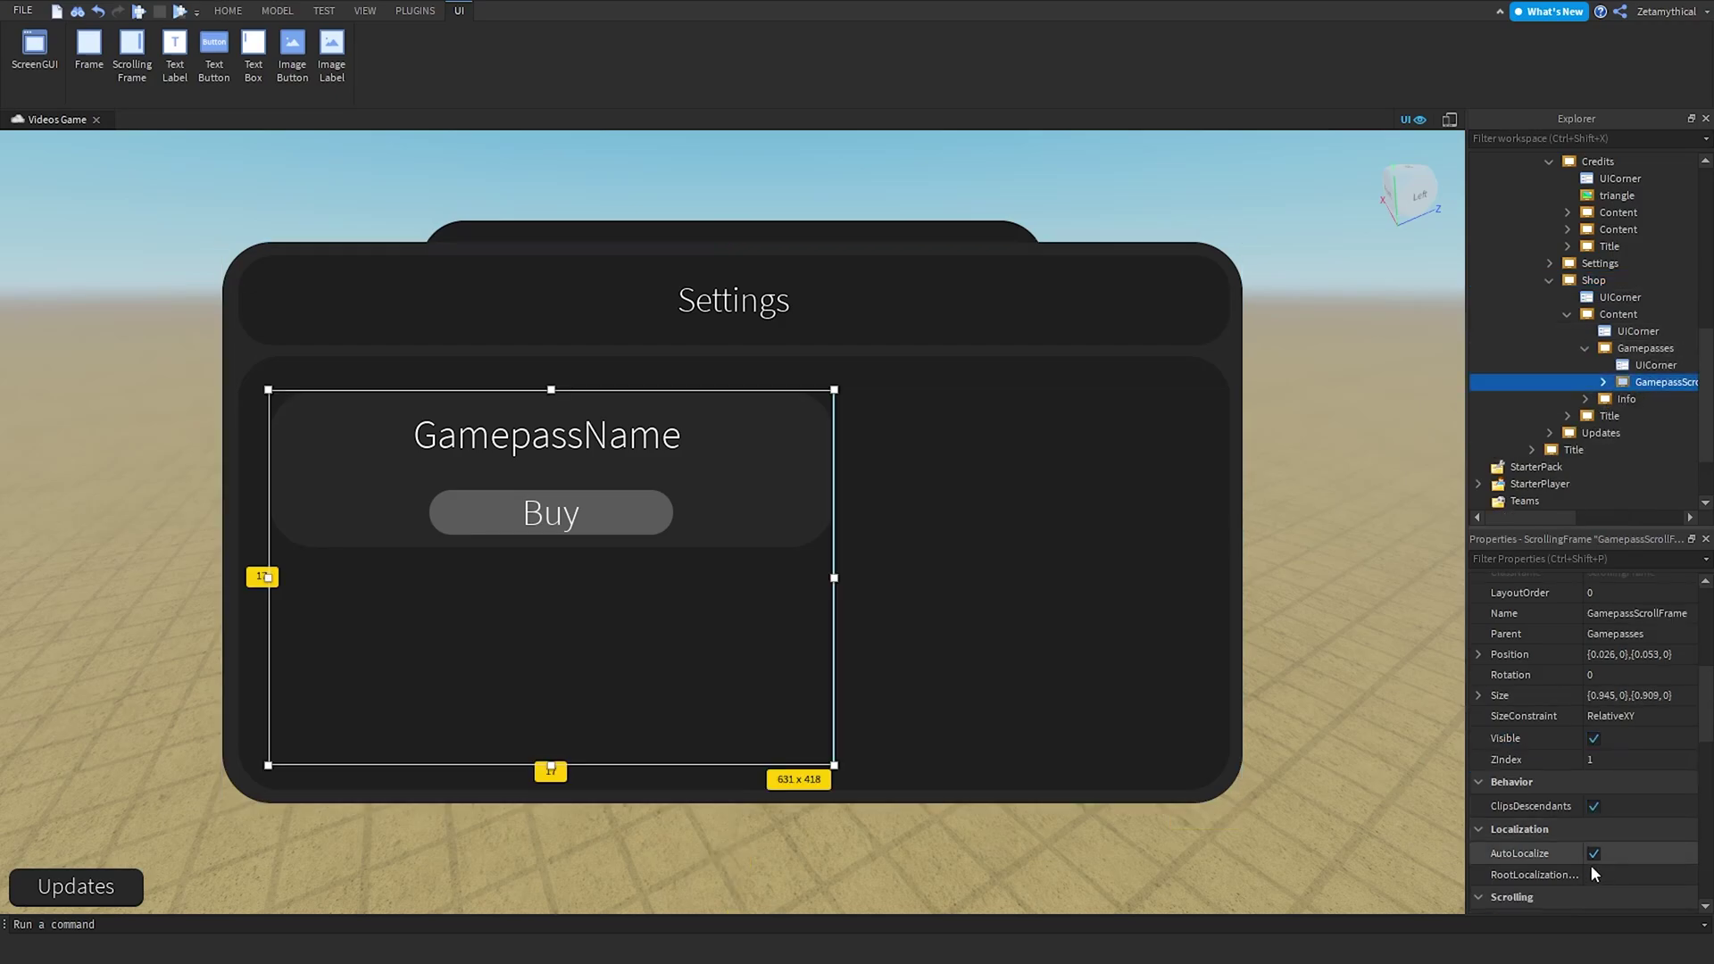
left_click(1603, 382)
left_click(1650, 416)
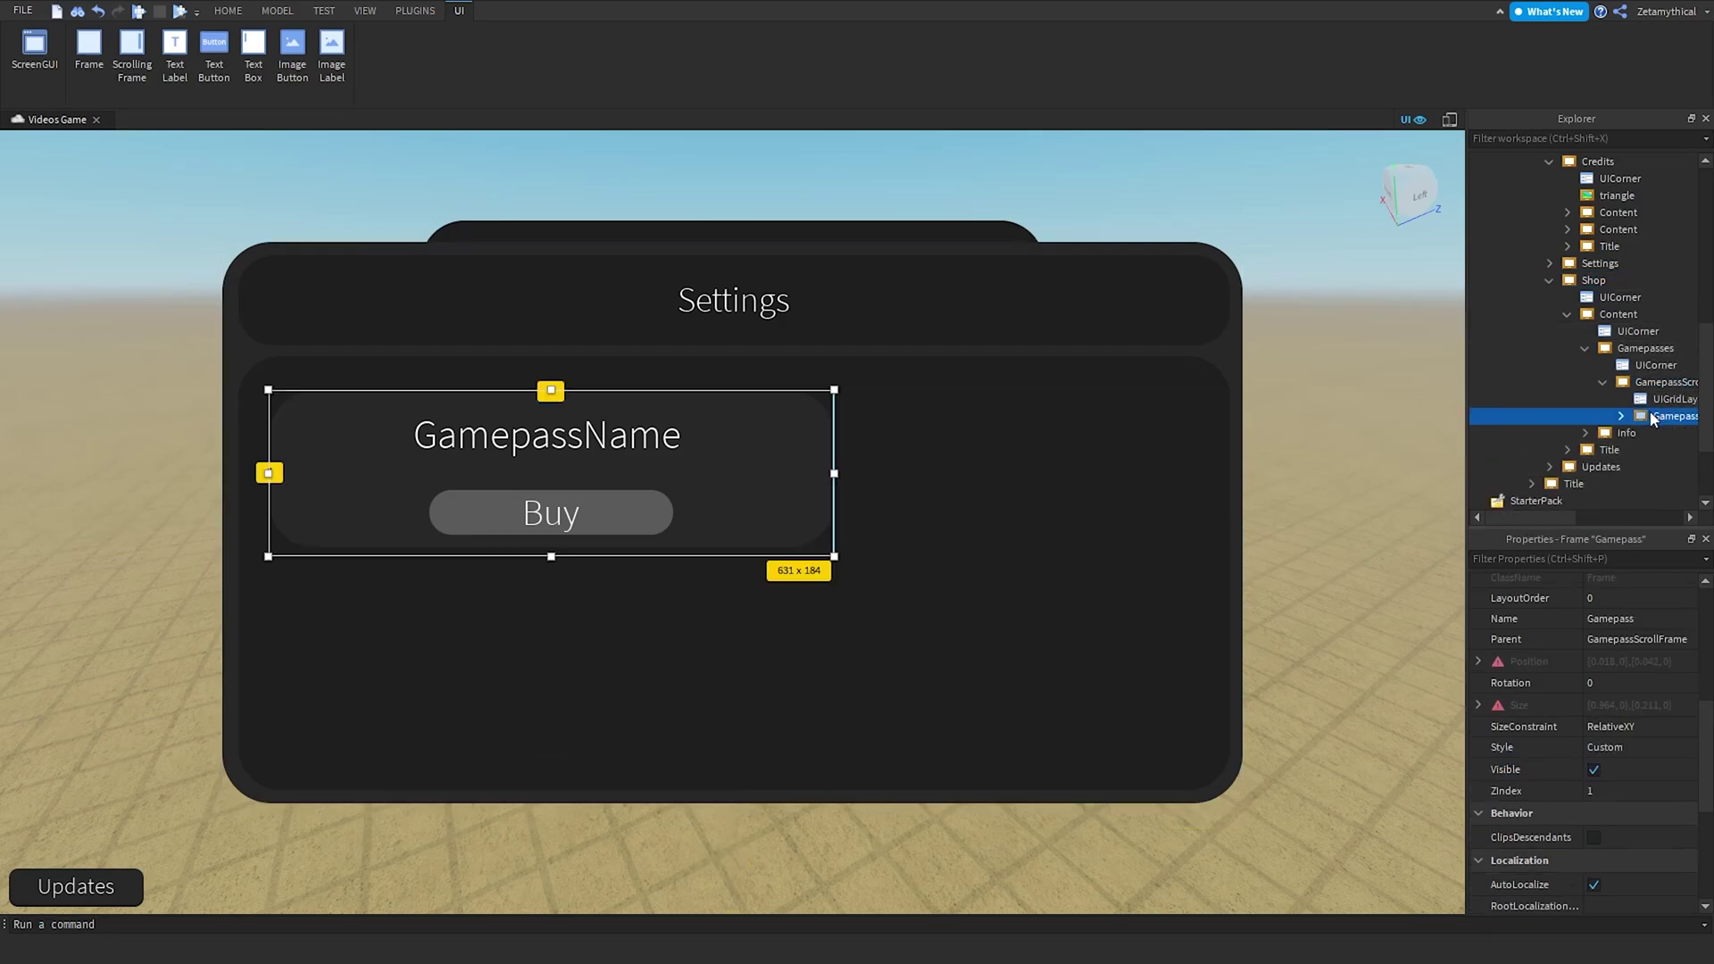
Expand GamepassFrame and Buy, then view BuyScript with its placeholder gamepass ID = 0.
left_click_drag(1551, 521, 1576, 518)
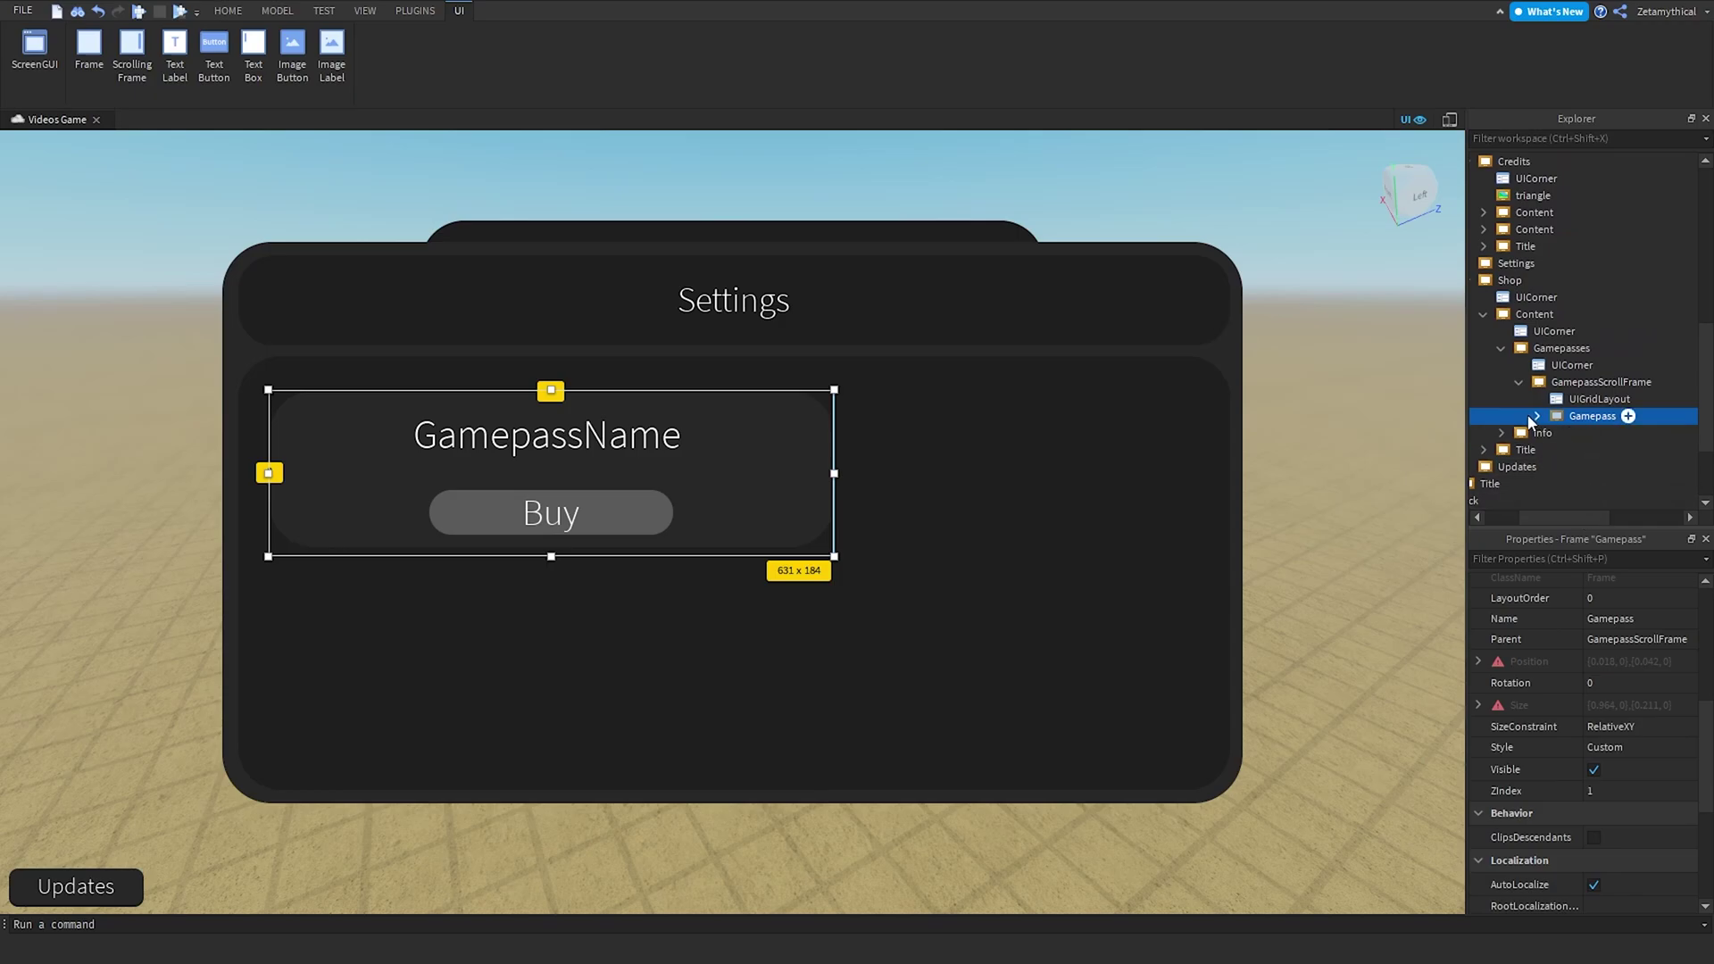
scroll(1558, 384, "down", 3)
left_click(1547, 302)
left_click(1554, 306)
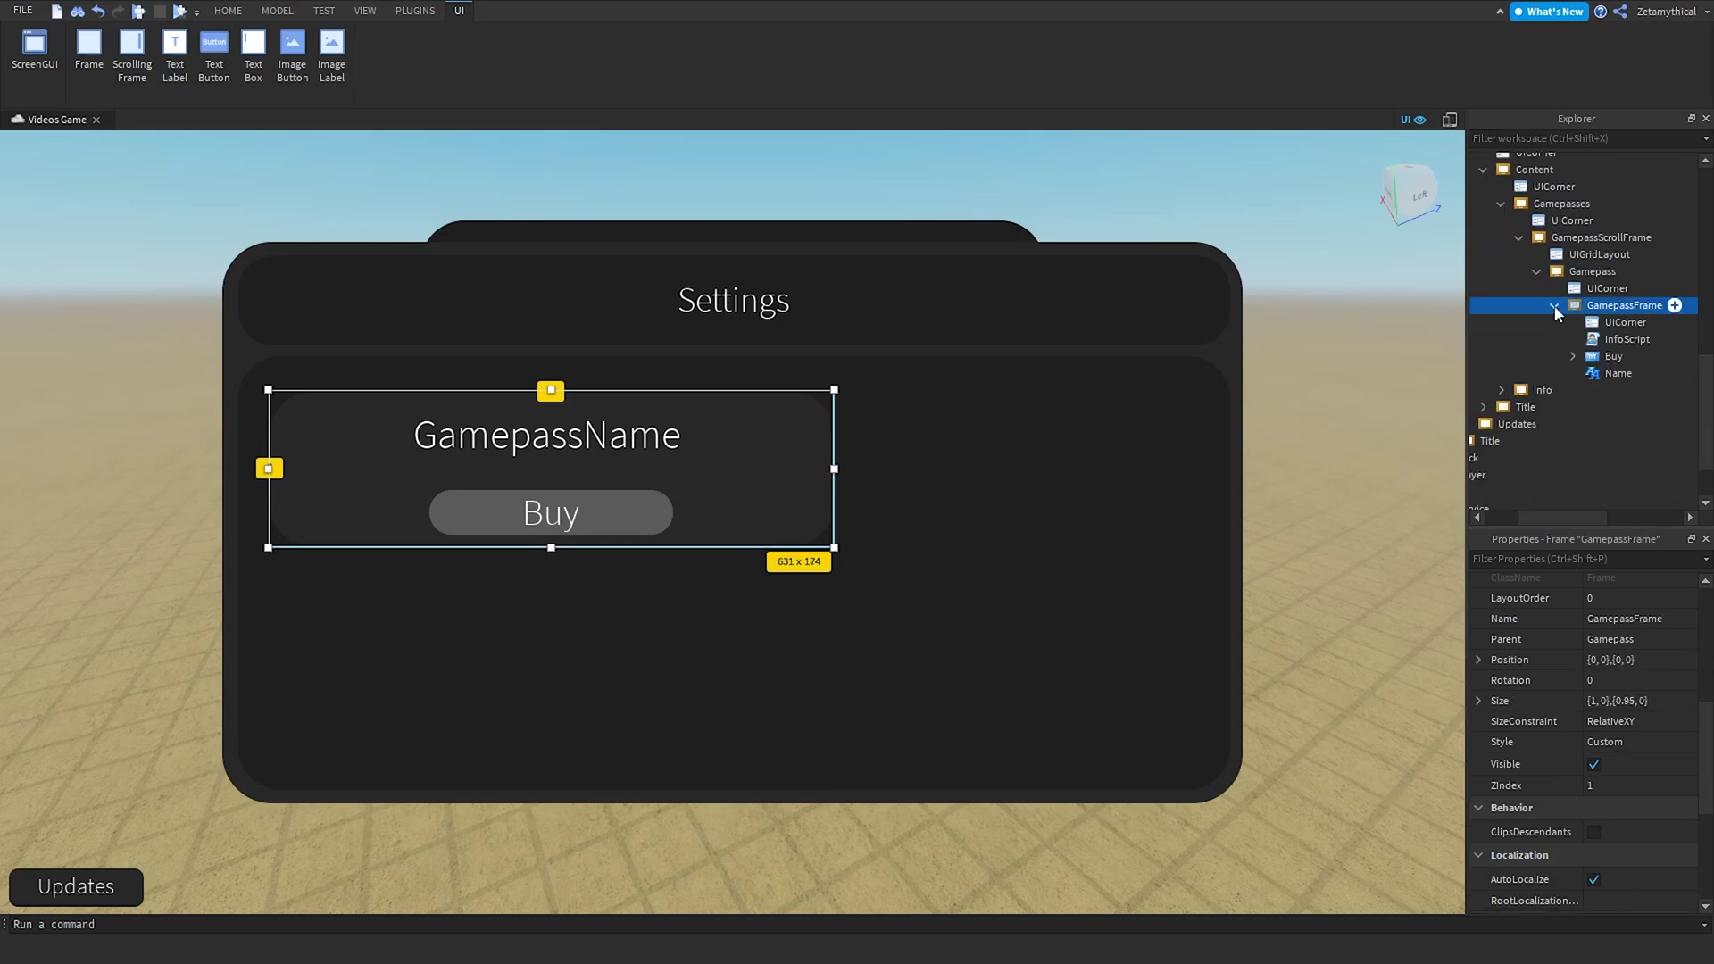
left_click(1571, 356)
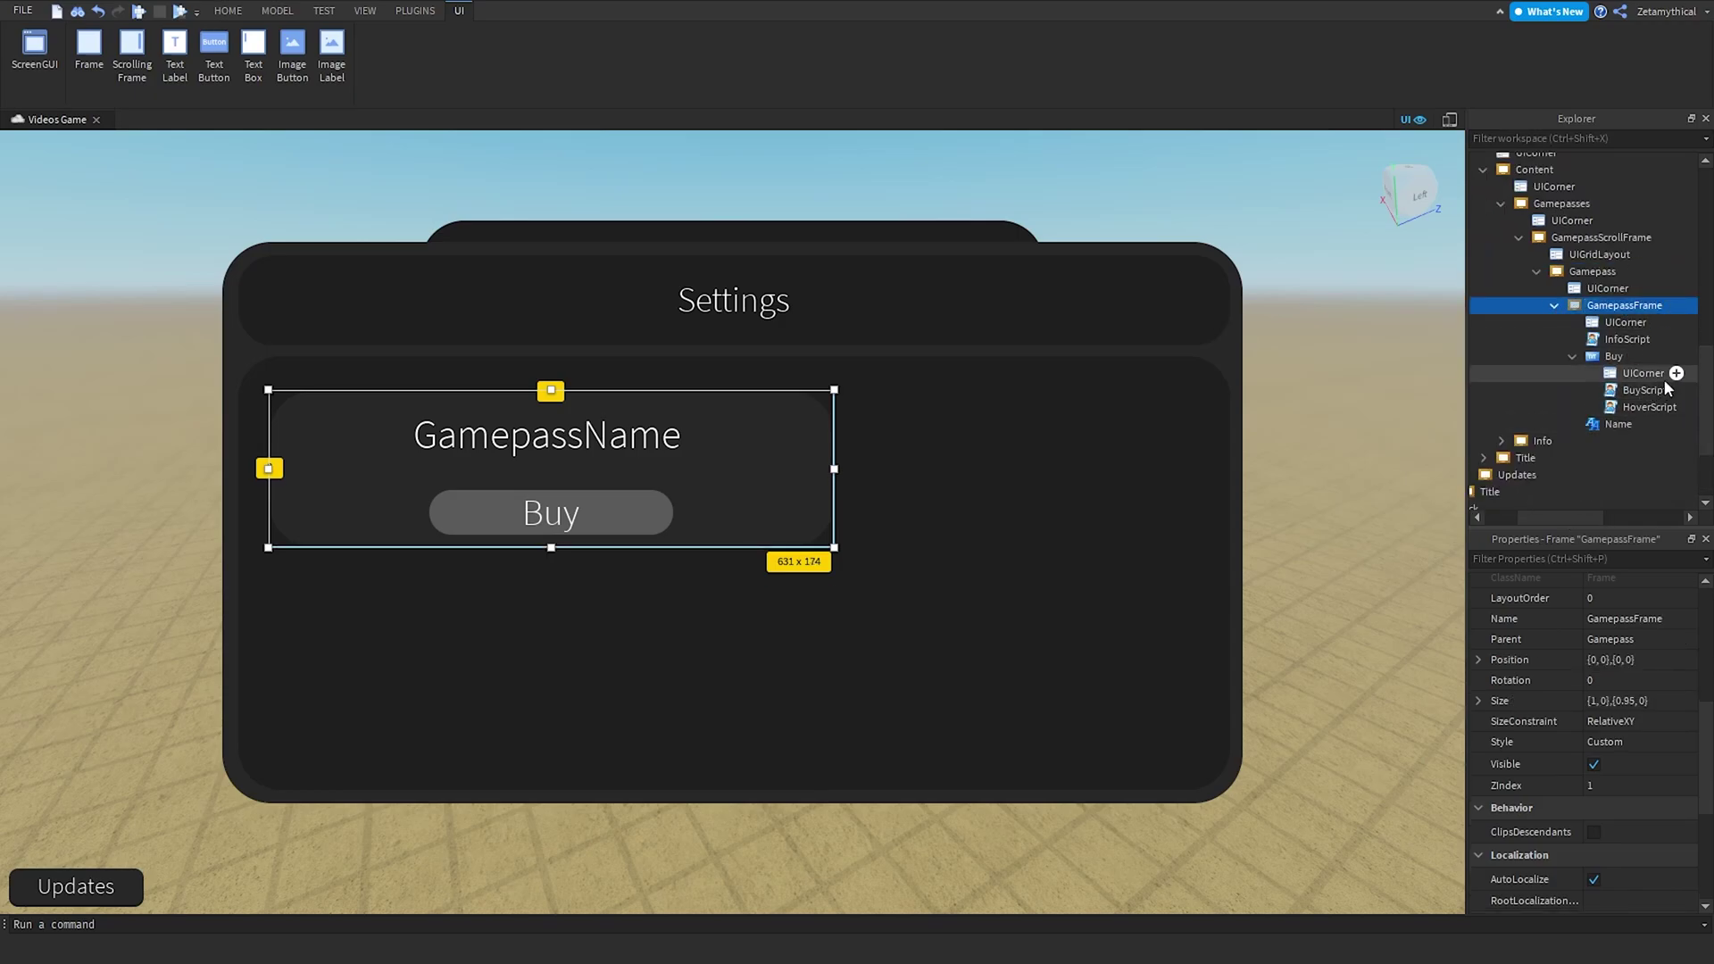
double_click(1634, 392)
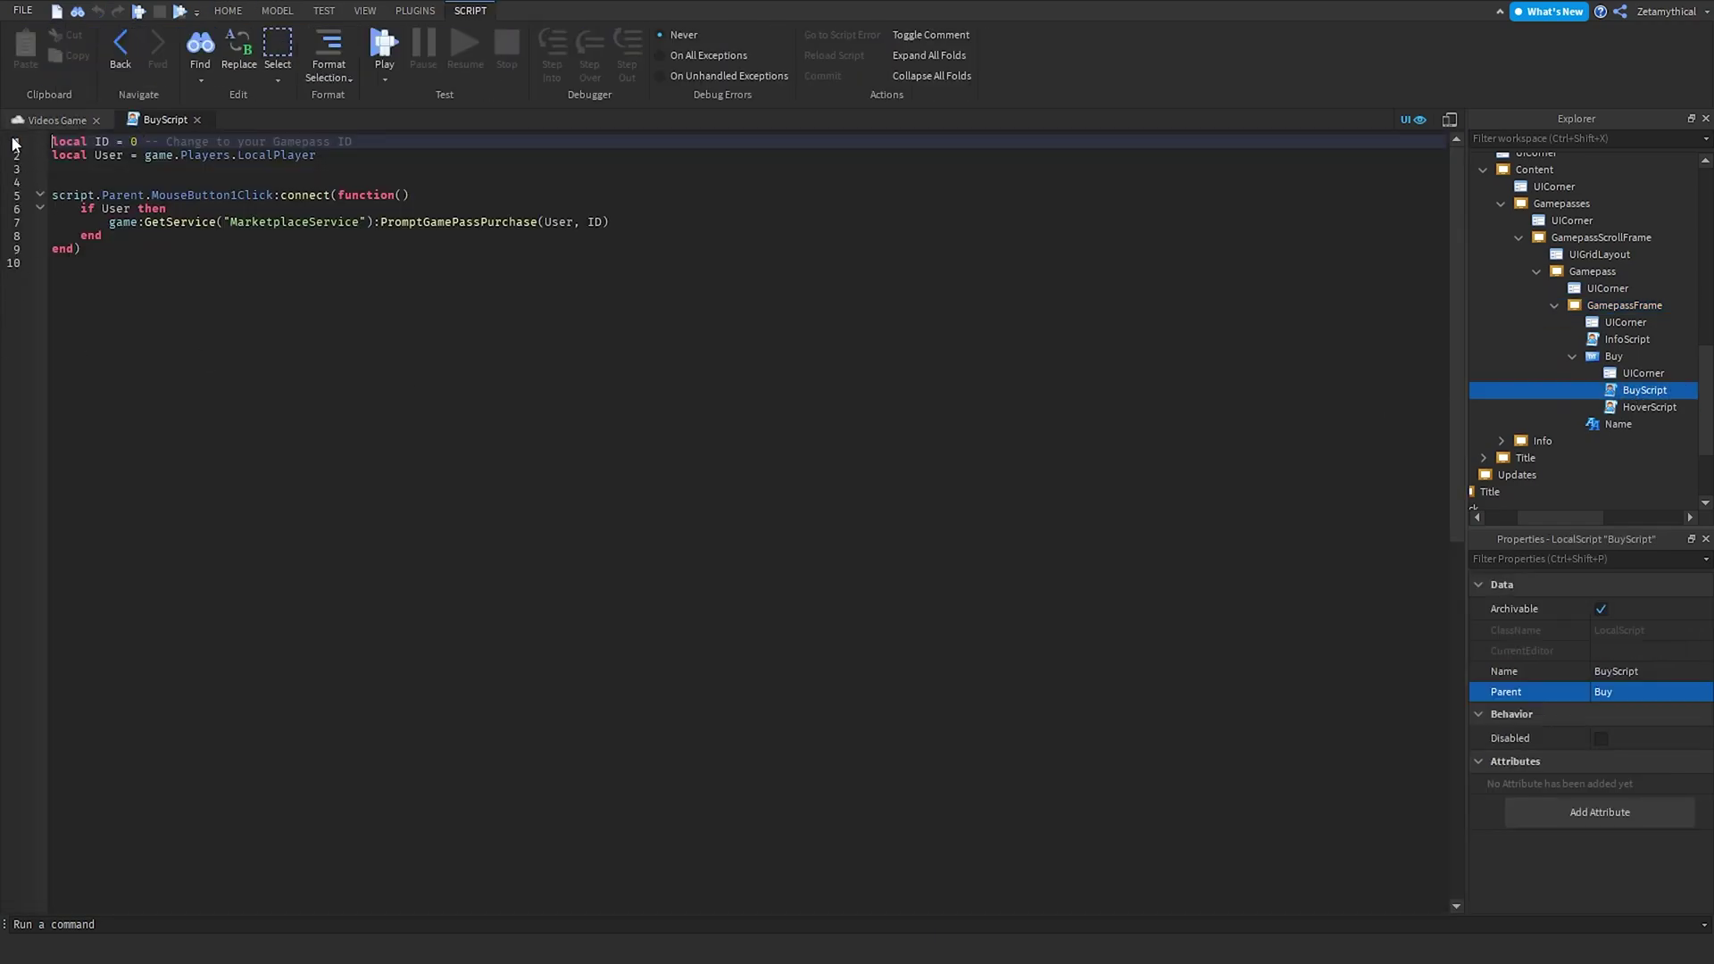
left_click_drag(54, 141, 129, 143)
left_click(137, 142)
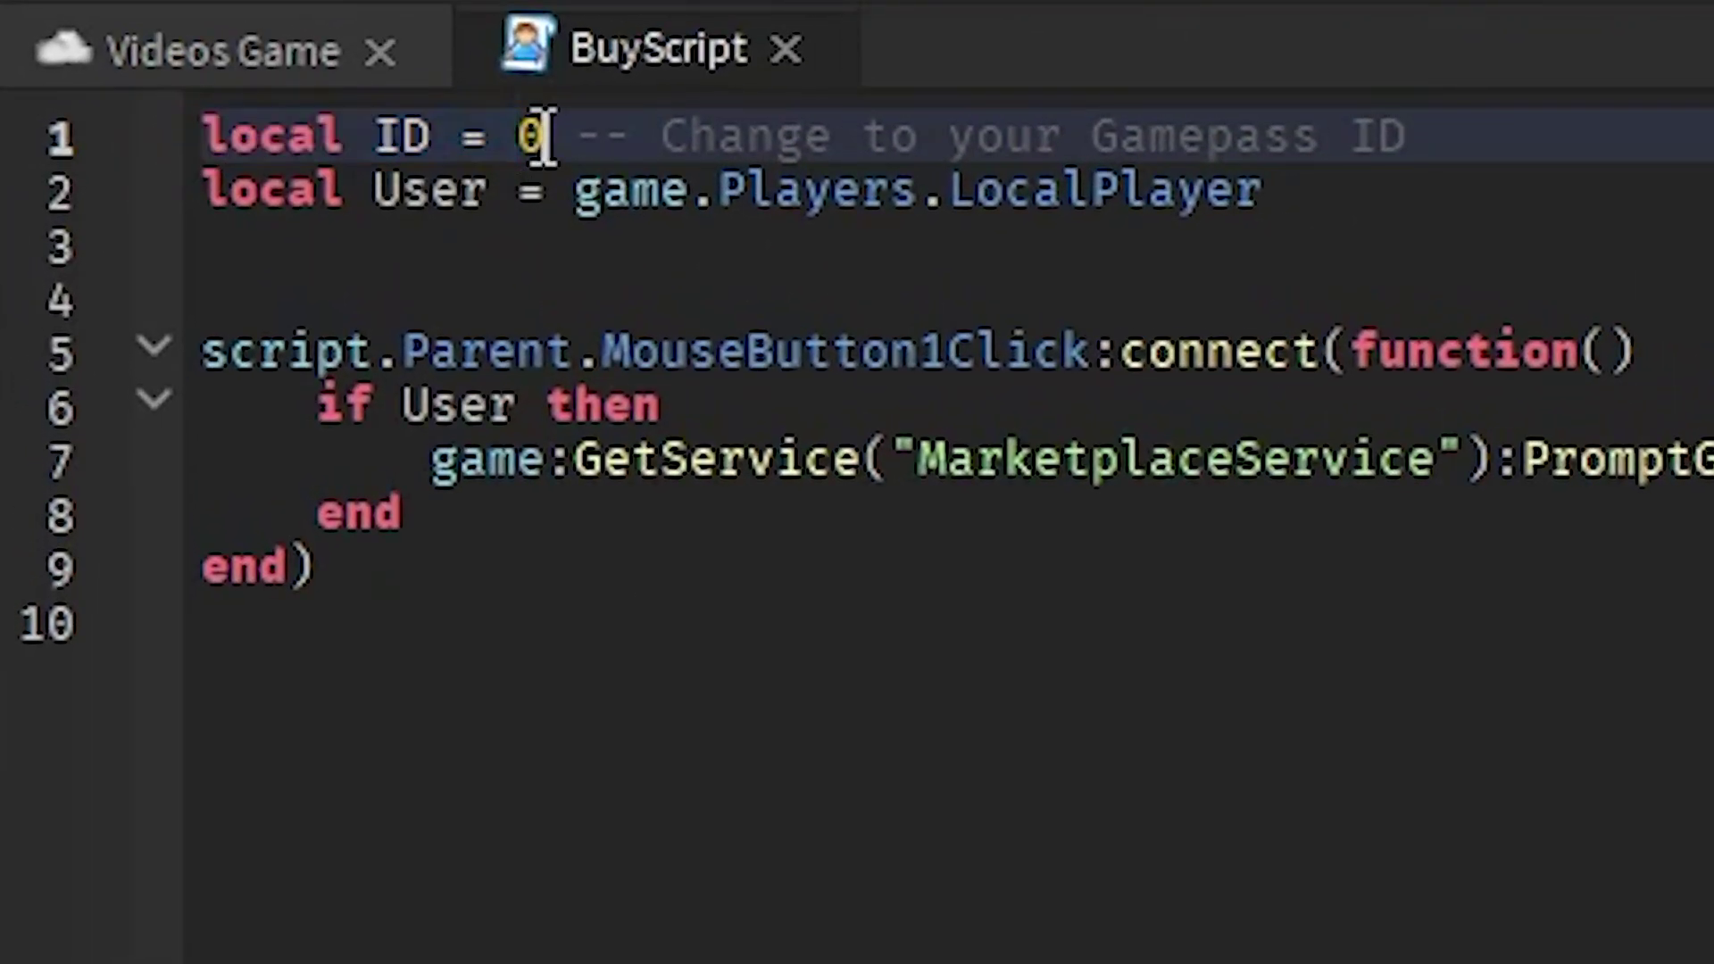
key("BackSpace")
type("8734697548")
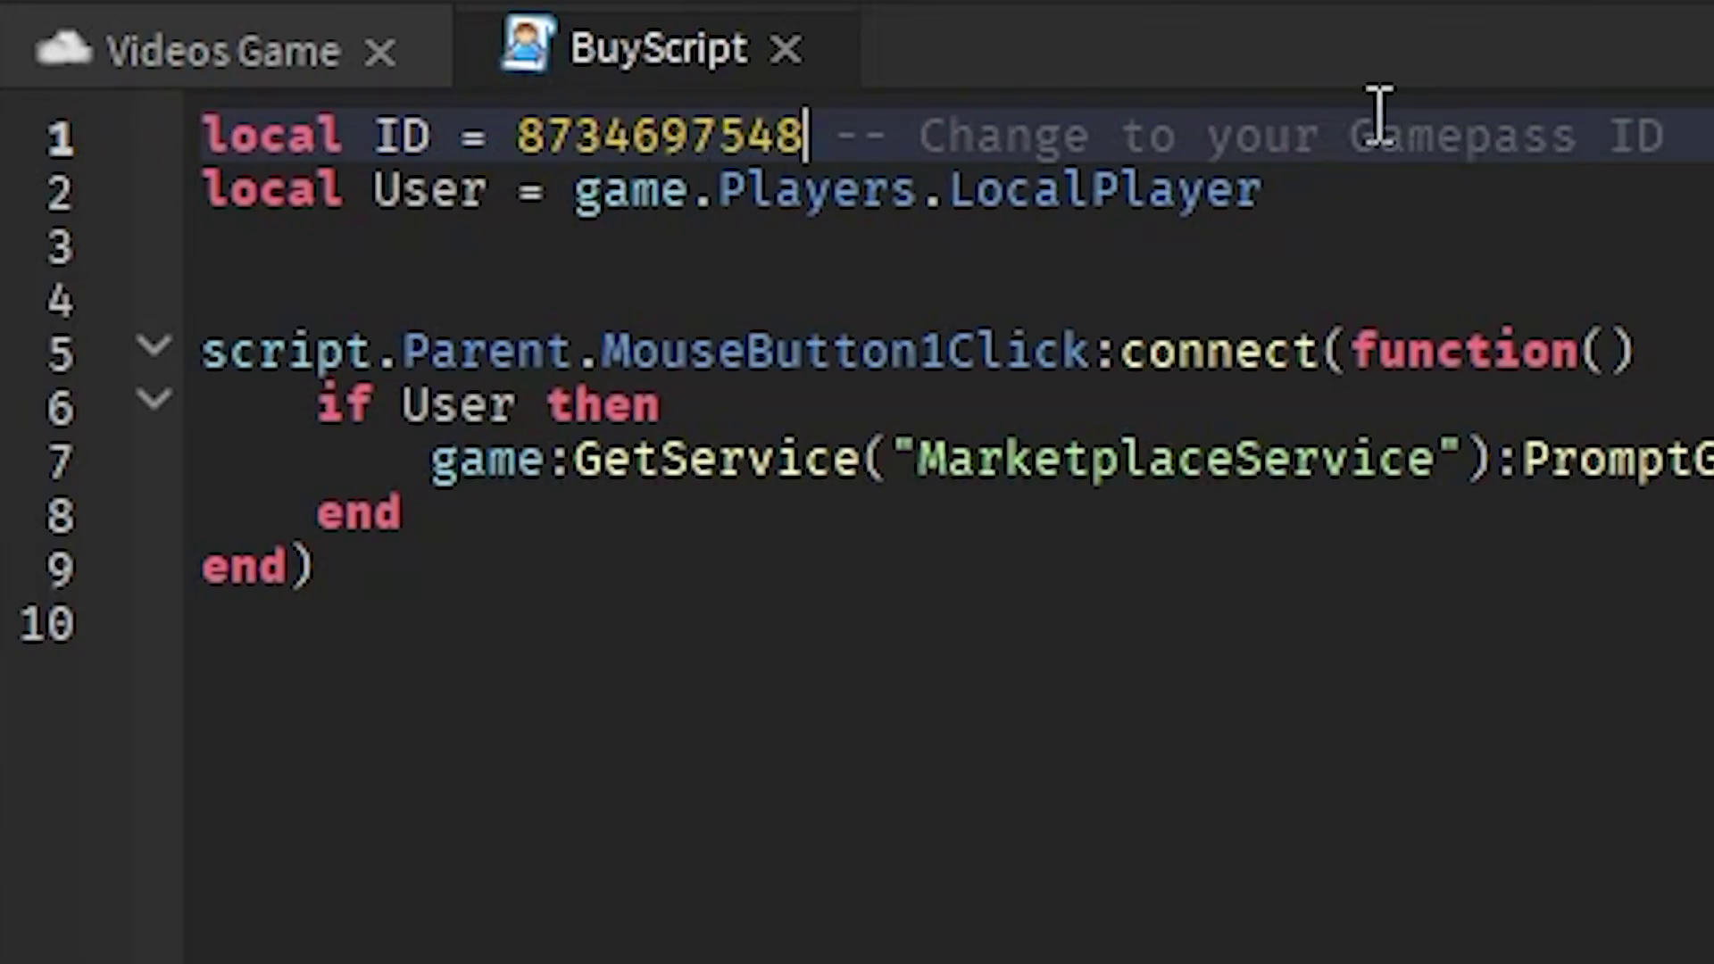
key("ctrl+BackSpace")
type("0")
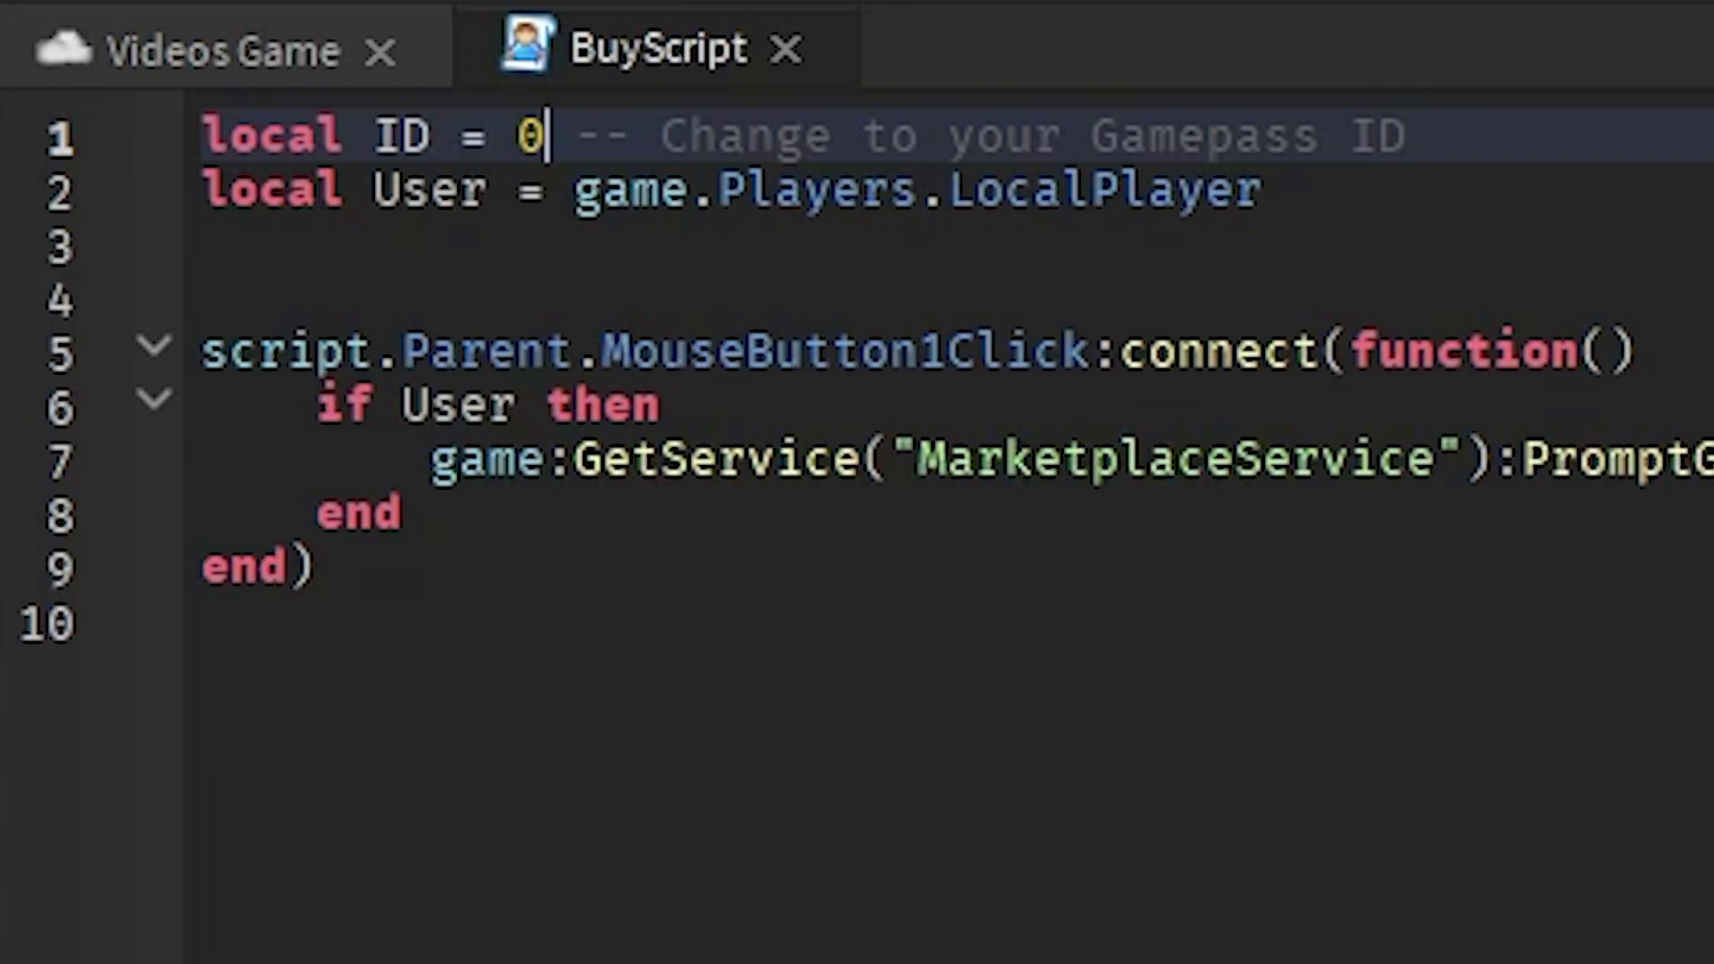
Replace PromptGamePassPurchase with PromptProductPurchase via autocomplete and return to the game view.
left_click_drag(1520, 452, 1713, 457)
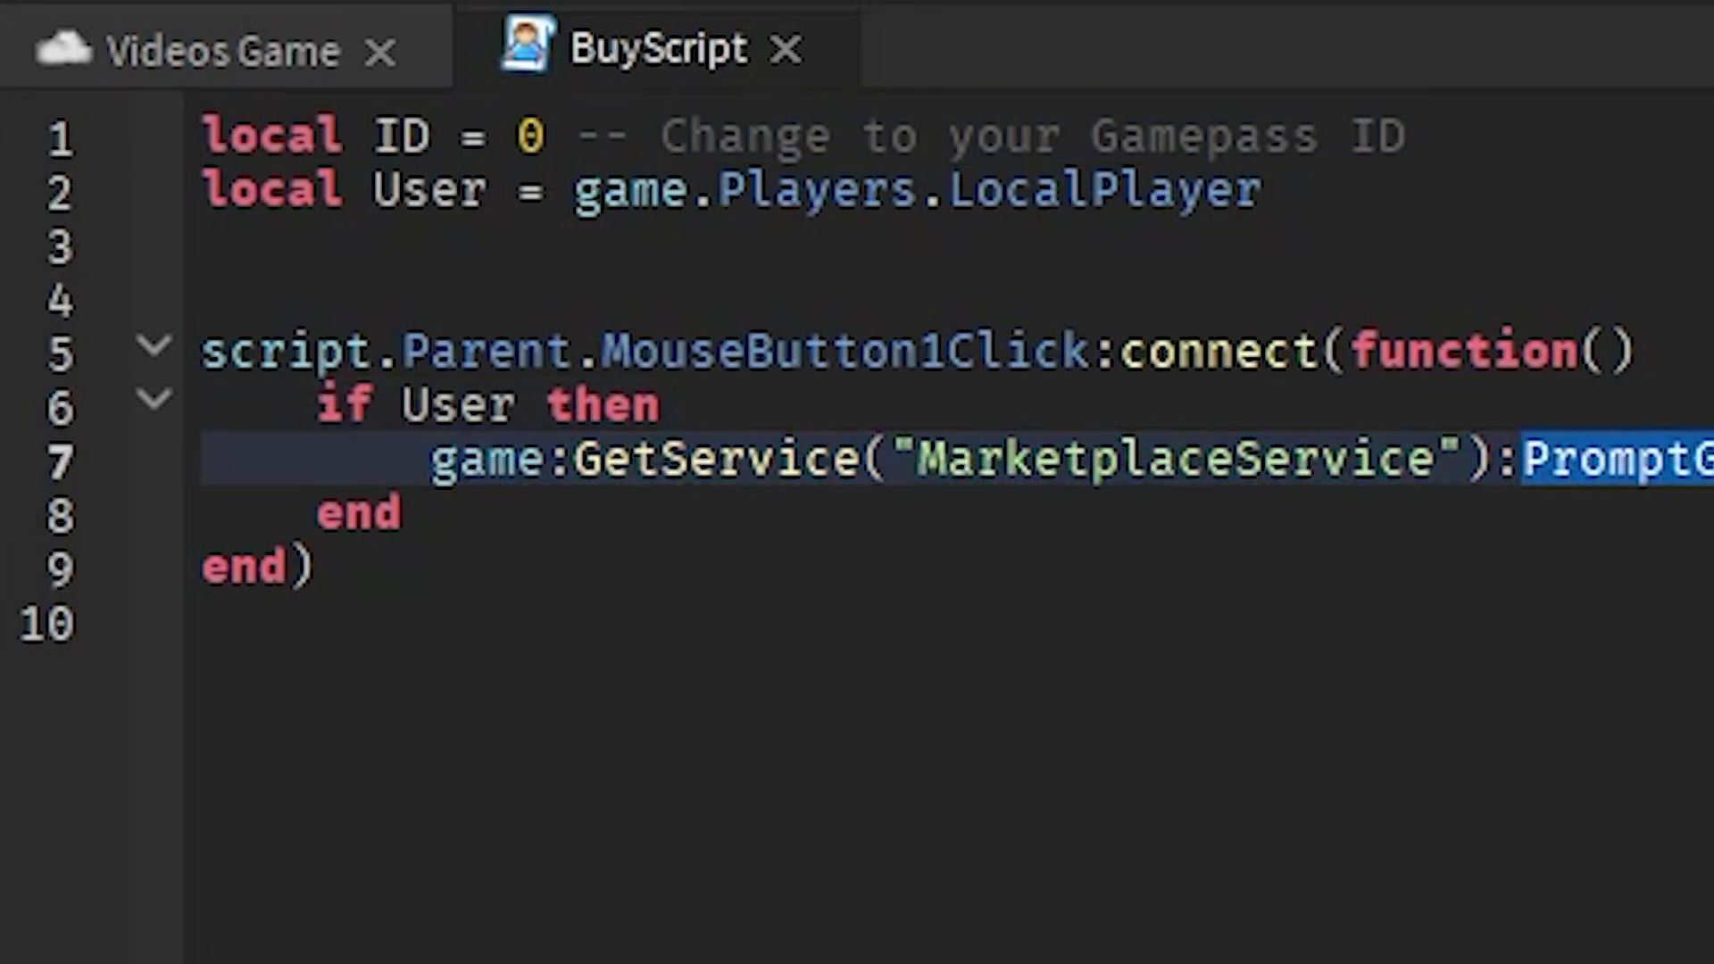
left_click(1384, 451)
left_click(1350, 464)
left_click_drag(1356, 464, 898, 478)
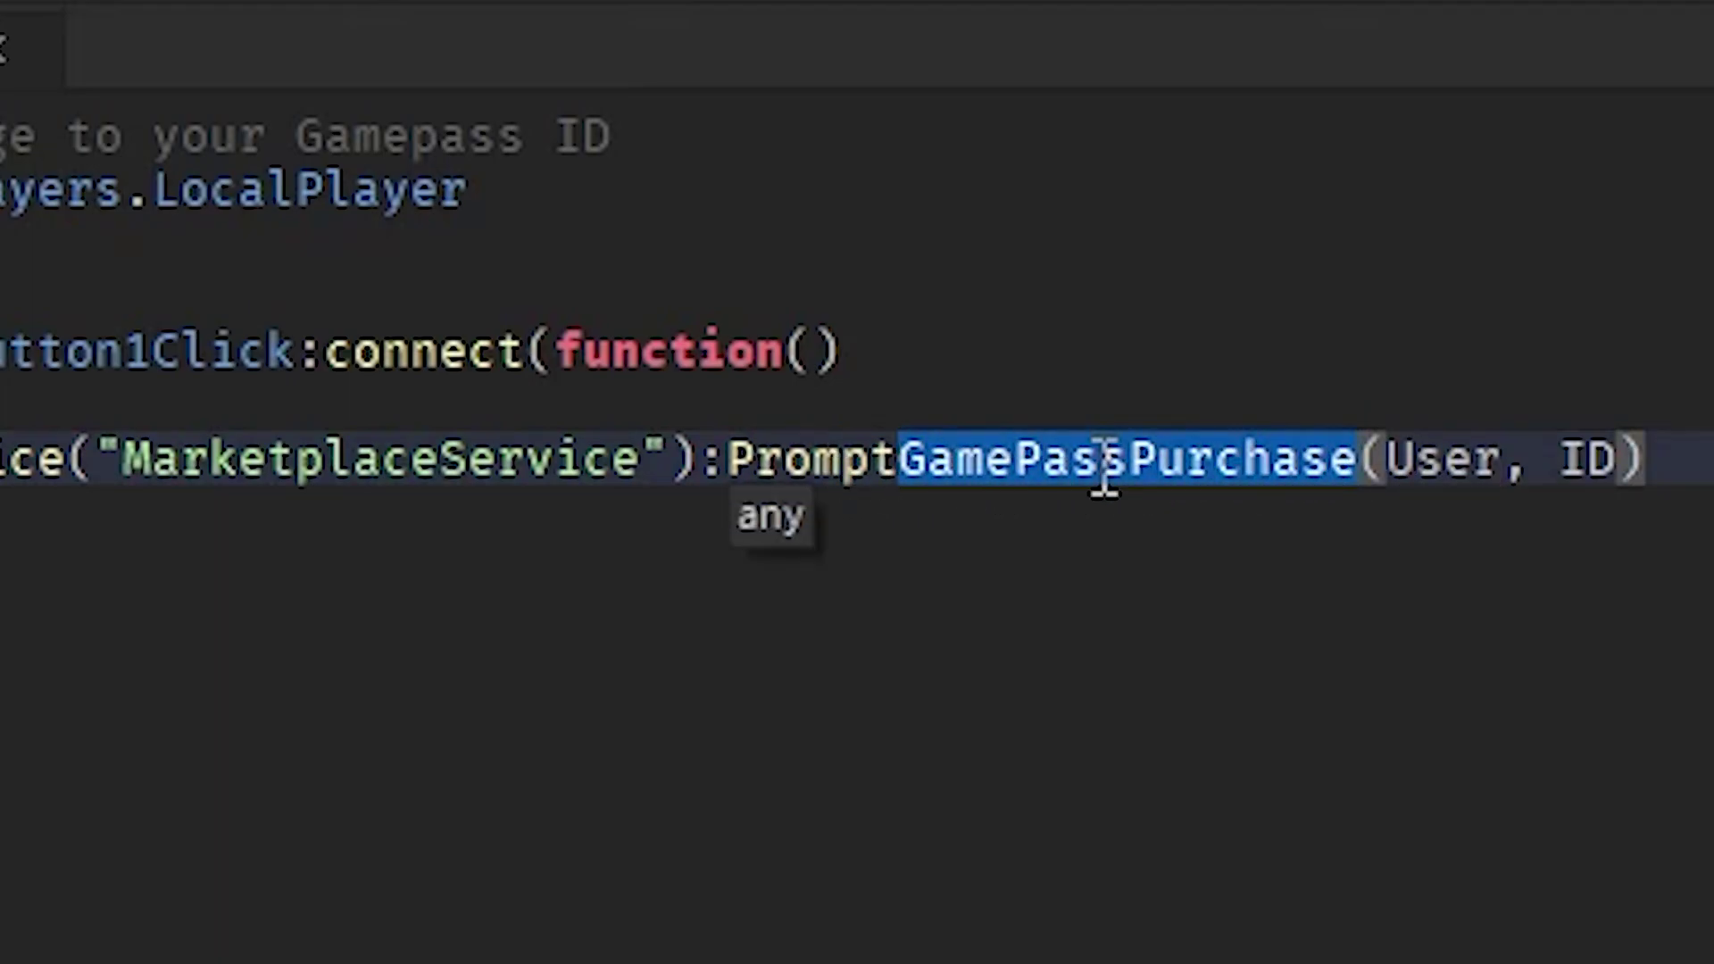
key("BackSpace")
type("pr")
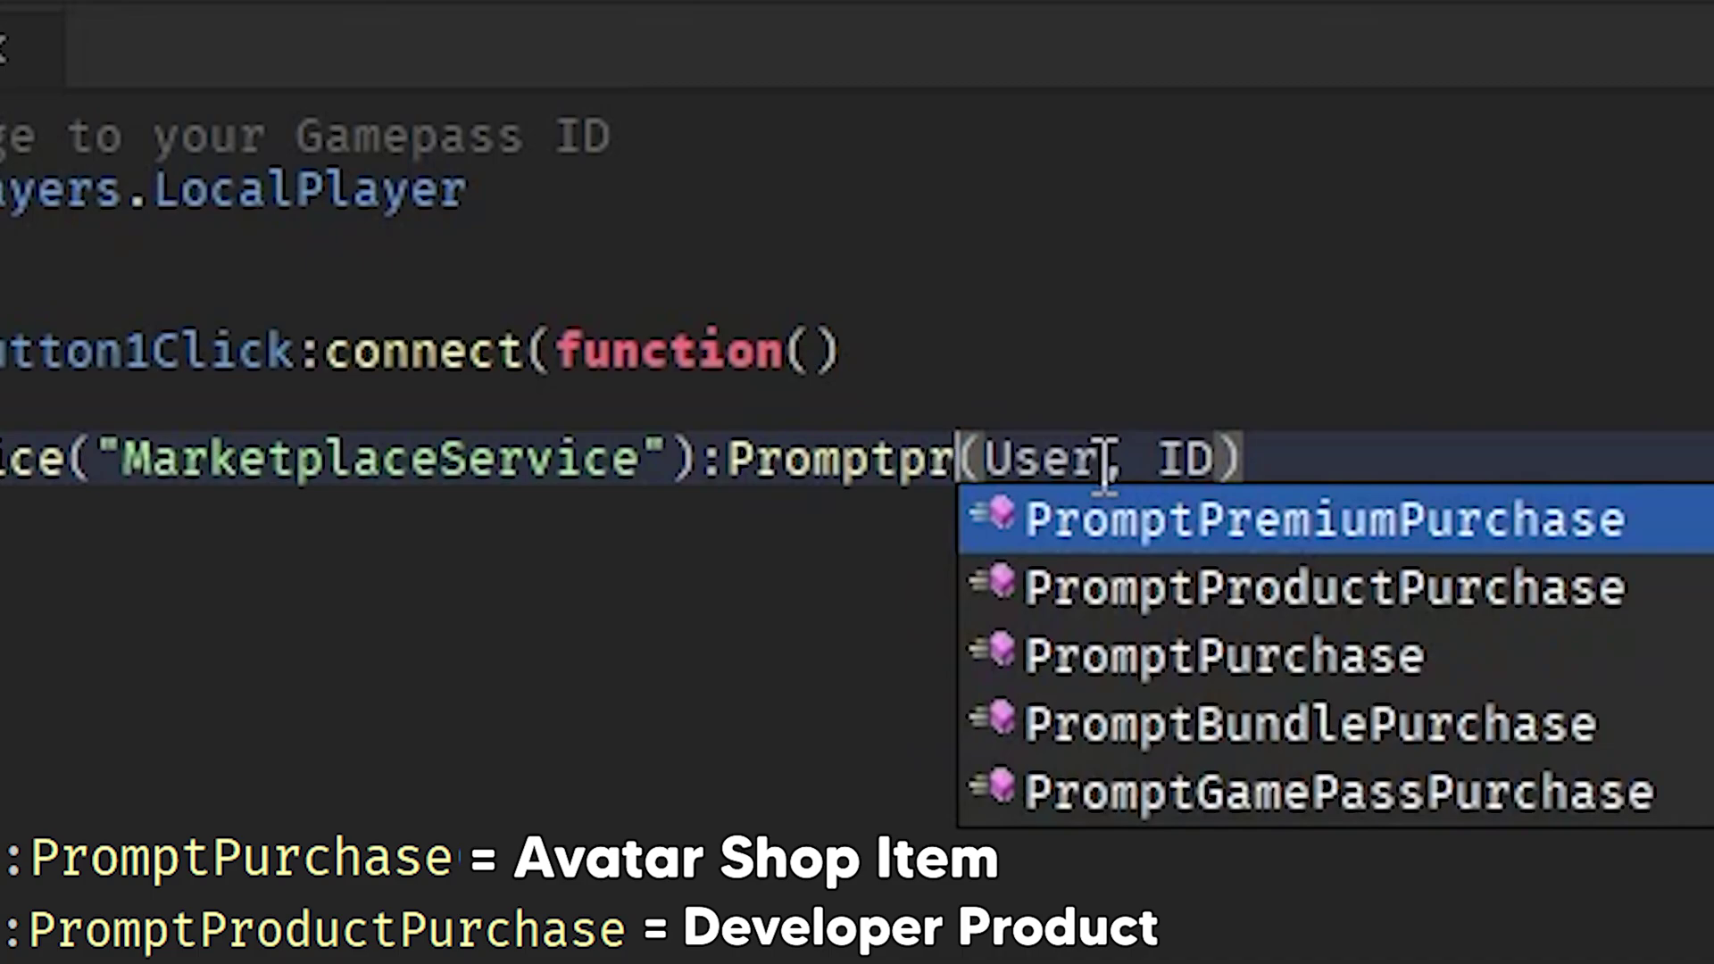
key("Down")
key("Return")
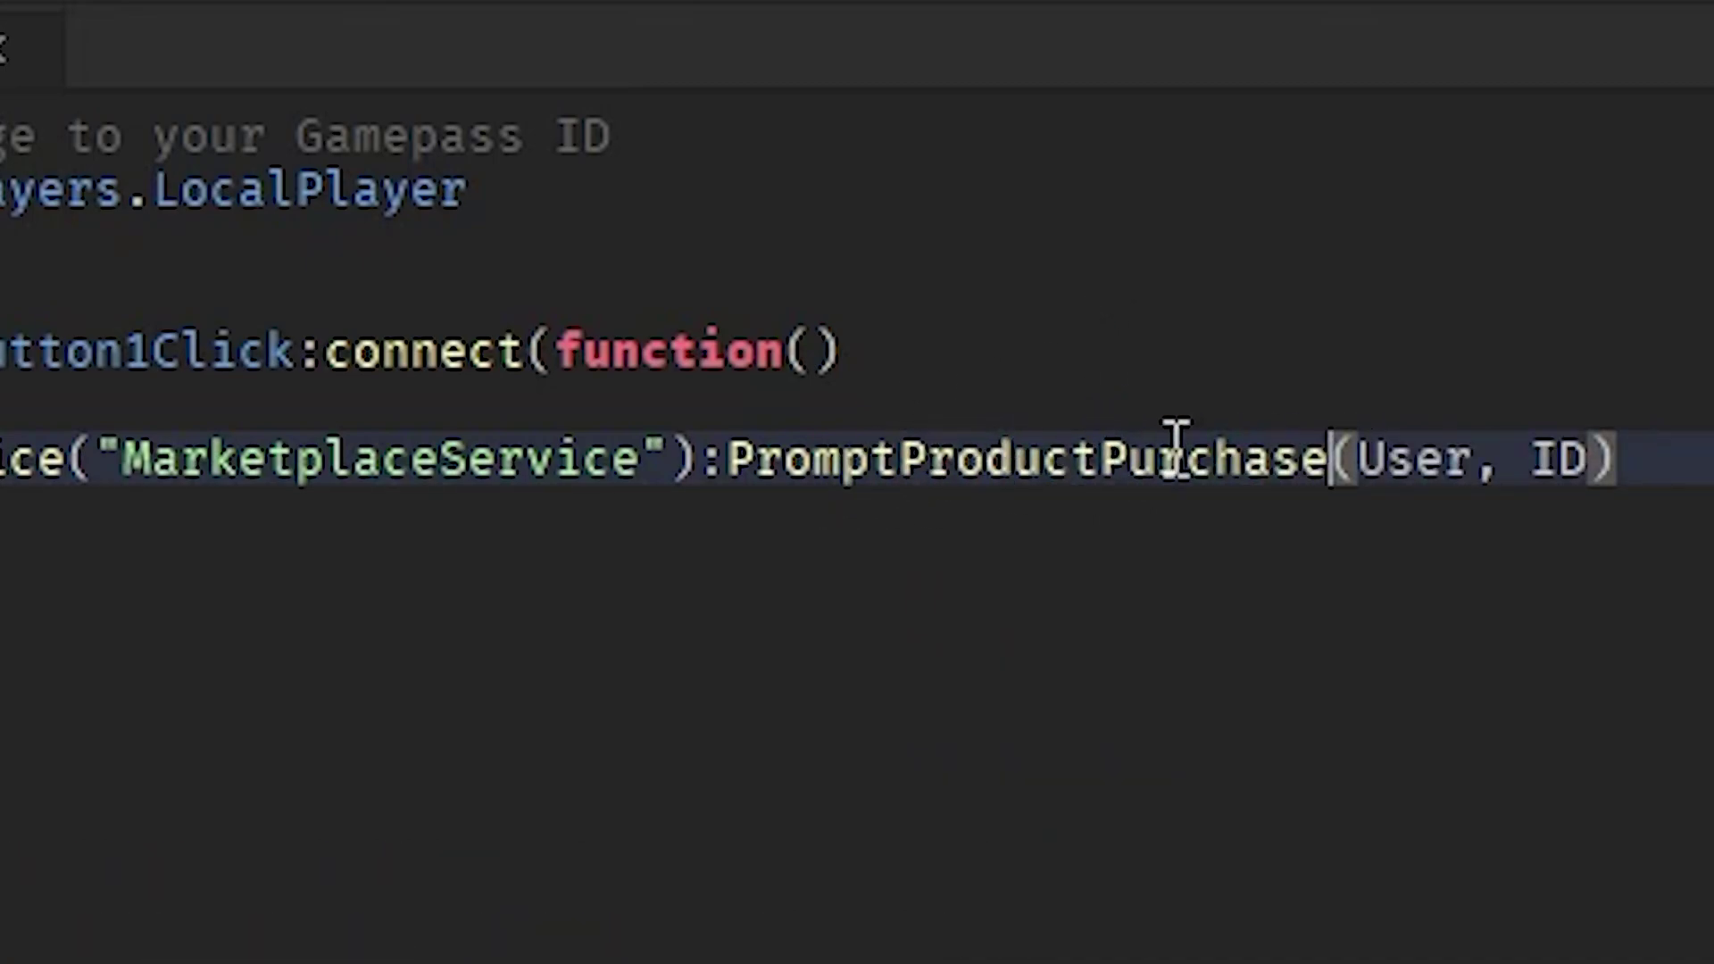
left_click(53, 121)
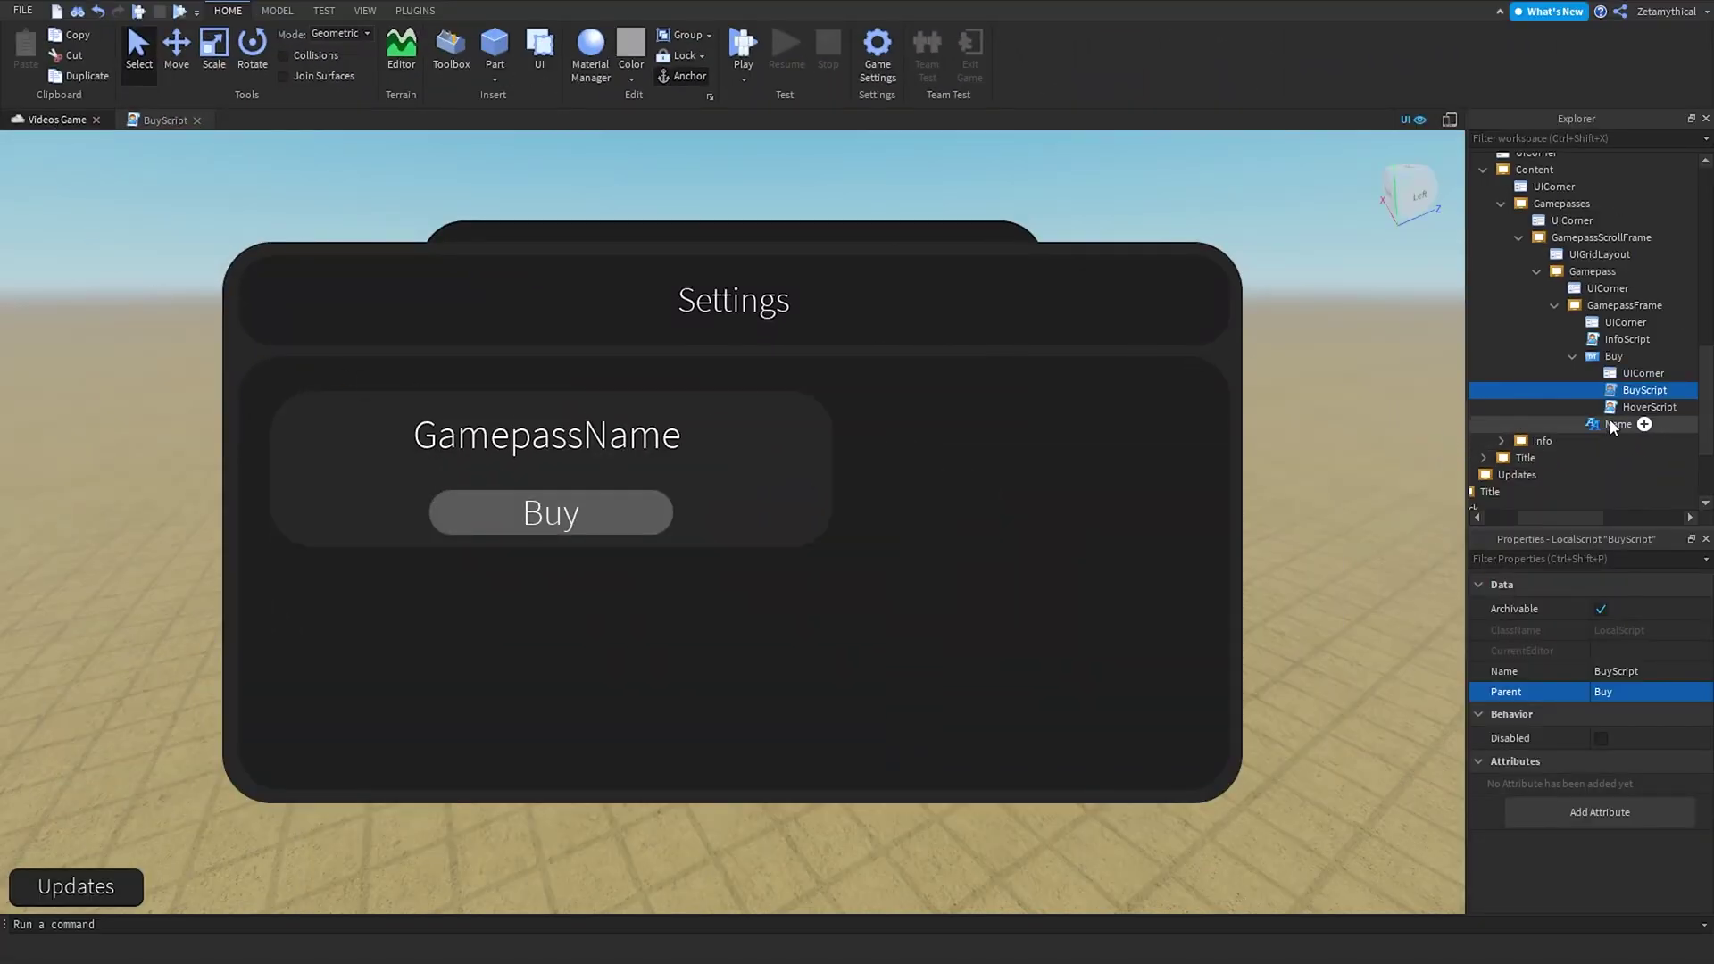
Duplicate the Gamepass template frame, then delete the copy.
left_click(1590, 307)
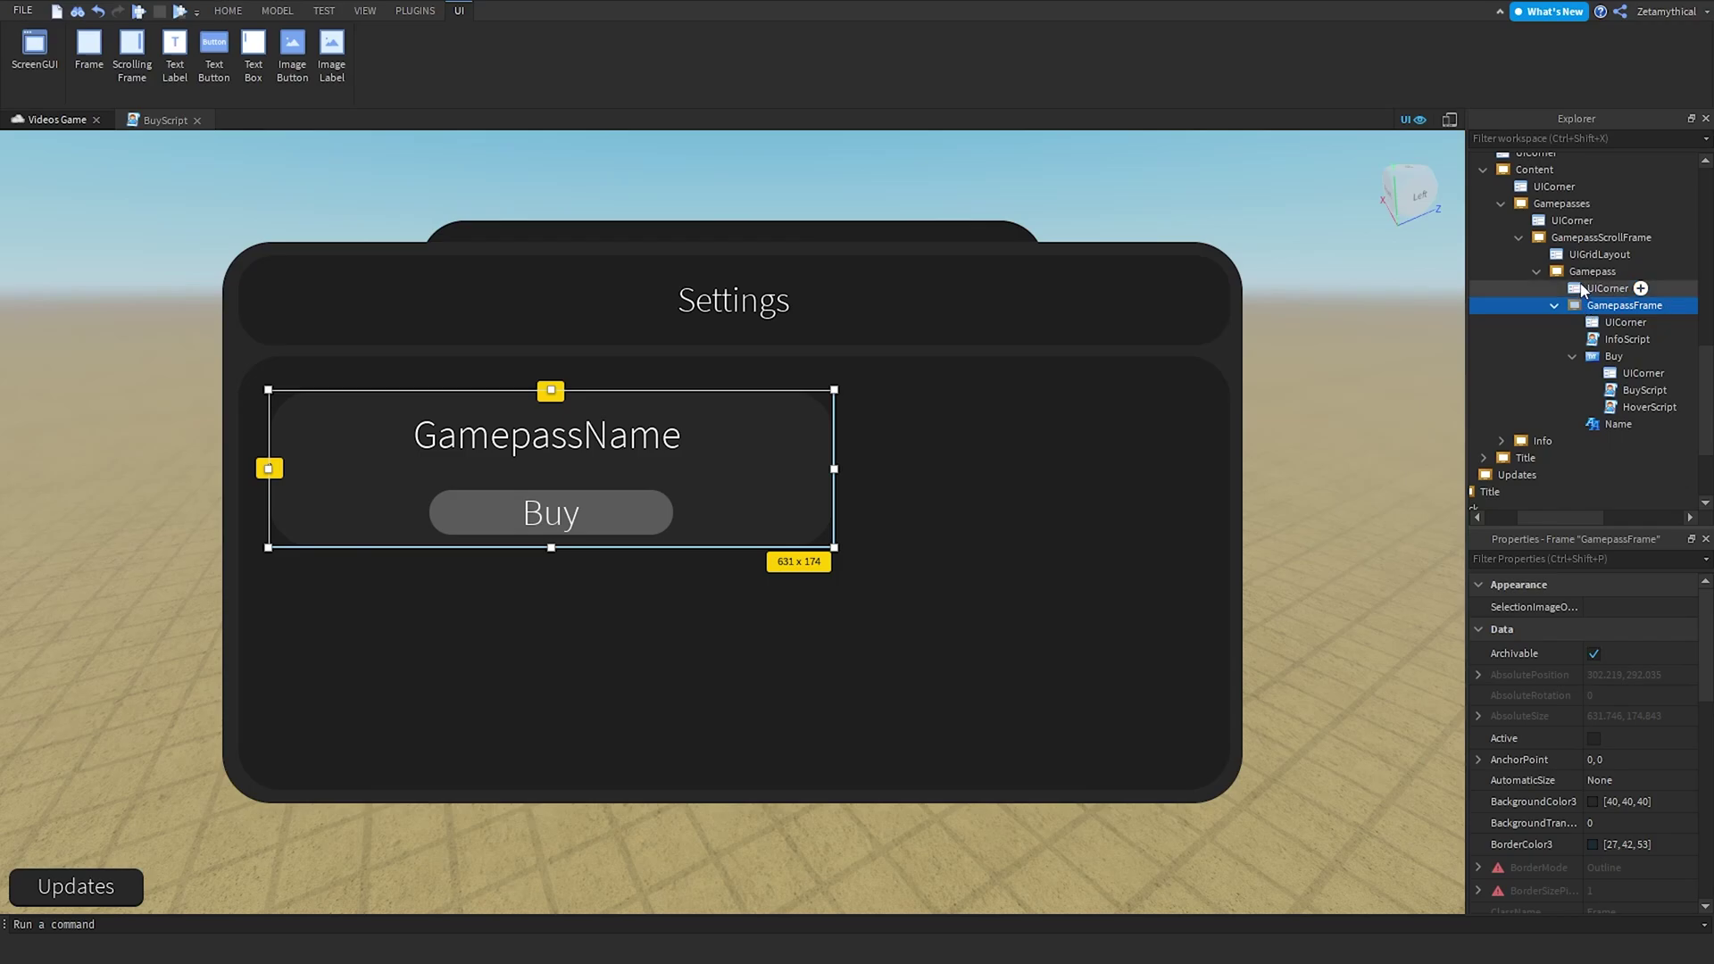
left_click(1592, 272)
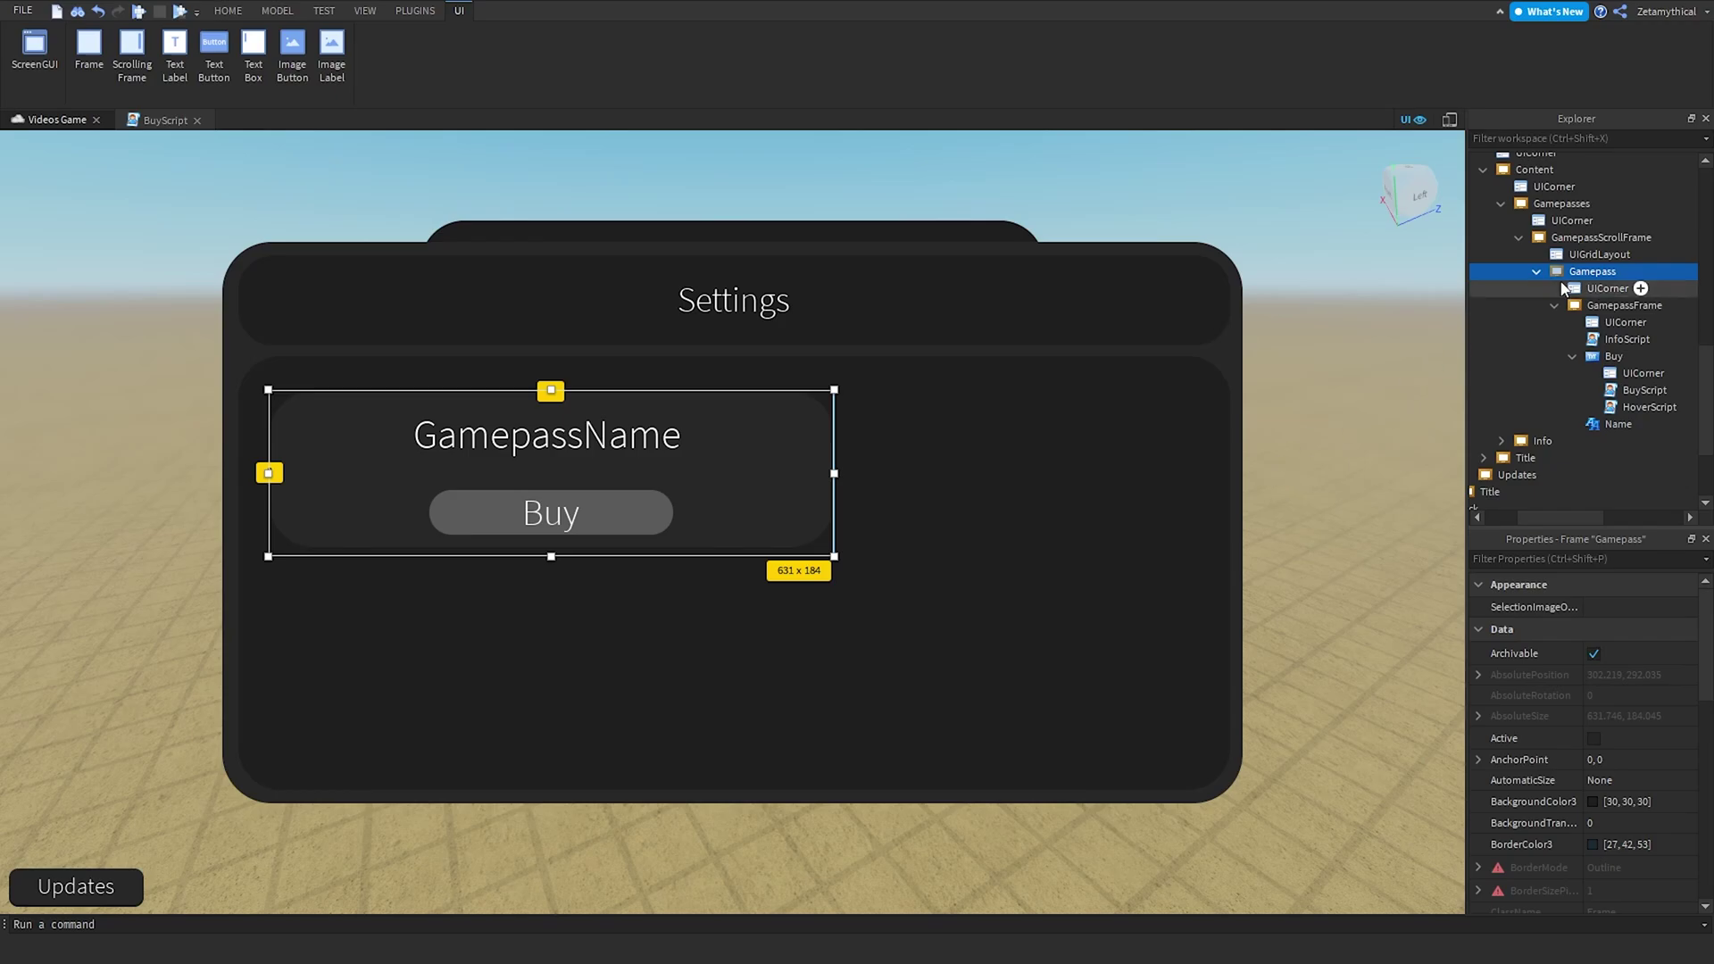
right_click(1566, 272)
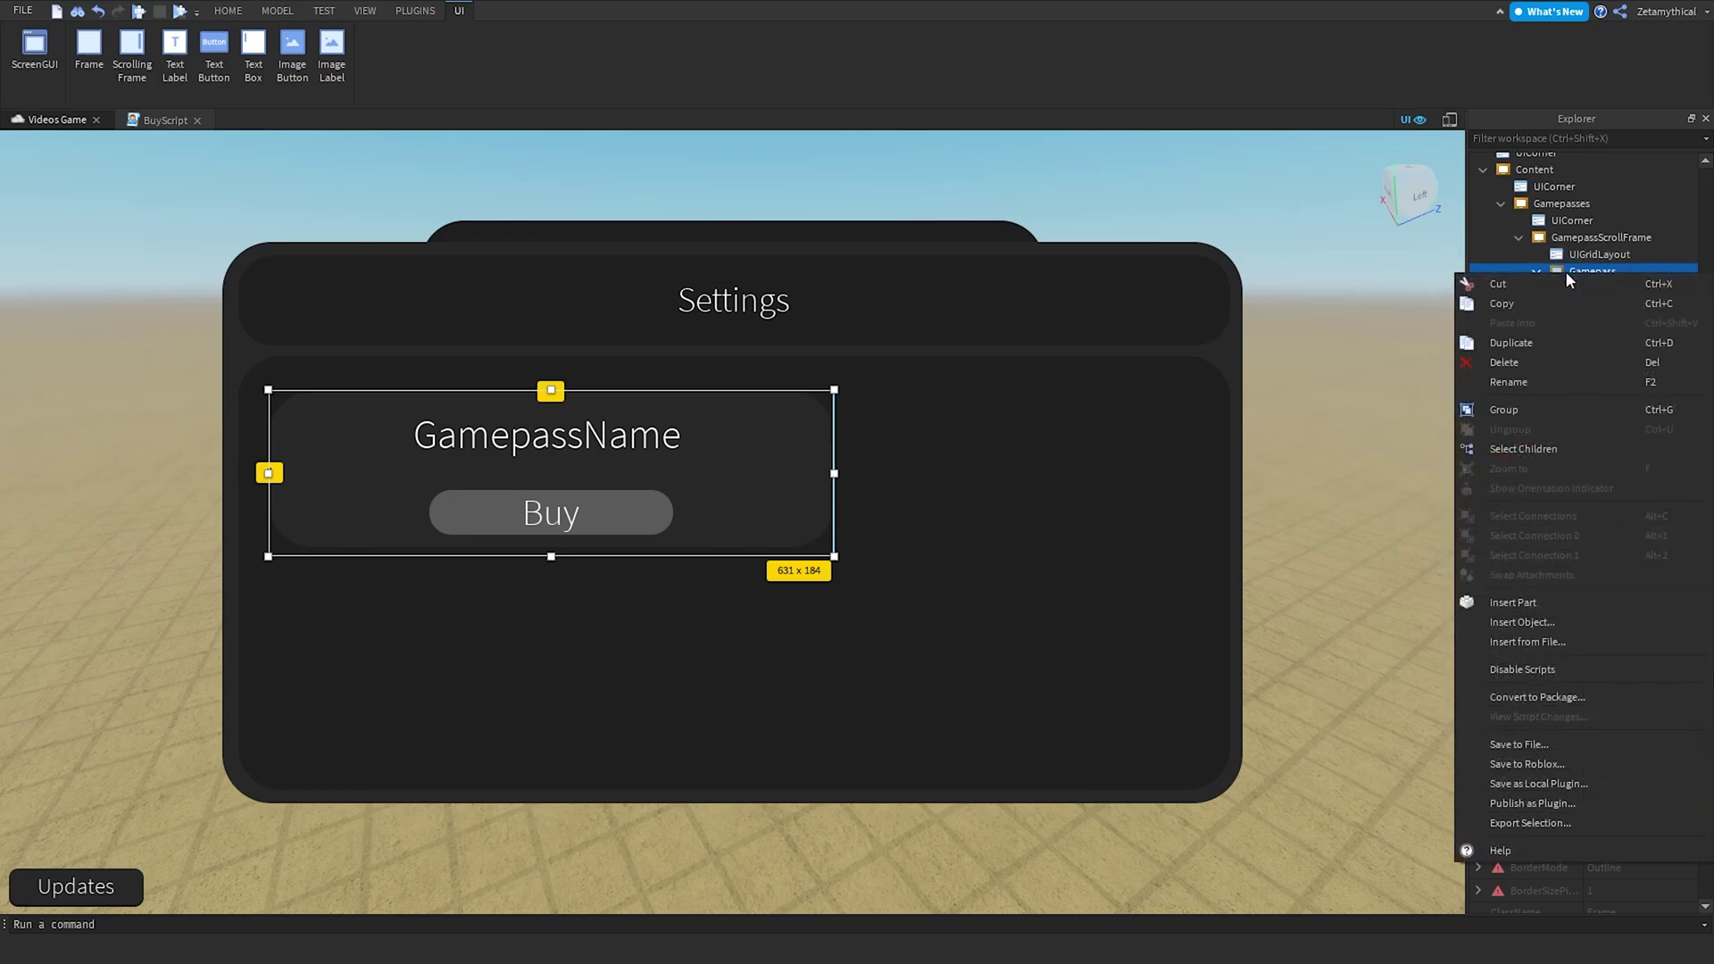
left_click(1512, 343)
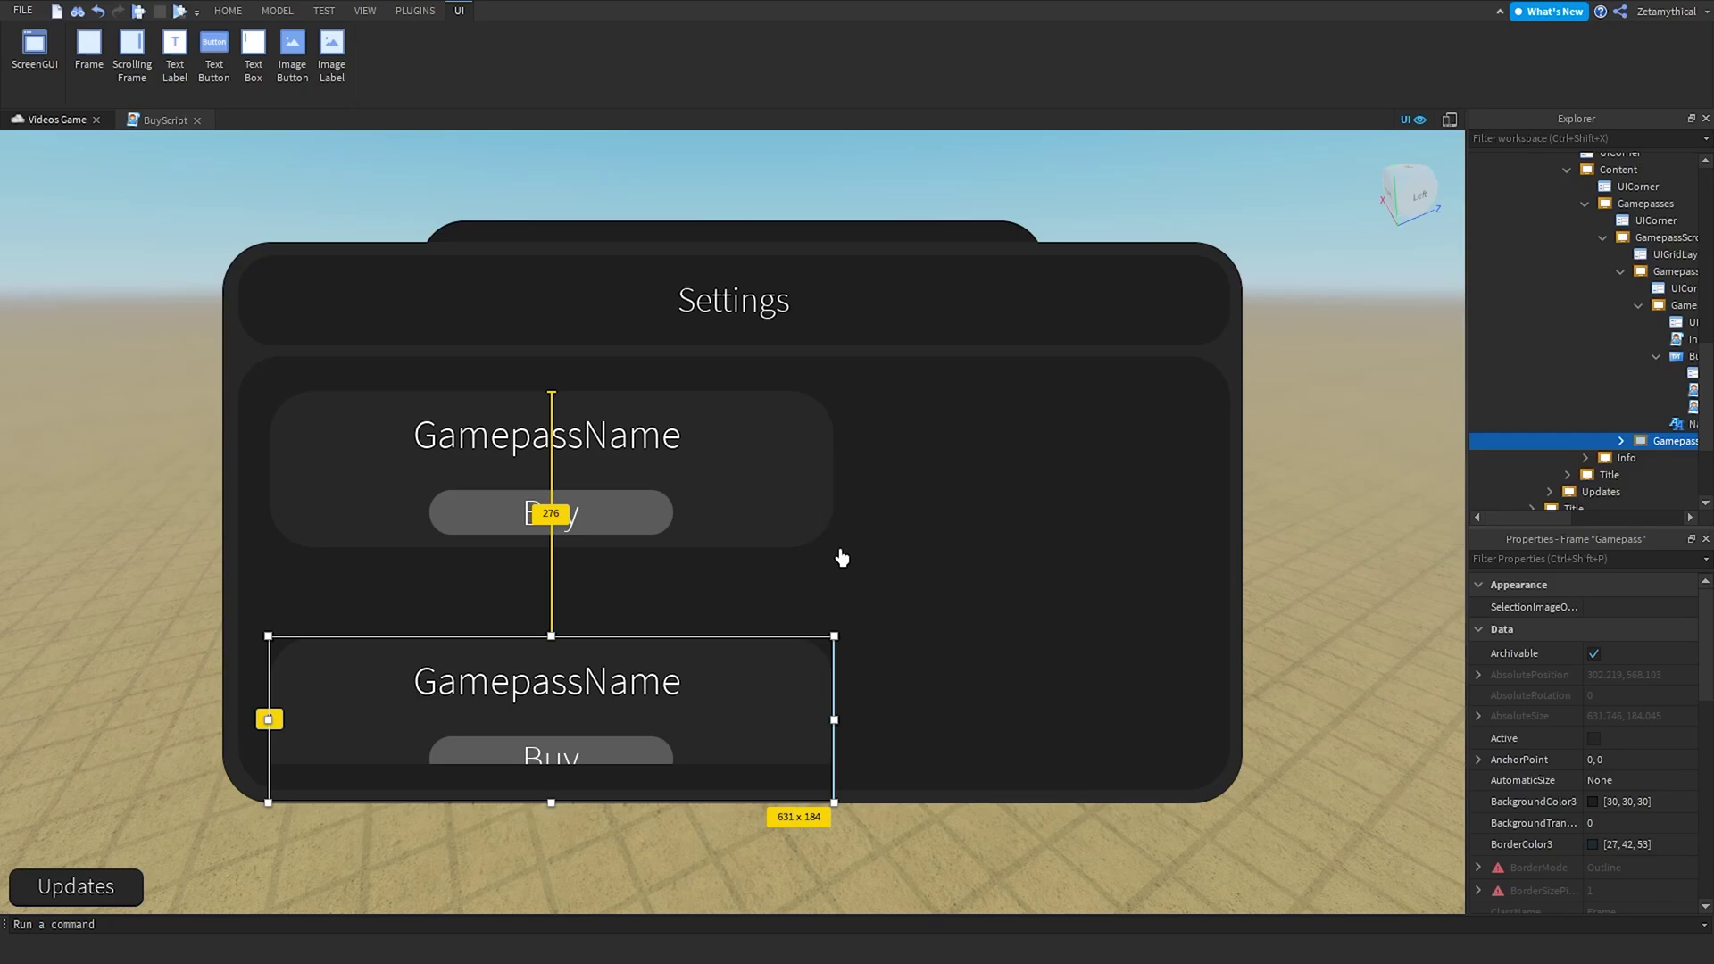
key("Delete")
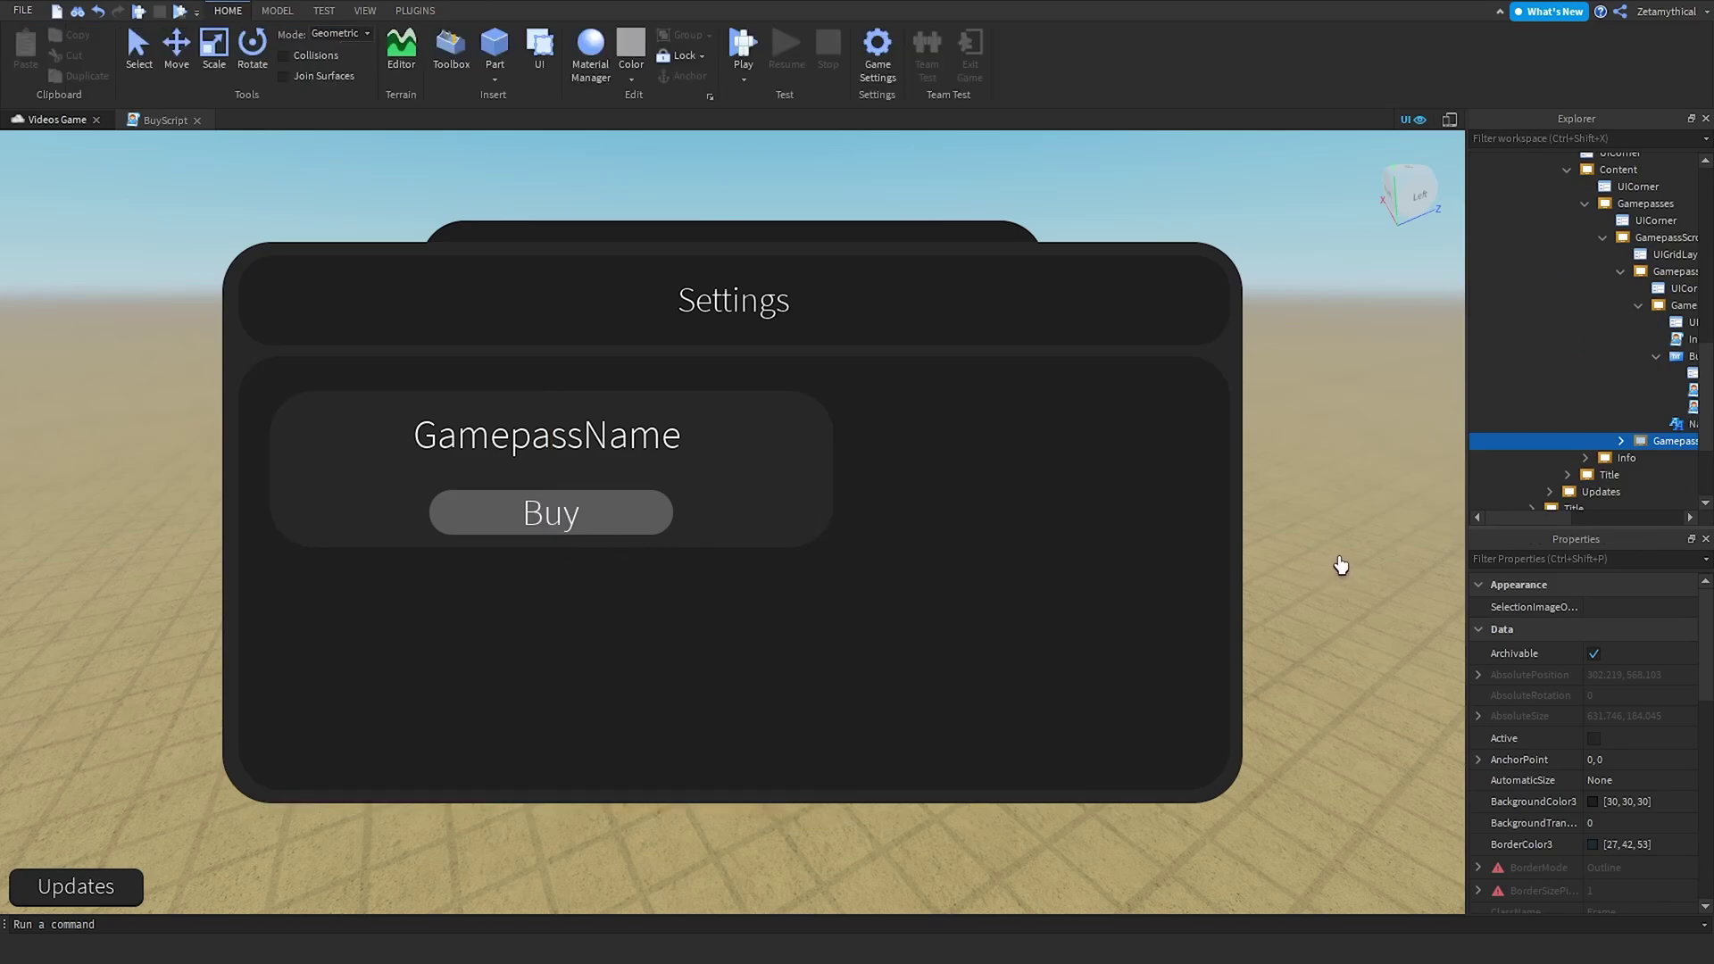
left_click_drag(1551, 518, 1569, 517)
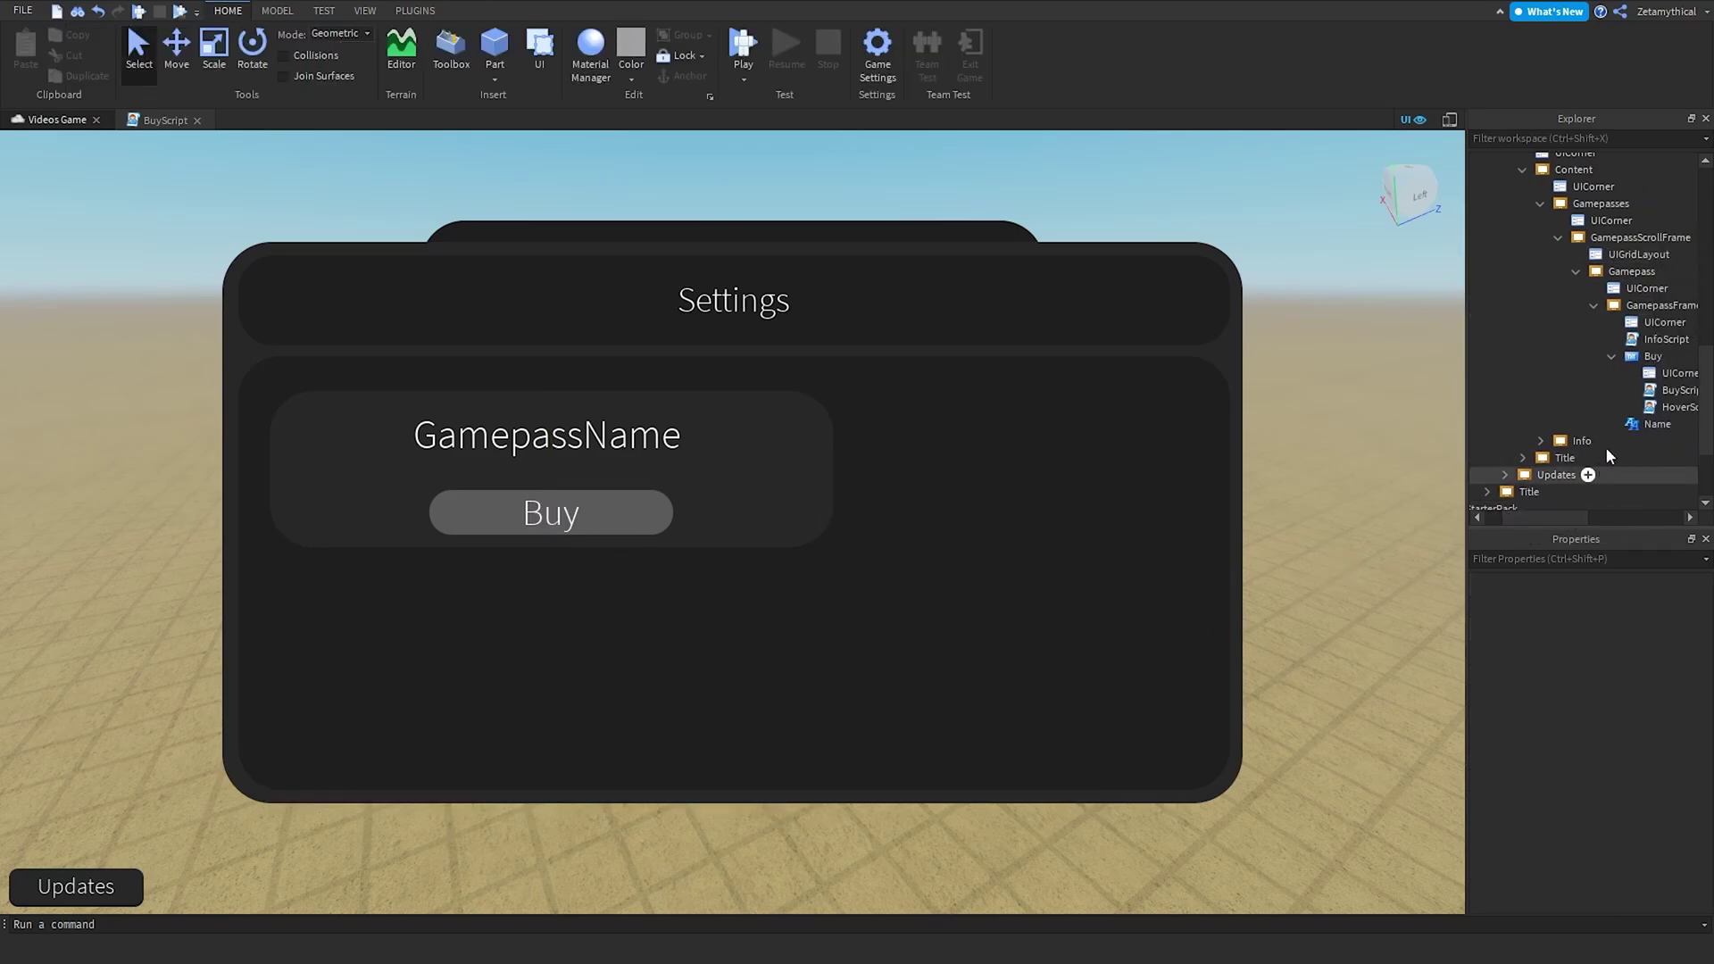
Set the UIGridLayout CellPadding Y Scale to 0.05 and duplicate the Gamepass card to preview spacing.
left_click(1630, 255)
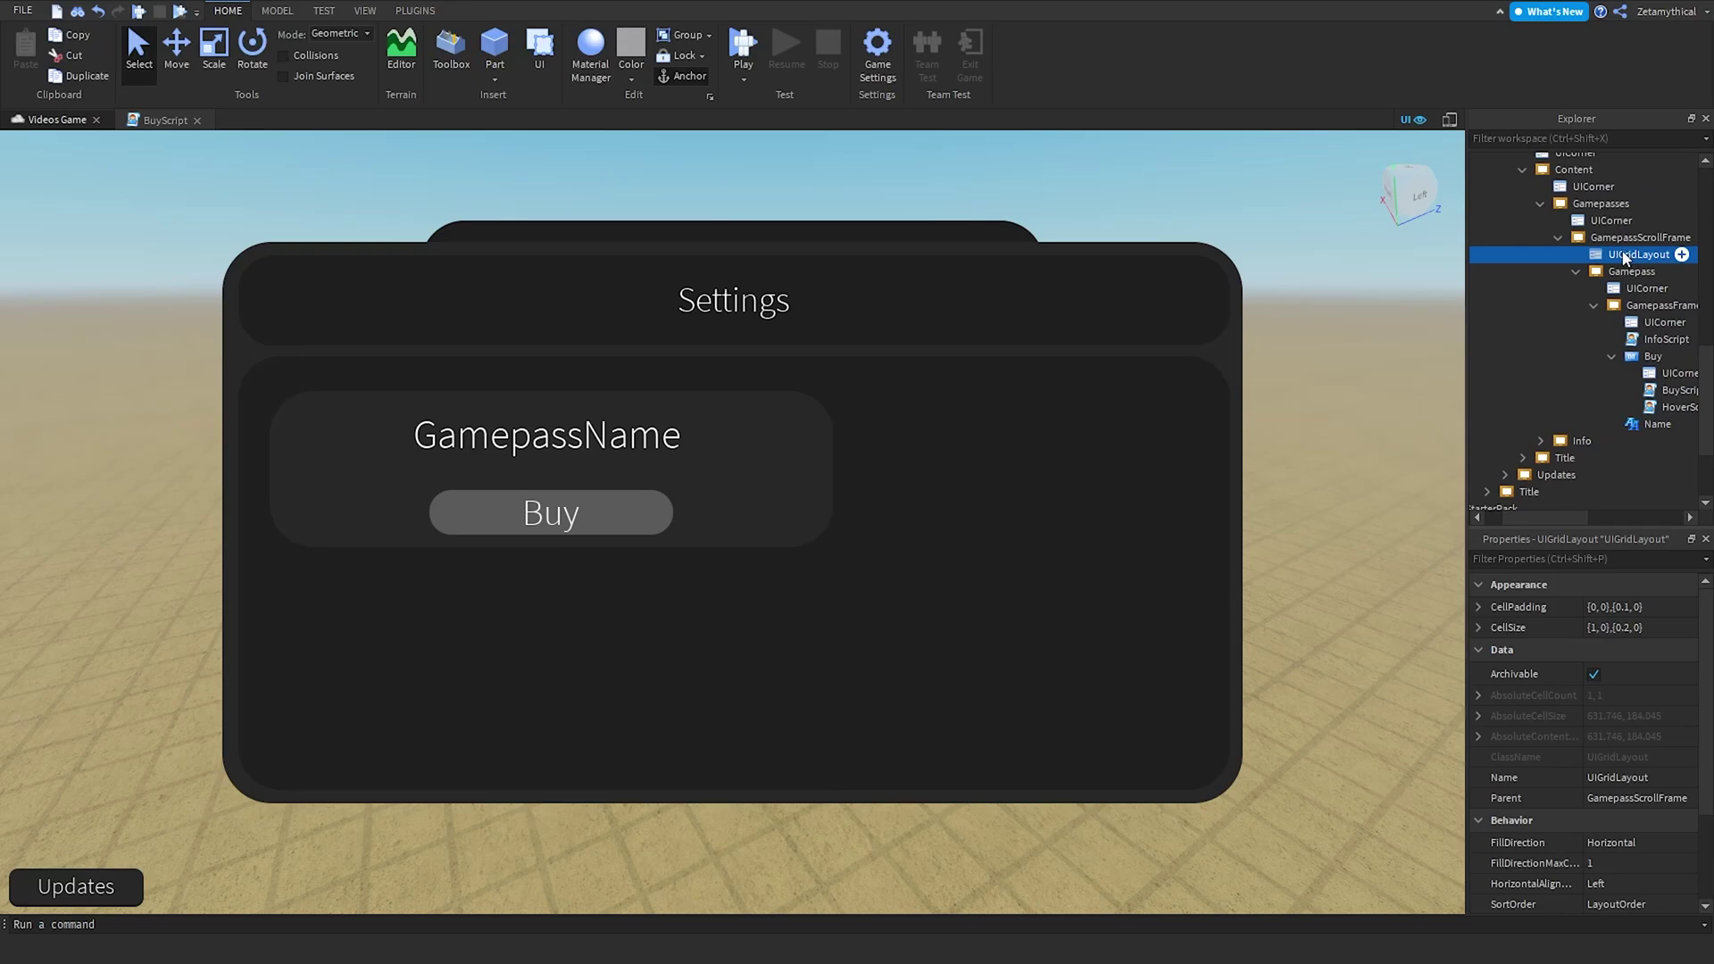
left_click(1479, 609)
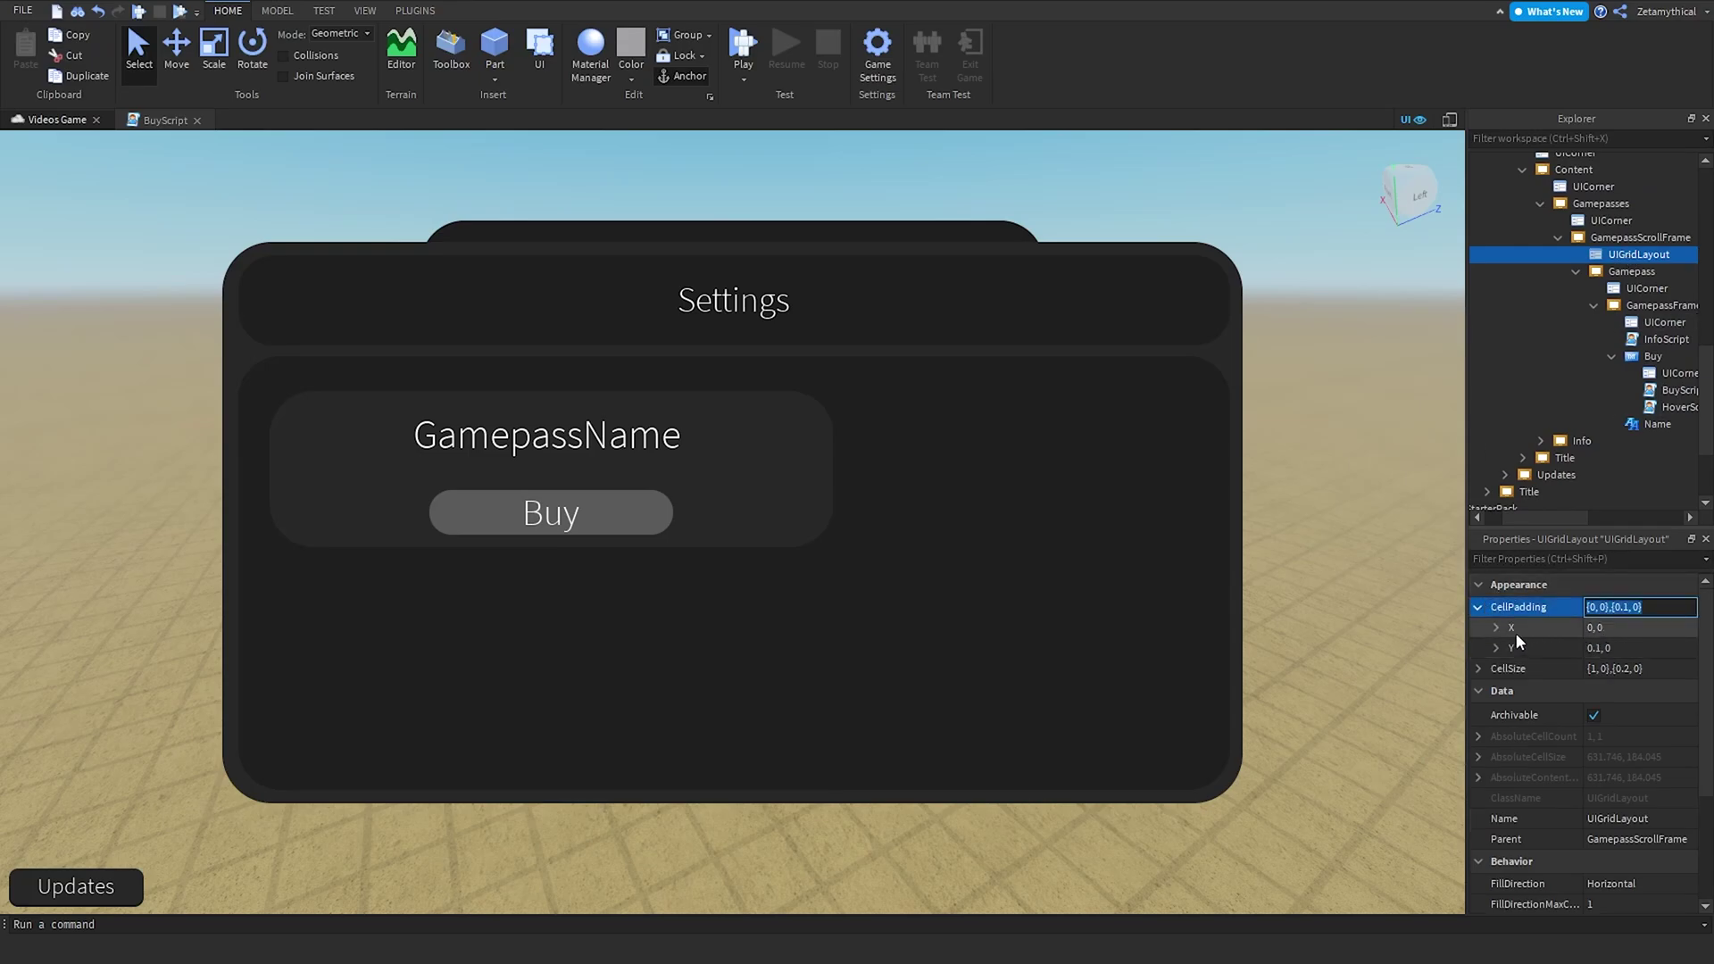
left_click(1498, 648)
left_click(1636, 669)
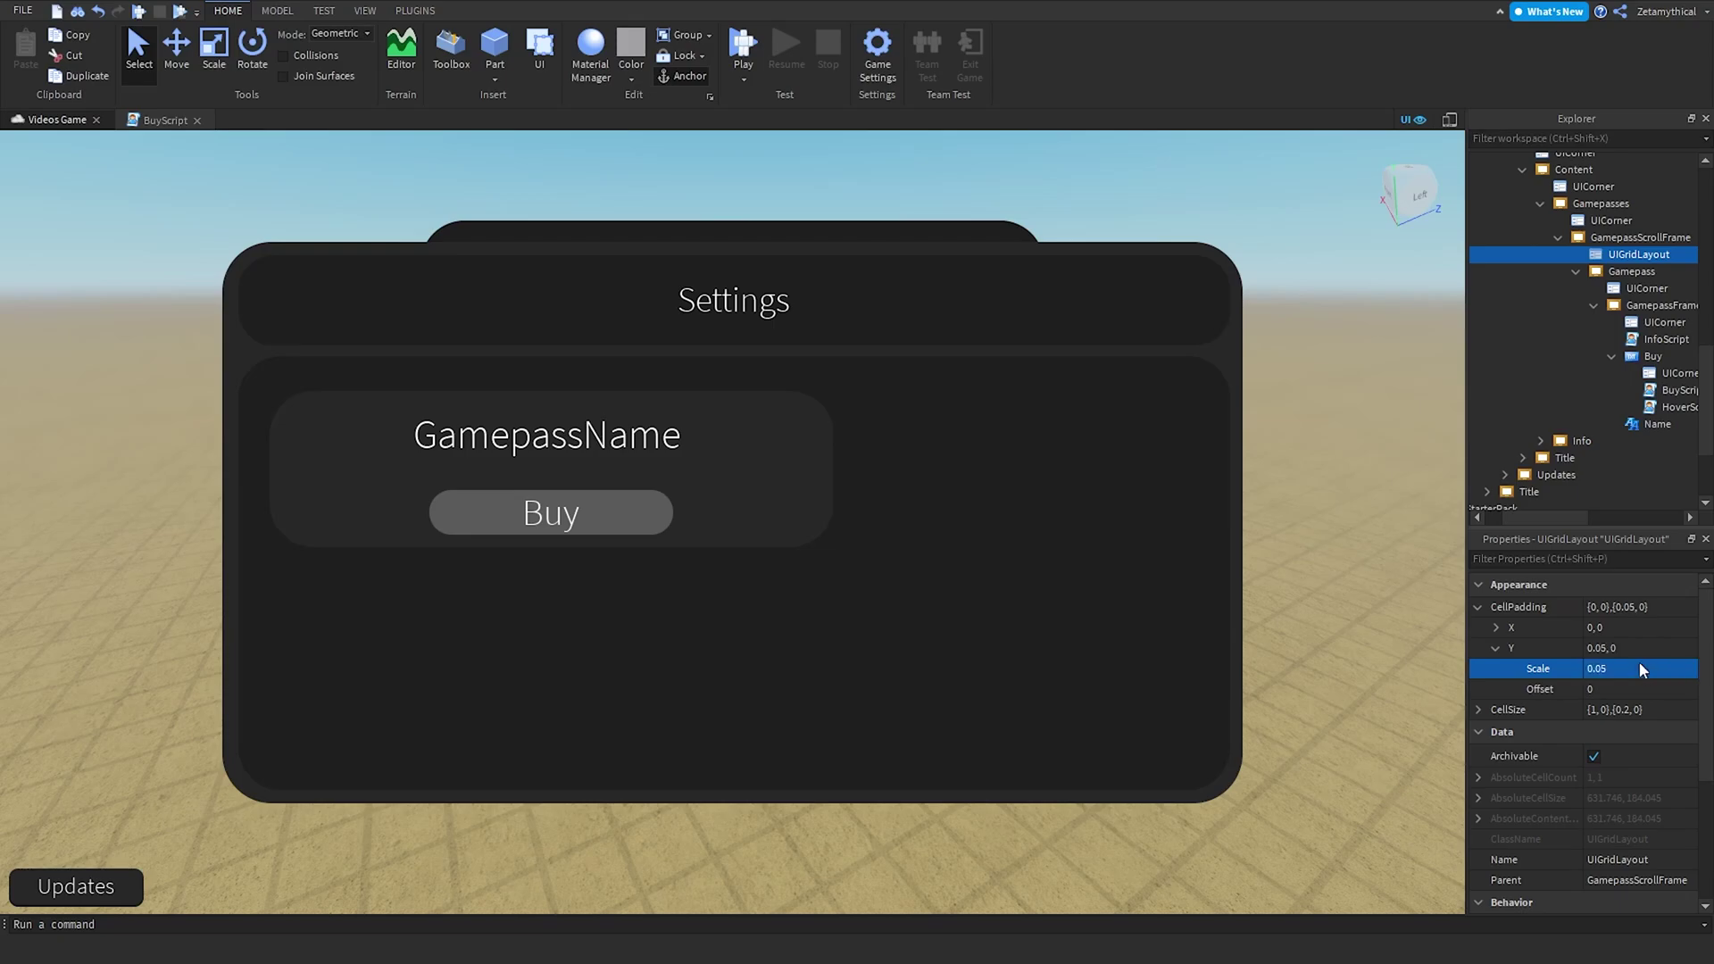
left_click(1634, 272)
key("ctrl+d")
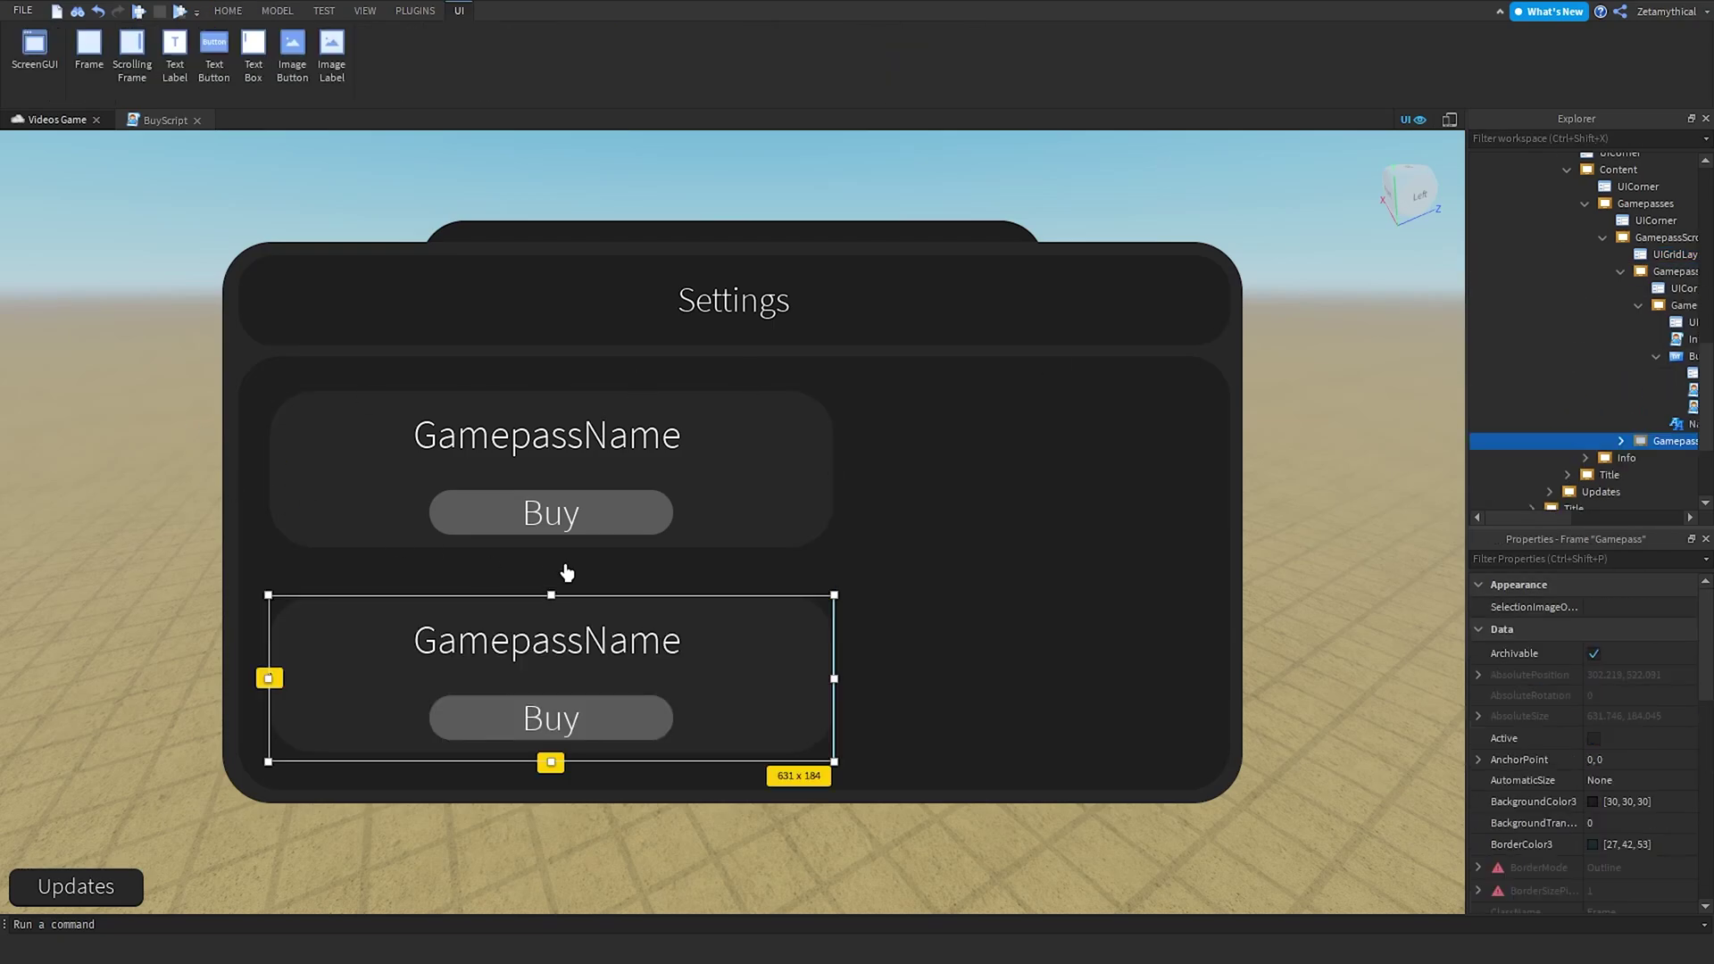
Delete the duplicate Gamepass card and hide the Shop popup.
key("Delete")
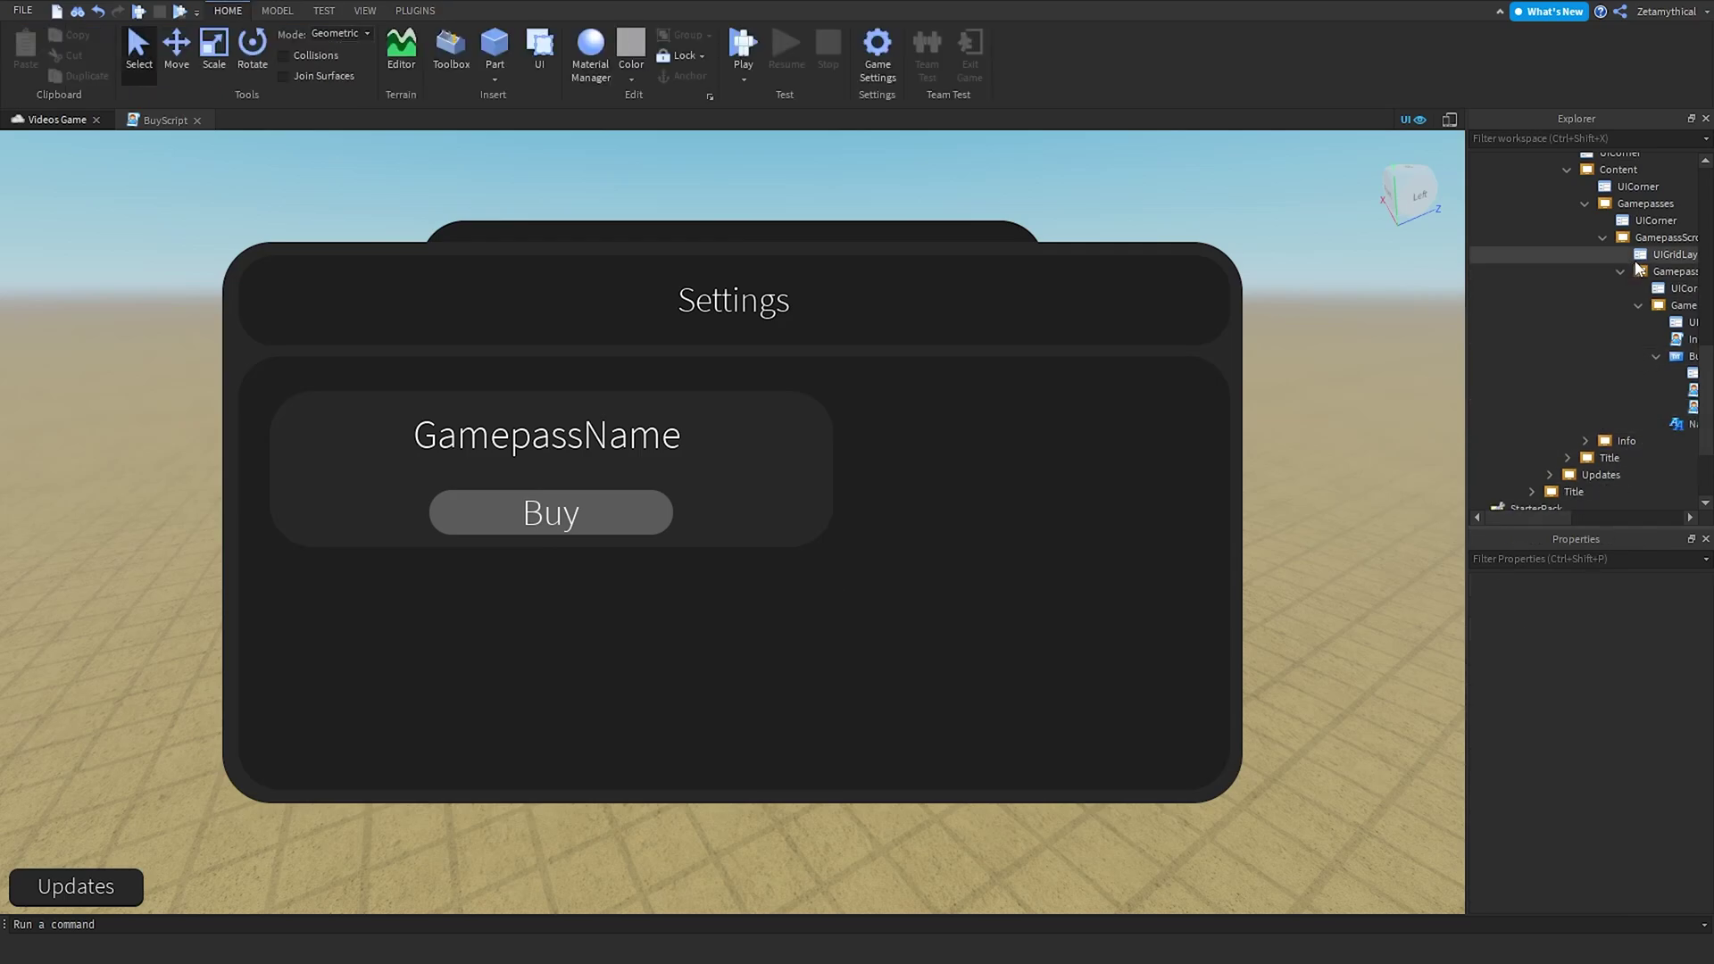
scroll(1618, 248, "up", 2)
scroll(1598, 259, "up", 1)
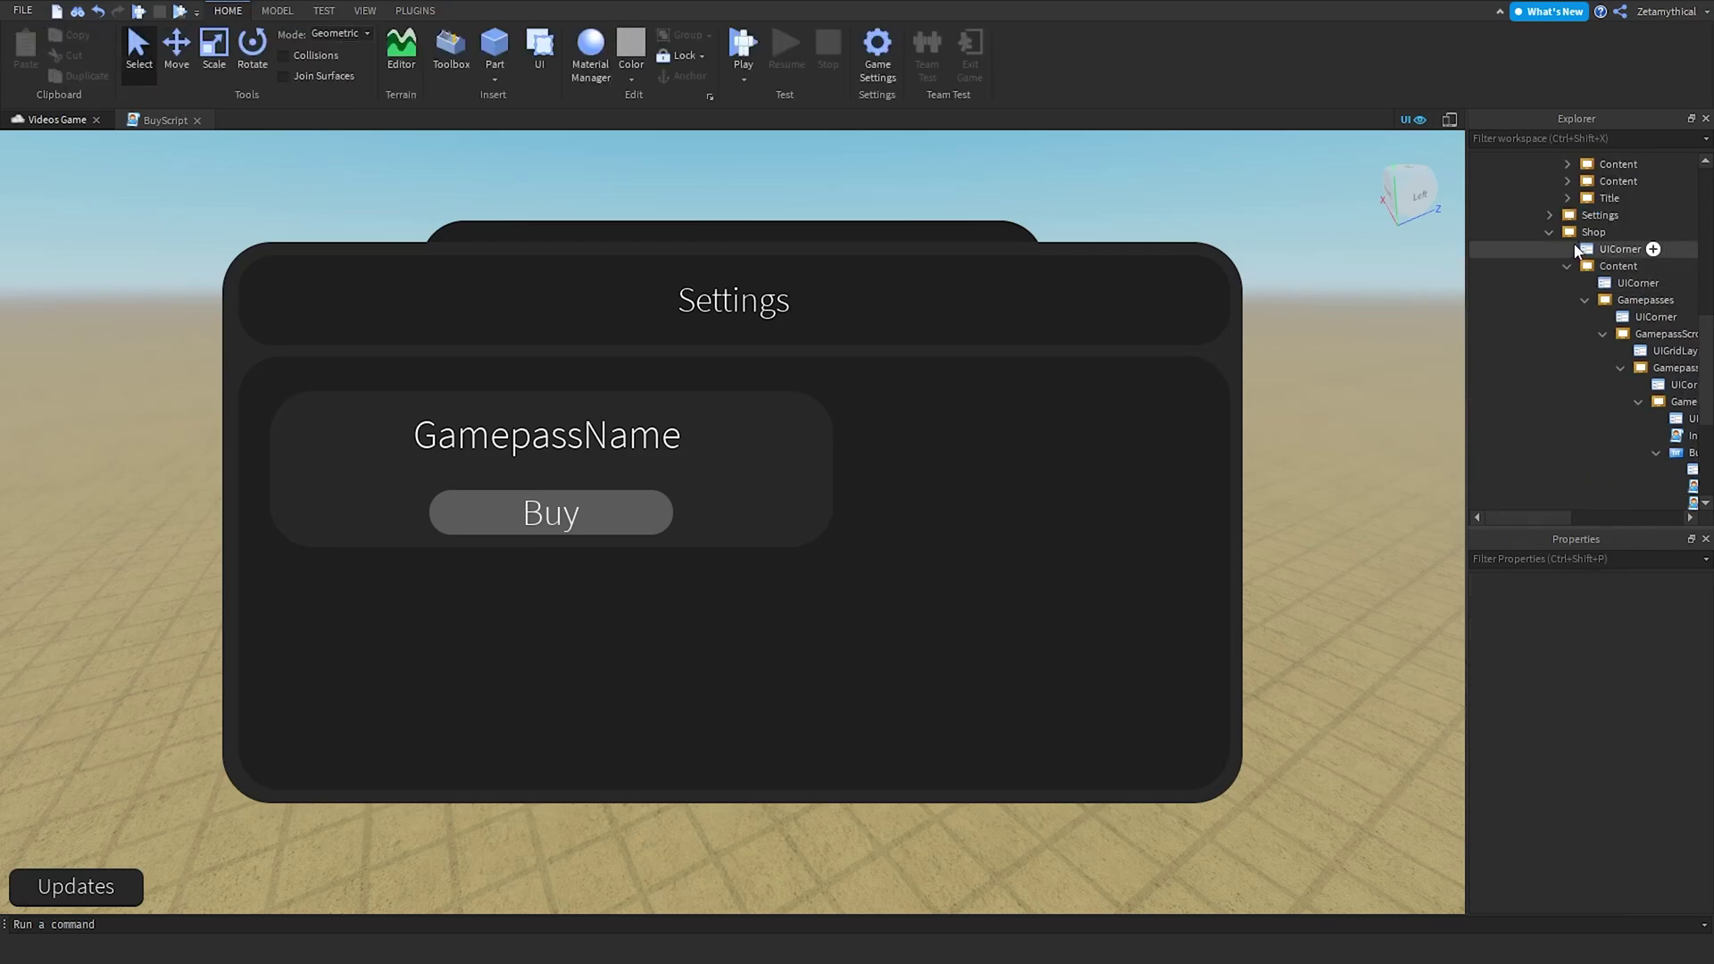
left_click(1593, 232)
scroll(1564, 825, "down", 2)
left_click(1593, 830)
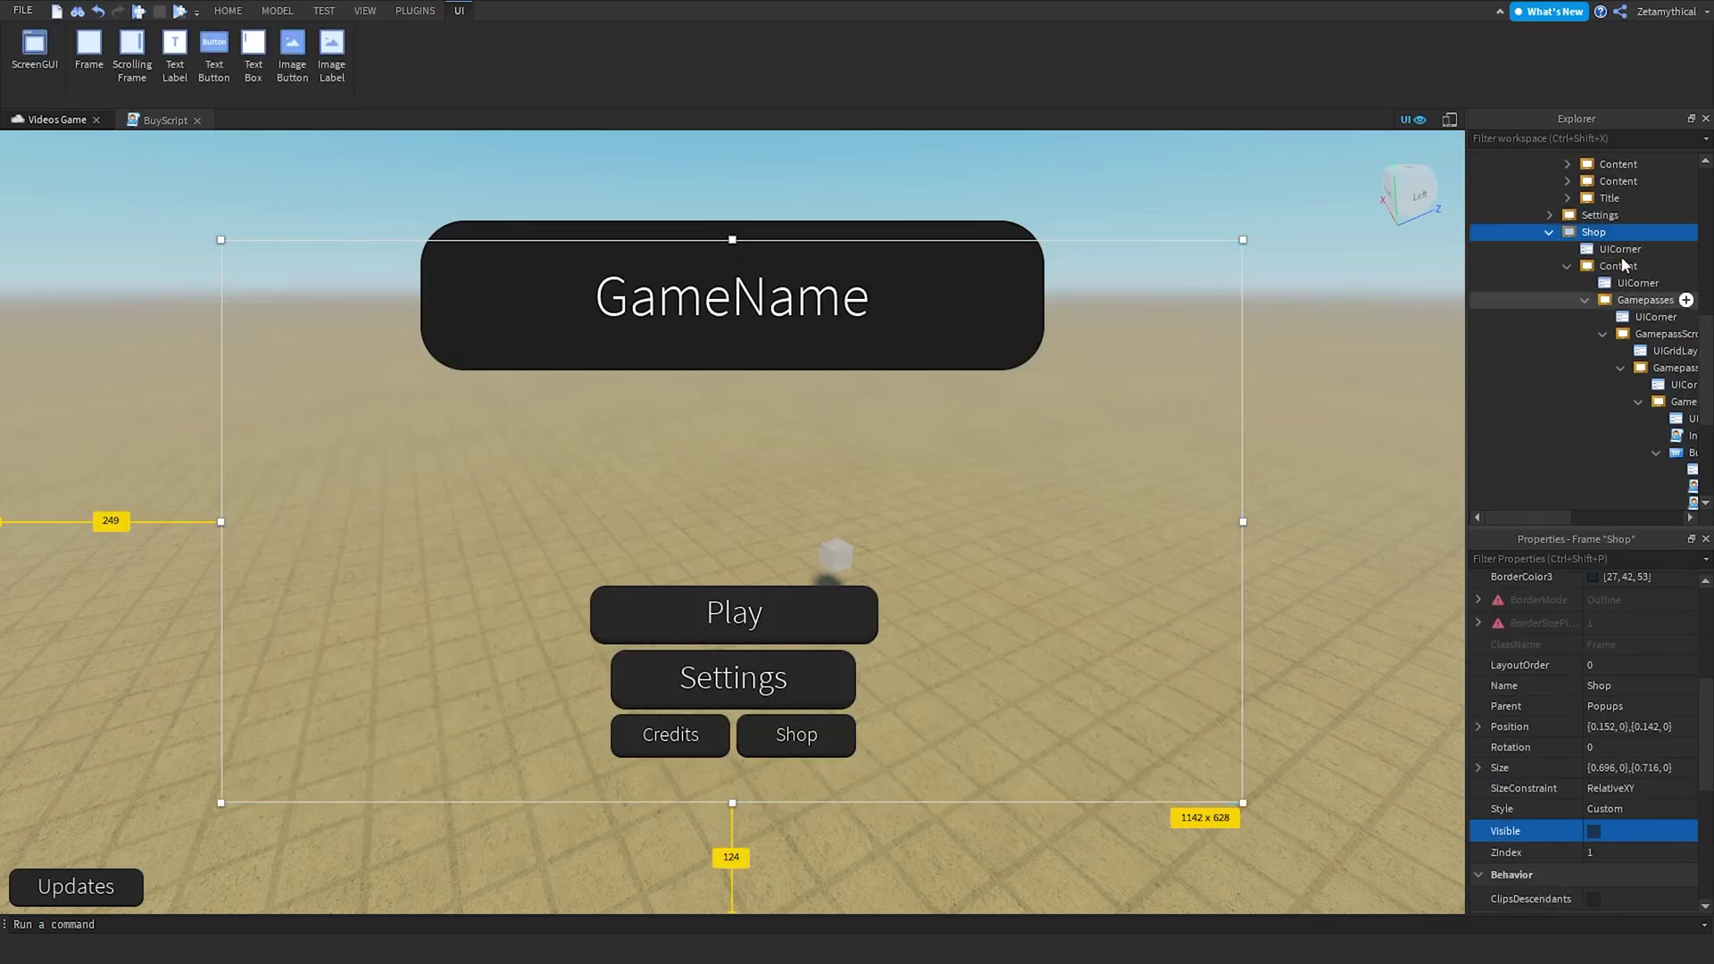
left_click(1550, 230)
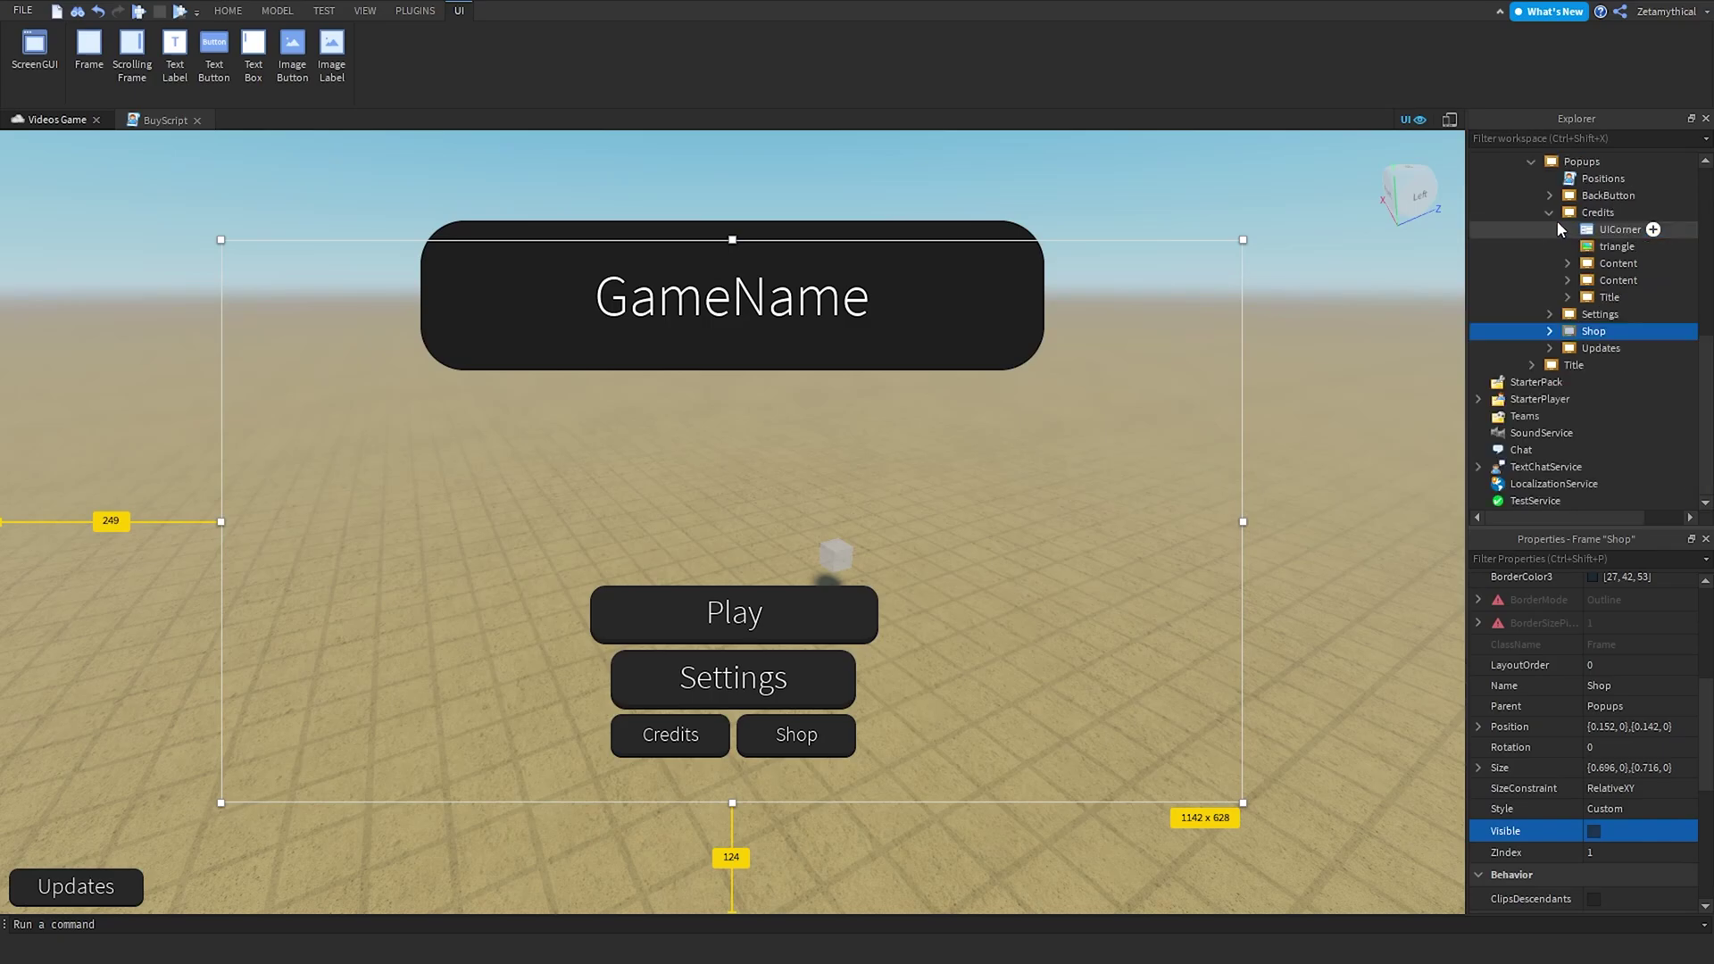
Make the Updates popup visible and expand its Title and Content children.
left_click(1586, 355)
scroll(1634, 764, "down", 3)
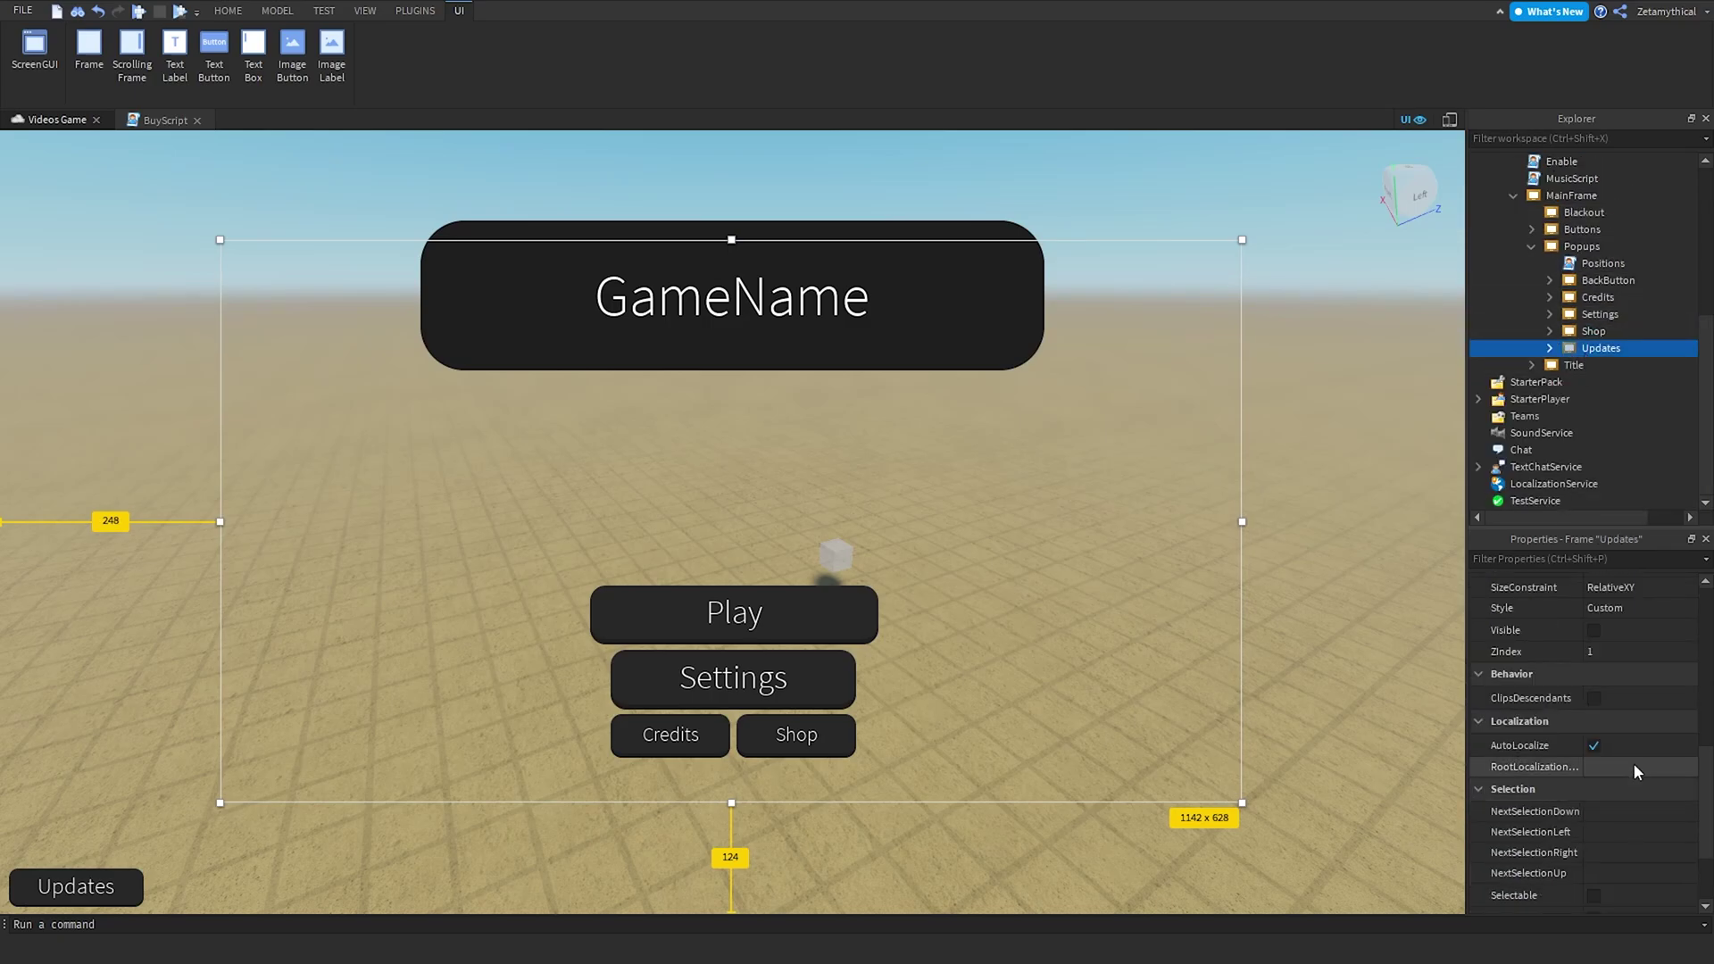
left_click(1594, 631)
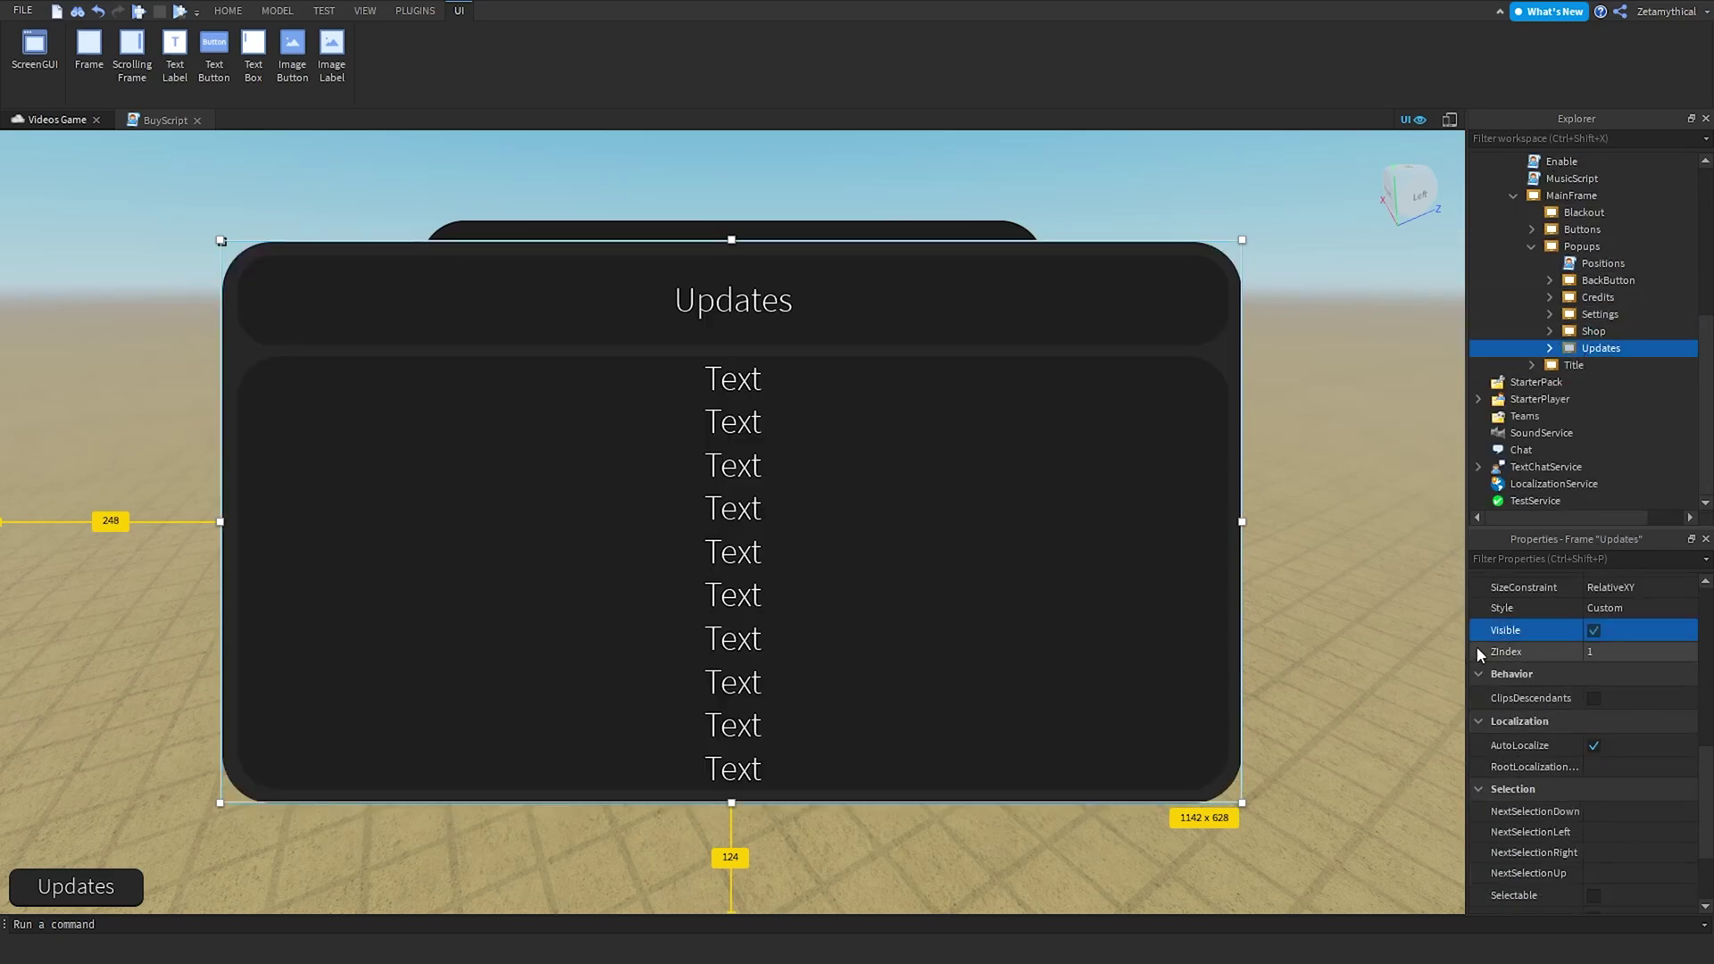
left_click(1550, 348)
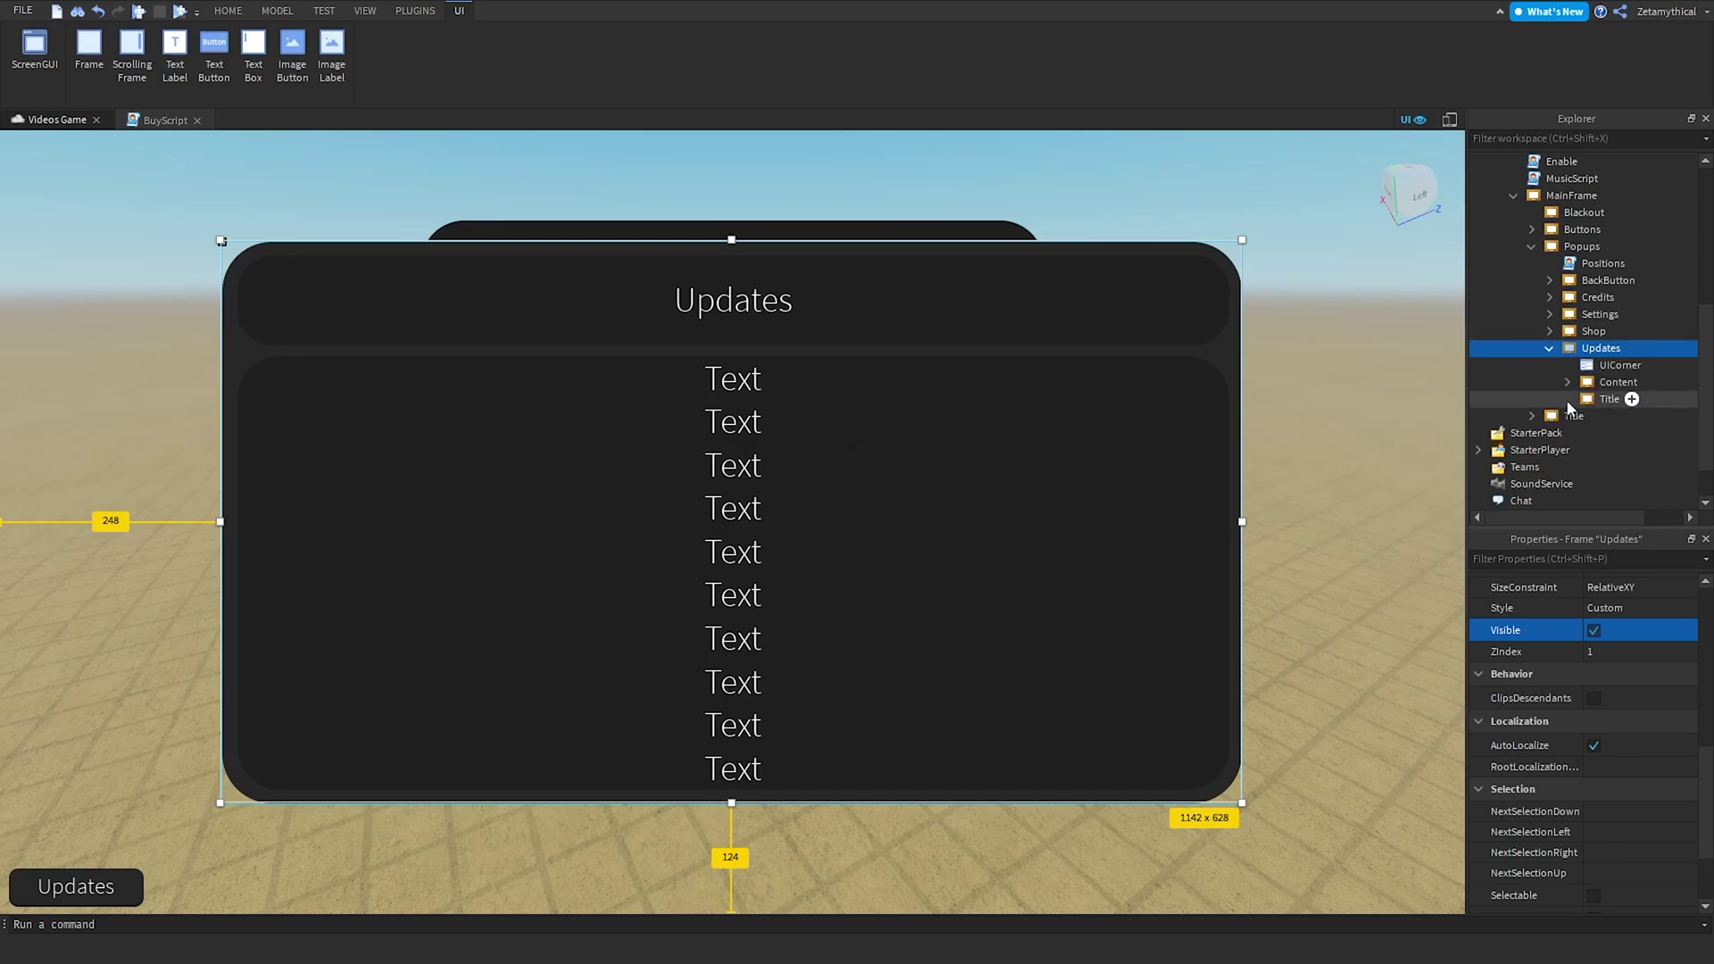
left_click(1567, 399)
left_click(1568, 384)
Clear the Text value of labels Text1–Text10 together, then reselect the Updates frame.
scroll(1639, 304, "down", 4)
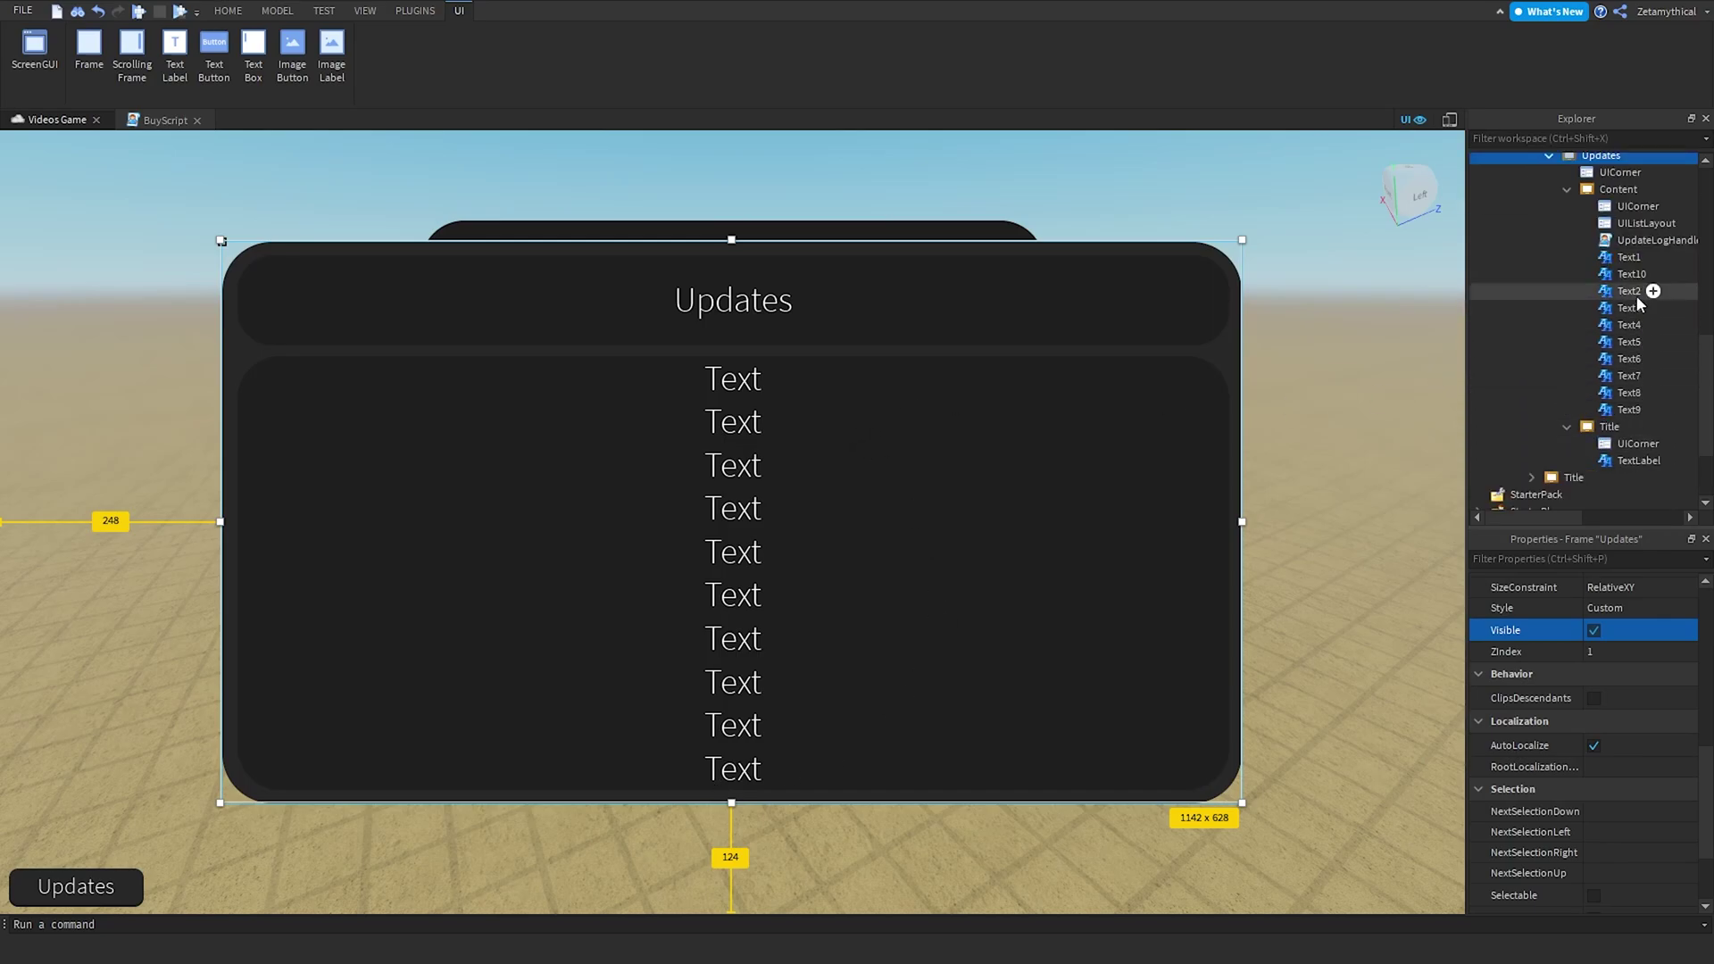
left_click(1629, 257)
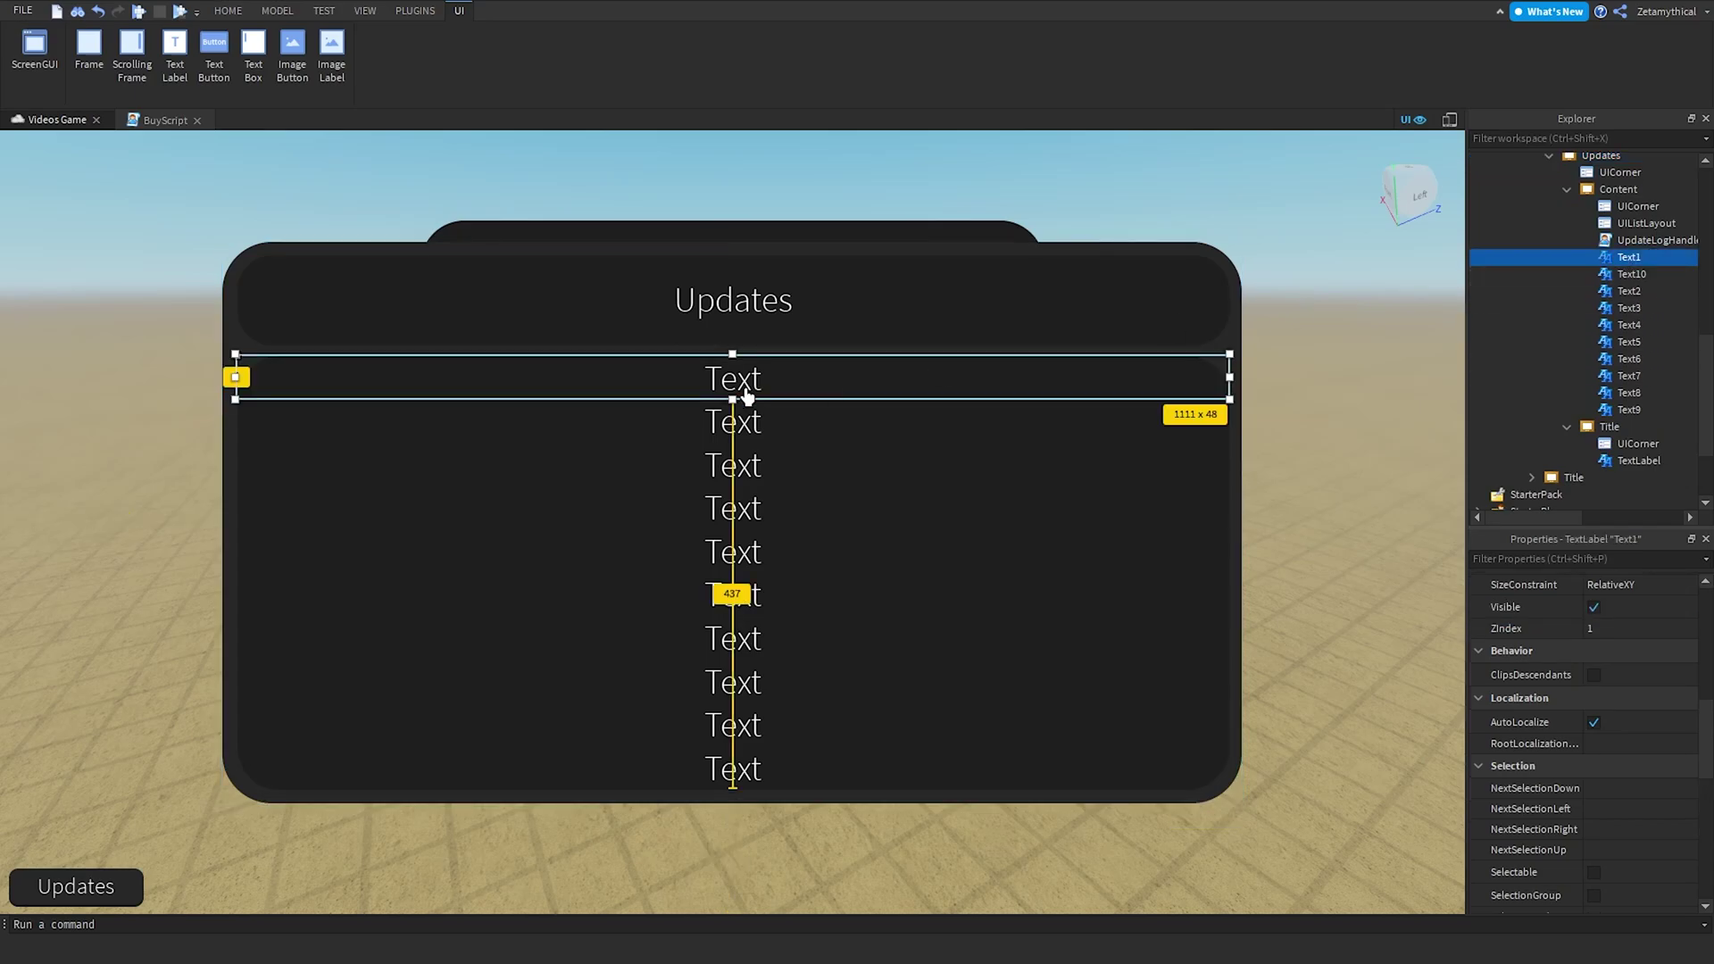
left_click(1632, 275)
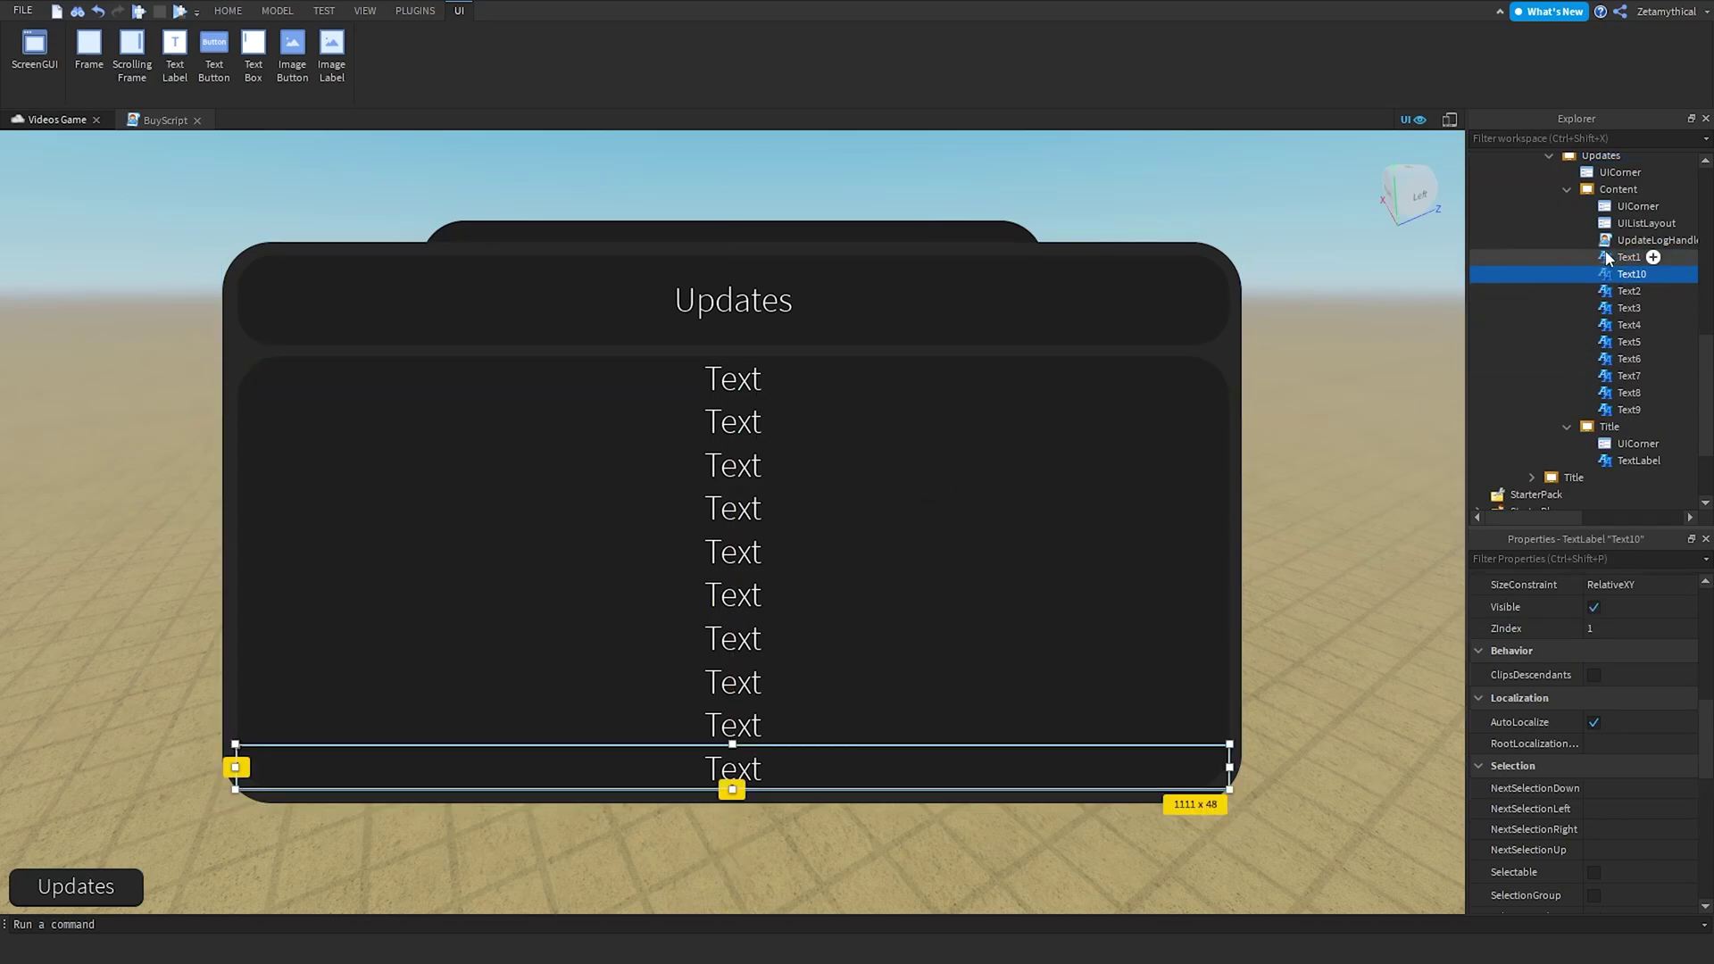
left_click(1607, 257)
left_click(1621, 410)
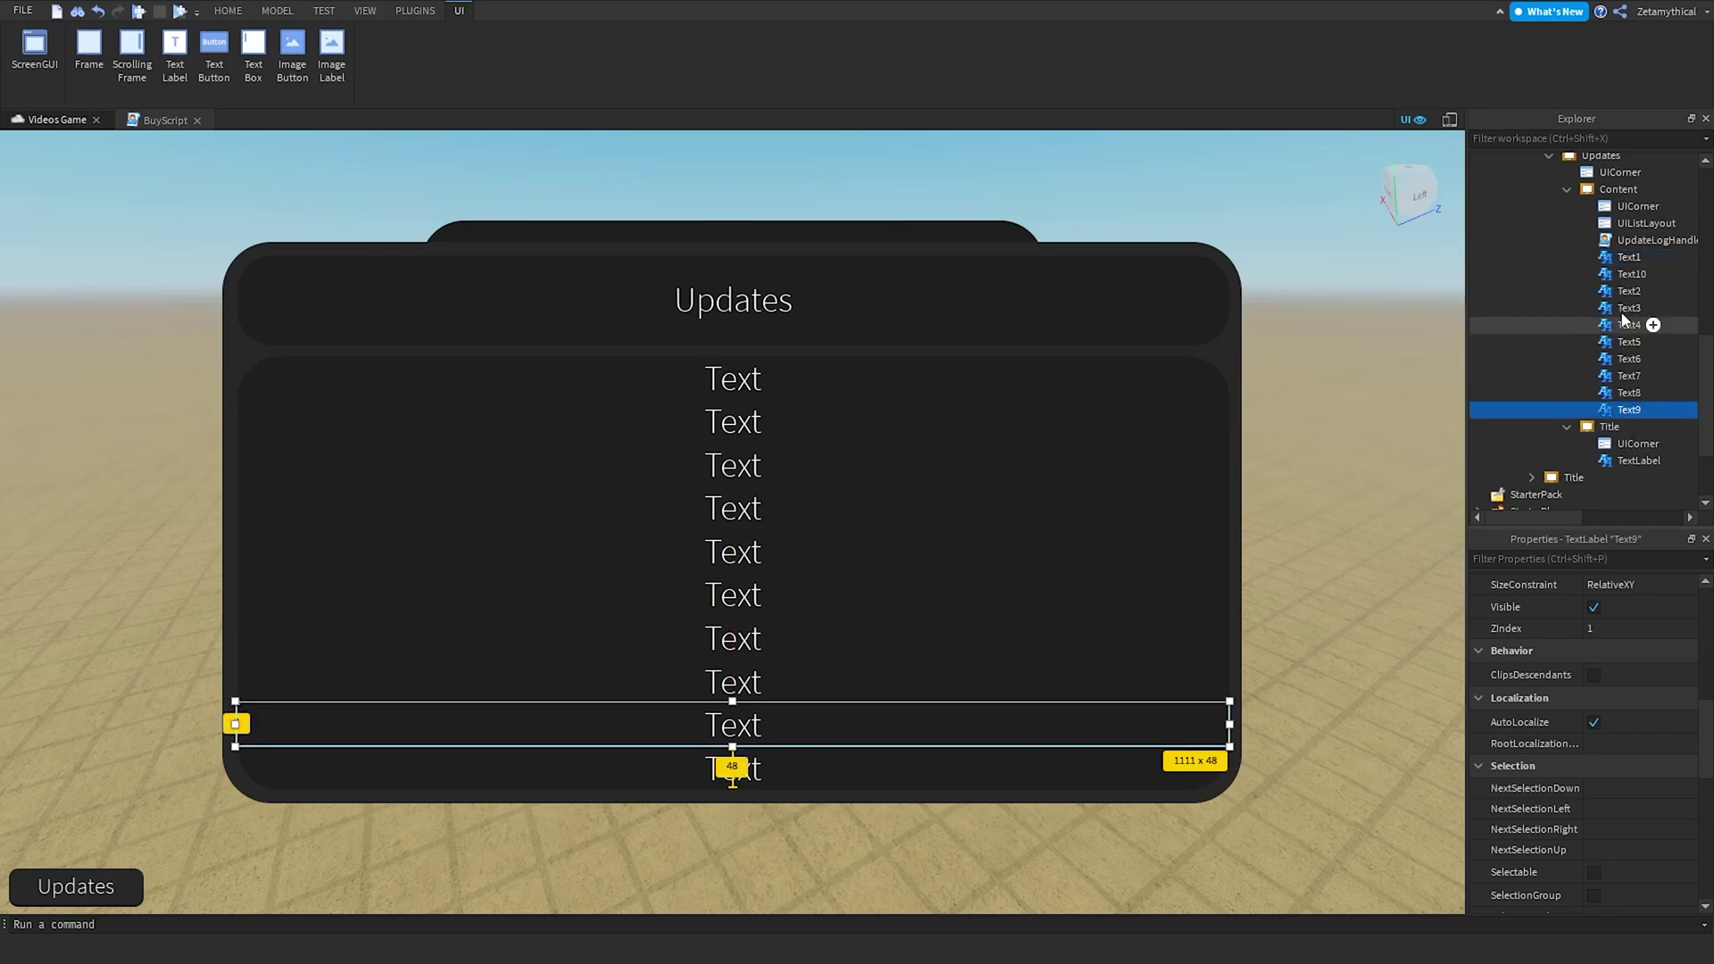
left_click(1629, 257, "shift")
scroll(1647, 758, "down", 2)
left_click(1603, 626)
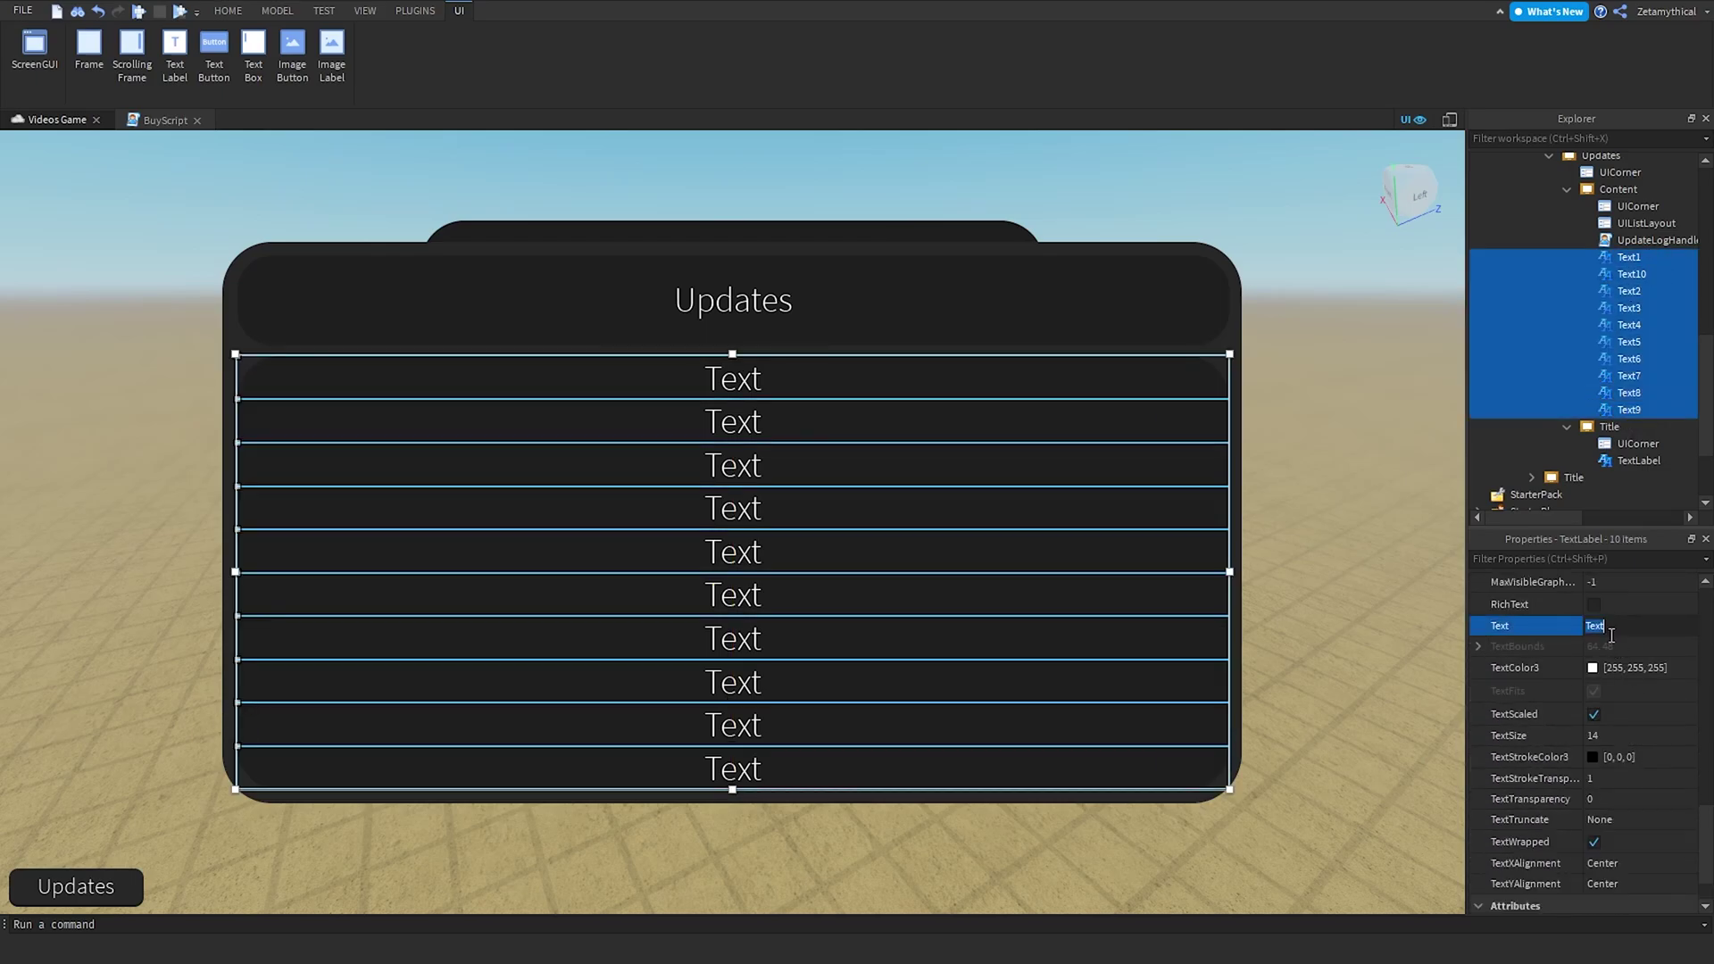
key("BackSpace")
left_click(1400, 494)
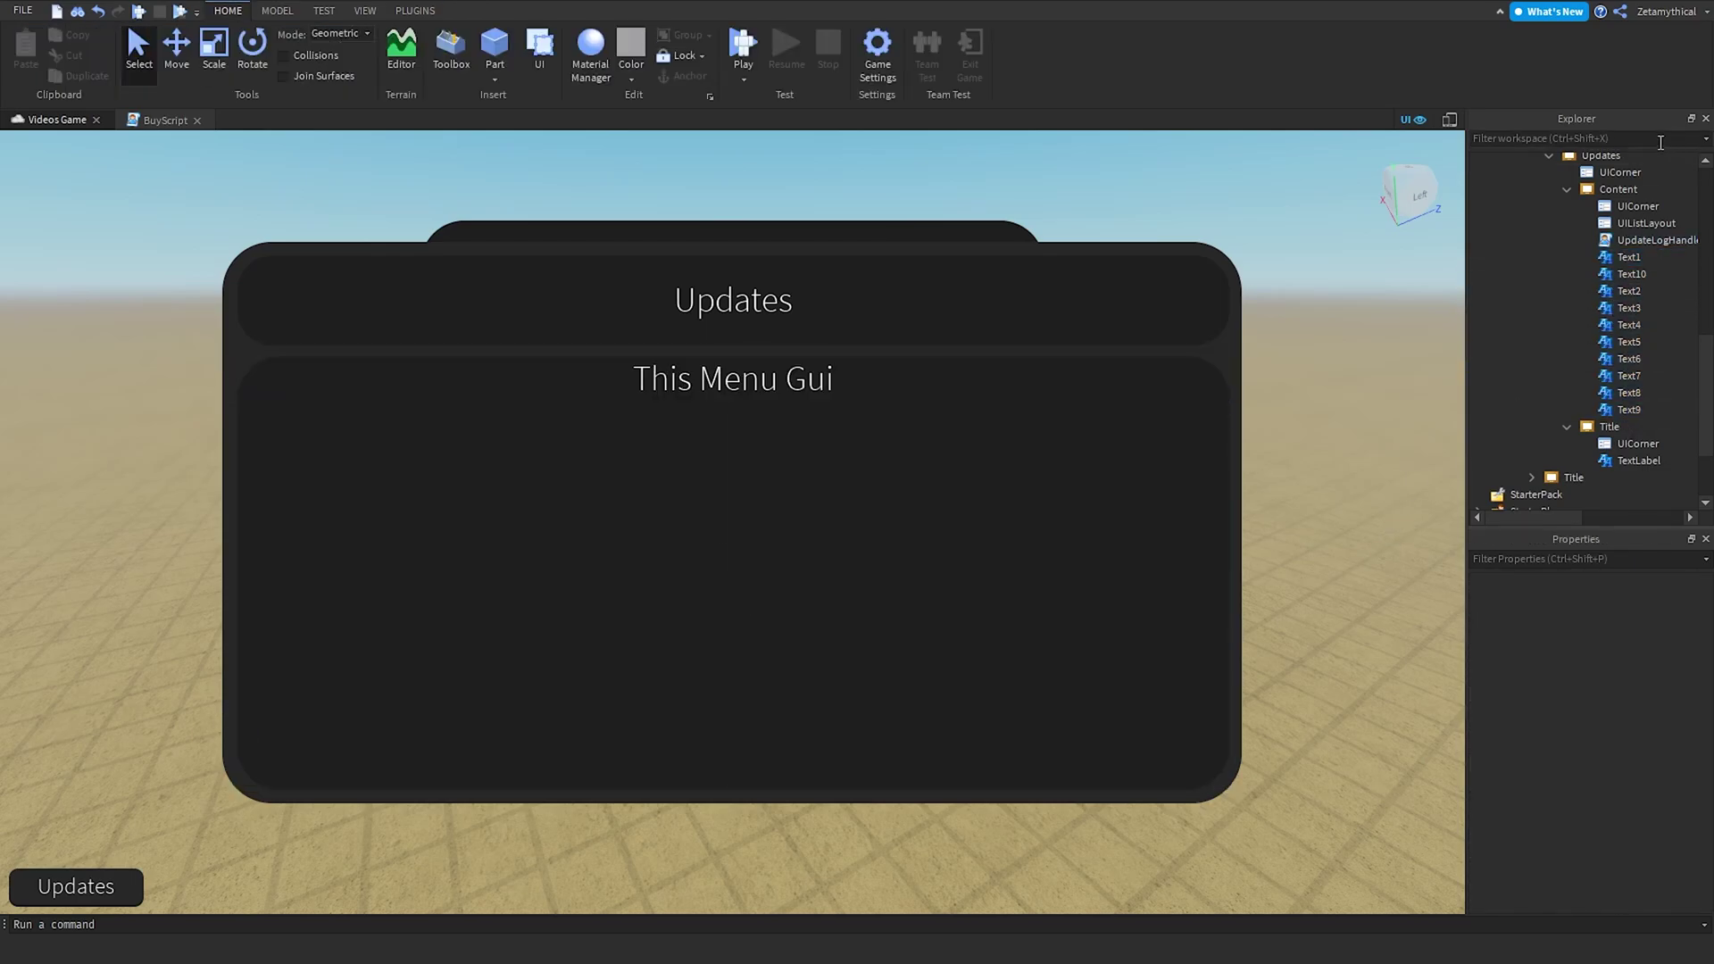
scroll(1607, 214, "up", 1)
left_click(1601, 203)
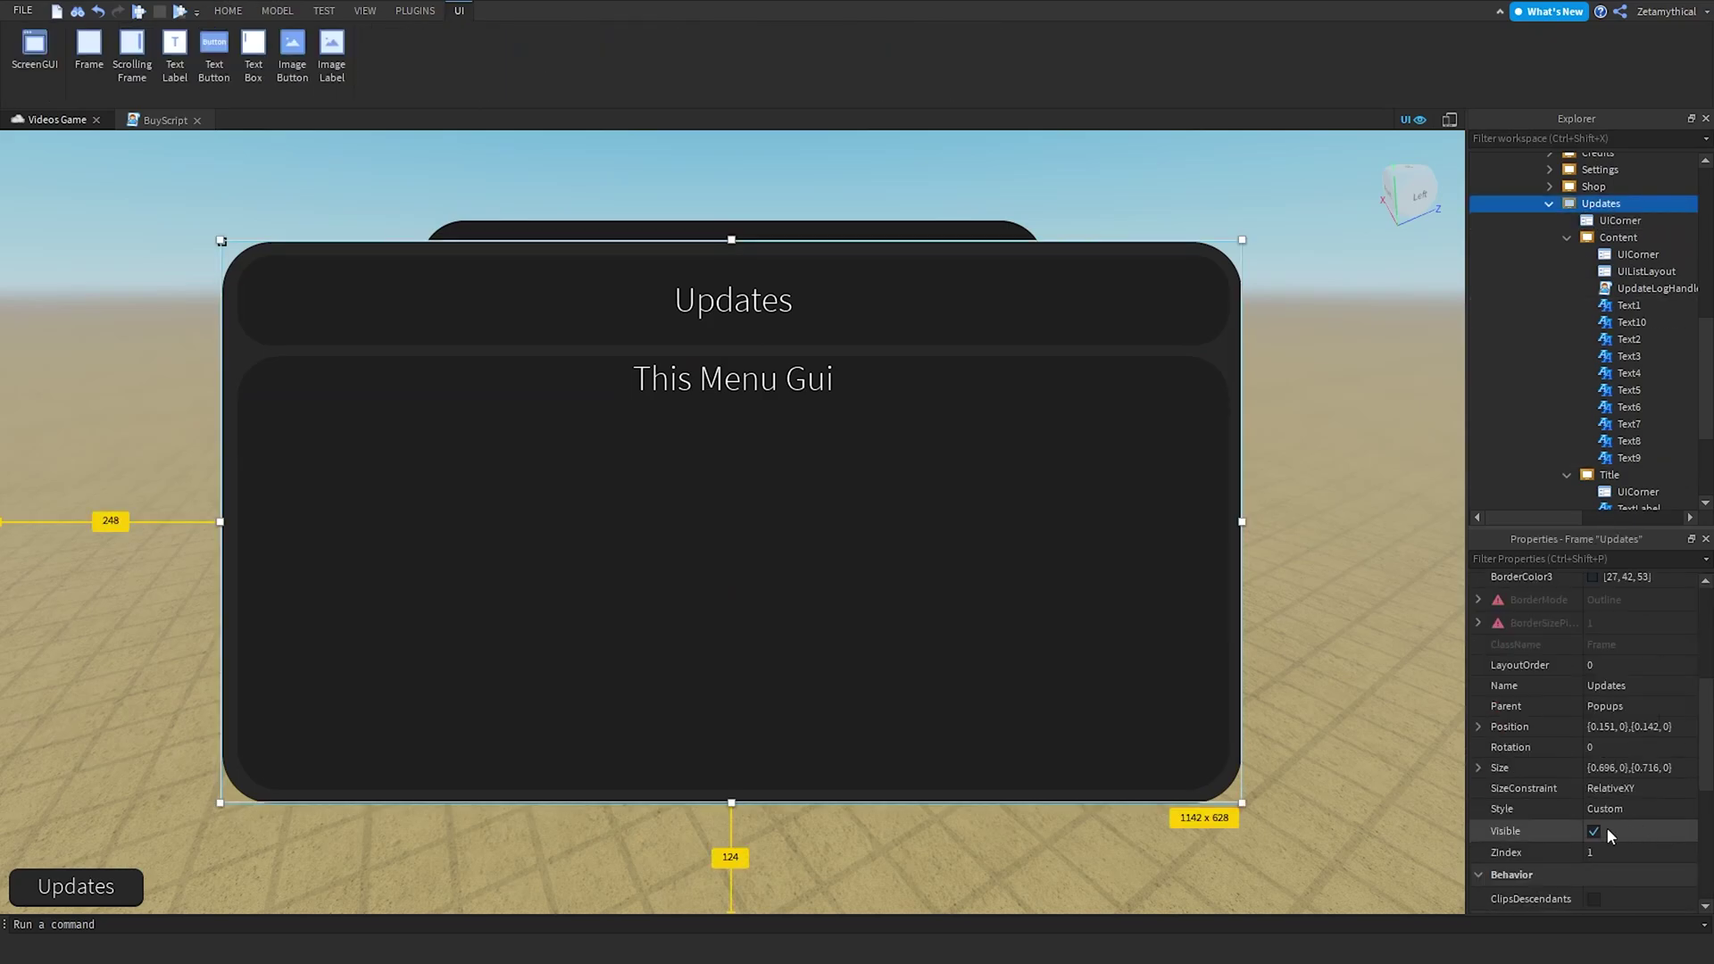
Hide the Updates popup and select the MenuFace part in the scene.
left_click(1605, 828)
left_click(925, 889)
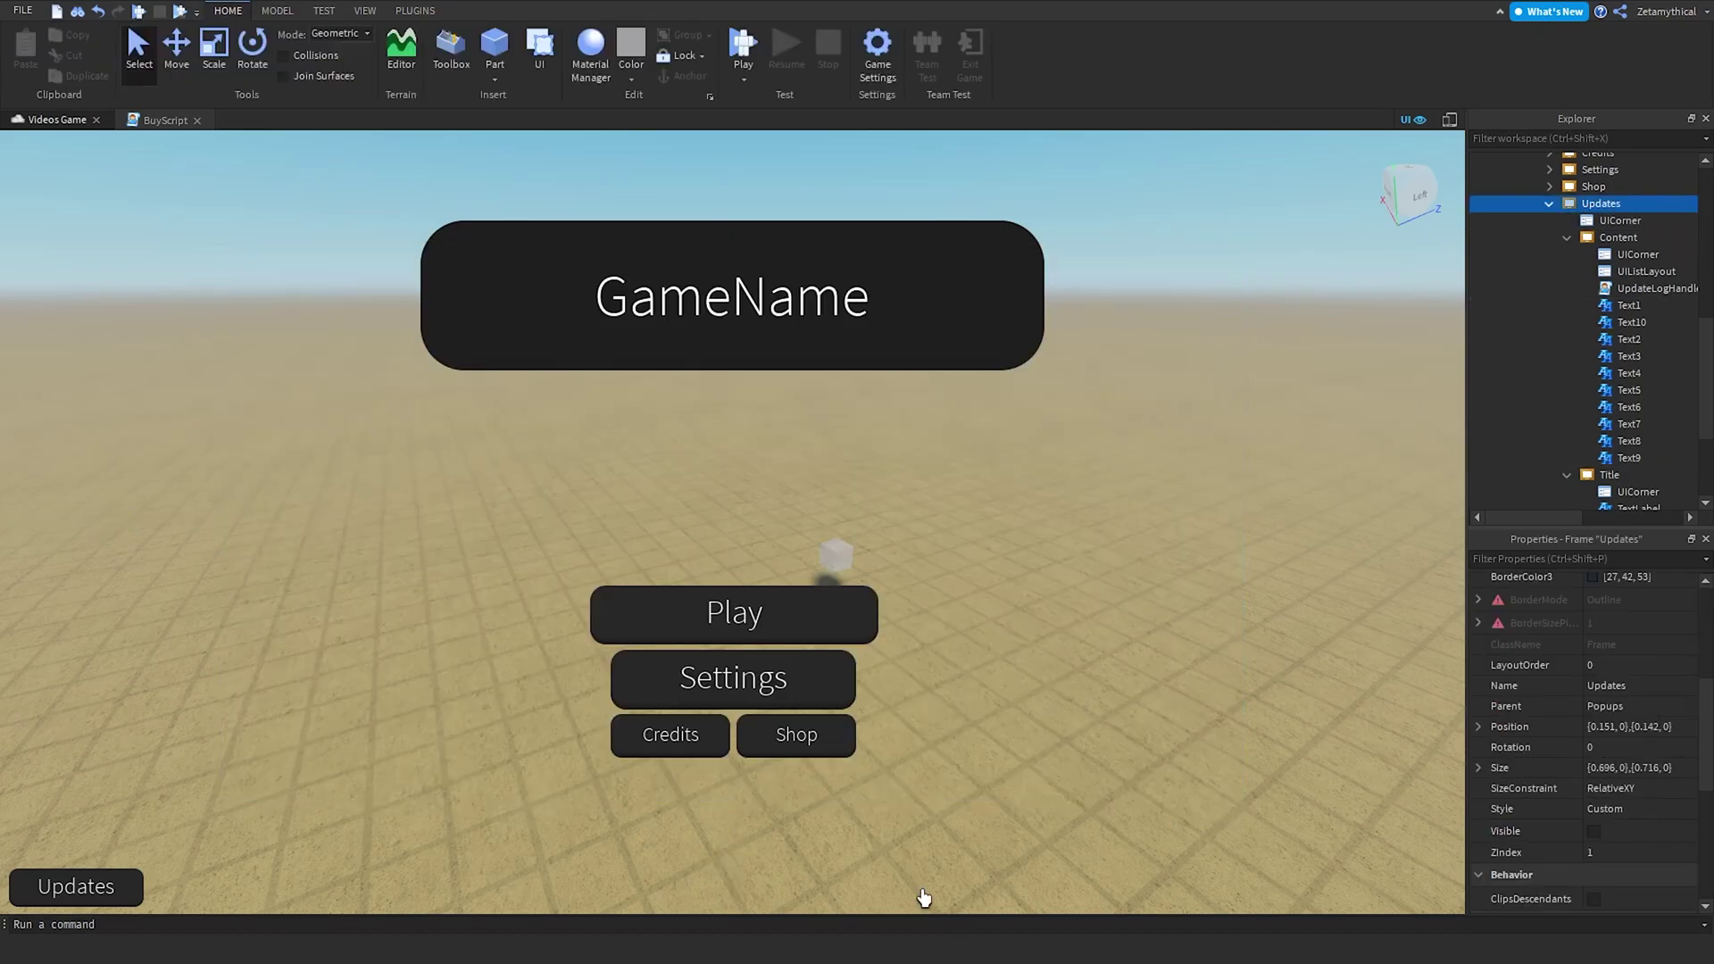
right_click_drag(926, 865, 927, 865)
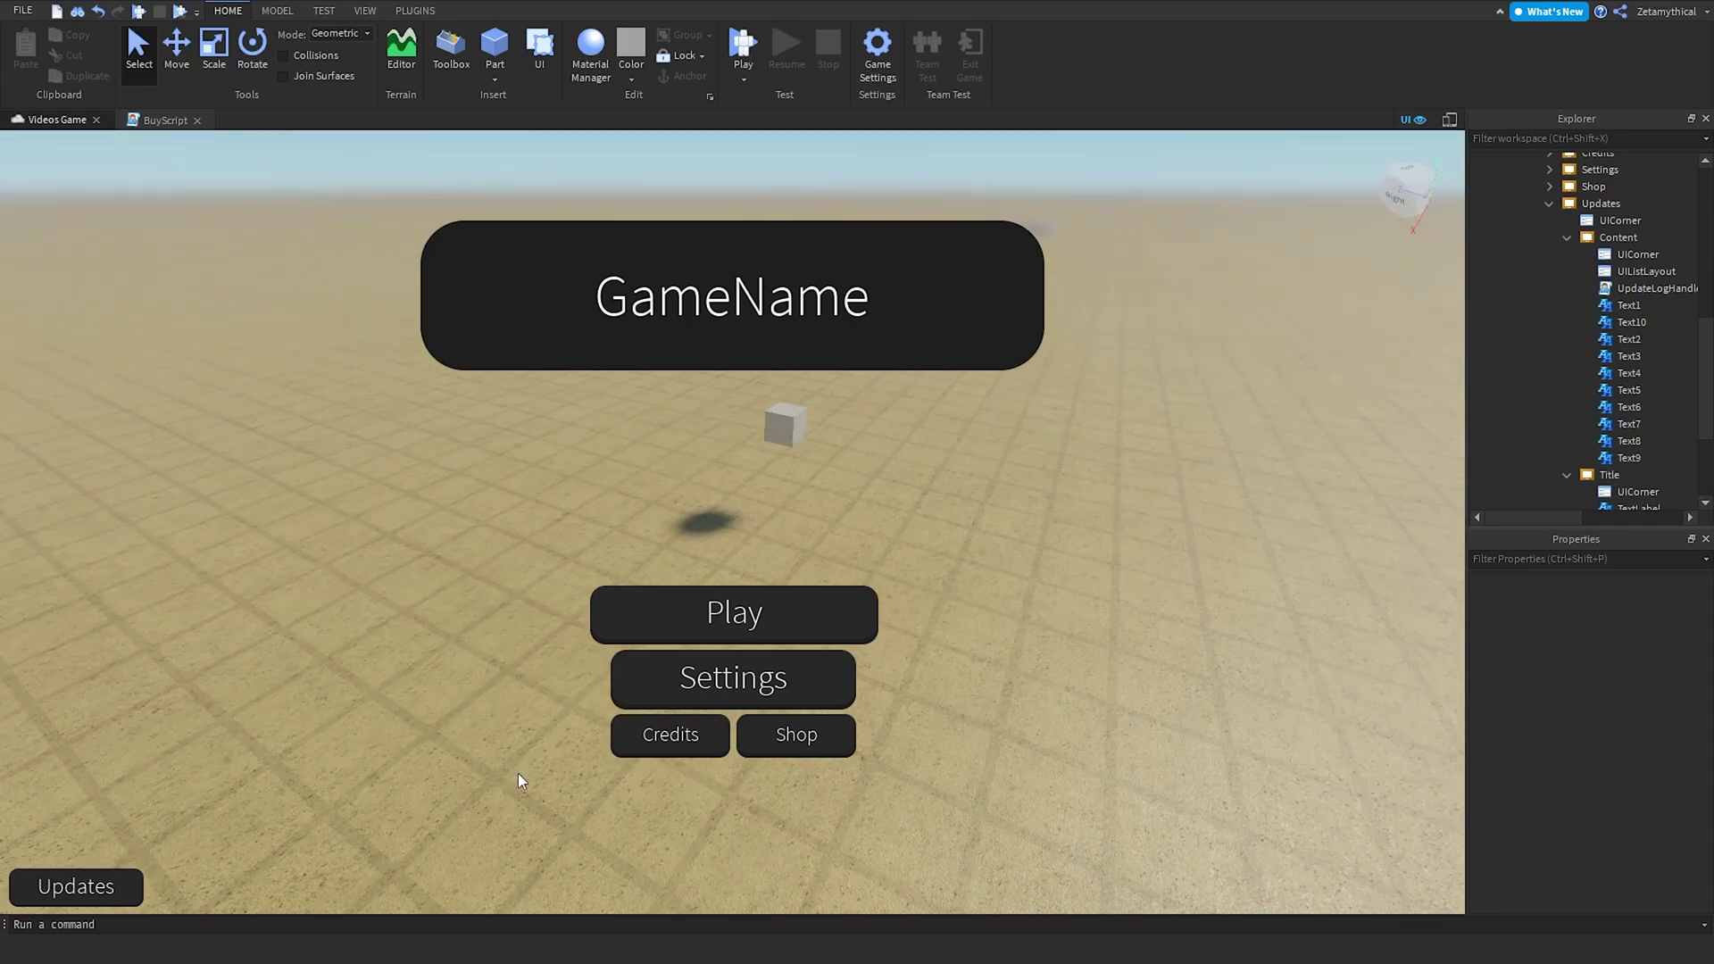
right_click_drag(998, 648, 998, 648)
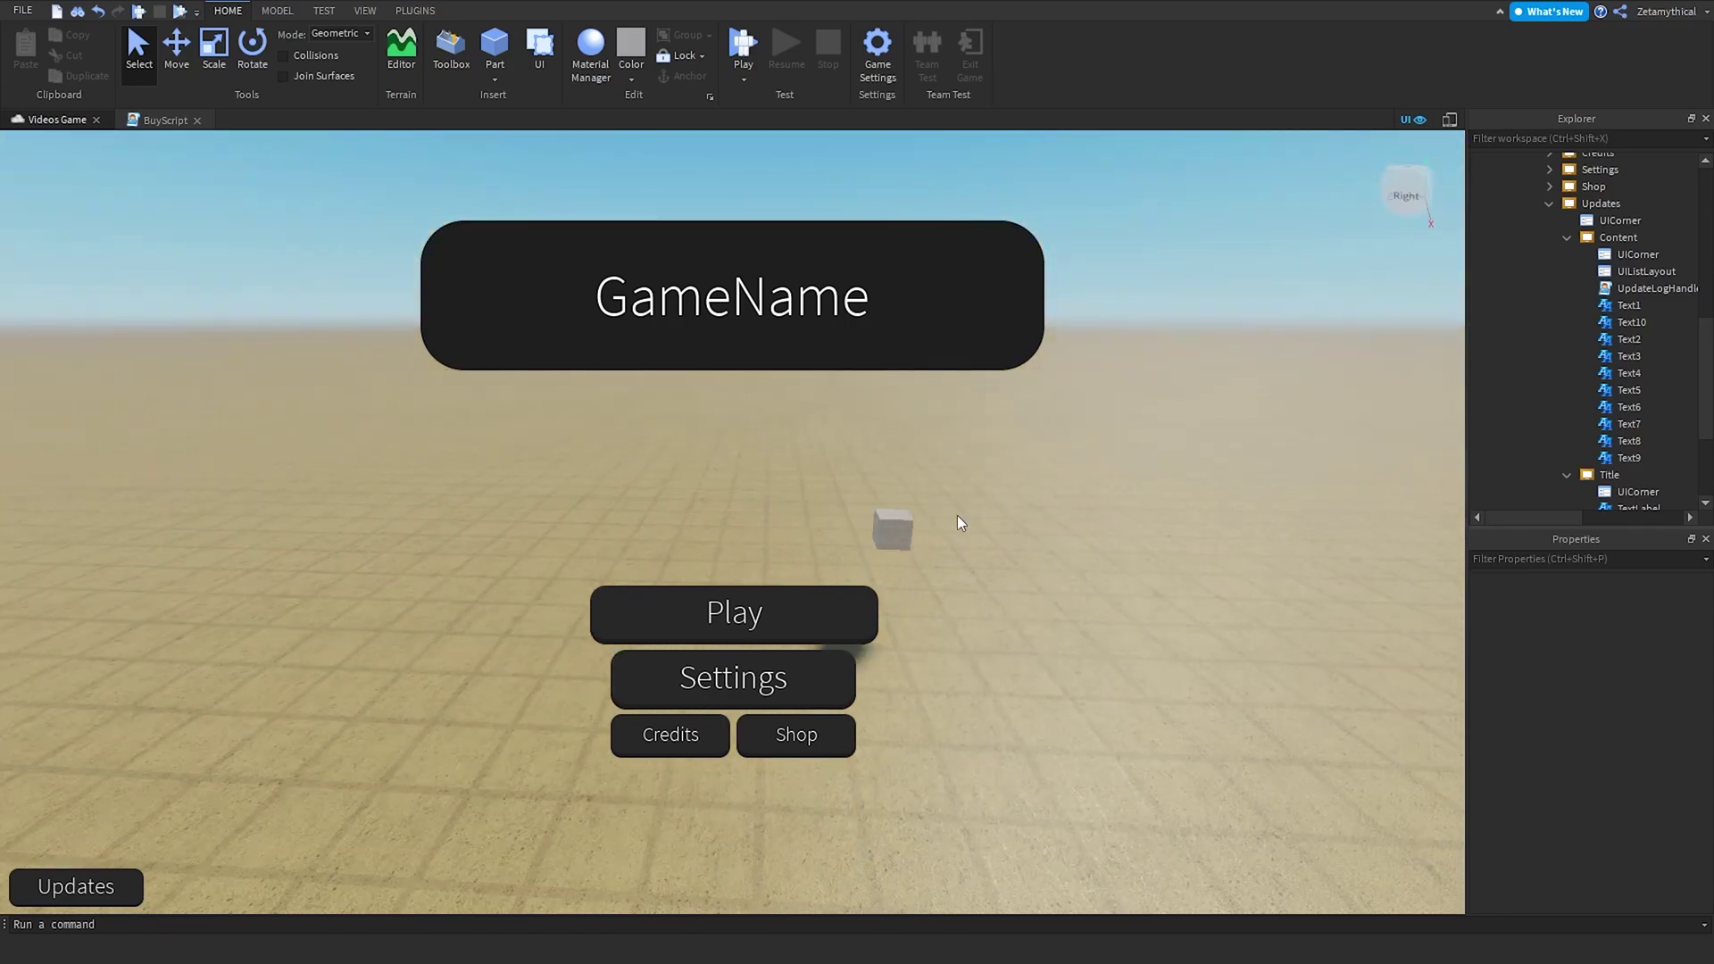
left_click(897, 513)
scroll(1542, 217, "up", 1)
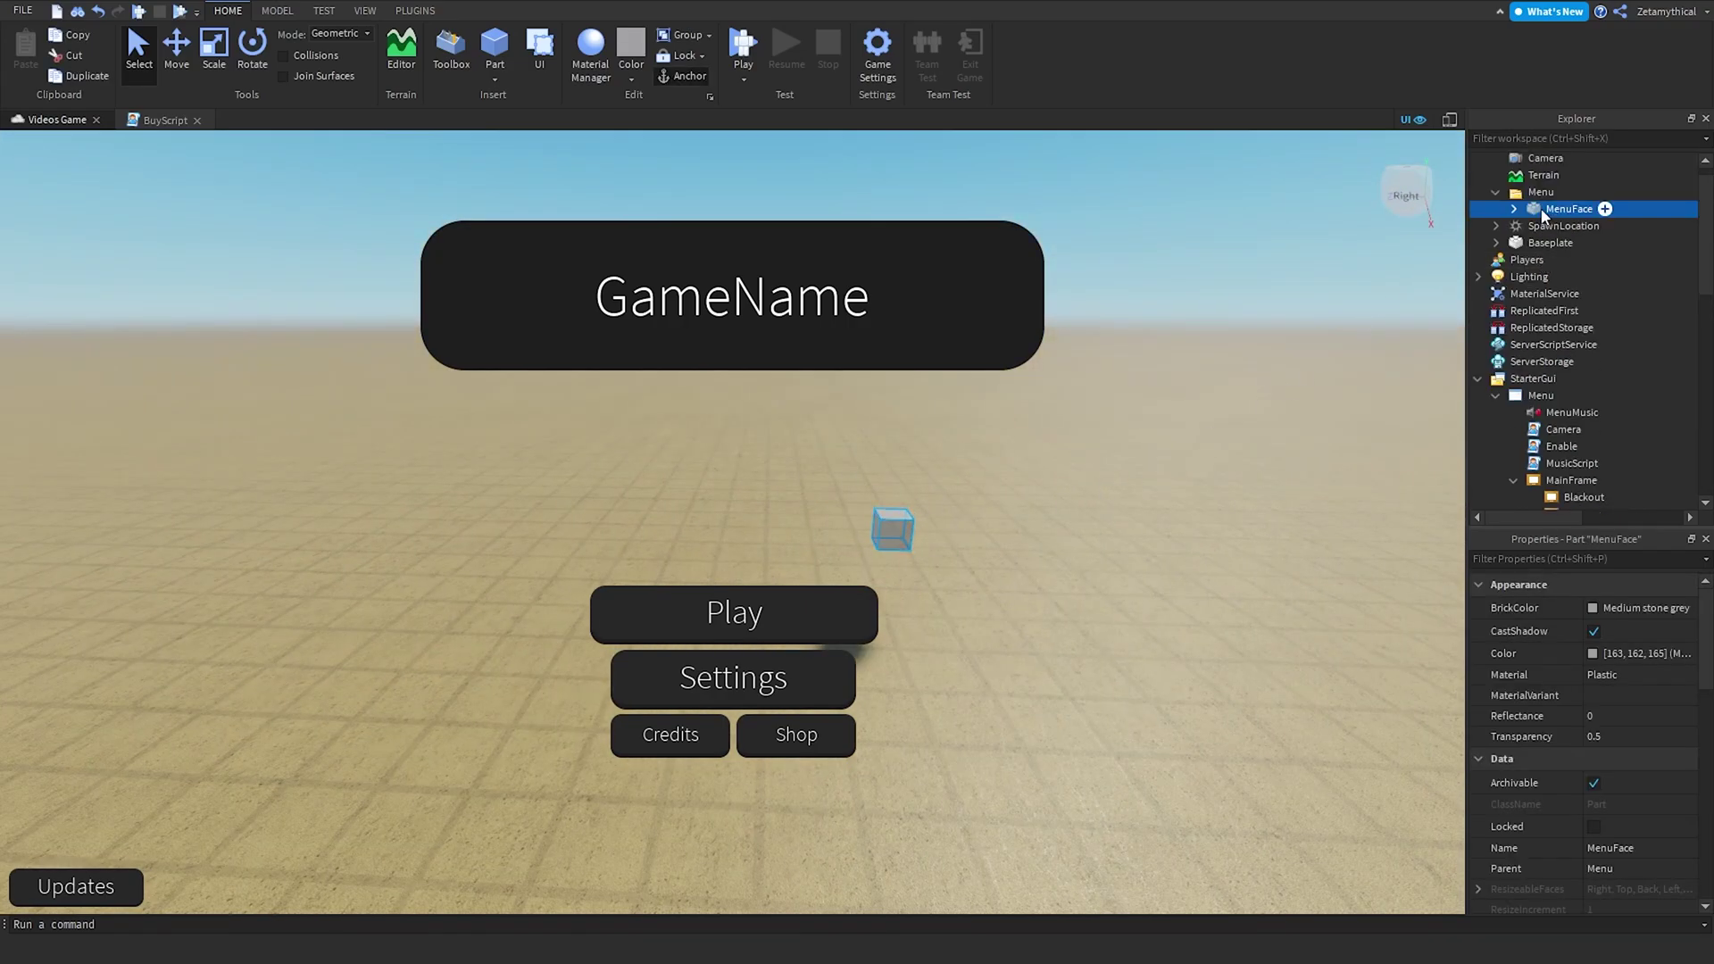
left_click(174, 36)
right_click_drag(755, 524, 754, 525)
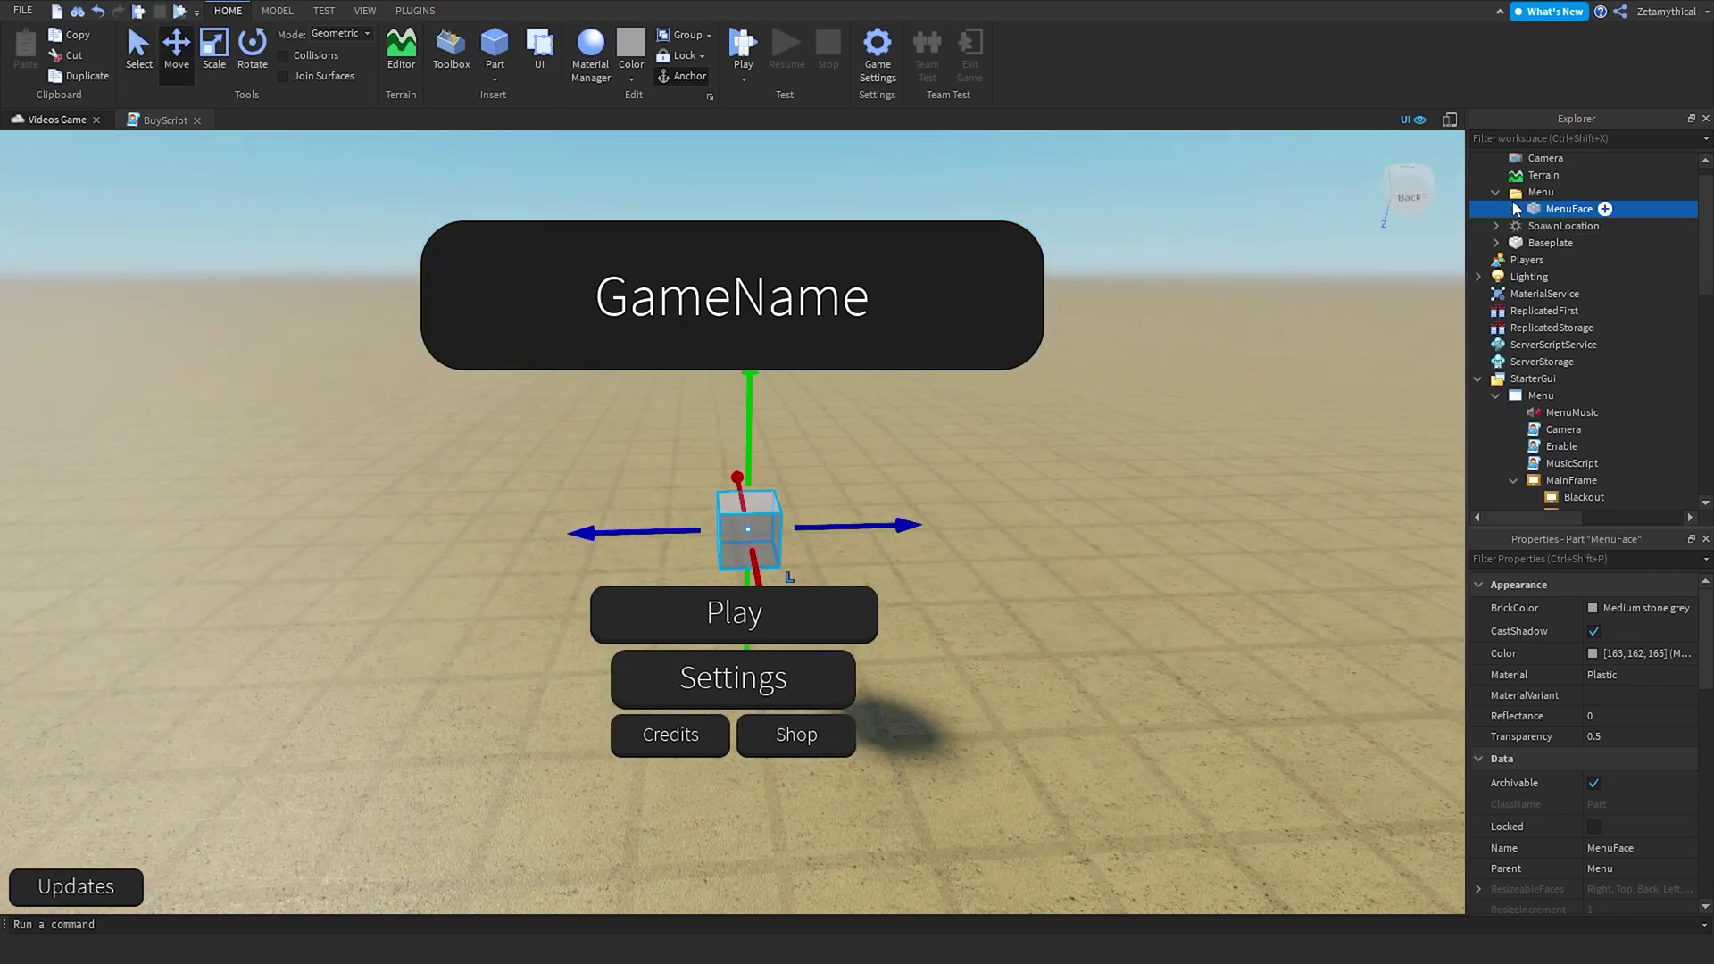
Select the Decal under MenuFace and focus the view on its orange face.
left_click(1514, 208)
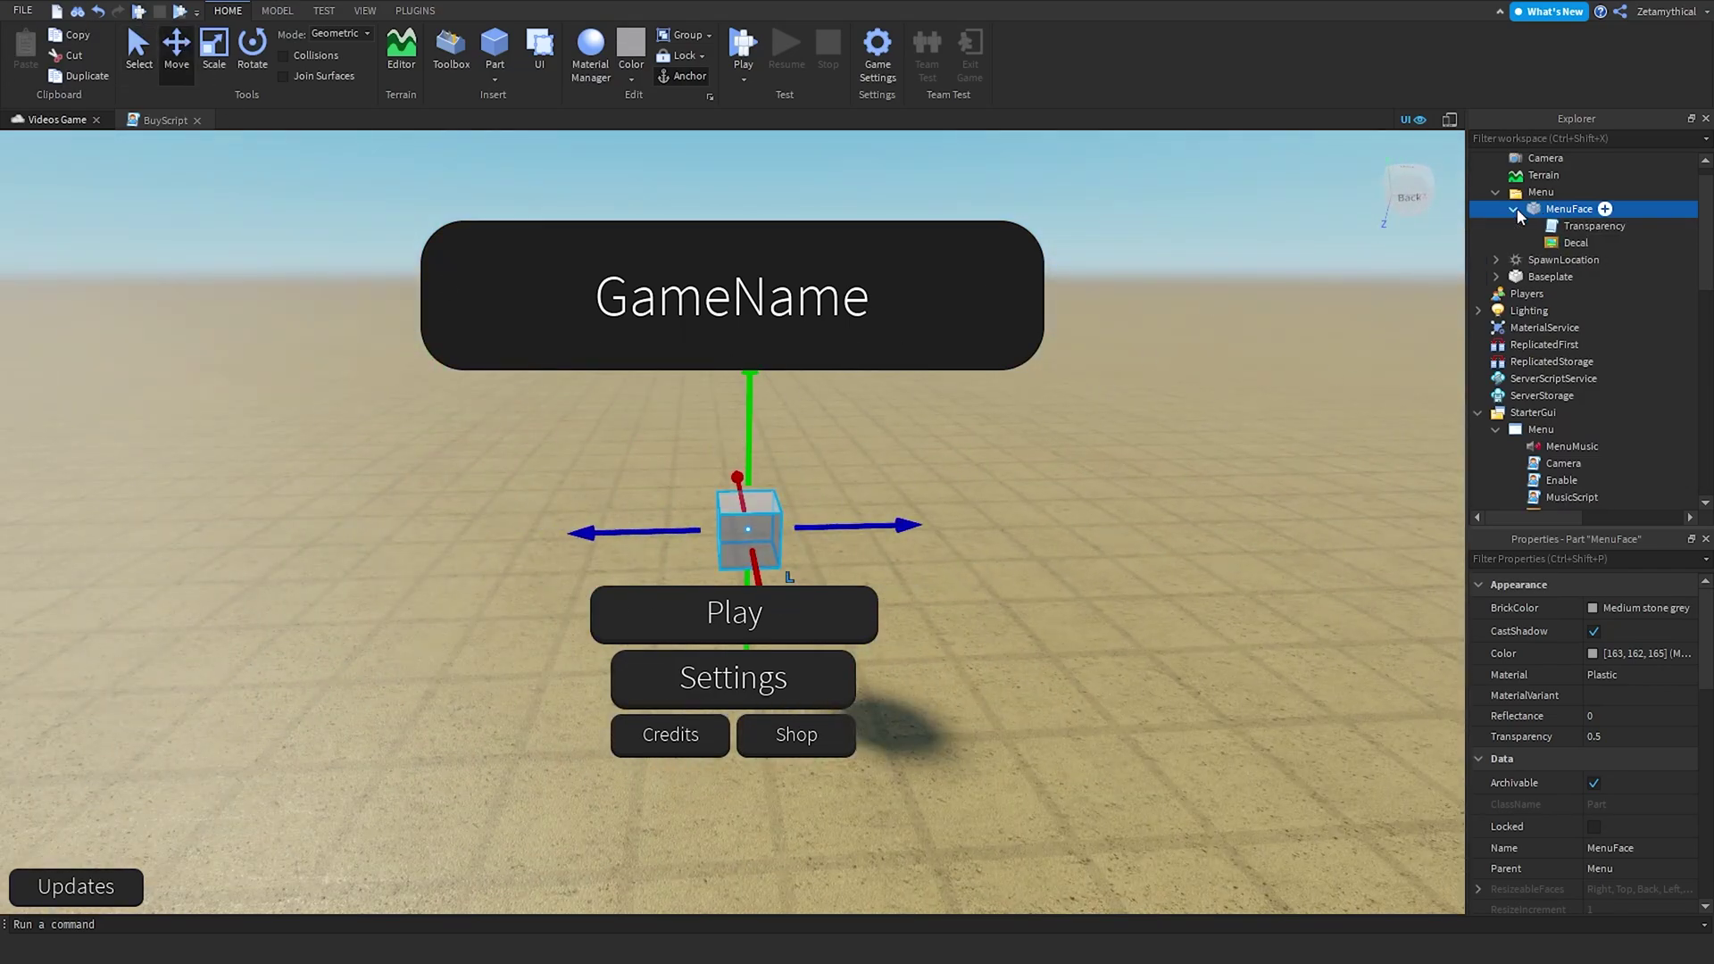
left_click(1571, 243)
key("f")
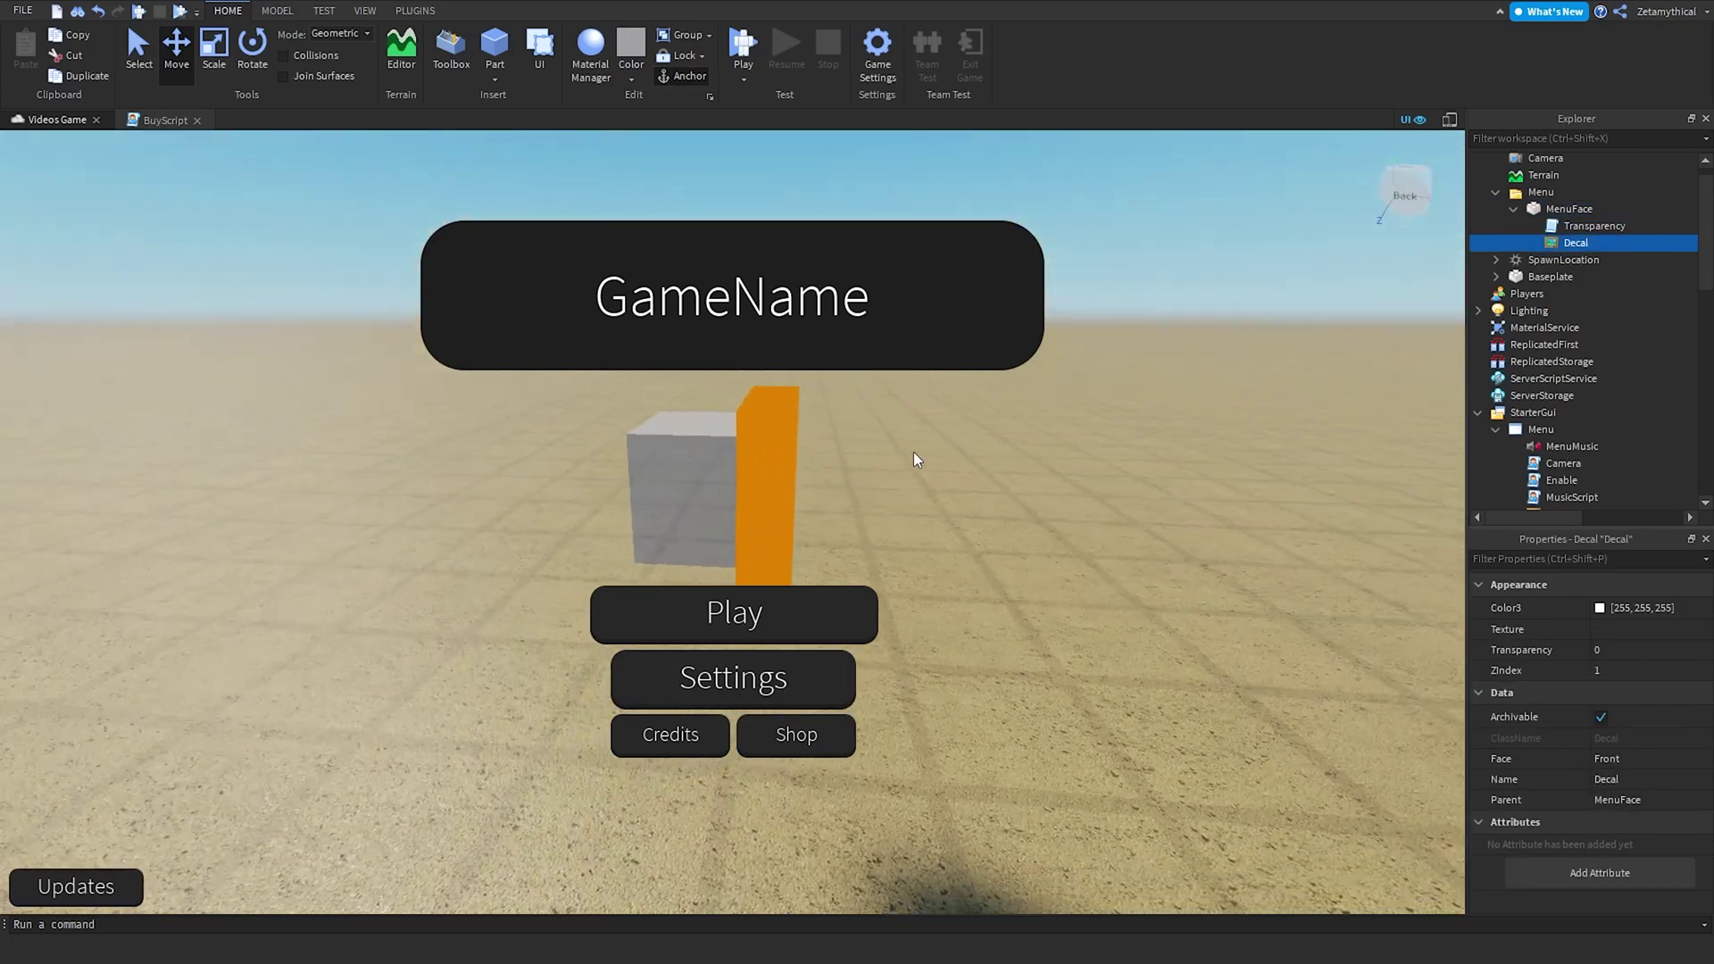
right_click_drag(914, 452, 912, 452)
scroll(579, 423, "up", 3)
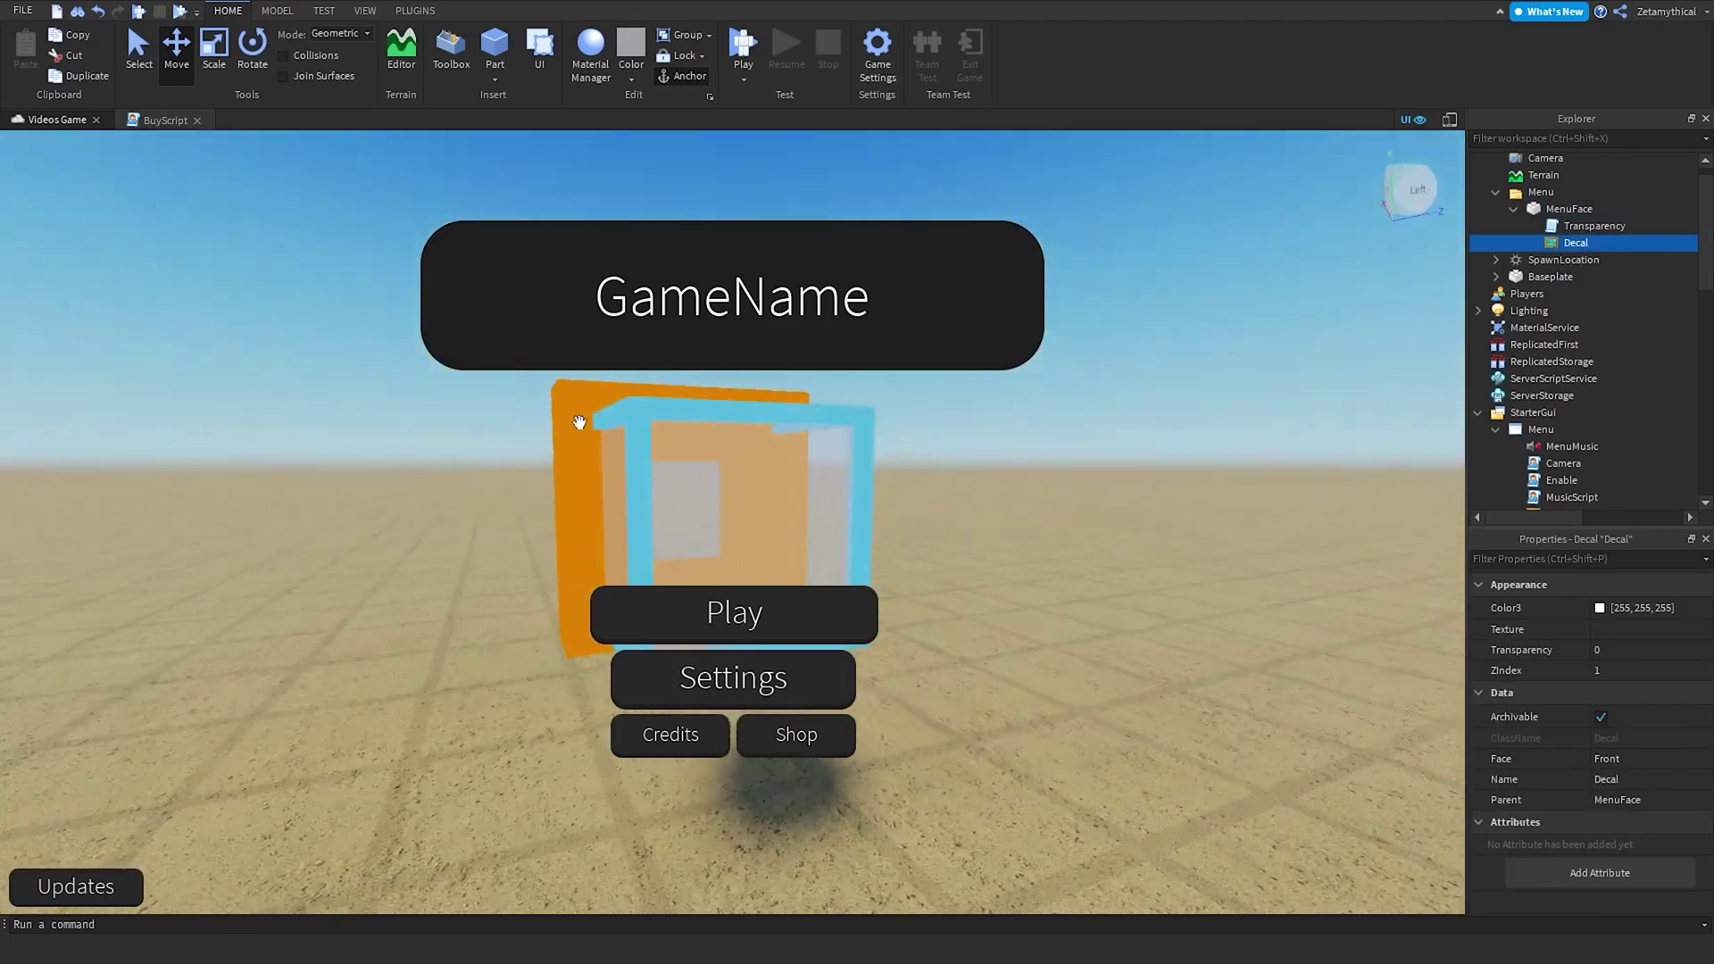
scroll(555, 429, "up", 3)
scroll(778, 451, "down", 2)
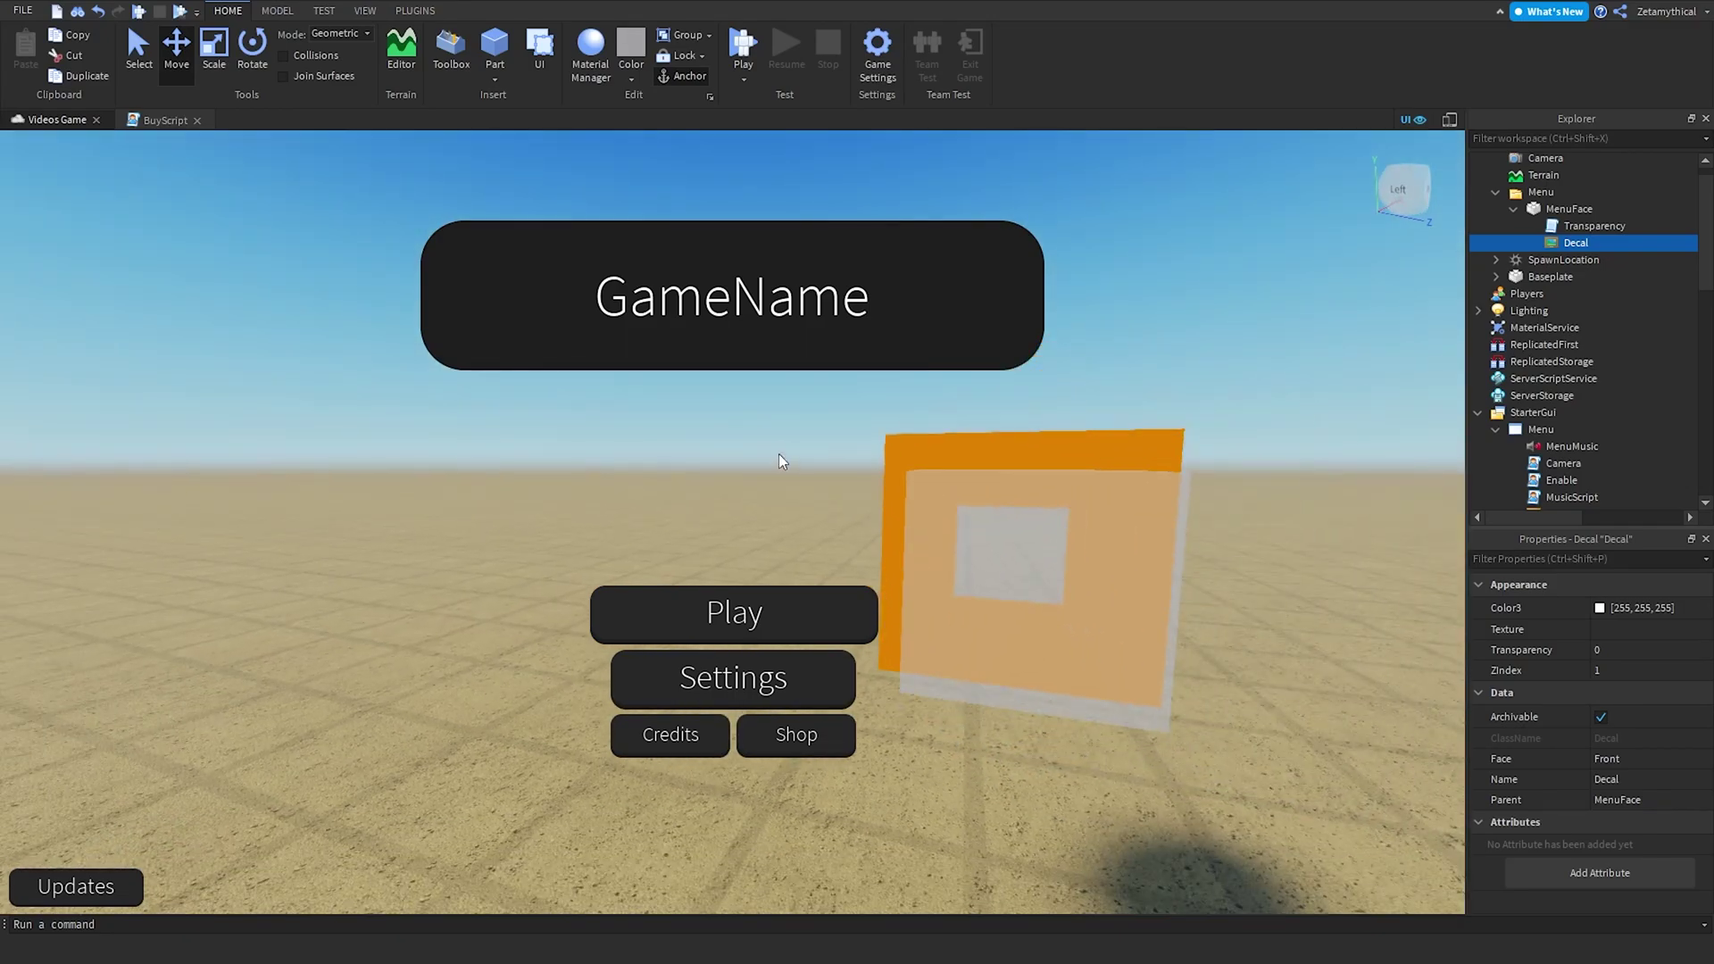
scroll(993, 444, "down", 3)
middle_click_drag(993, 445, 613, 518)
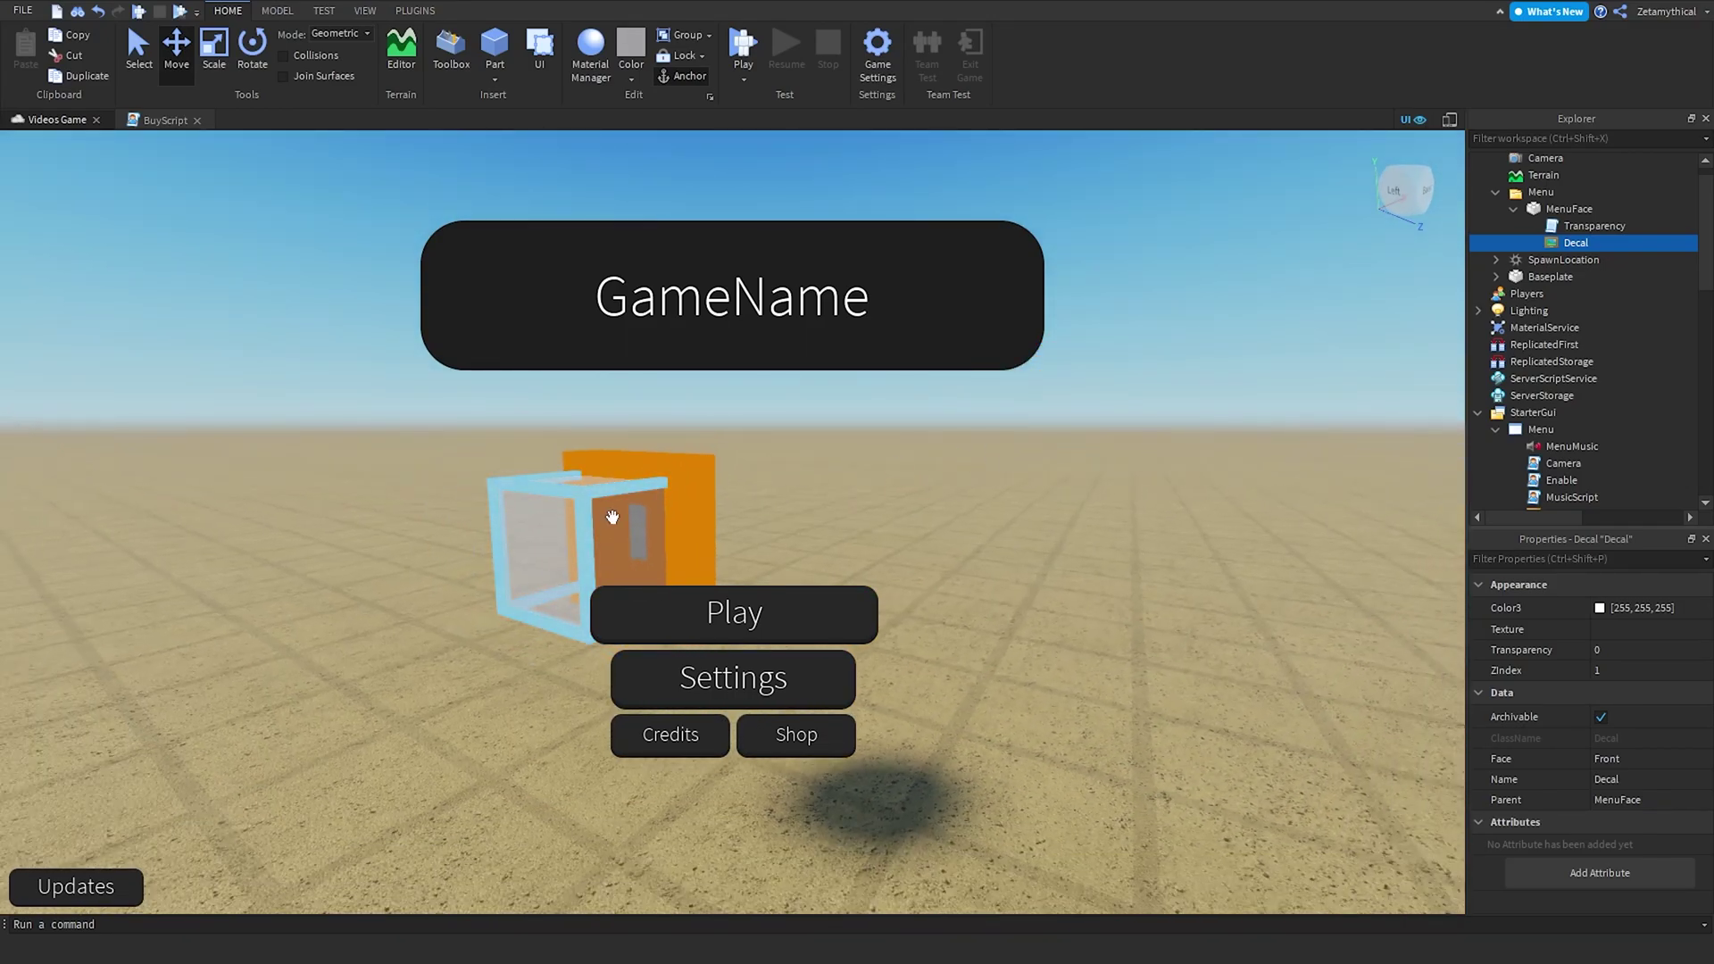
Move MenuFace toward the scene centre and rotate it around its red axis.
left_click(612, 518)
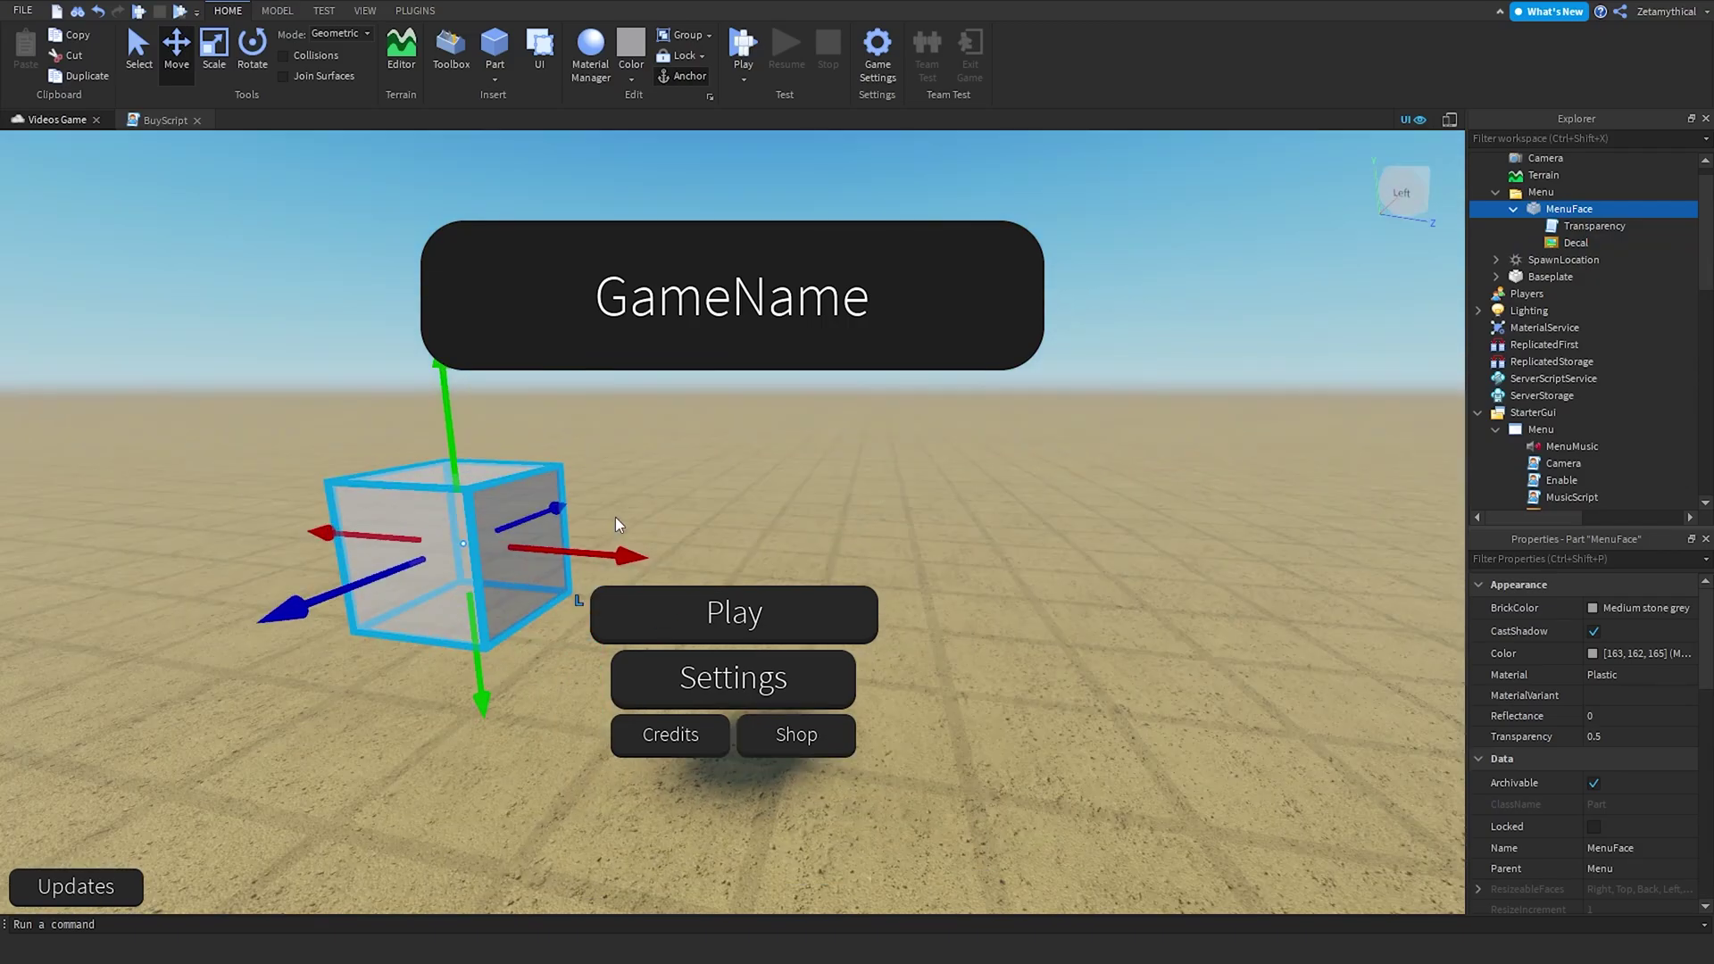
left_click_drag(375, 593, 590, 561)
right_click_drag(590, 561, 313, 159)
right_click_drag(580, 437, 959, 368)
key("ctrl+4")
left_click_drag(944, 402, 991, 384)
left_click(1091, 522)
Reselect the Decal and orbit the view to check which side it faces.
right_click_drag(1091, 523, 884, 451)
scroll(884, 451, "up", 5)
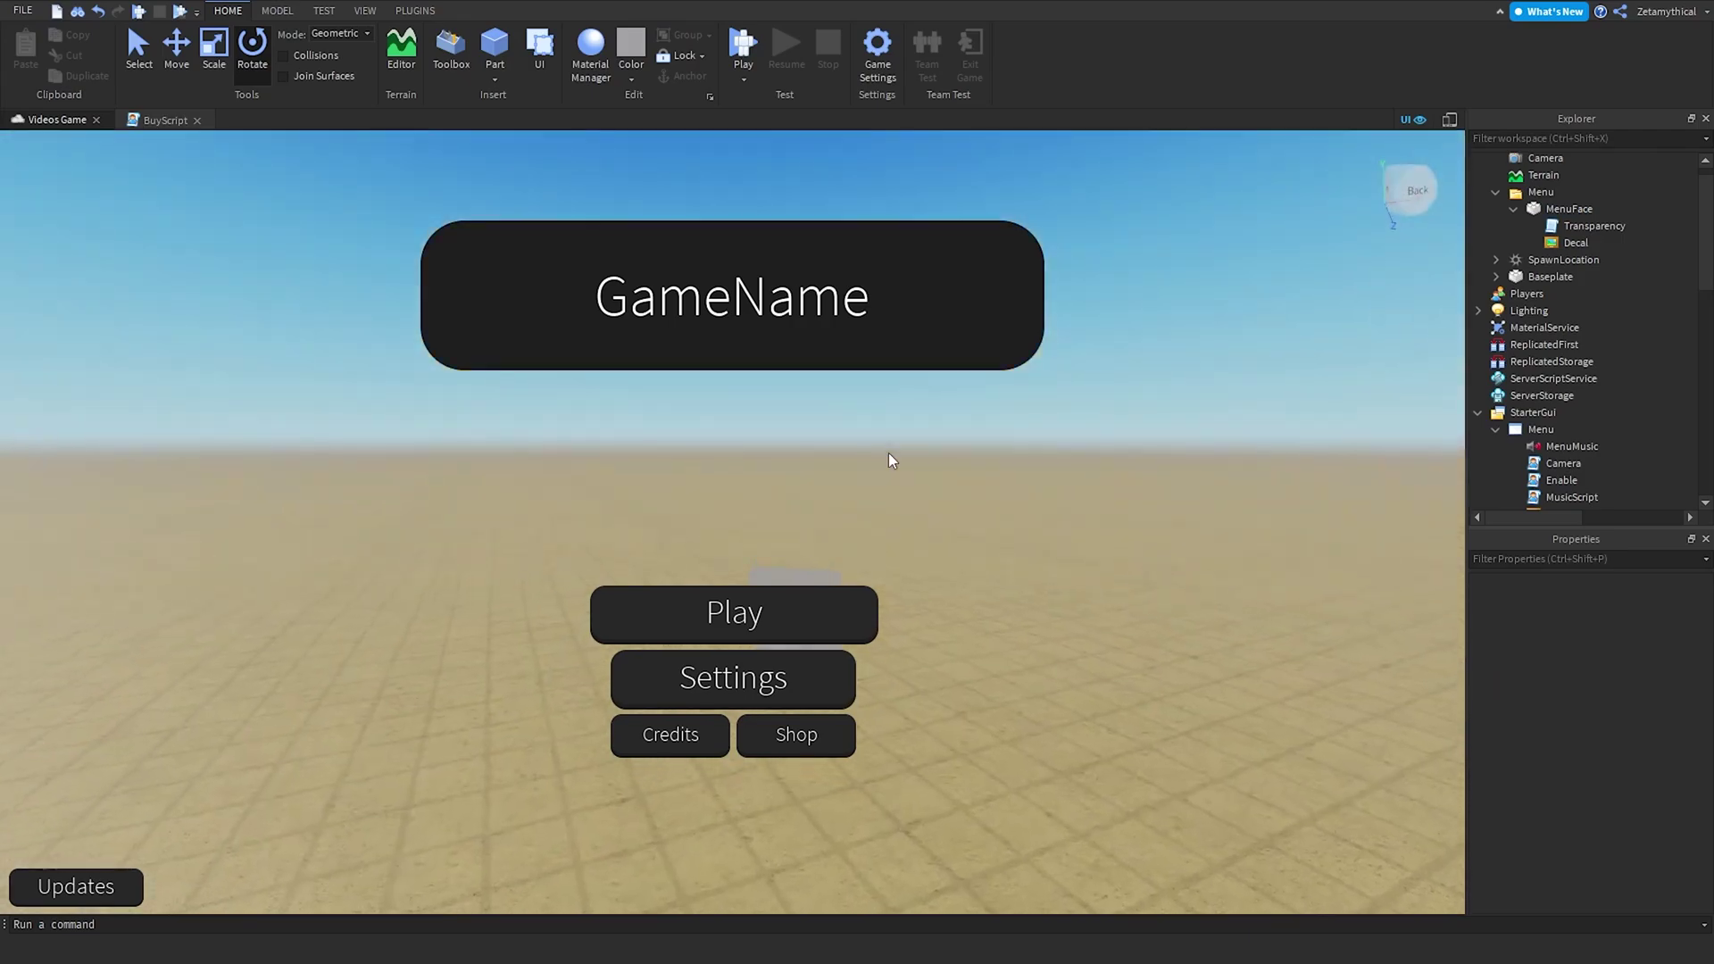
scroll(842, 551, "down", 5)
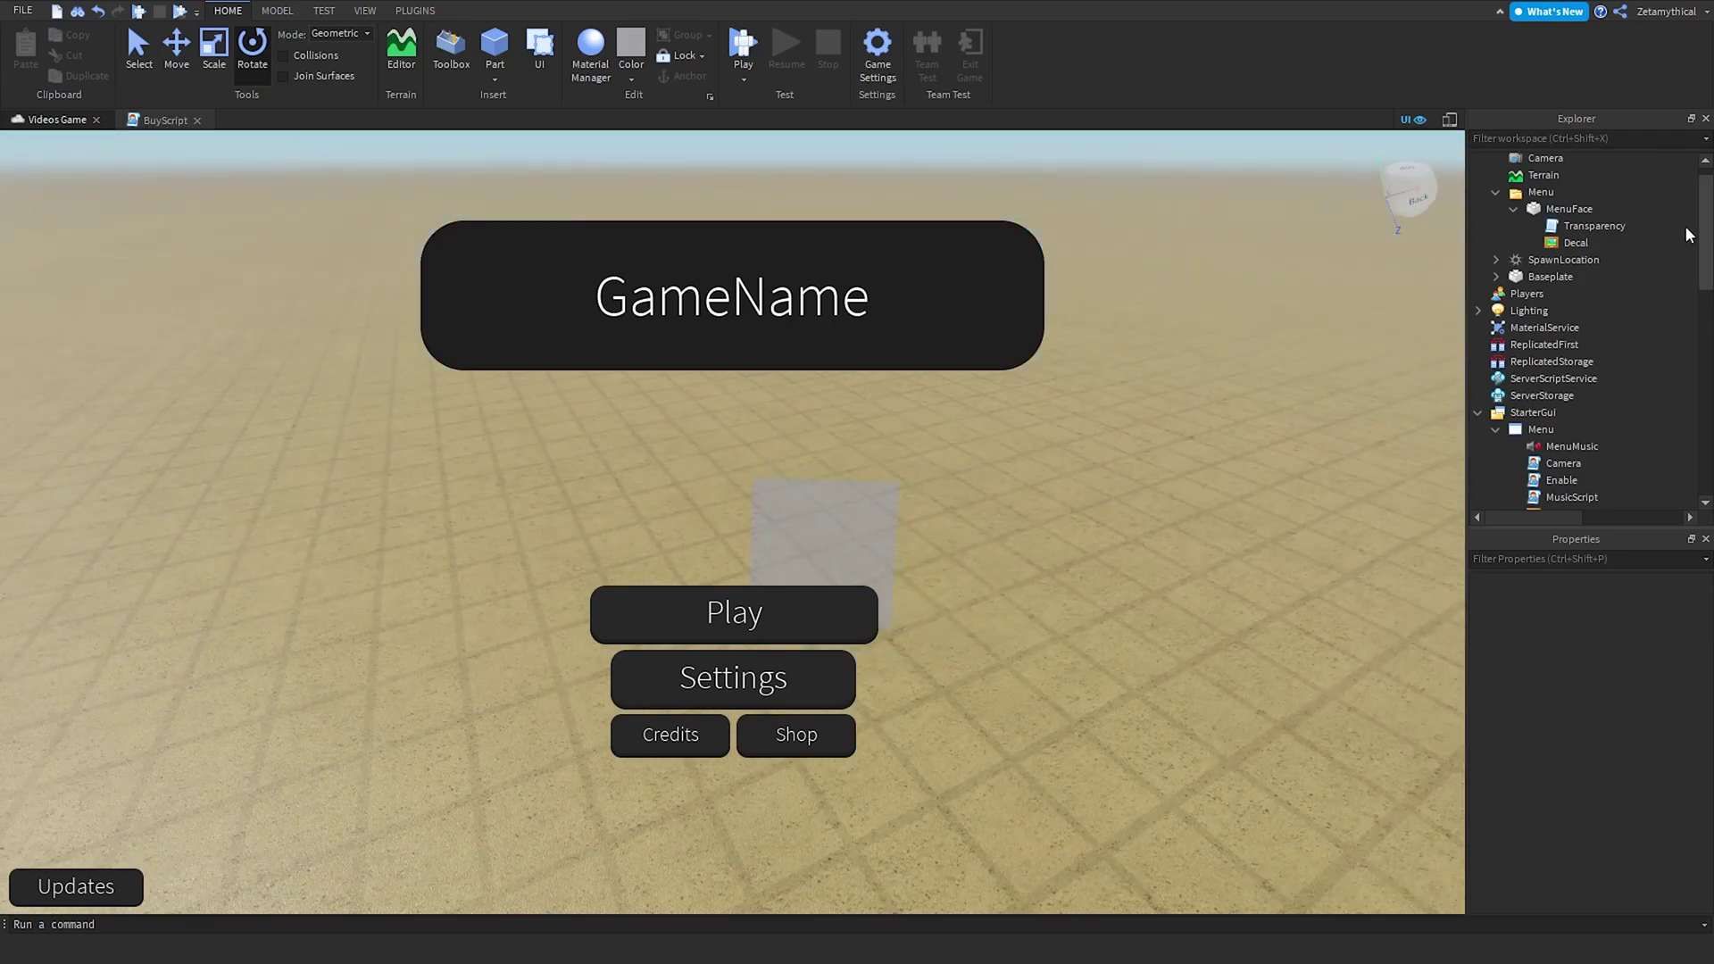
left_click(812, 534)
right_click_drag(813, 534, 942, 367)
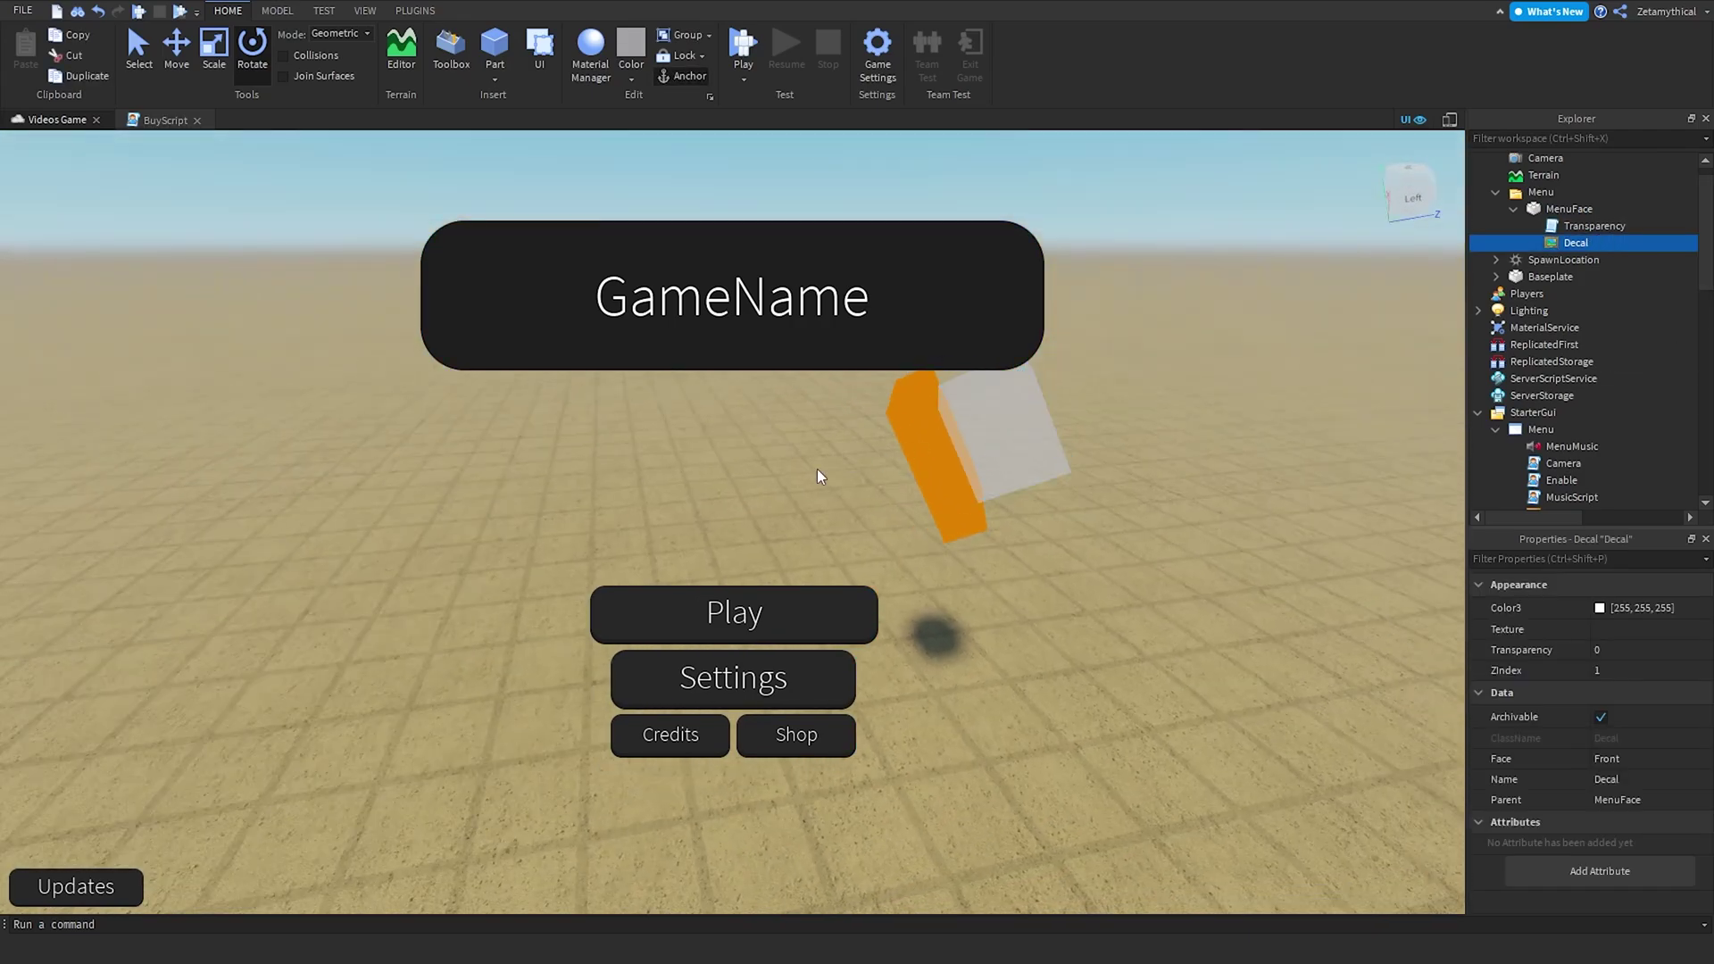
right_click_drag(269, 607, 766, 586)
scroll(766, 586, "down", 5)
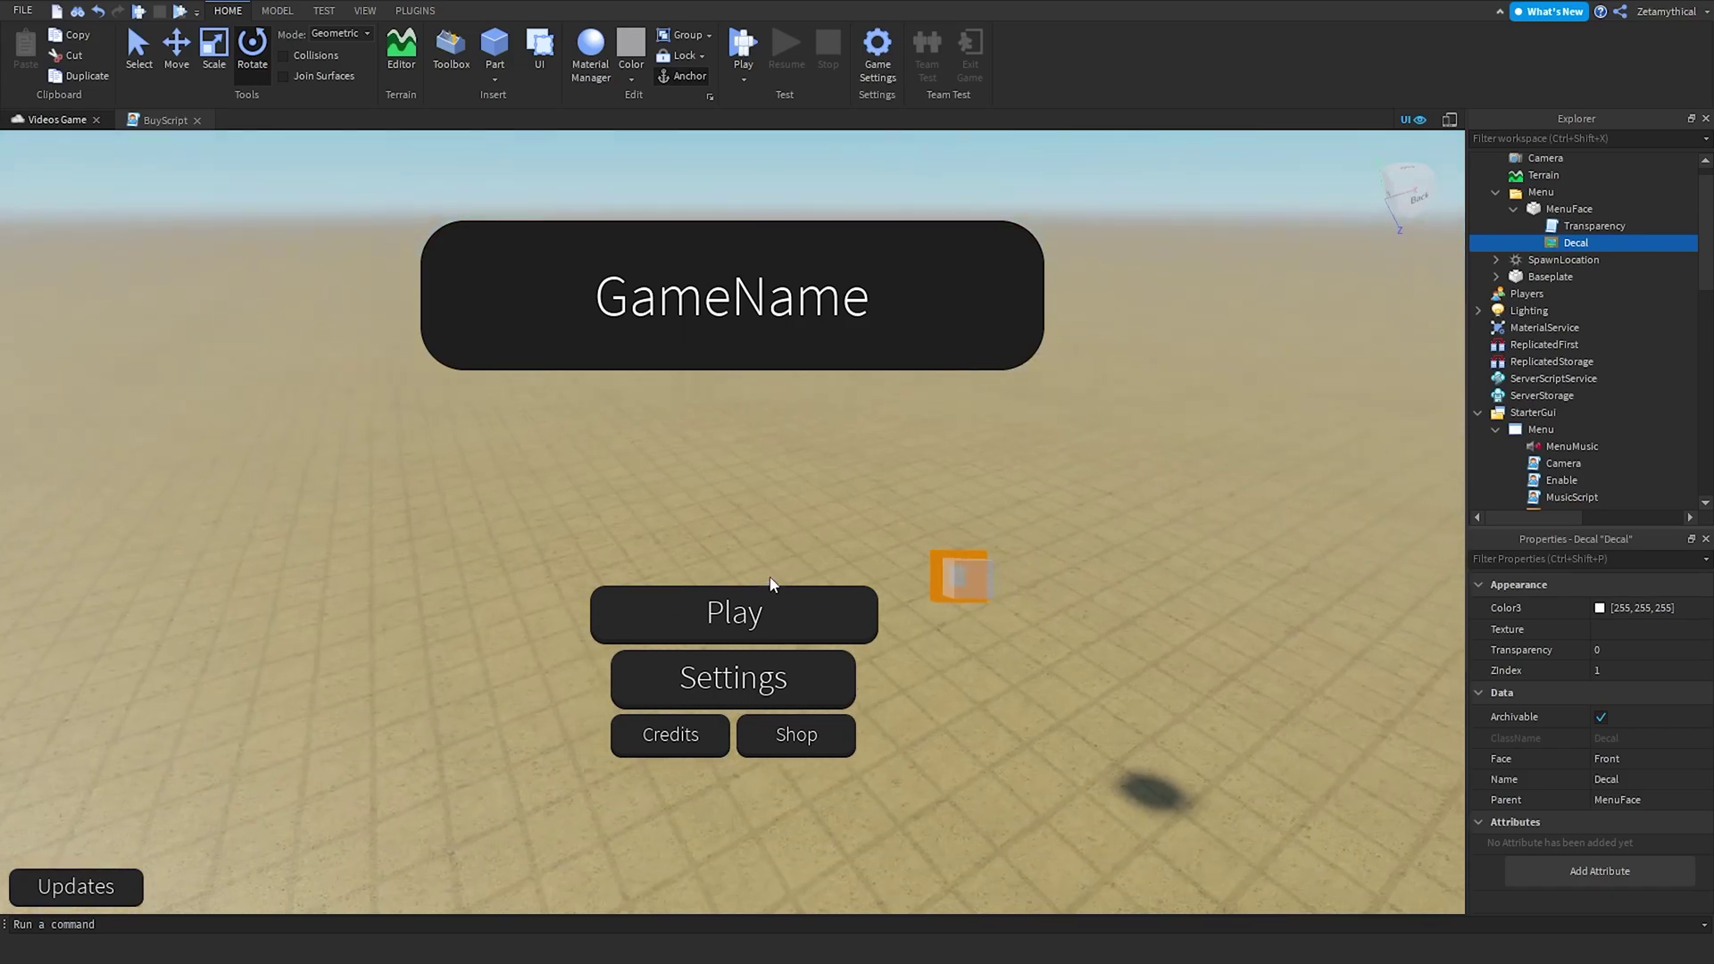
left_click(811, 474)
scroll(1642, 271, "down", 3)
Make the Credits, Settings, Shop and Updates popups visible together.
scroll(1634, 272, "down", 3)
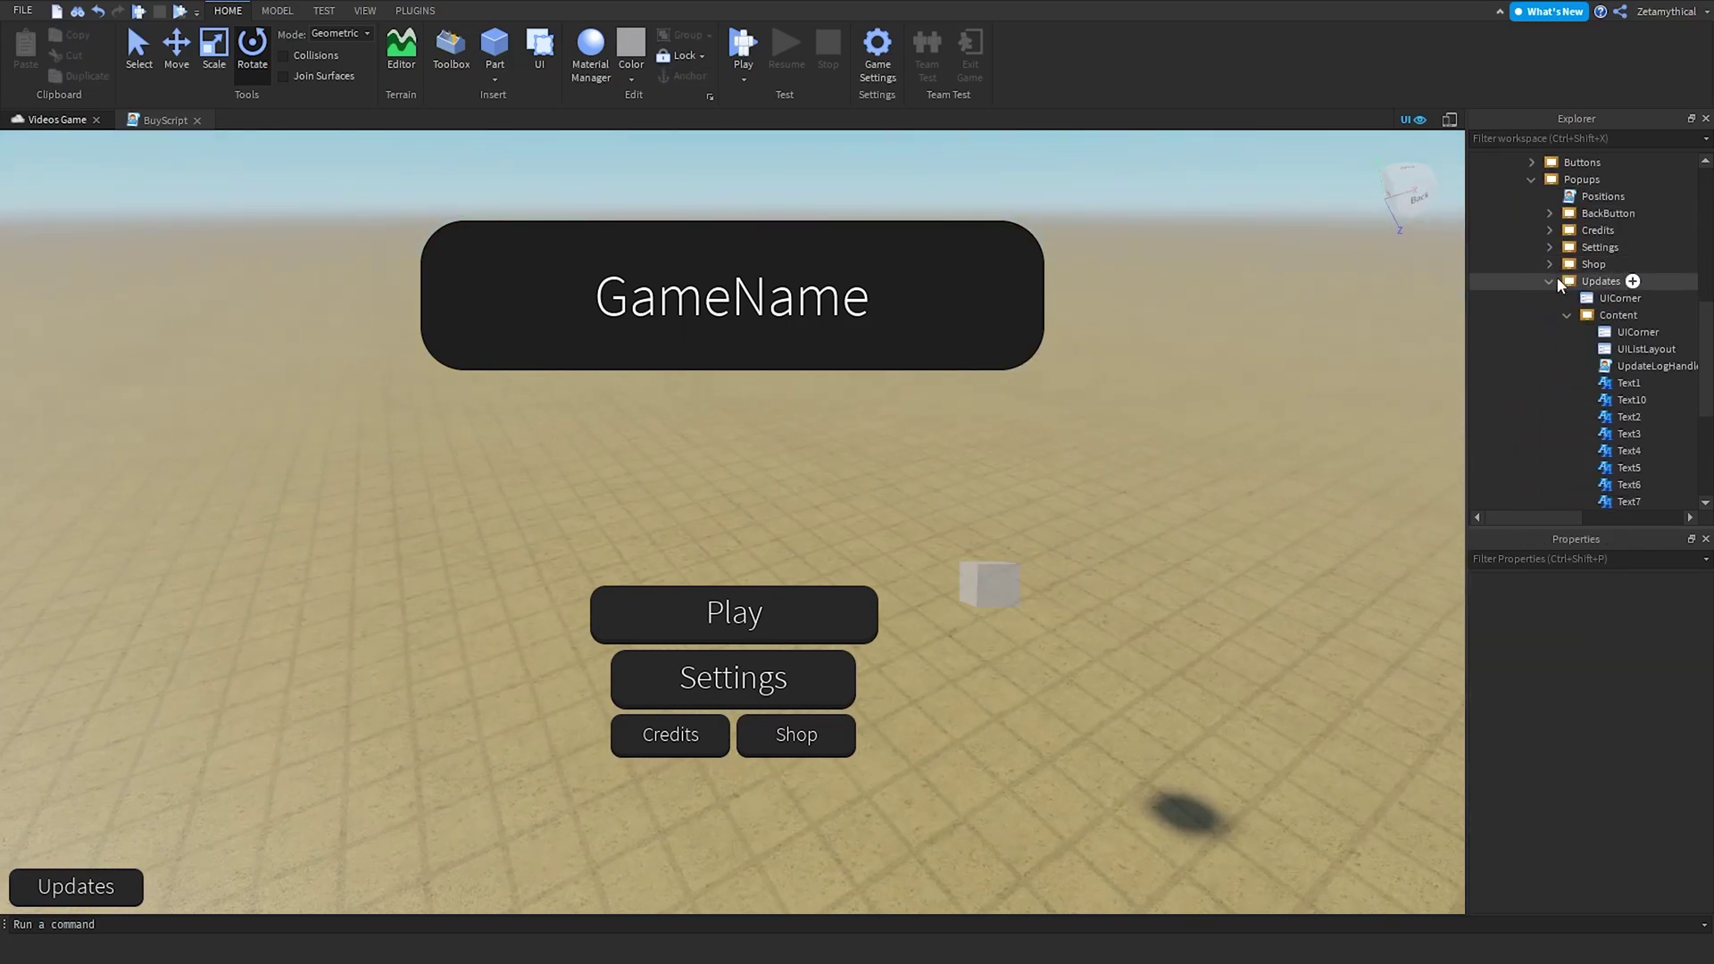
scroll(1589, 339, "down", 3)
left_click(1595, 296)
left_click(1591, 349, "shift")
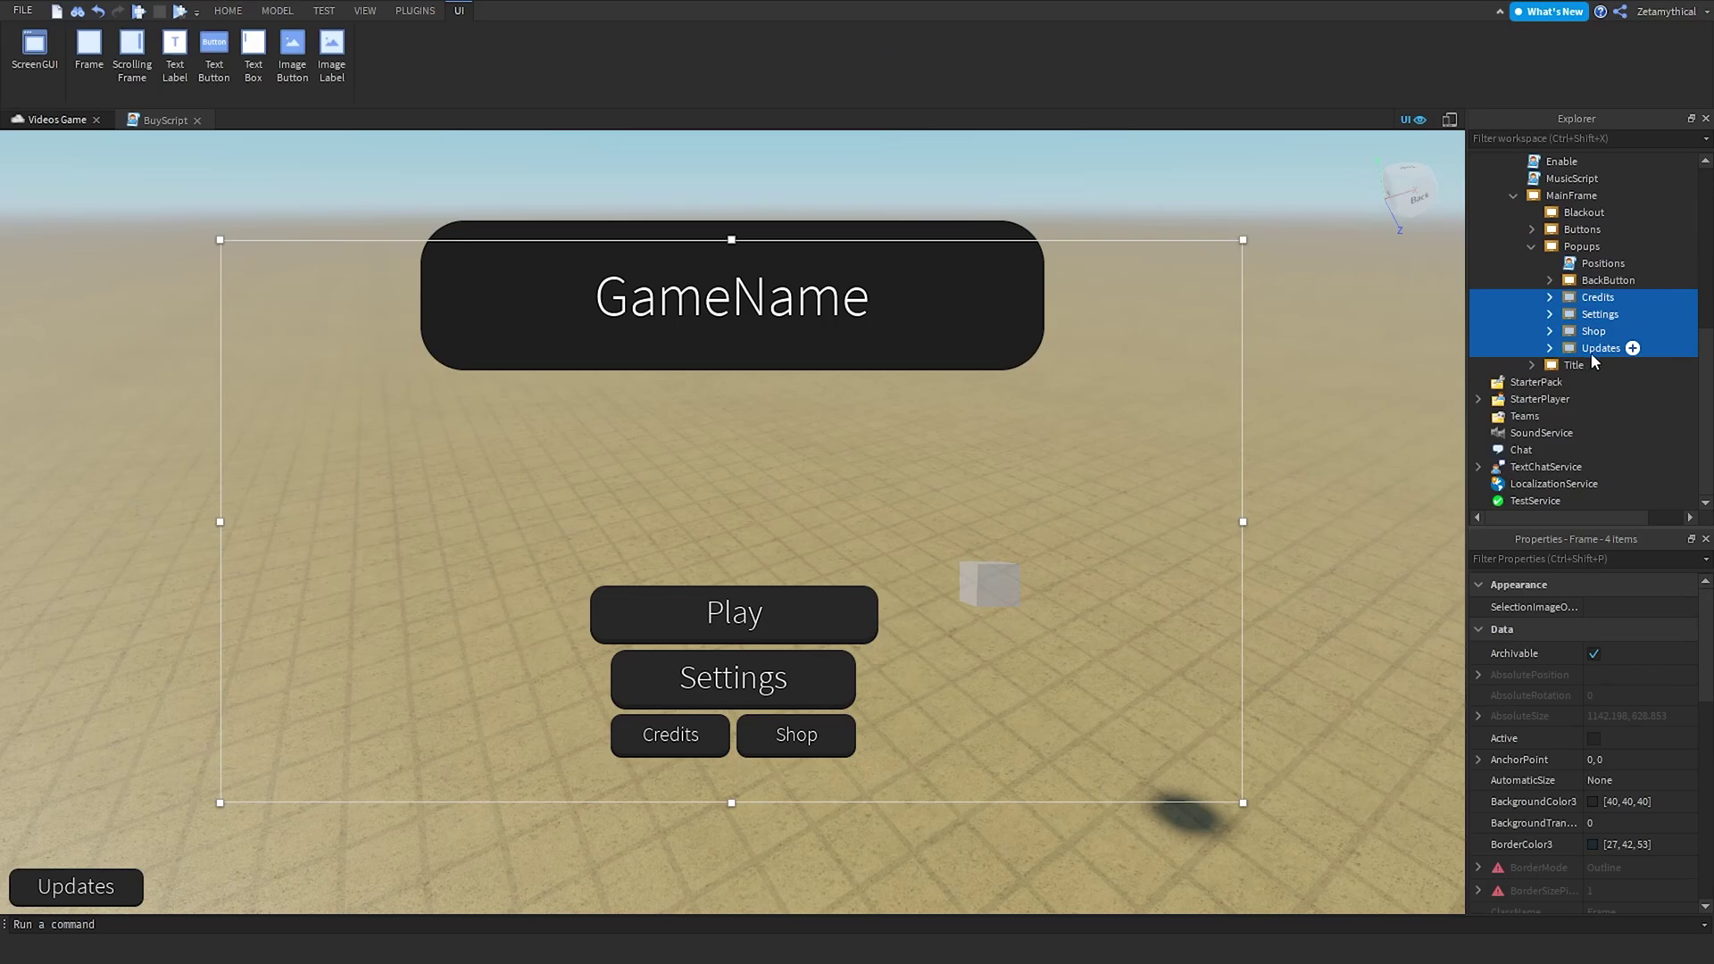
scroll(1625, 785, "down", 5)
left_click(1594, 697)
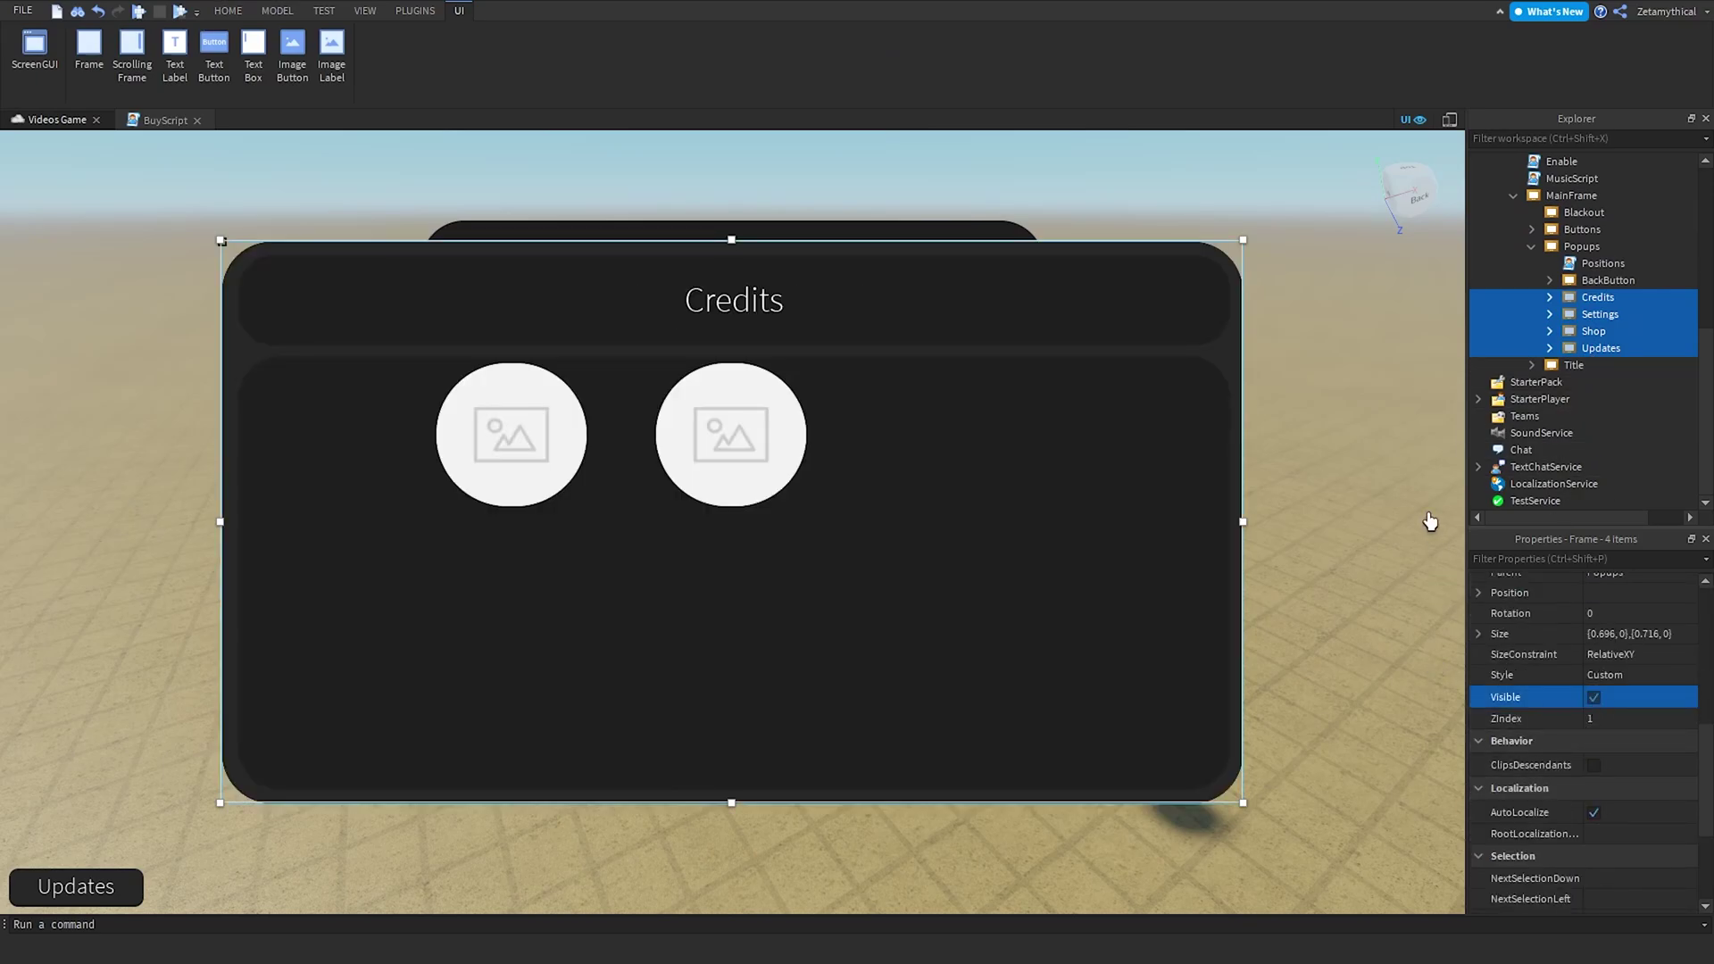
left_click(1449, 394)
Disable the StarterGui Menu ScreenGui so it no longer overlays the scene.
scroll(1559, 241, "up", 3)
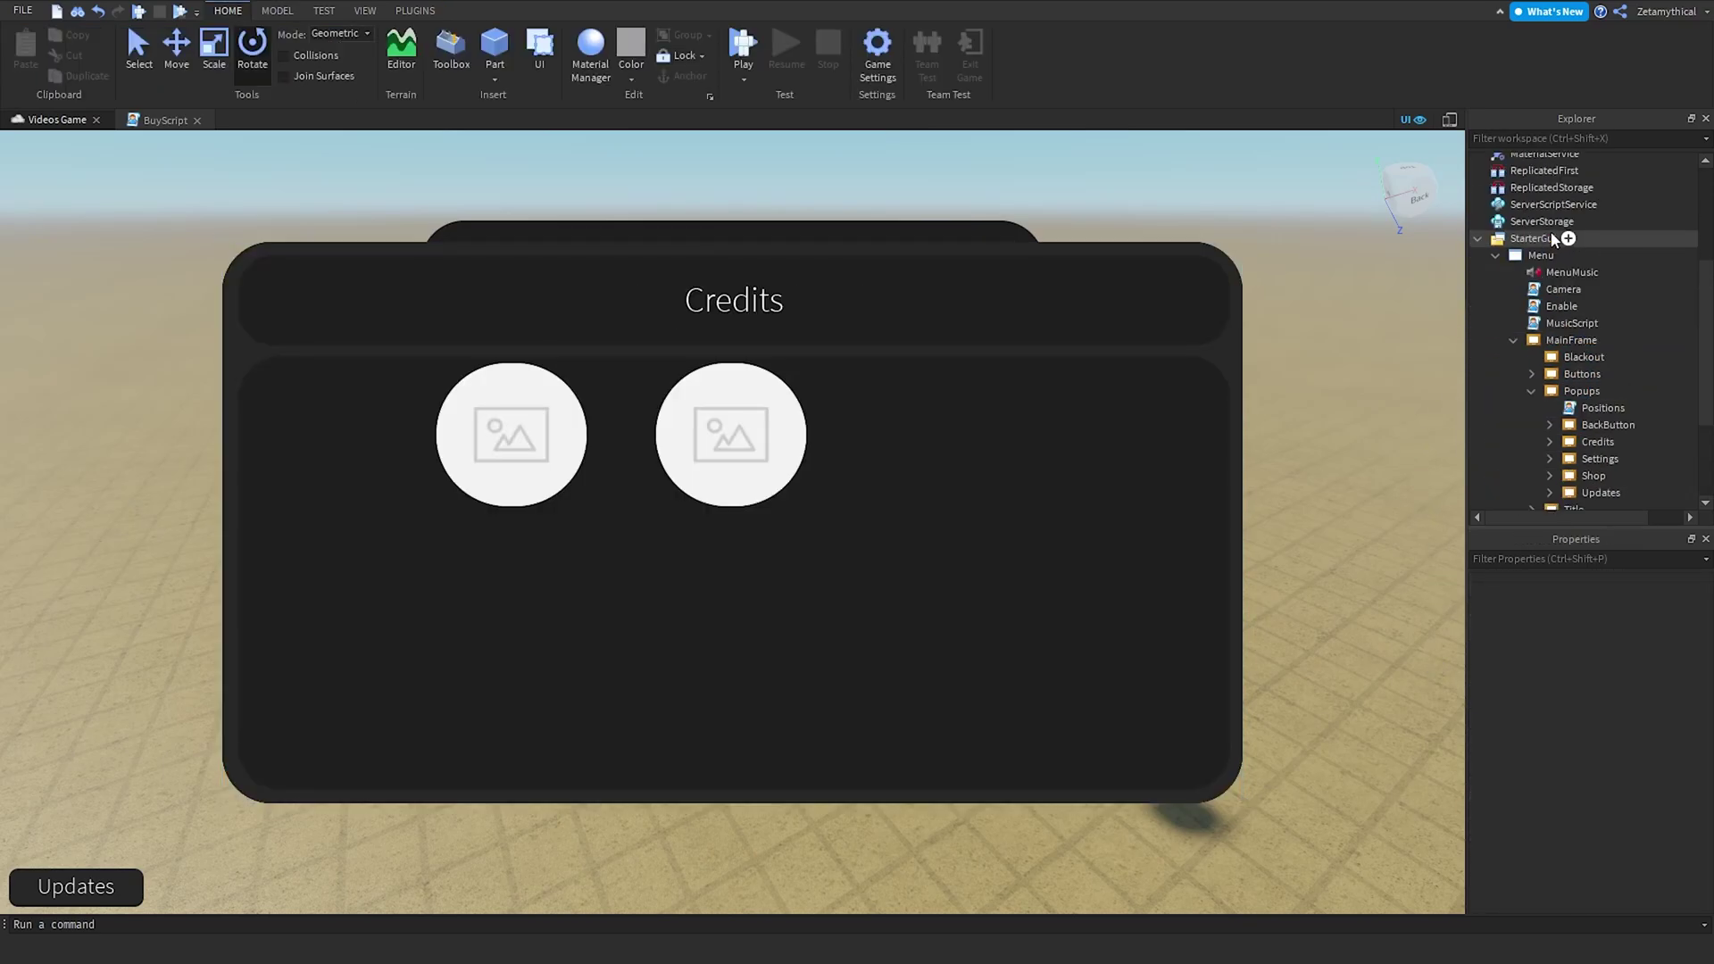
left_click(1529, 258)
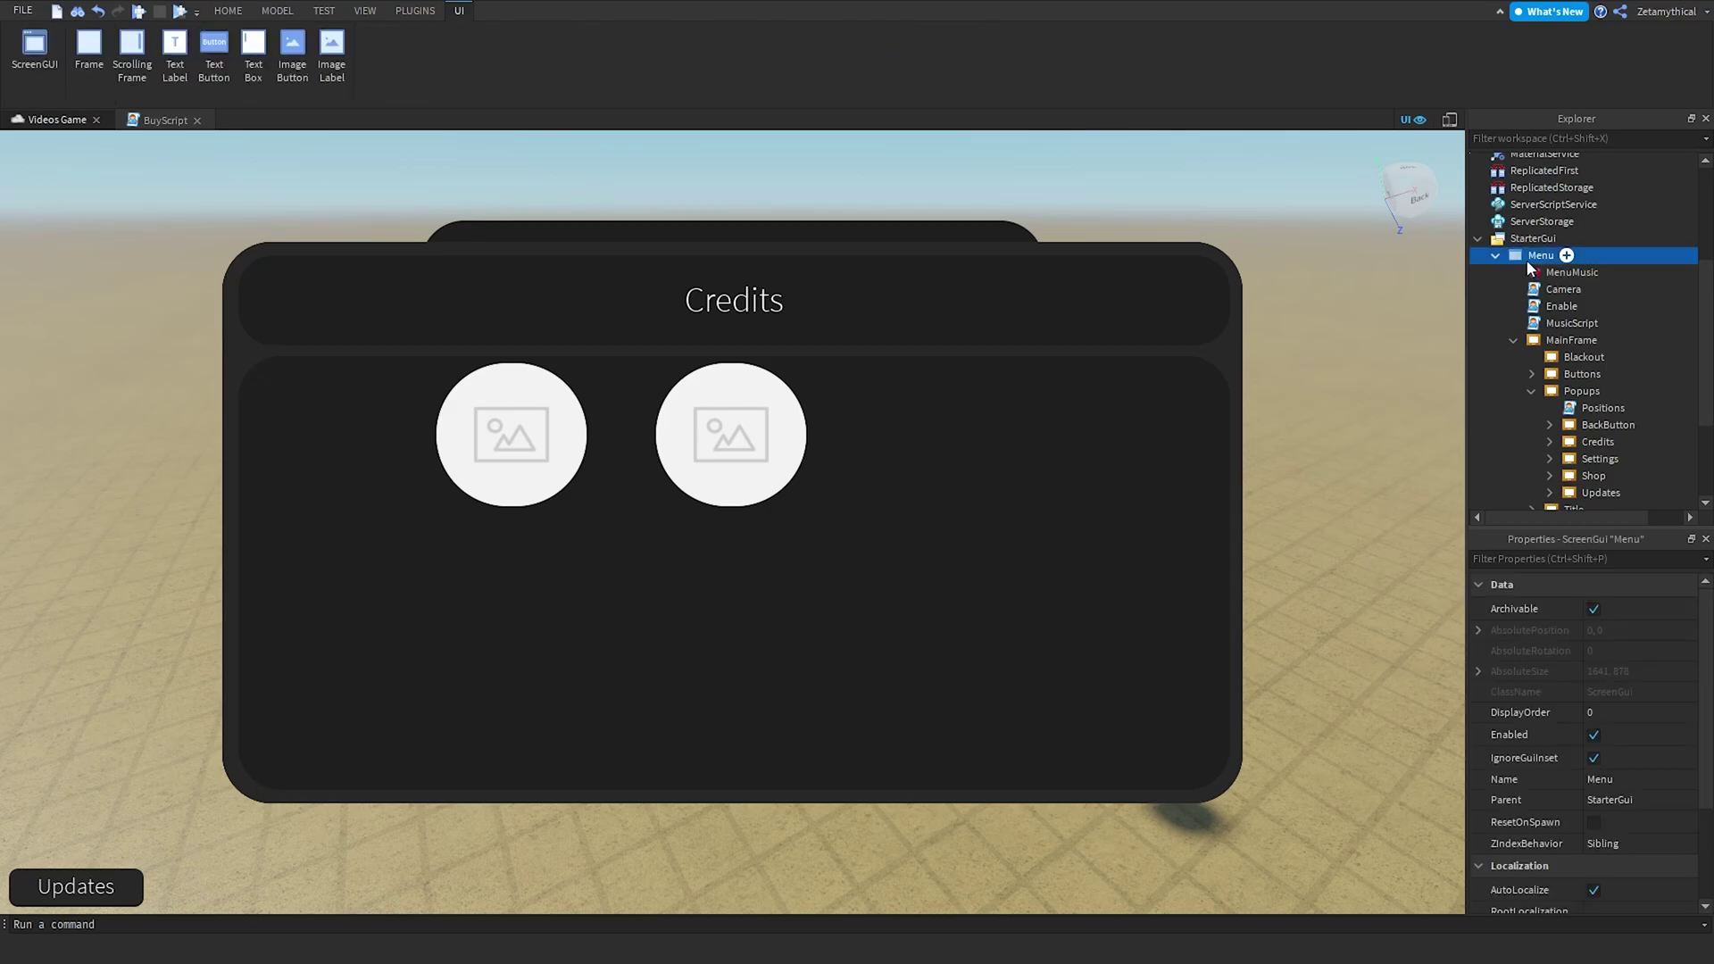
left_click(1594, 734)
left_click(1284, 634)
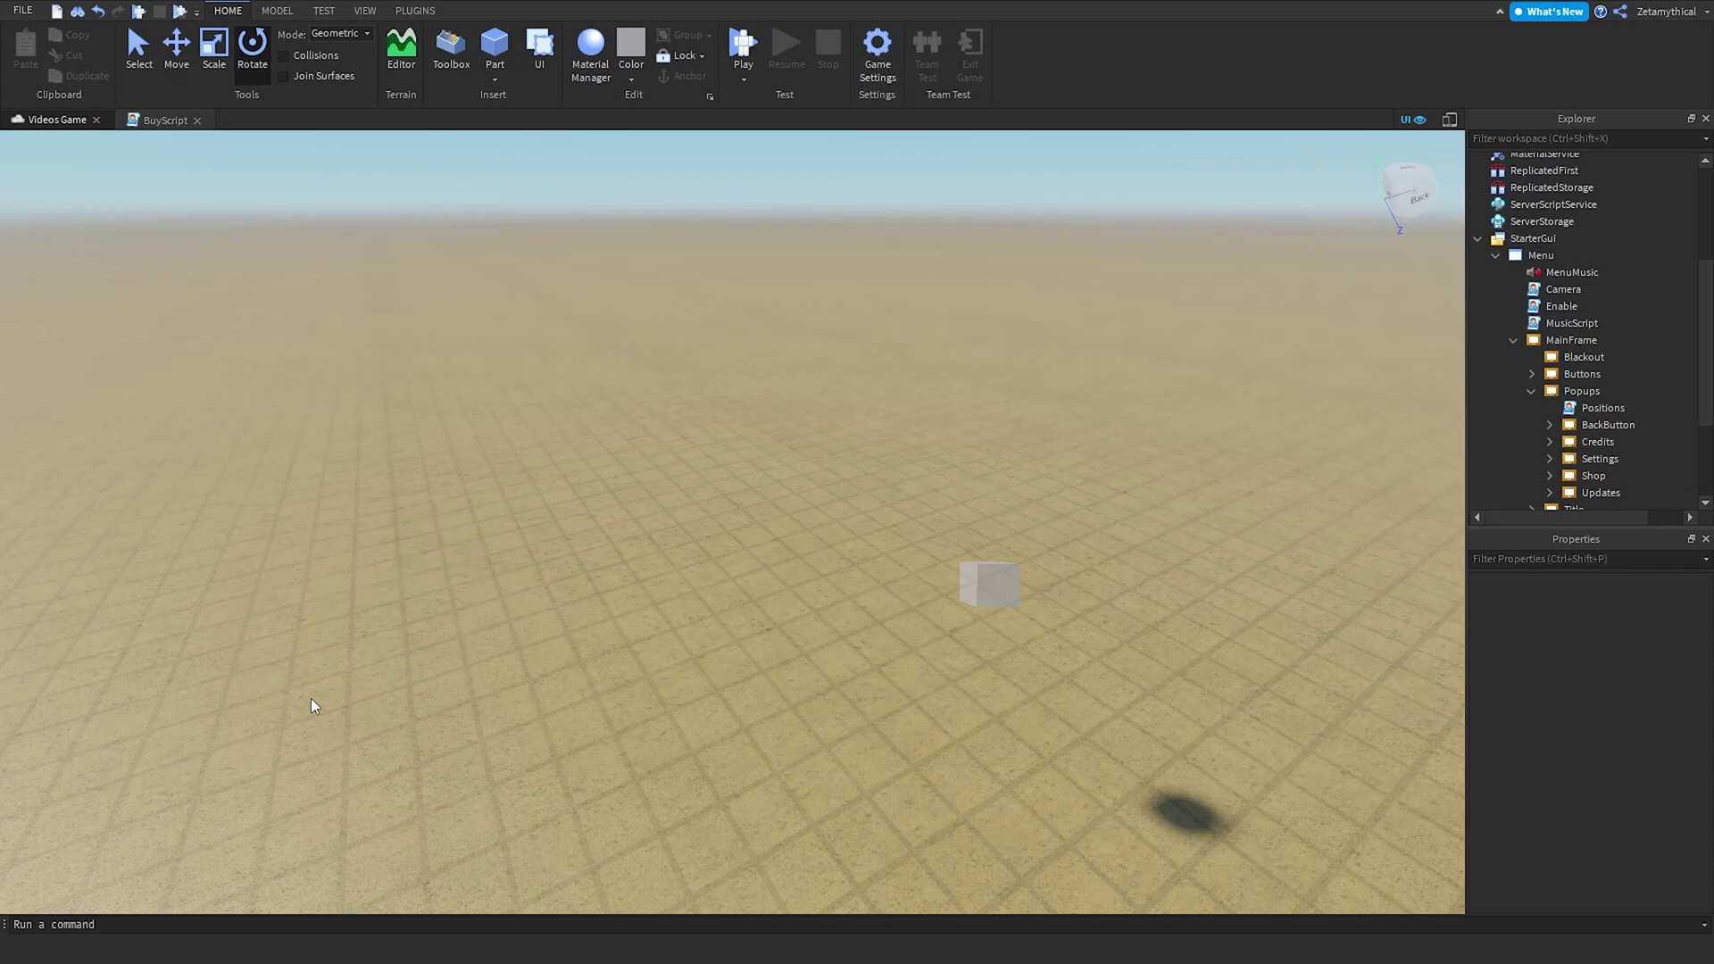
Playtest the game, open the Updates popup, then stop the test with Shift+F5.
left_click(138, 12)
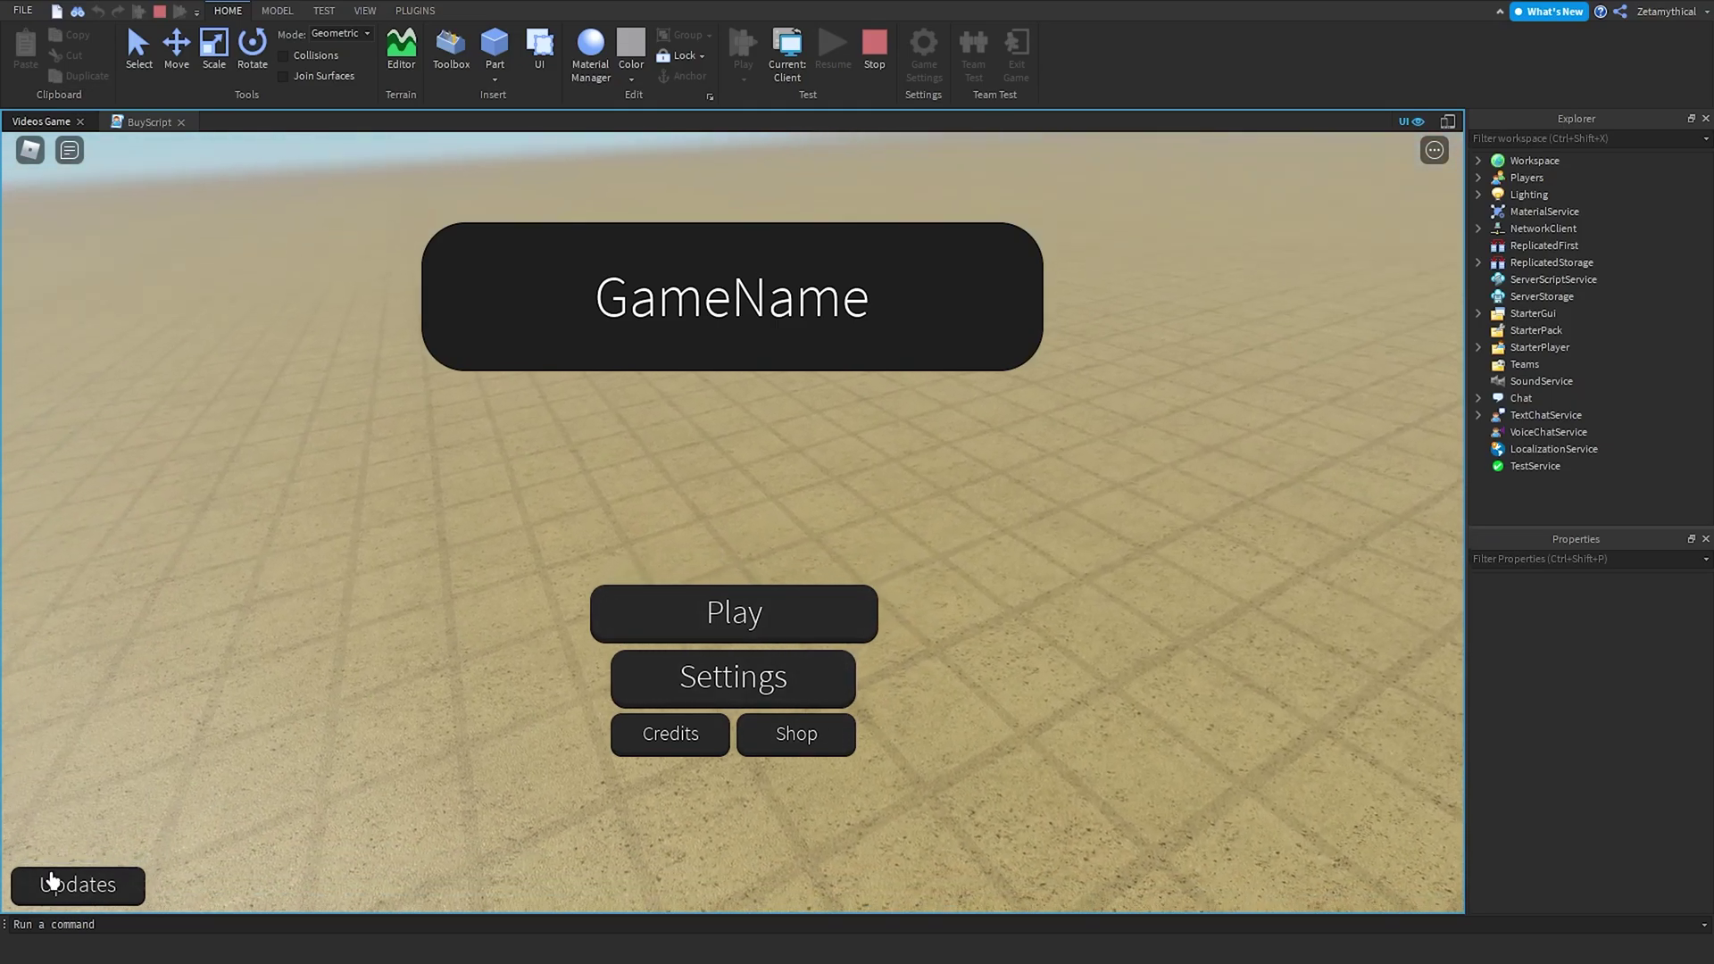
left_click(89, 885)
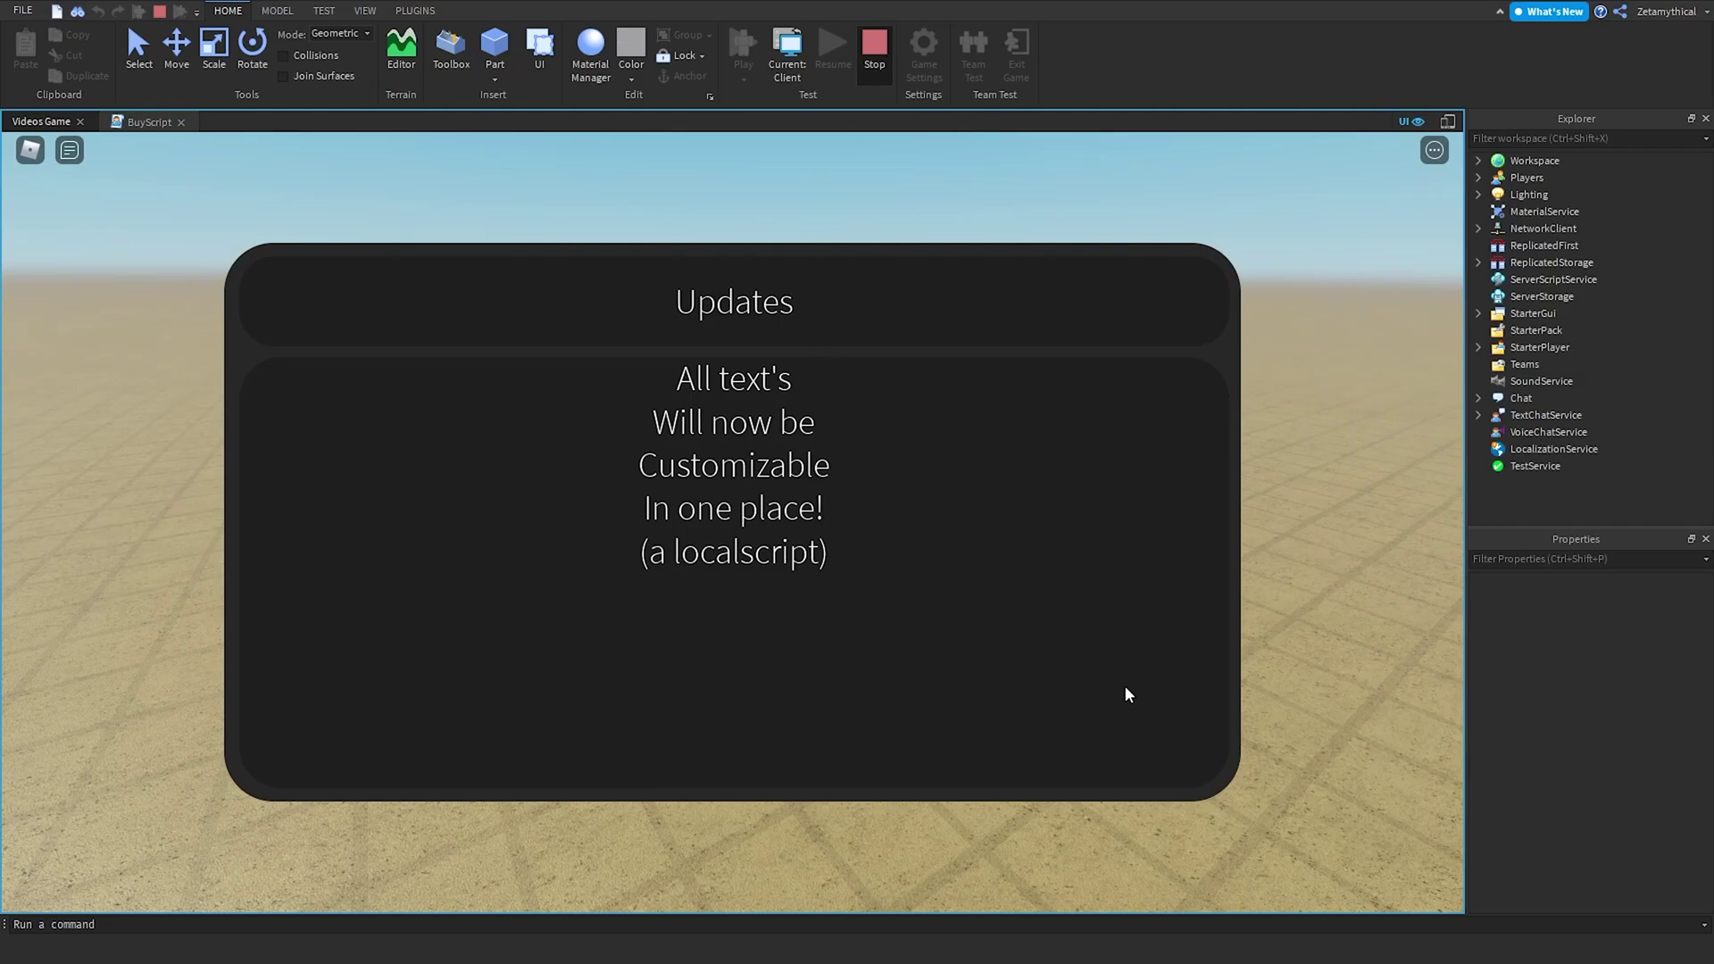
key("shift+F5")
Change BackButton's Visible setting, then start a fresh playtest.
left_click(1611, 425)
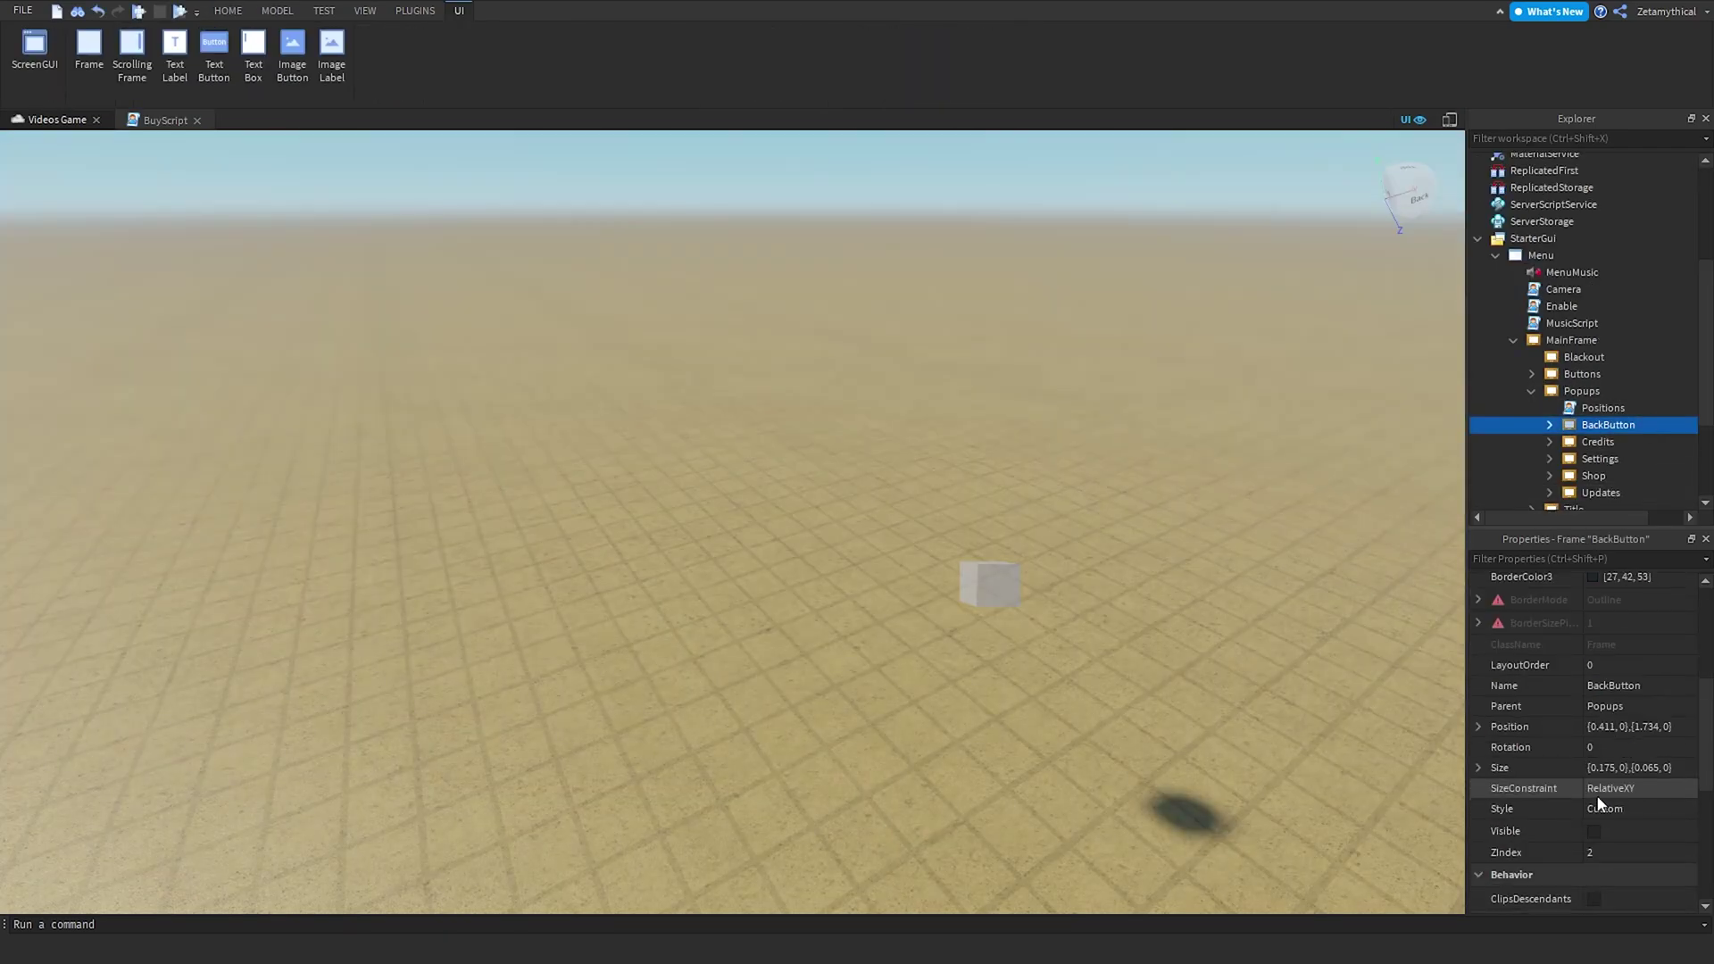
left_click(1592, 837)
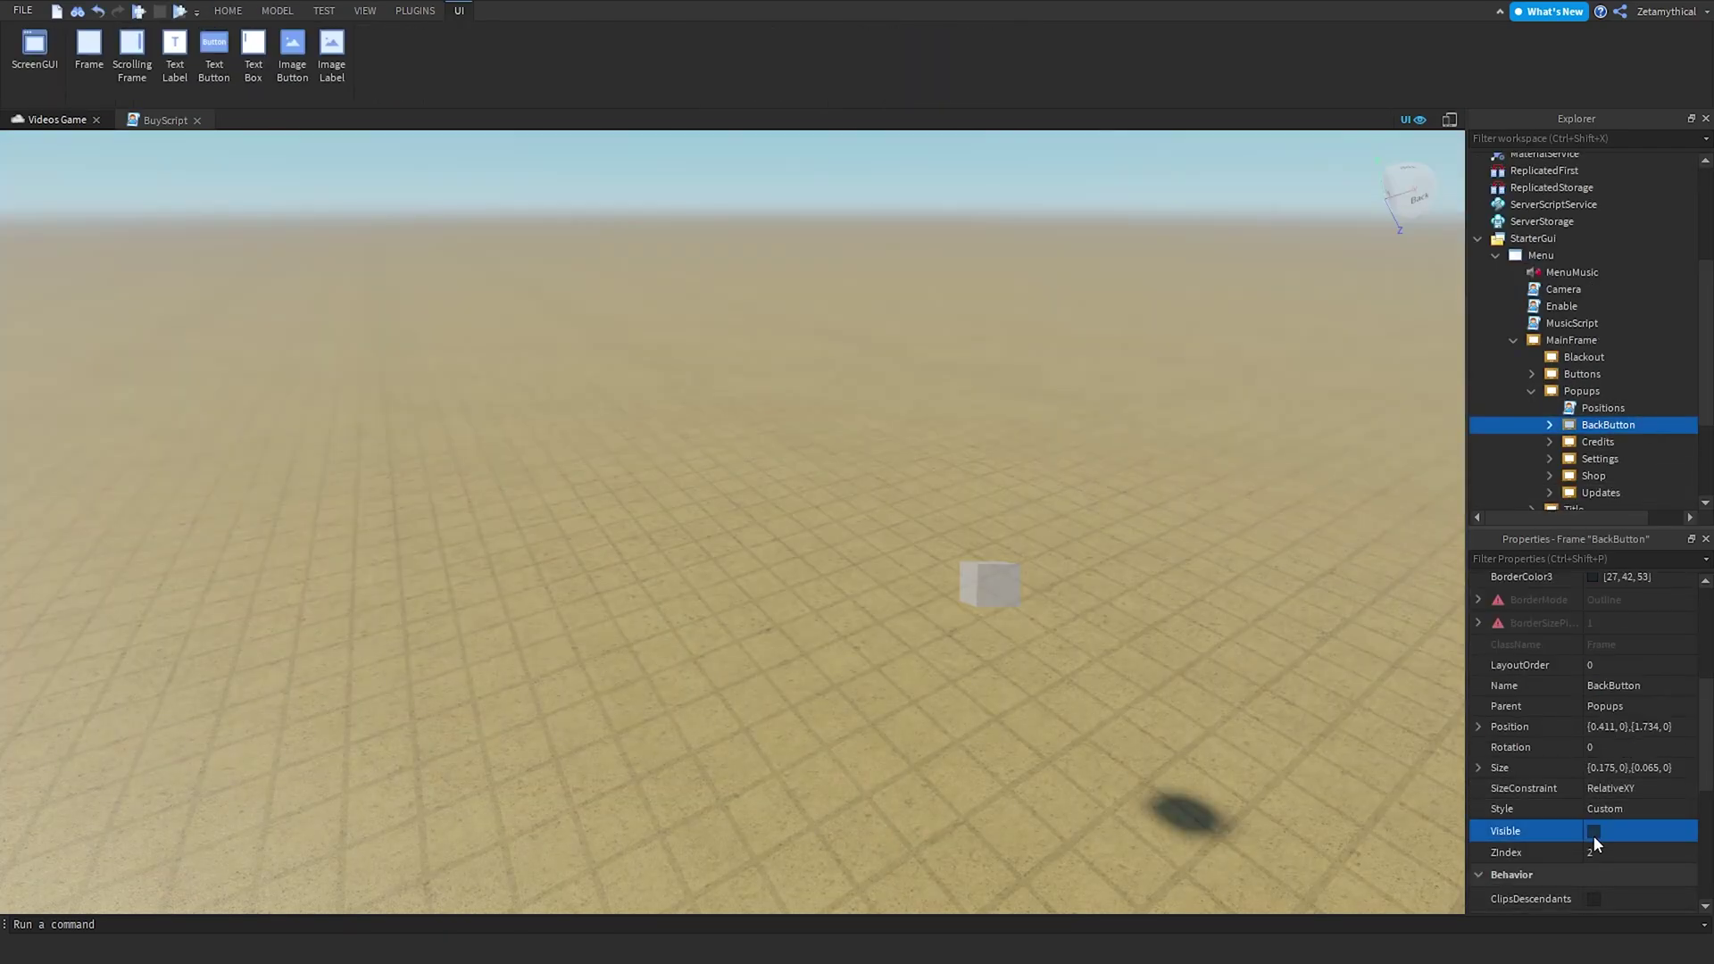
left_click(1243, 659)
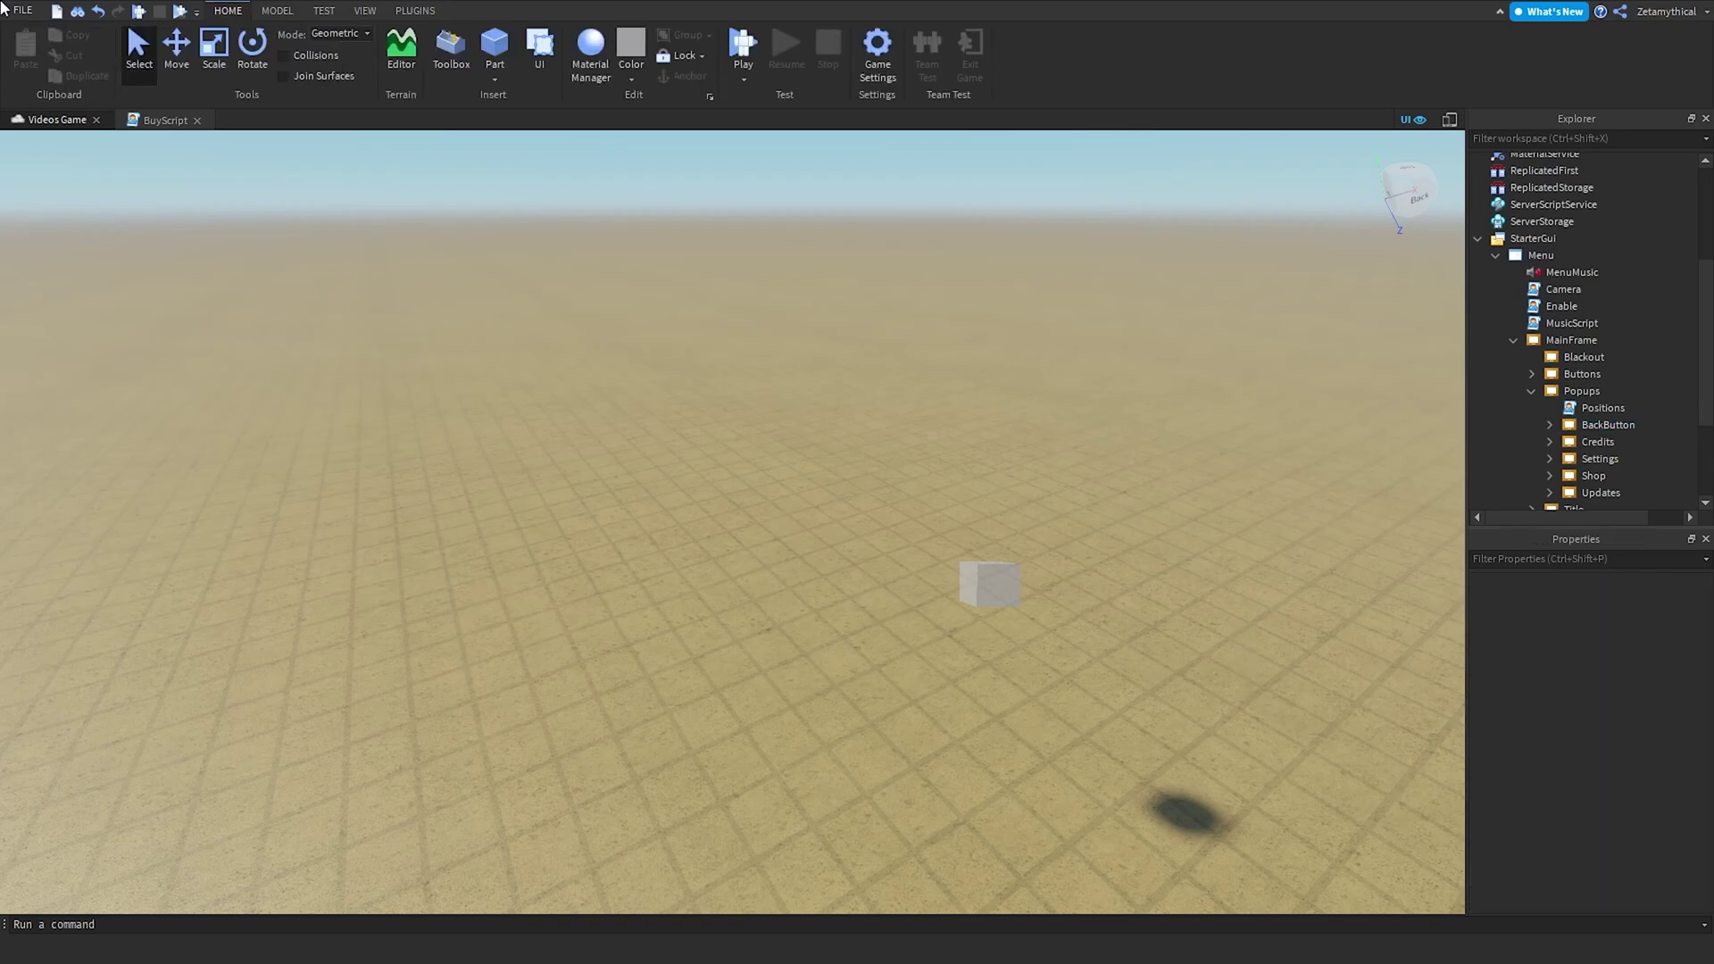
left_click(135, 12)
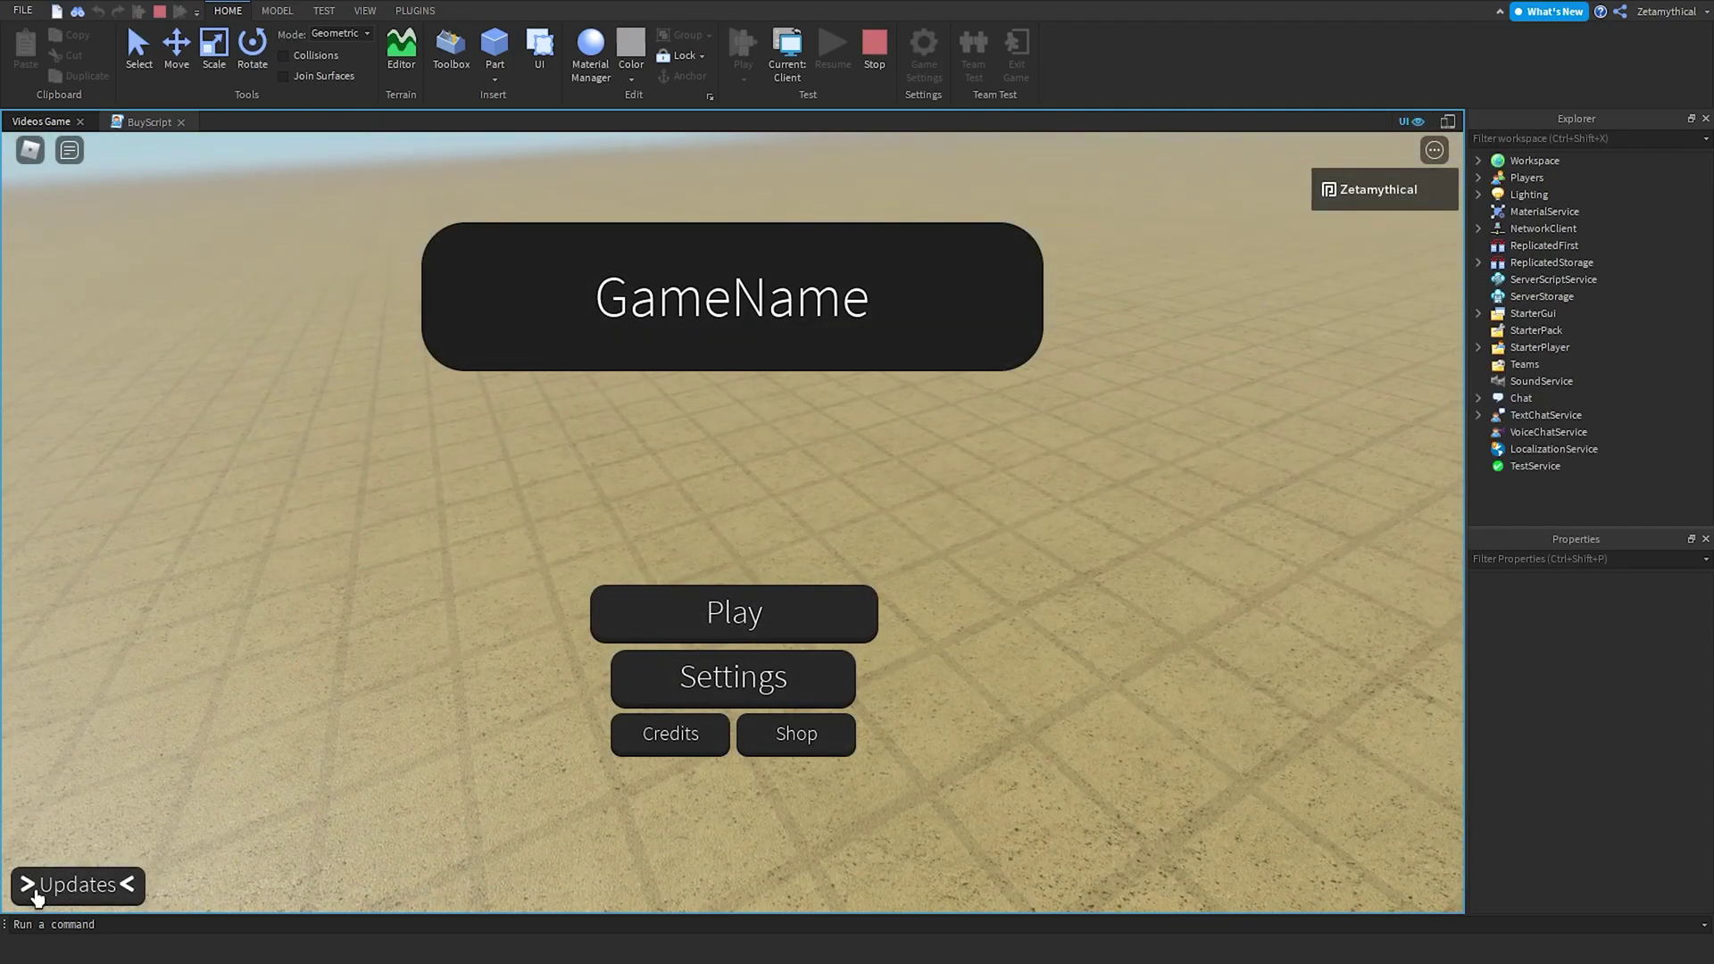
Open and close the Updates and Credits popups in the playtest.
left_click(46, 901)
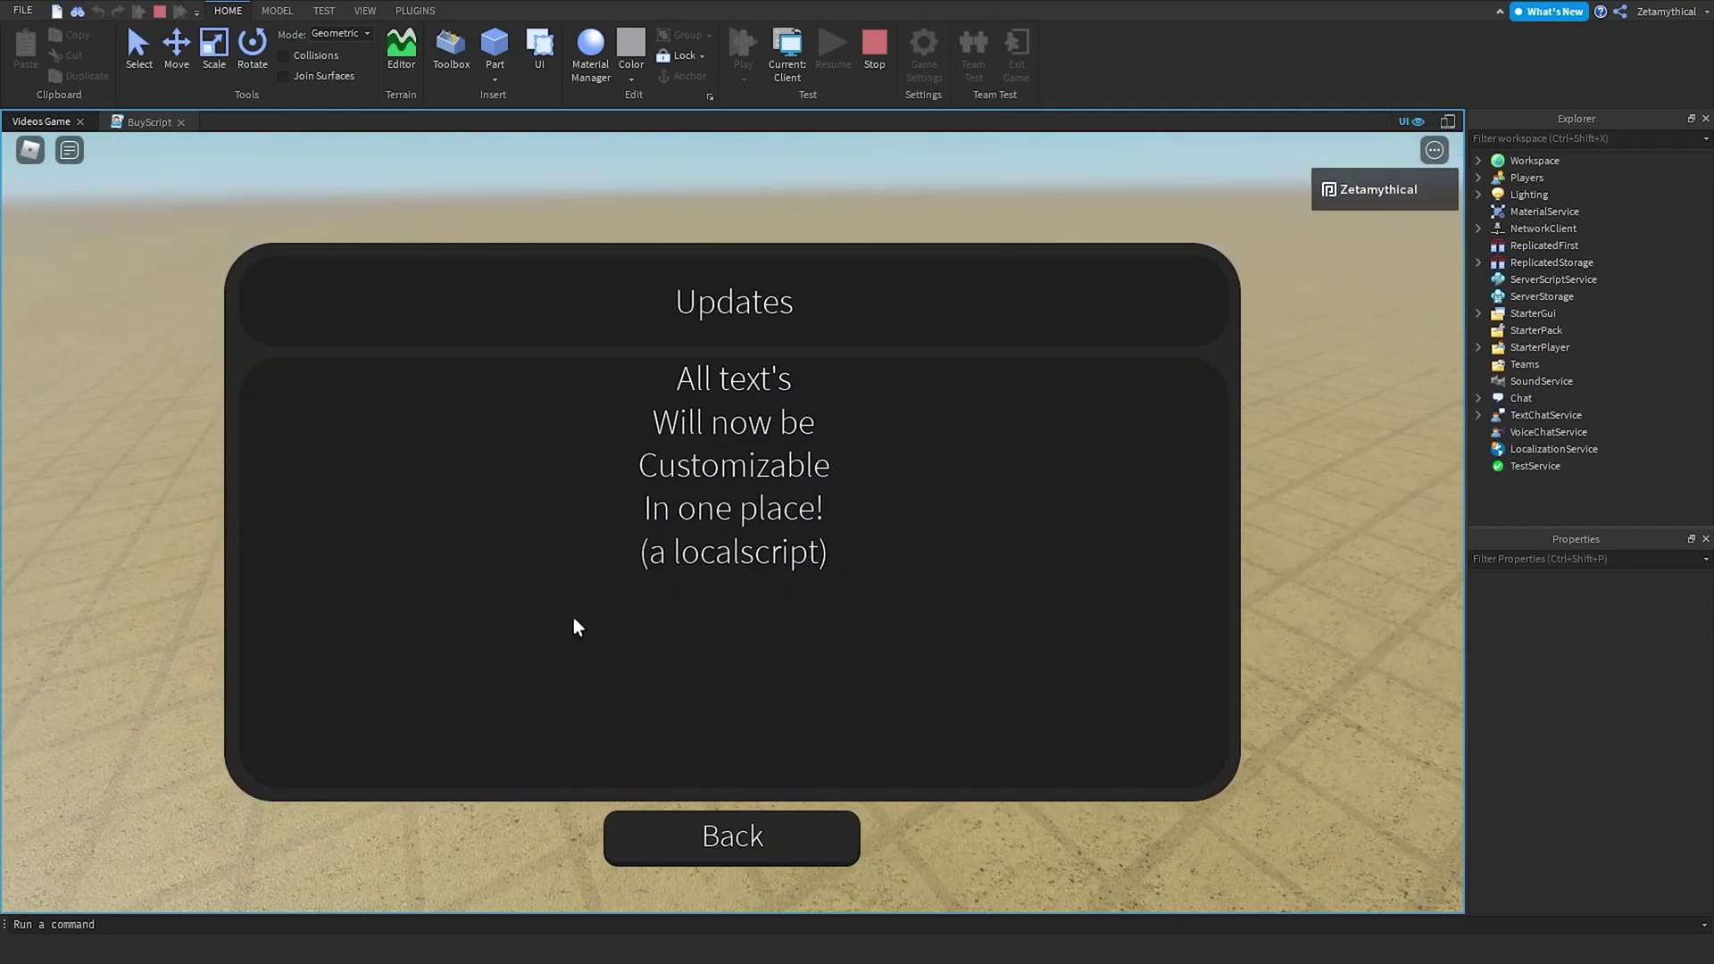
left_click(719, 859)
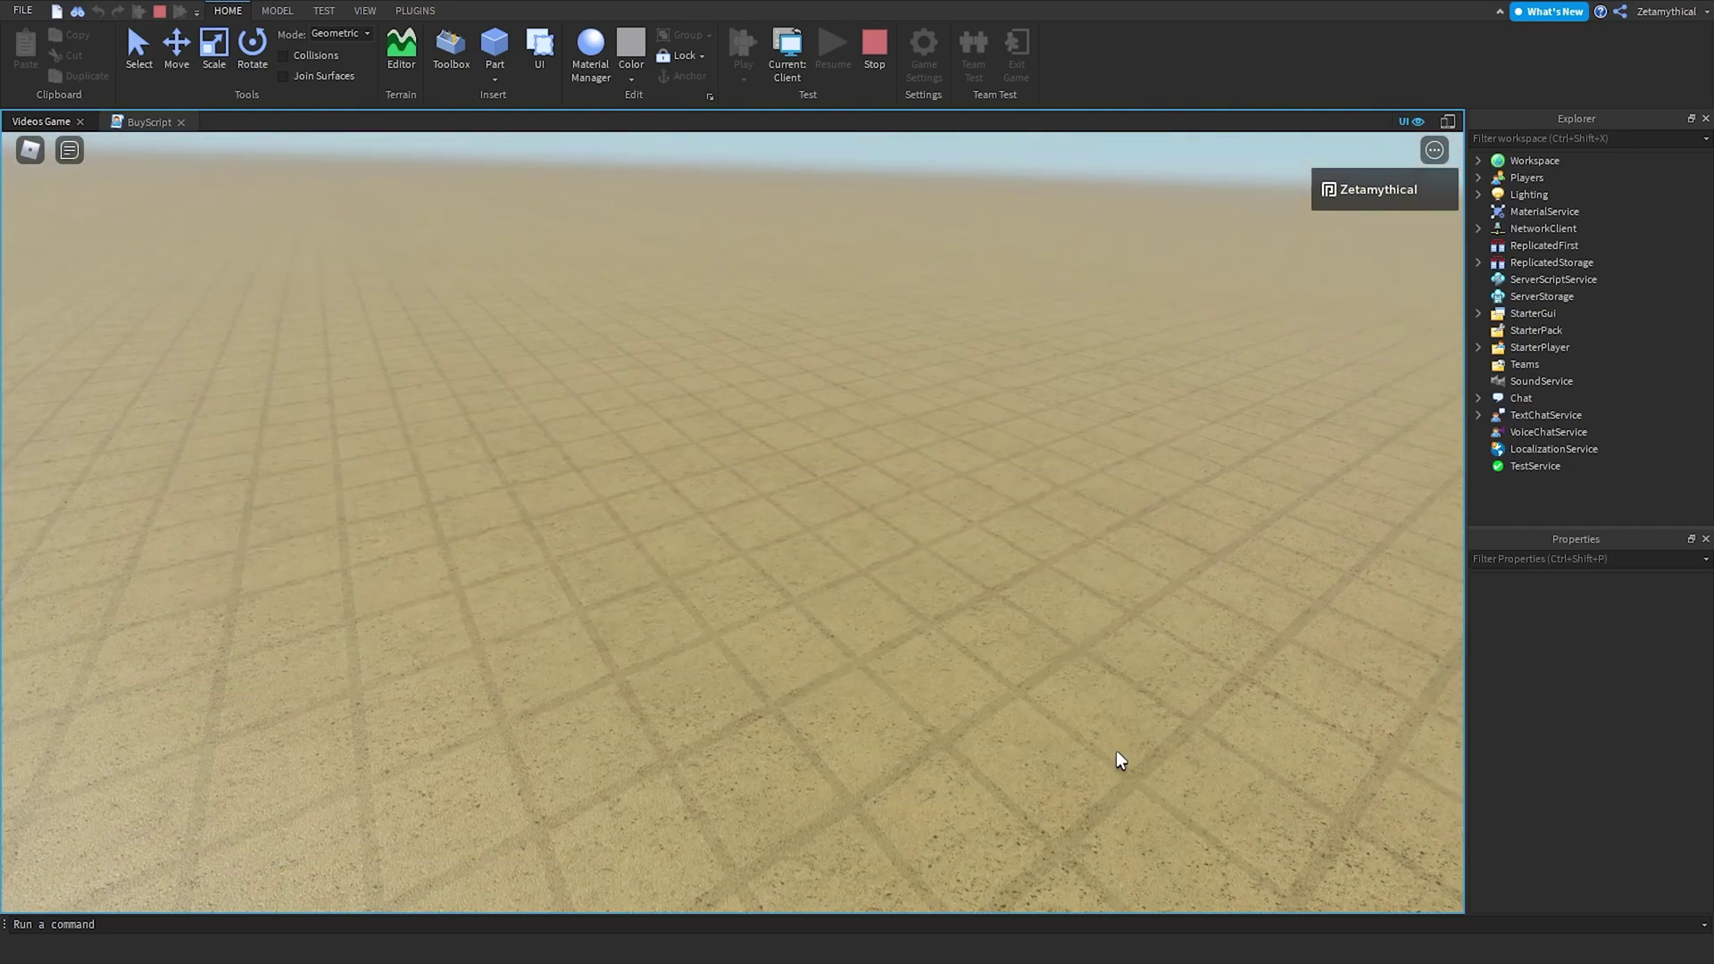
left_click(660, 732)
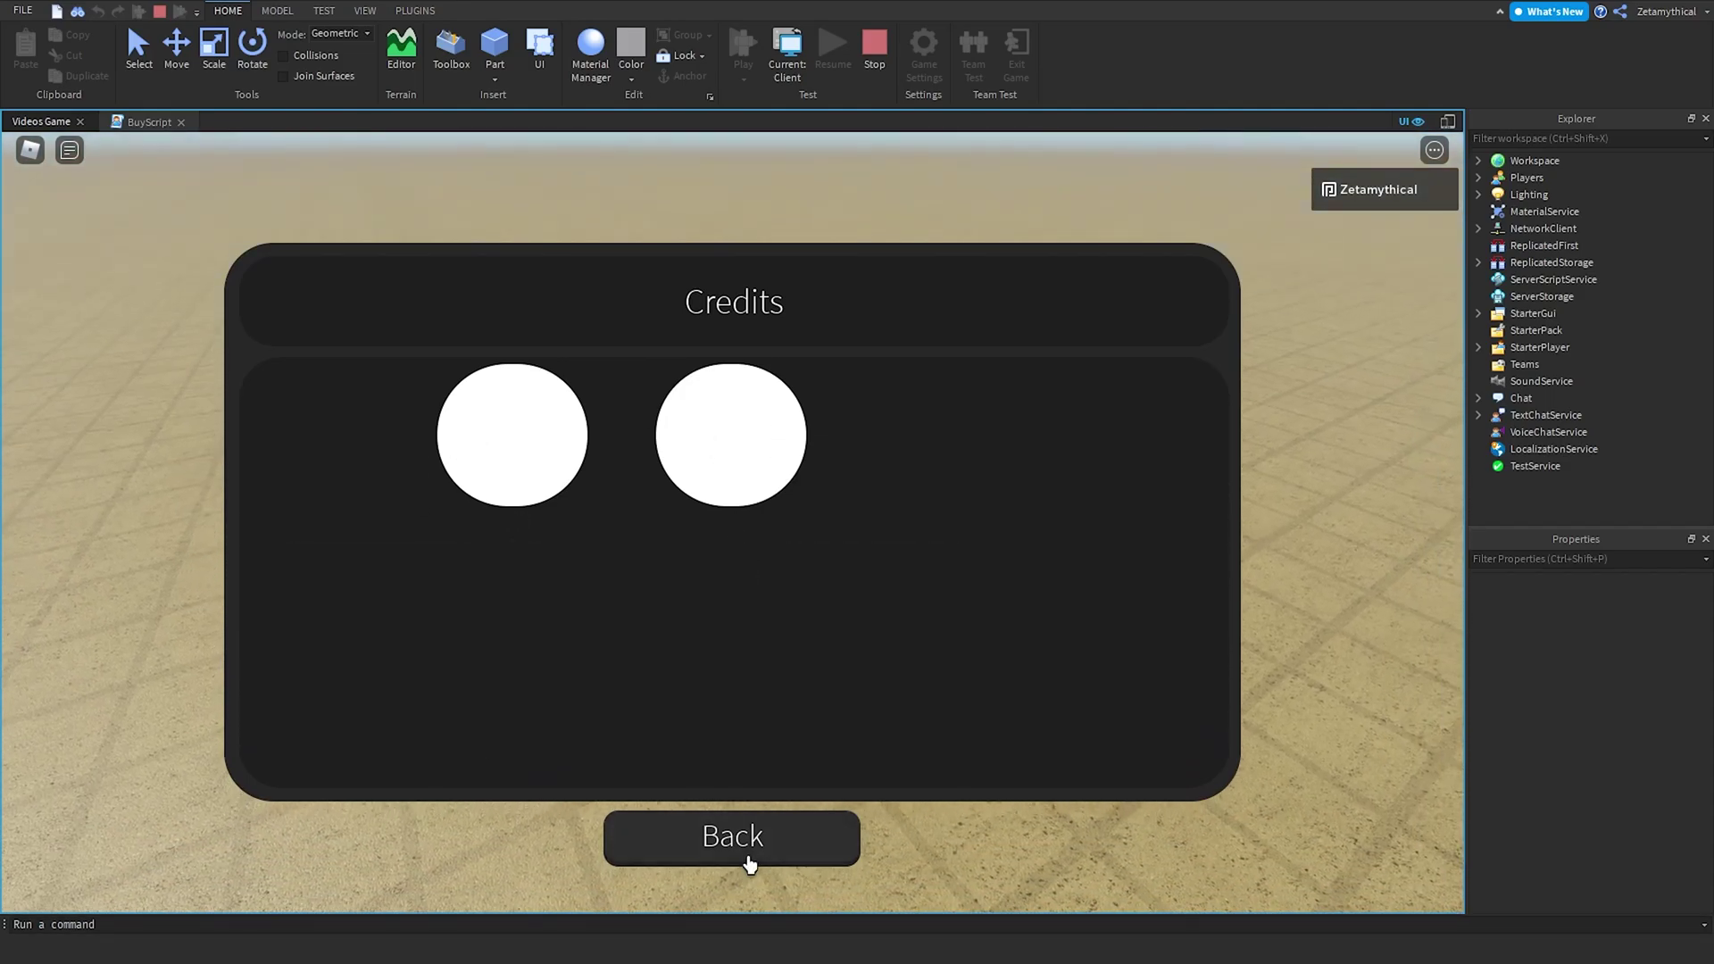
left_click(748, 857)
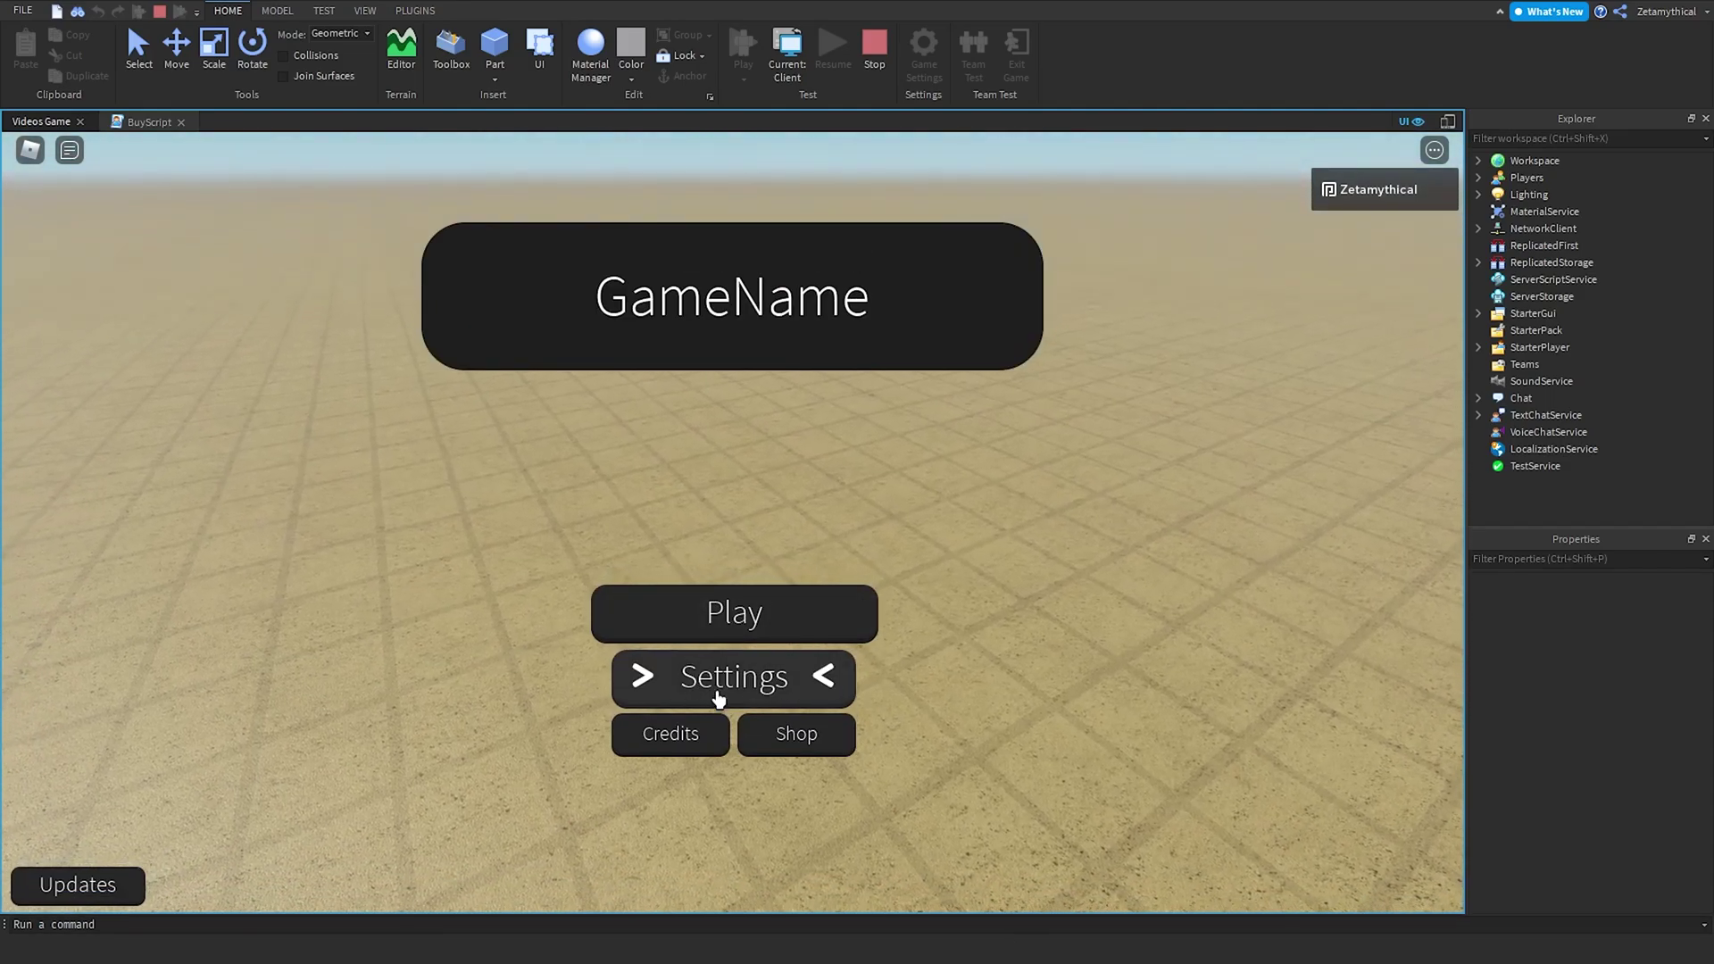
In Settings > Performance, toggle Shadows, Reflections and Diffuse off and back on.
left_click(734, 686)
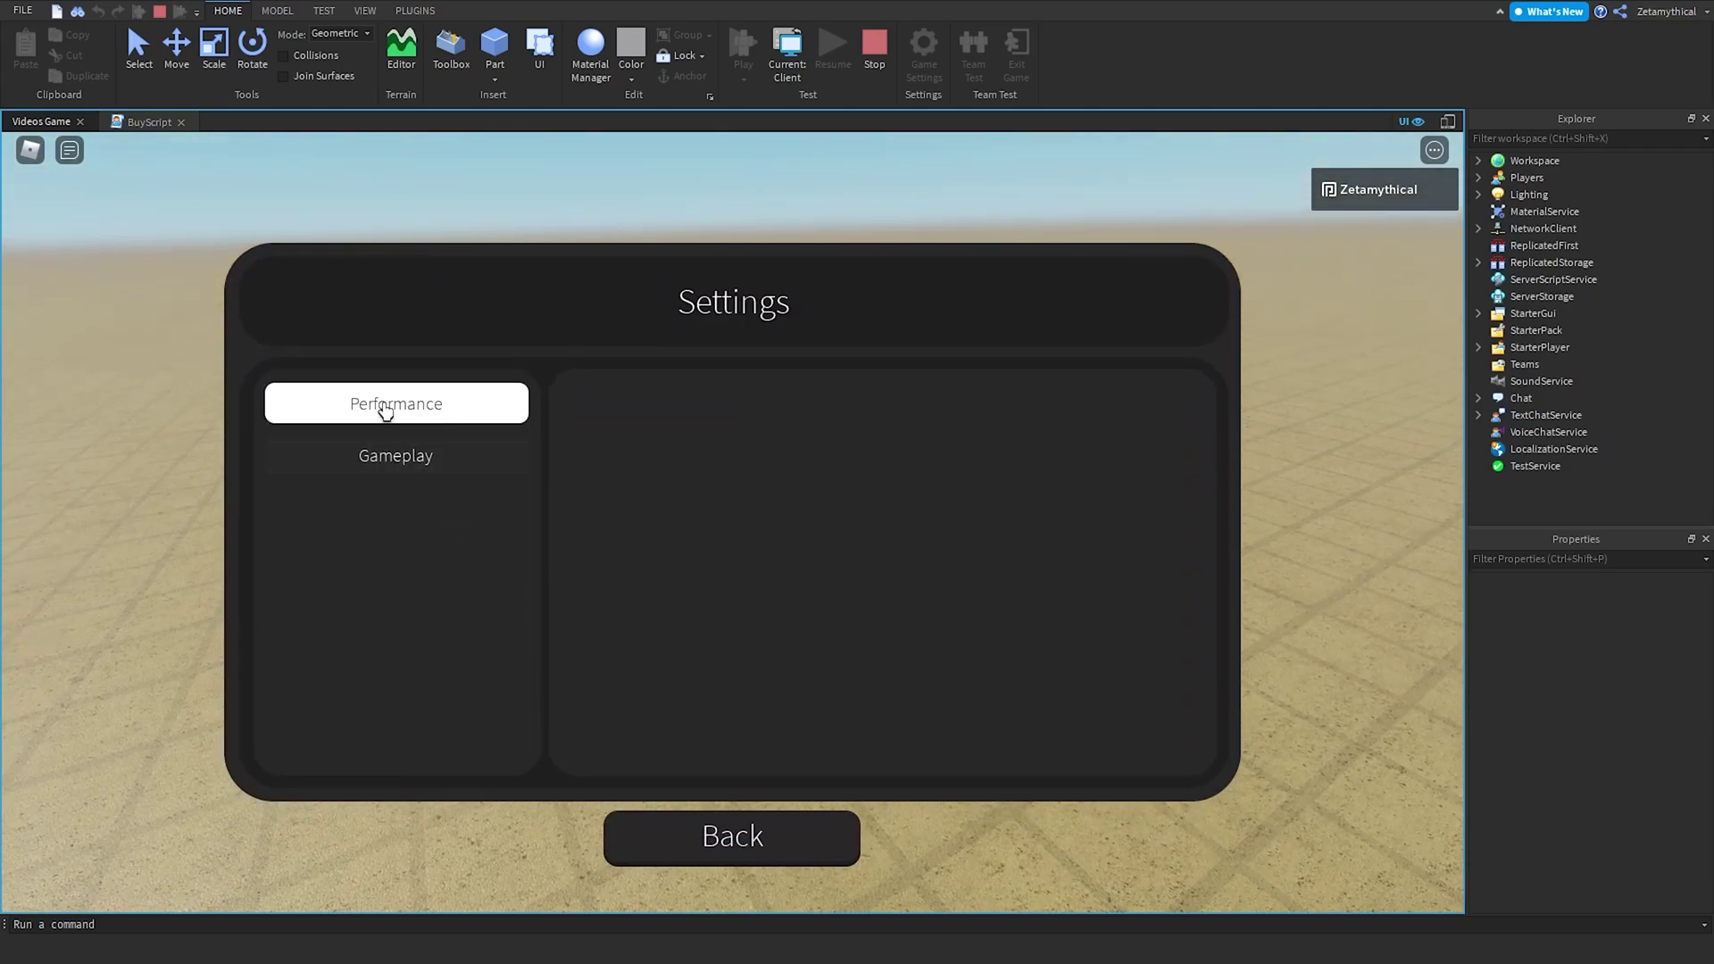
left_click(388, 400)
left_click(1082, 423)
left_click(1083, 525)
left_click(1116, 638)
left_click(1082, 424)
left_click(1071, 532)
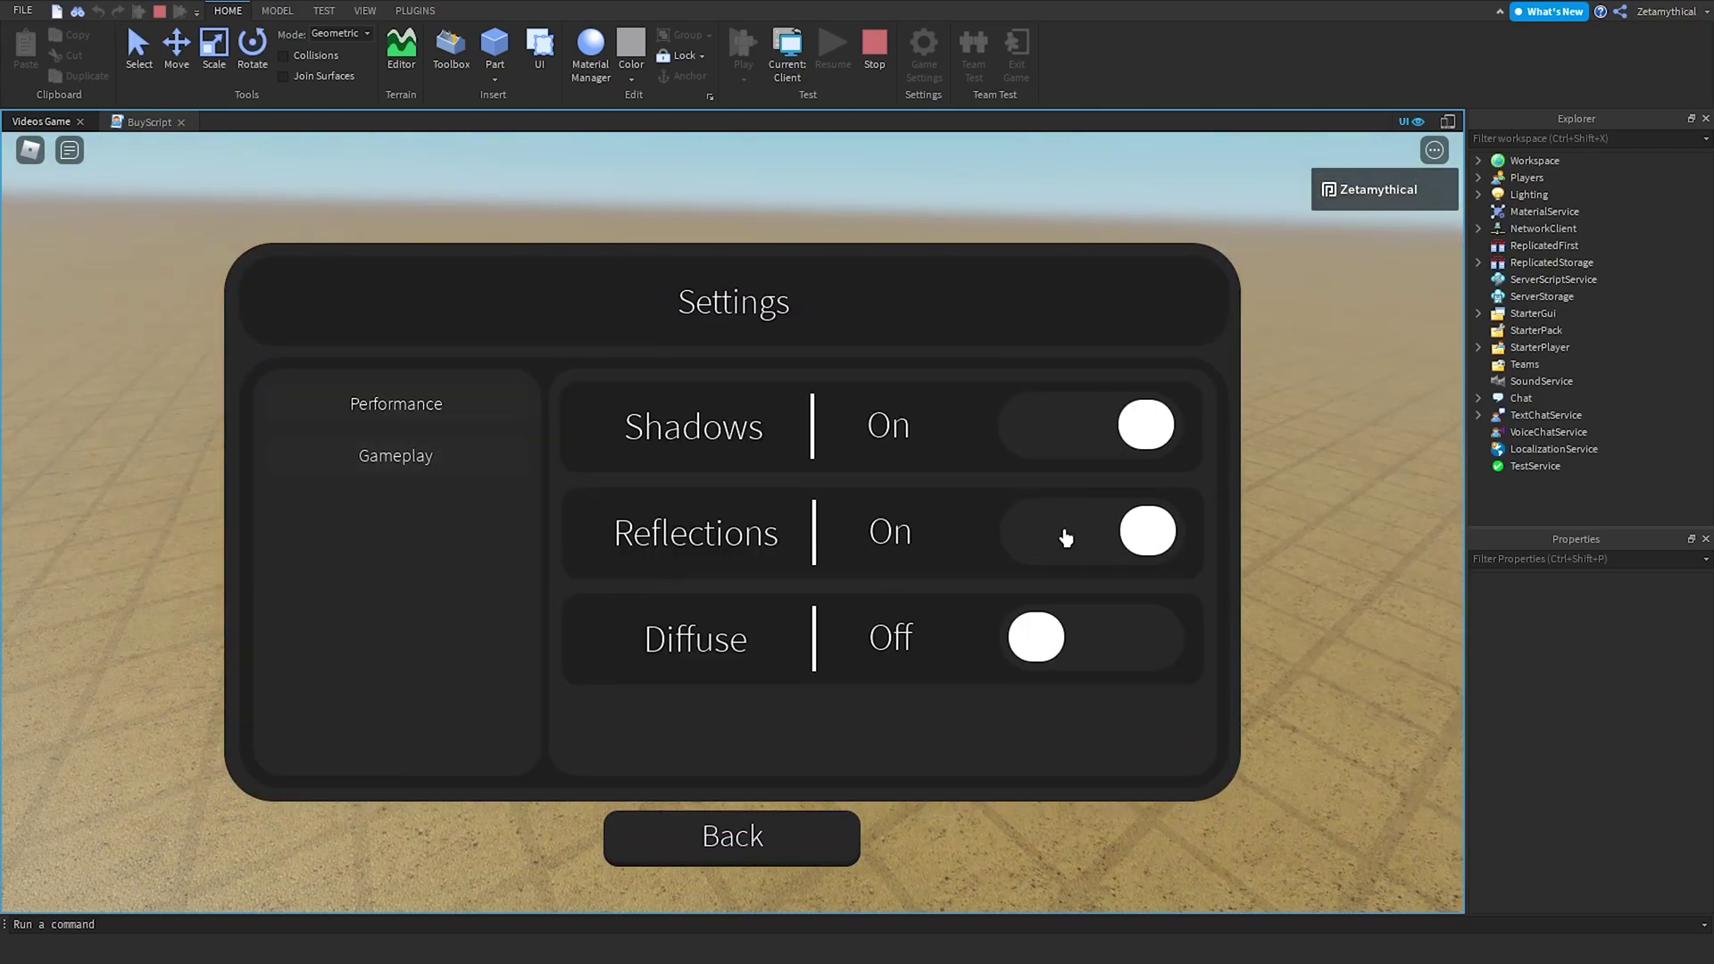
left_click(1022, 666)
Under Gameplay, apply FOV 100, then FOV 70, and go back to the menu.
left_click(429, 469)
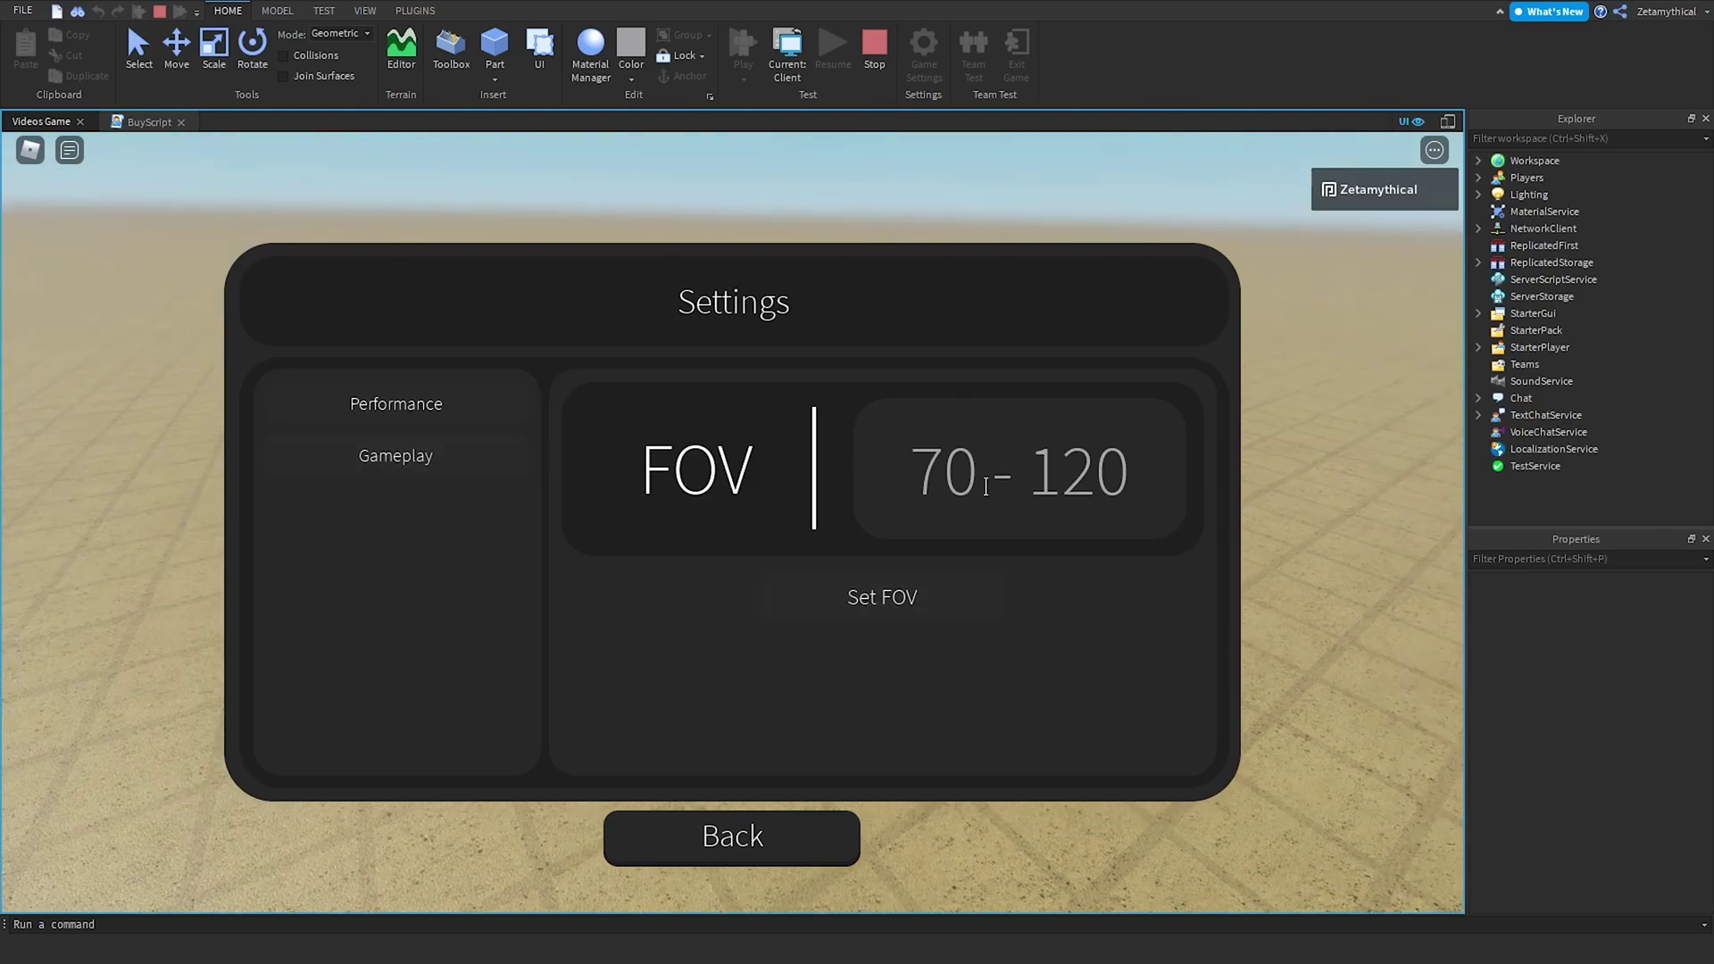
left_click(971, 469)
type("100")
left_click(900, 600)
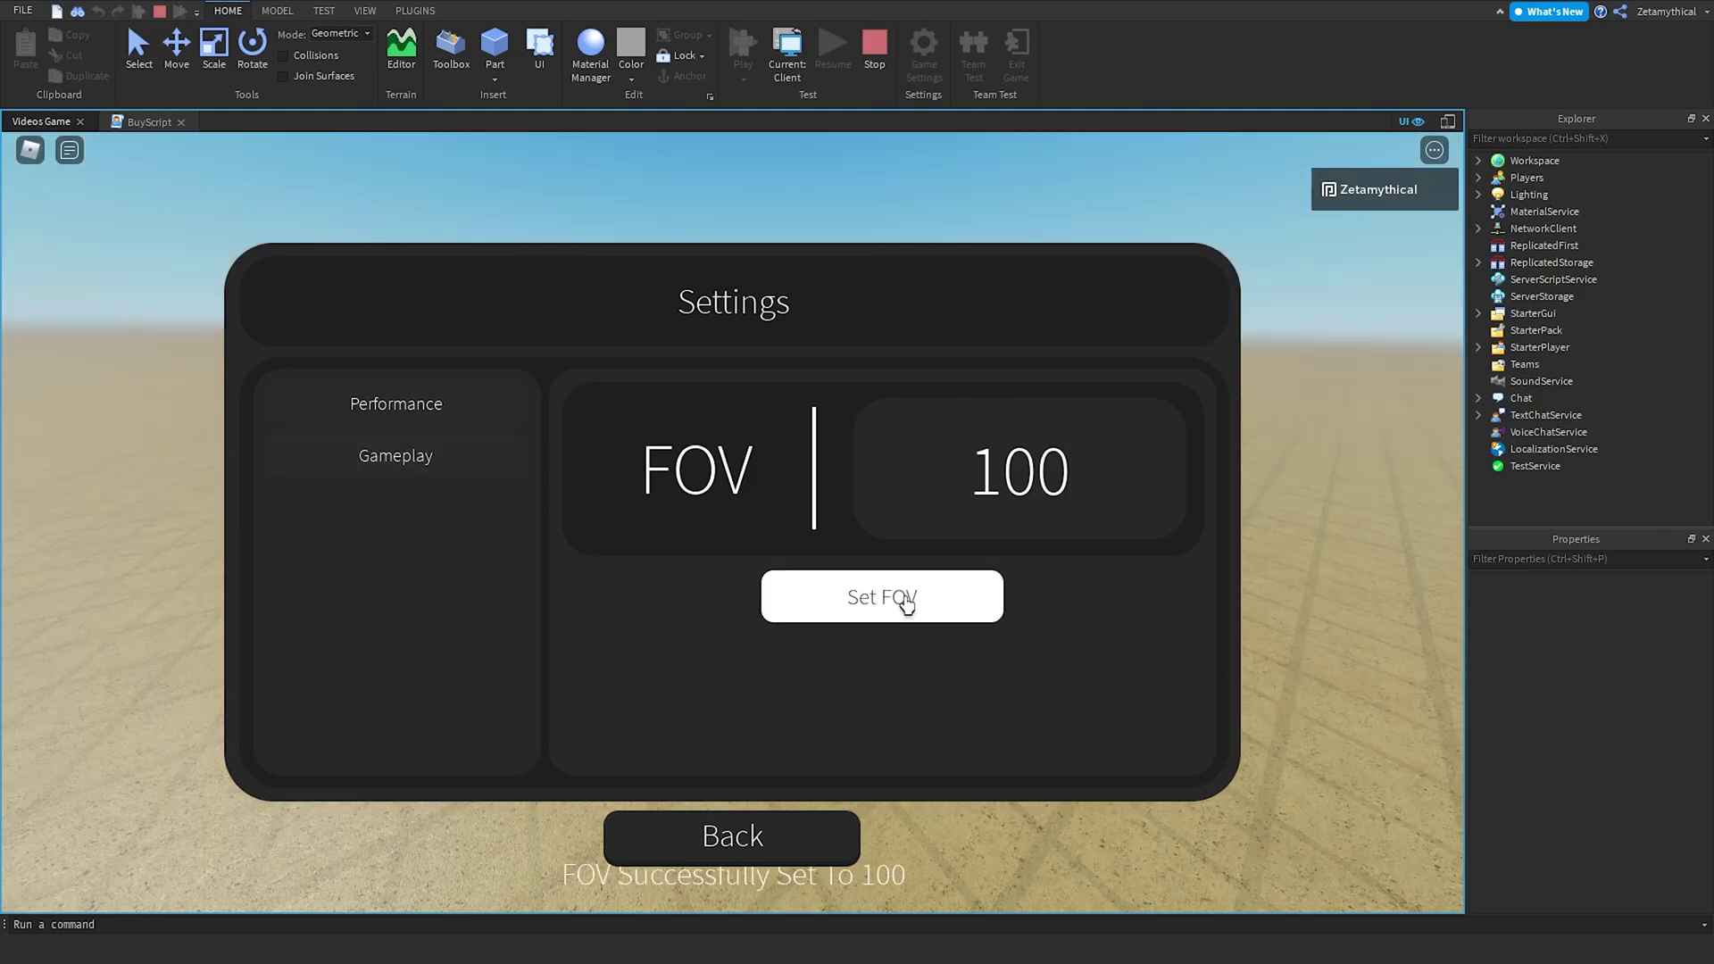
left_click(1046, 490)
type("70")
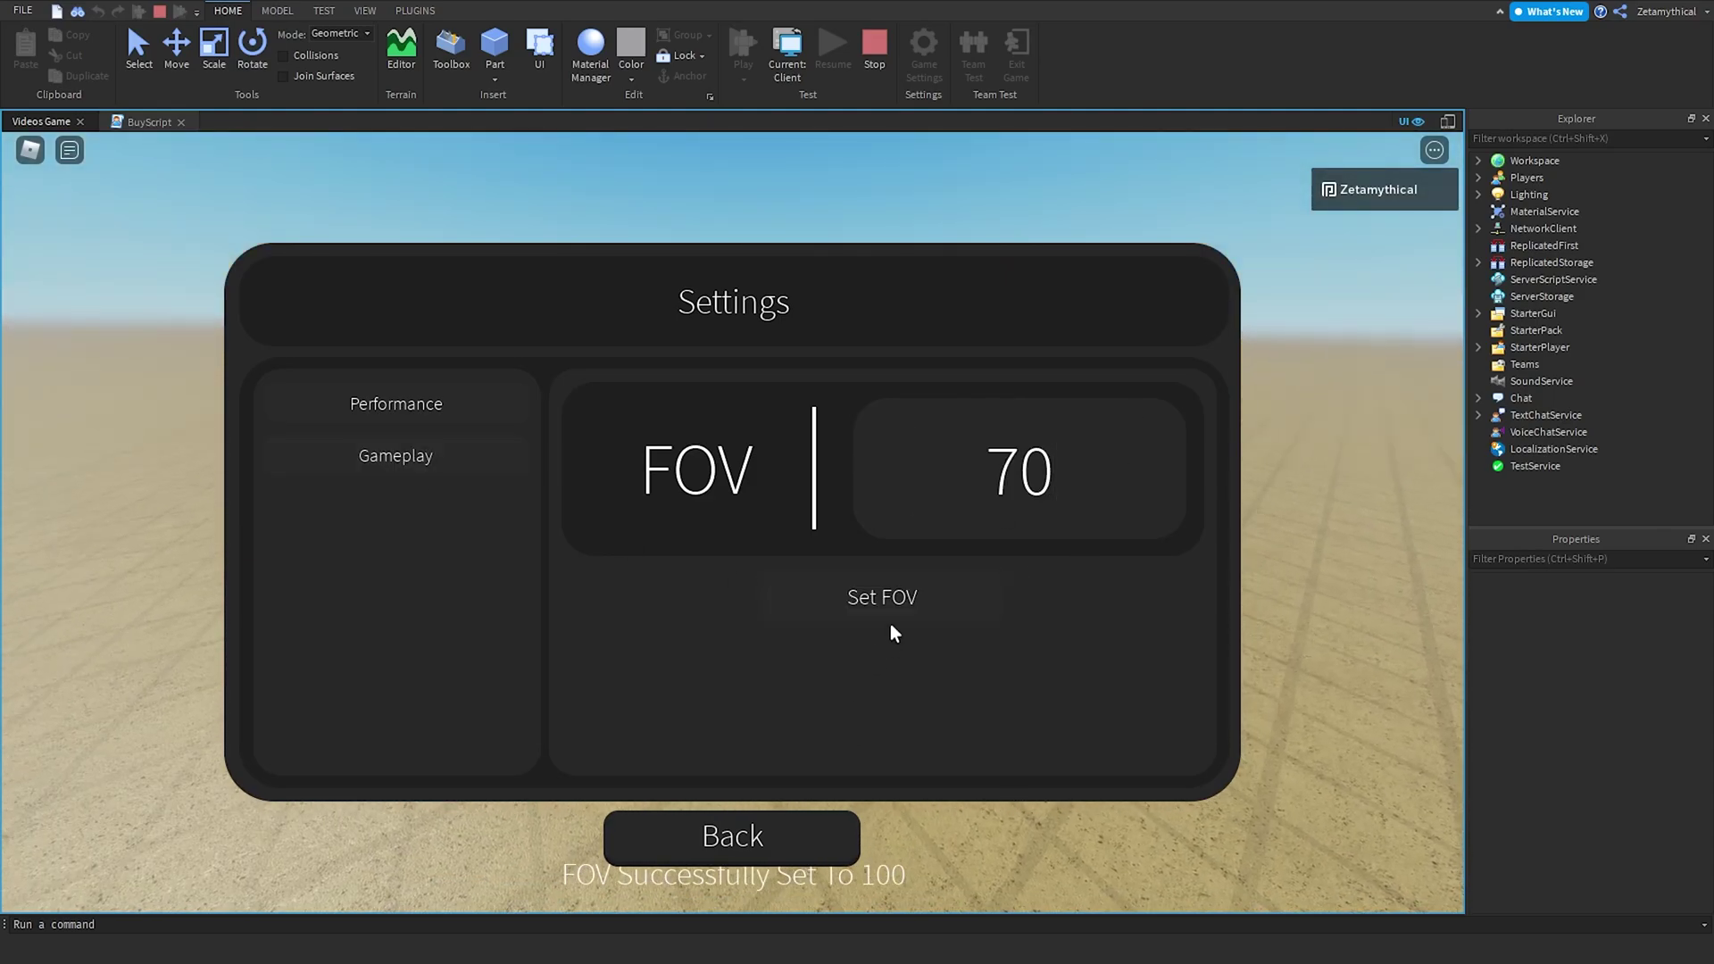
left_click(982, 594)
left_click(813, 833)
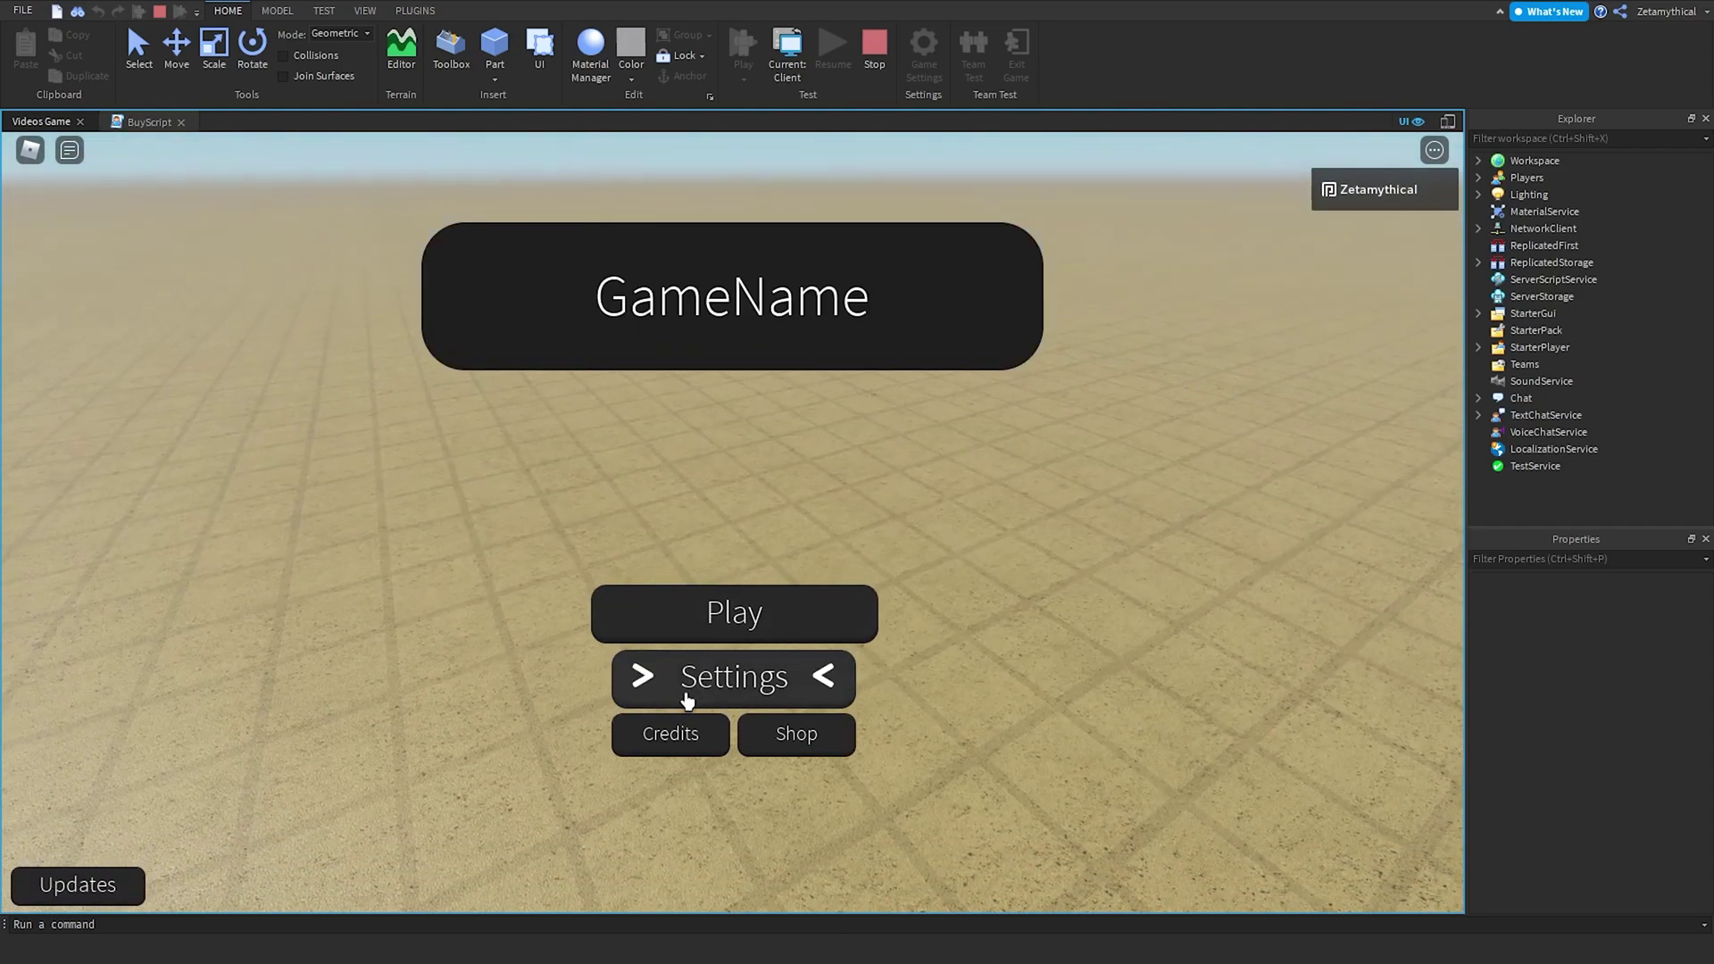
Open and close the Shop popup, then press the menu's Play to enter gameplay.
left_click(757, 752)
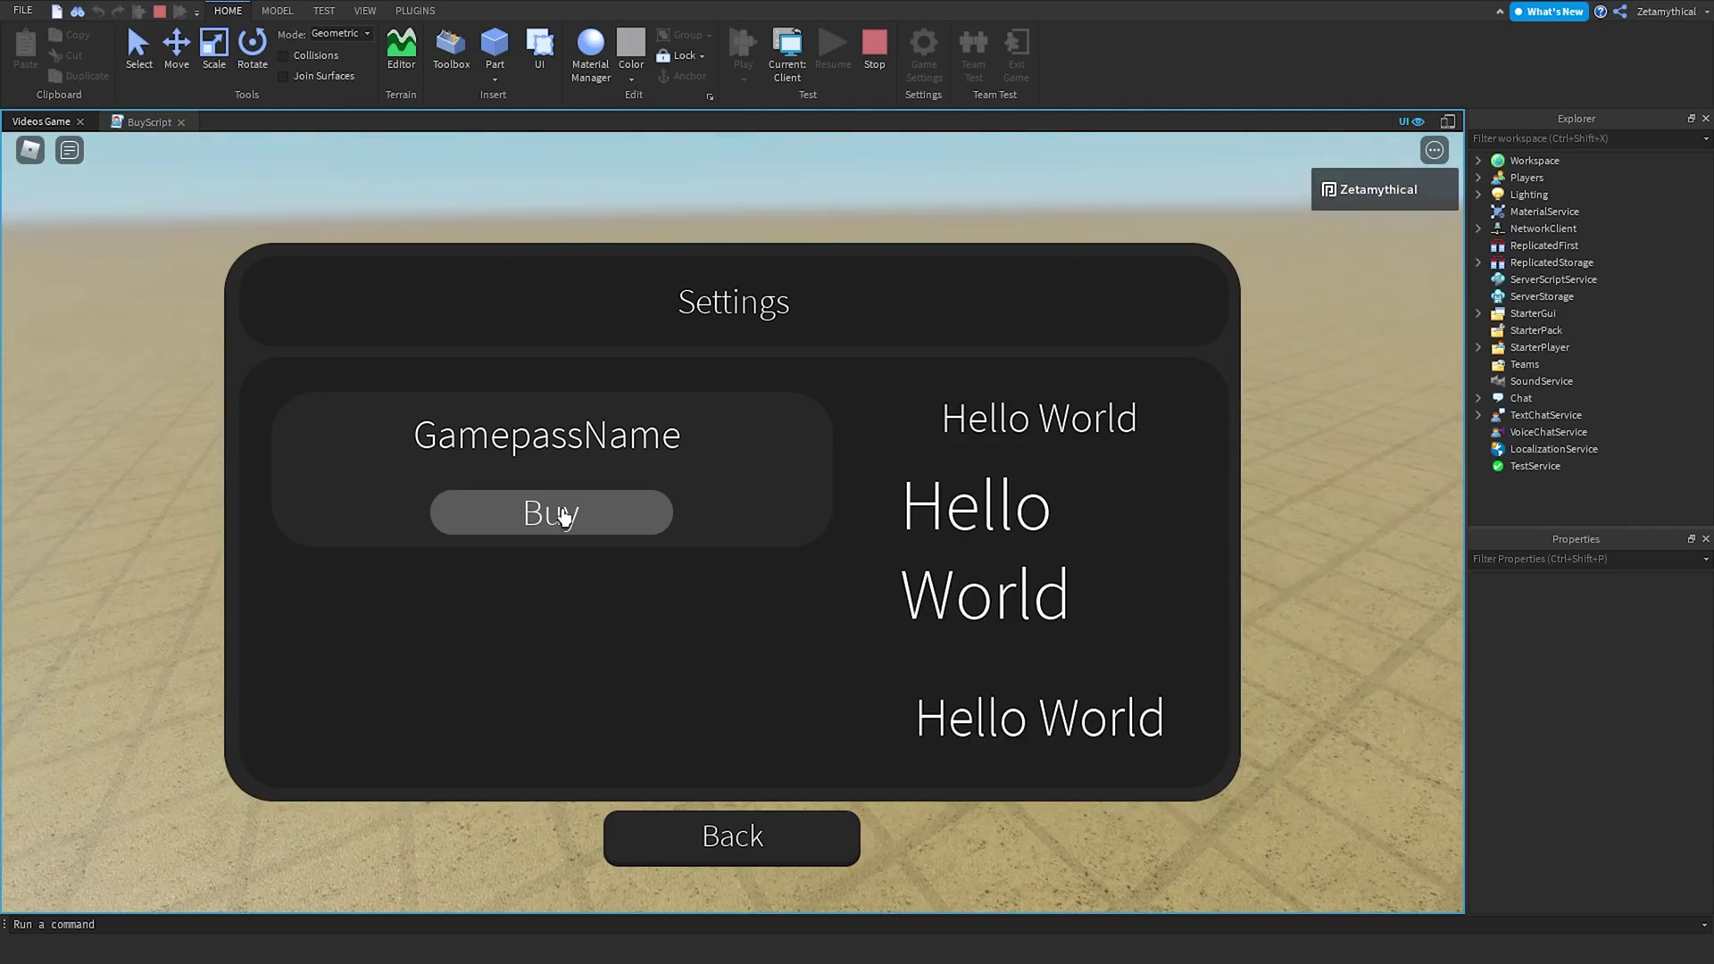
left_click(734, 839)
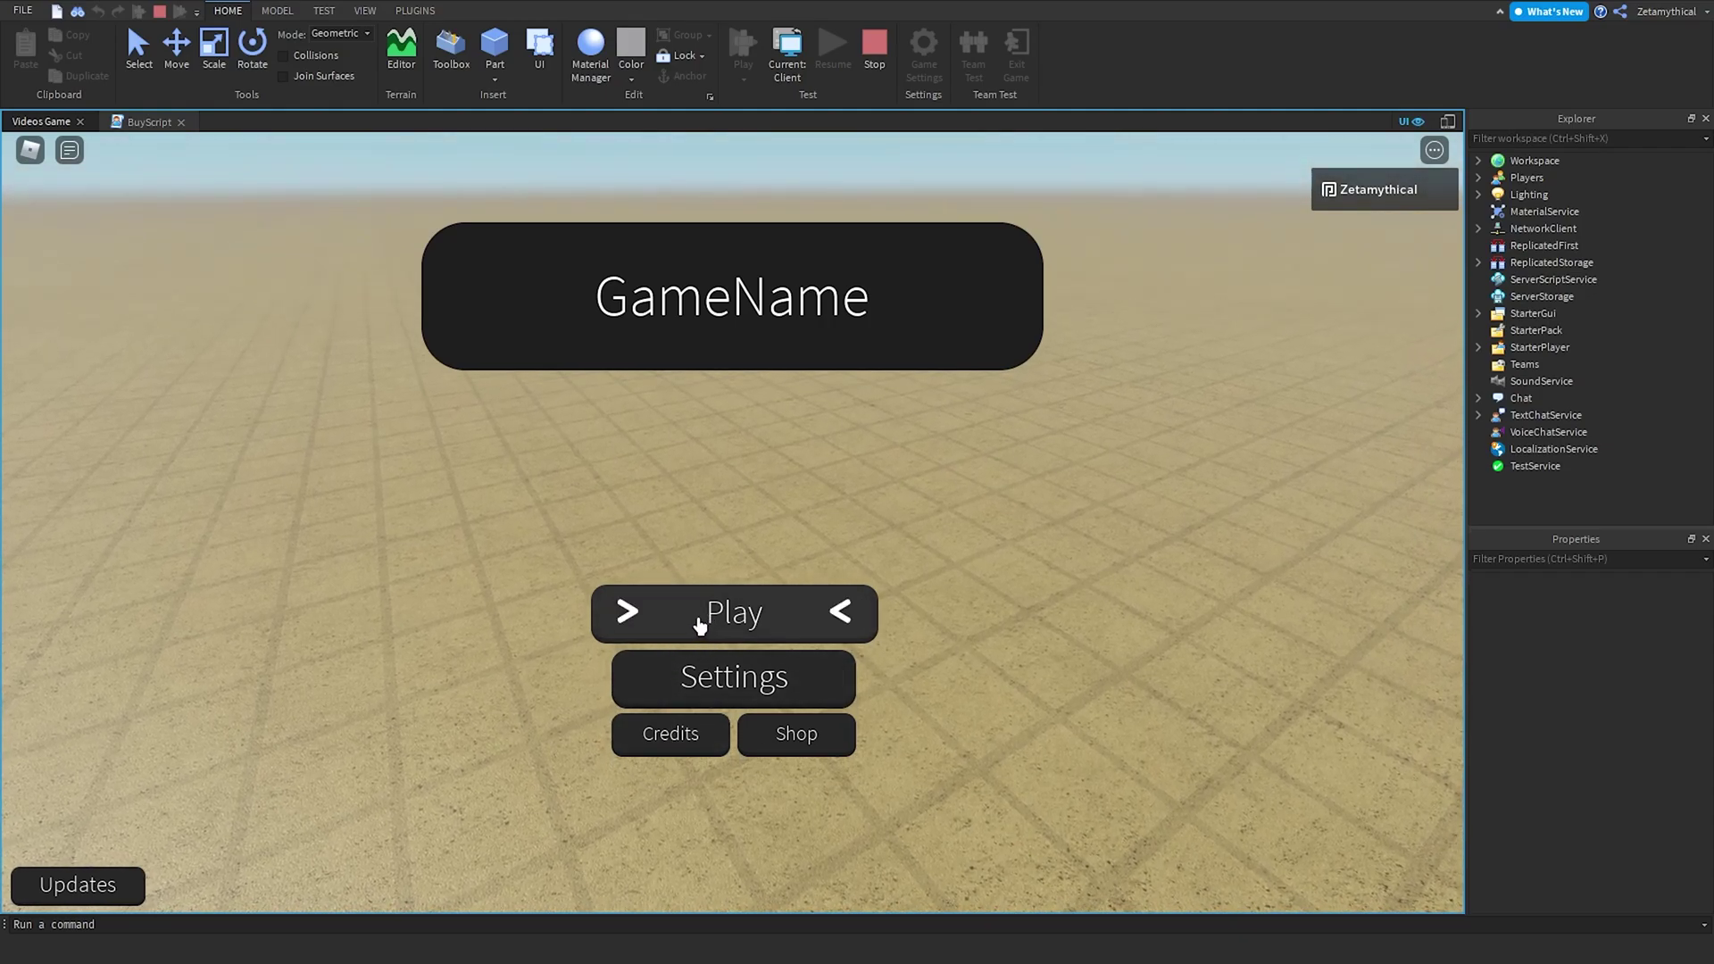
left_click(709, 612)
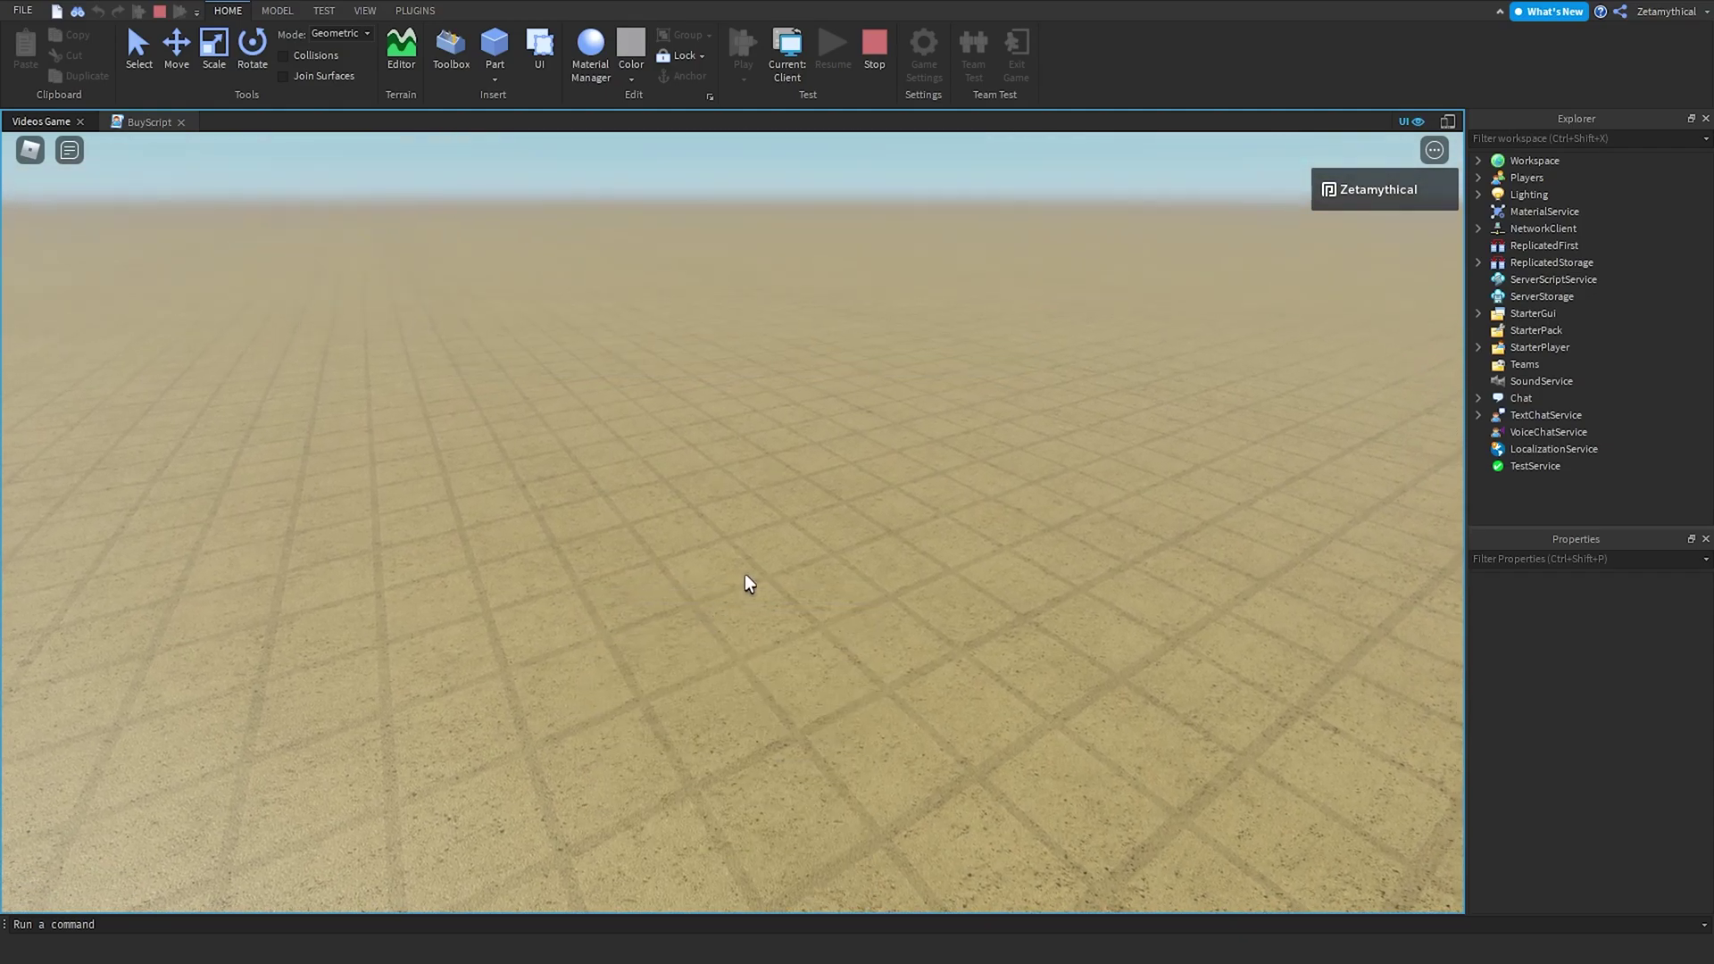